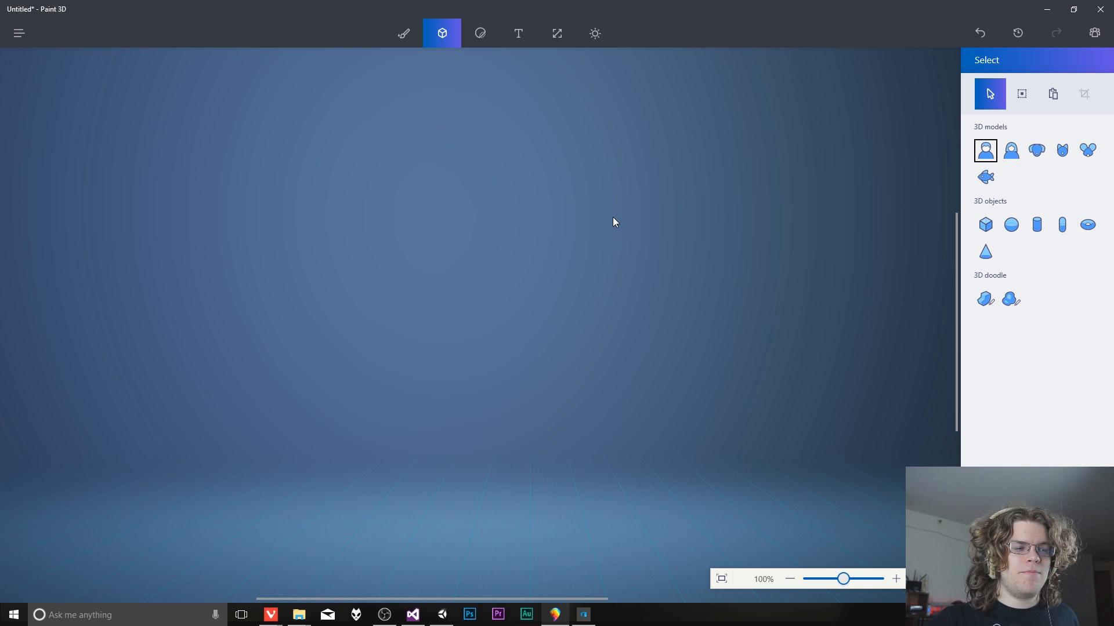
# Step: Look over 3D Builder's empty scene and its file commands, and switch back to Paint 3D
pyautogui.click(584, 615)
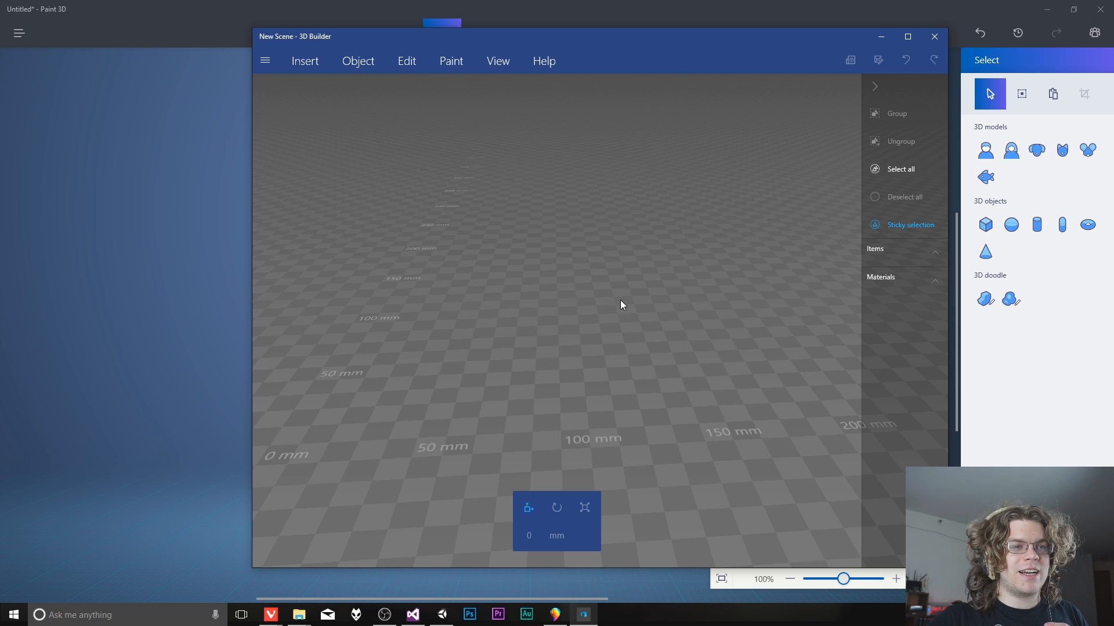
pyautogui.click(265, 60)
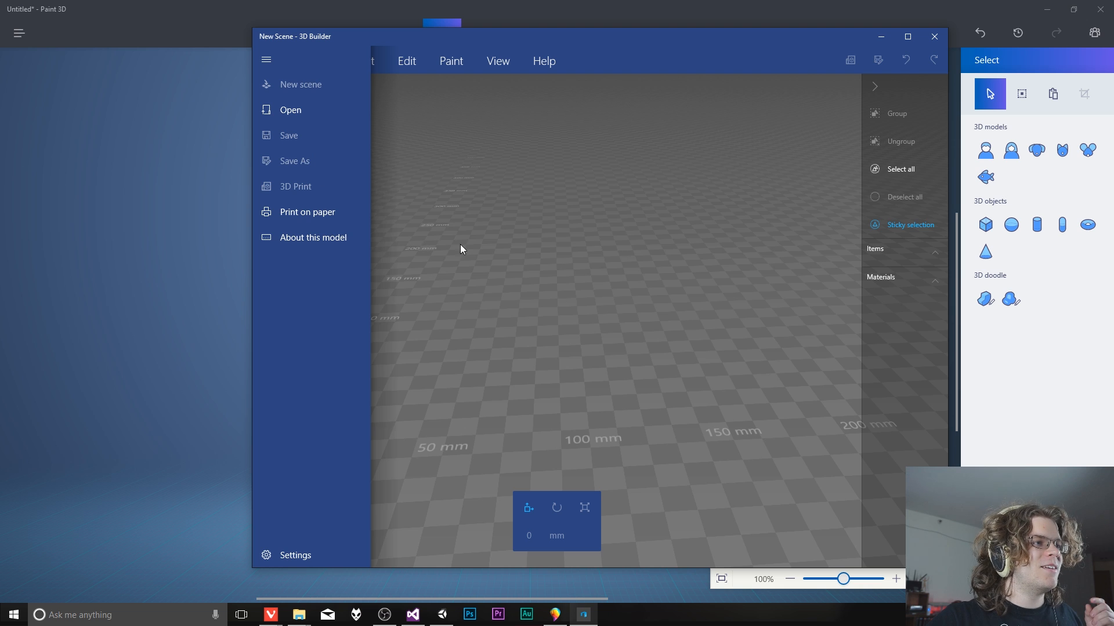
pyautogui.click(596, 269)
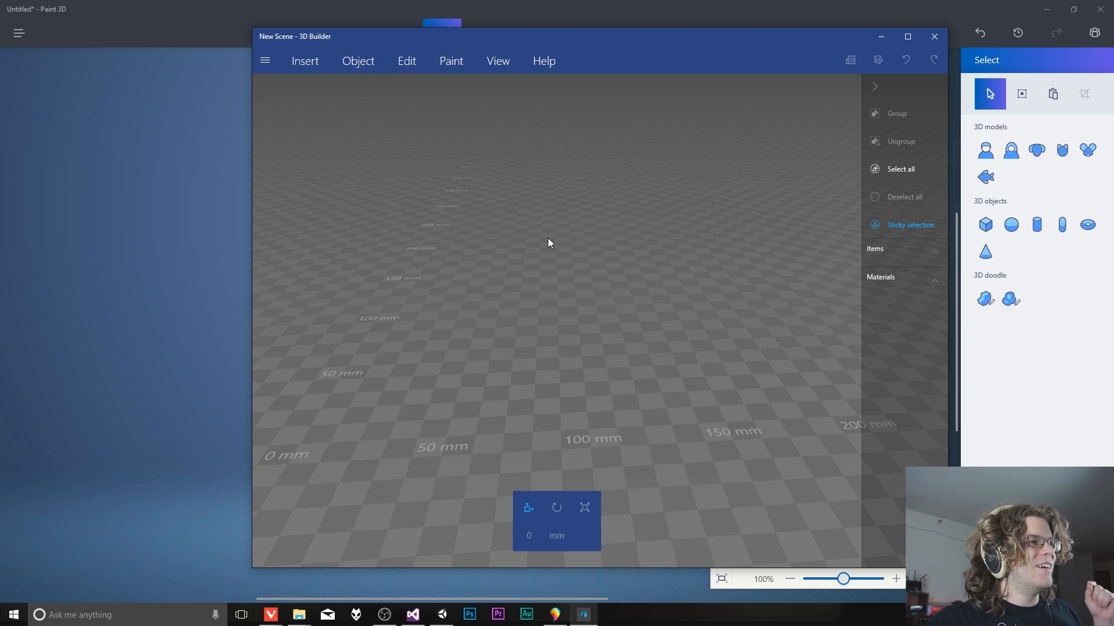
pyautogui.click(418, 6)
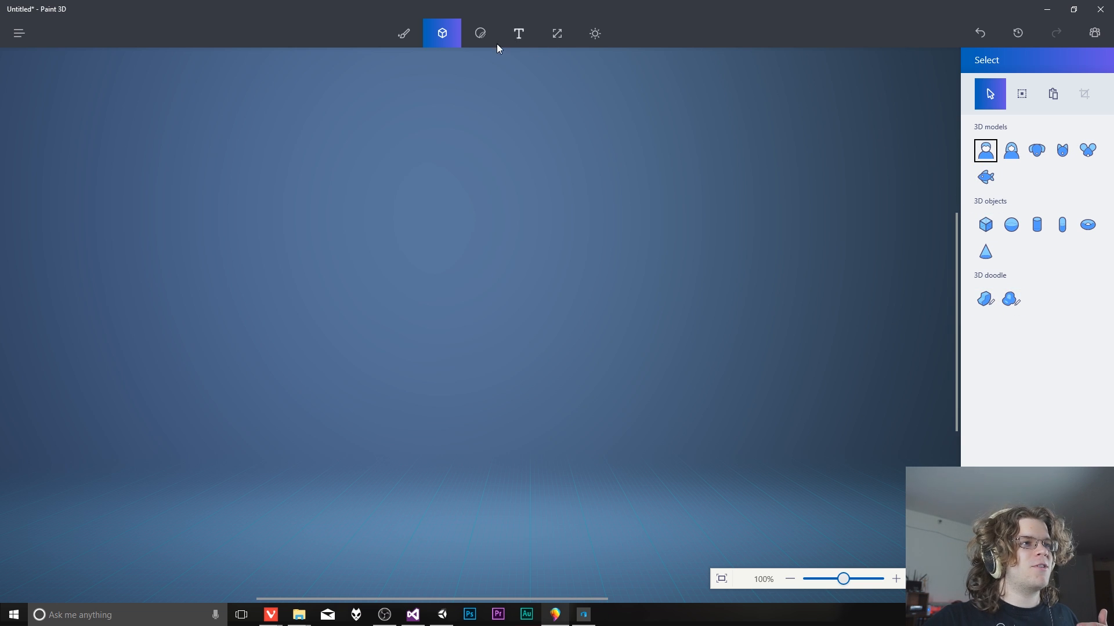
# Step: Insert the woman 3D model in the middle of the empty scene
pyautogui.click(403, 33)
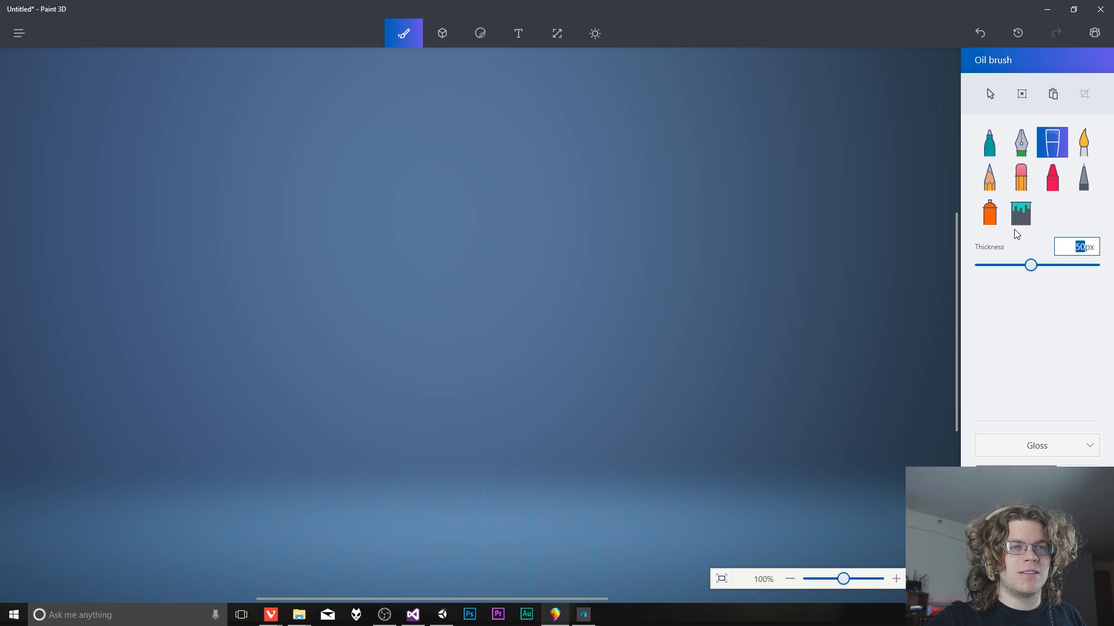
pyautogui.click(442, 35)
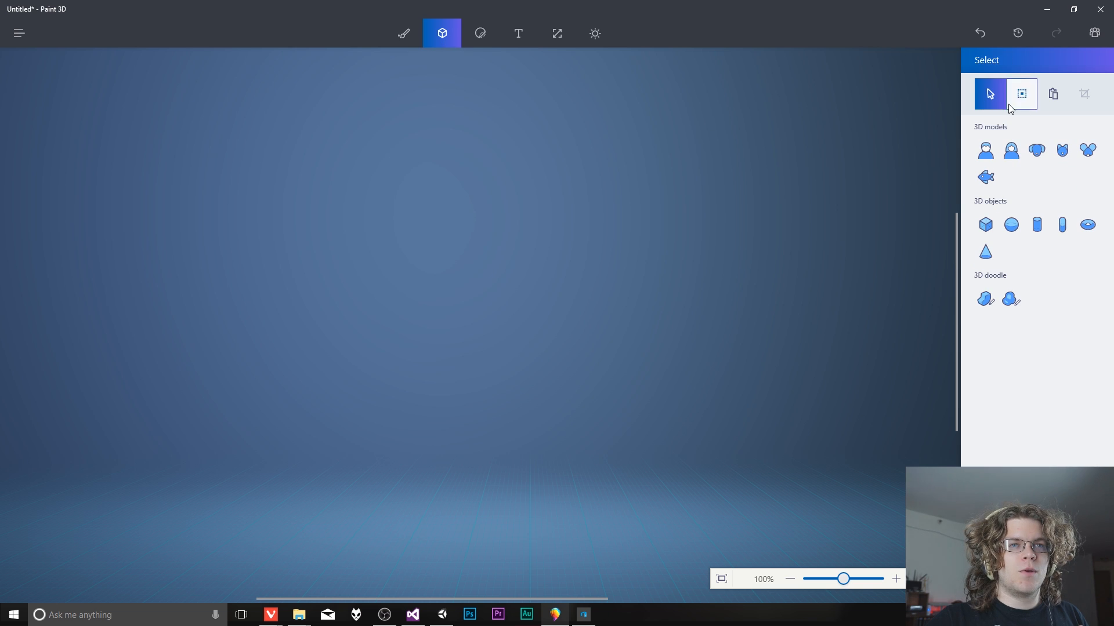
pyautogui.click(1001, 158)
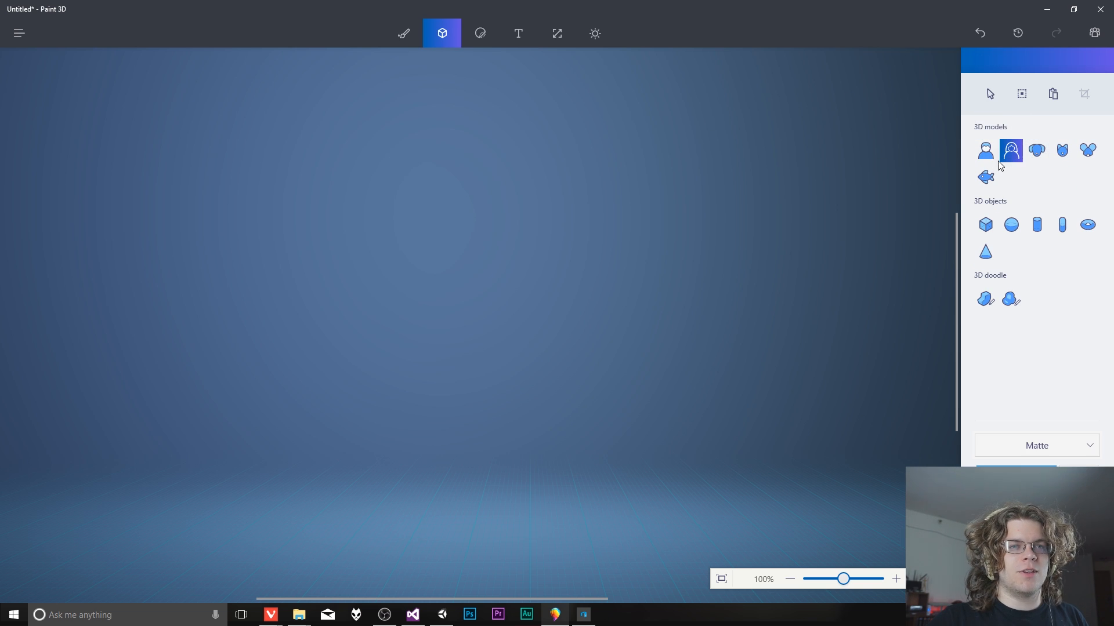
pyautogui.click(503, 255)
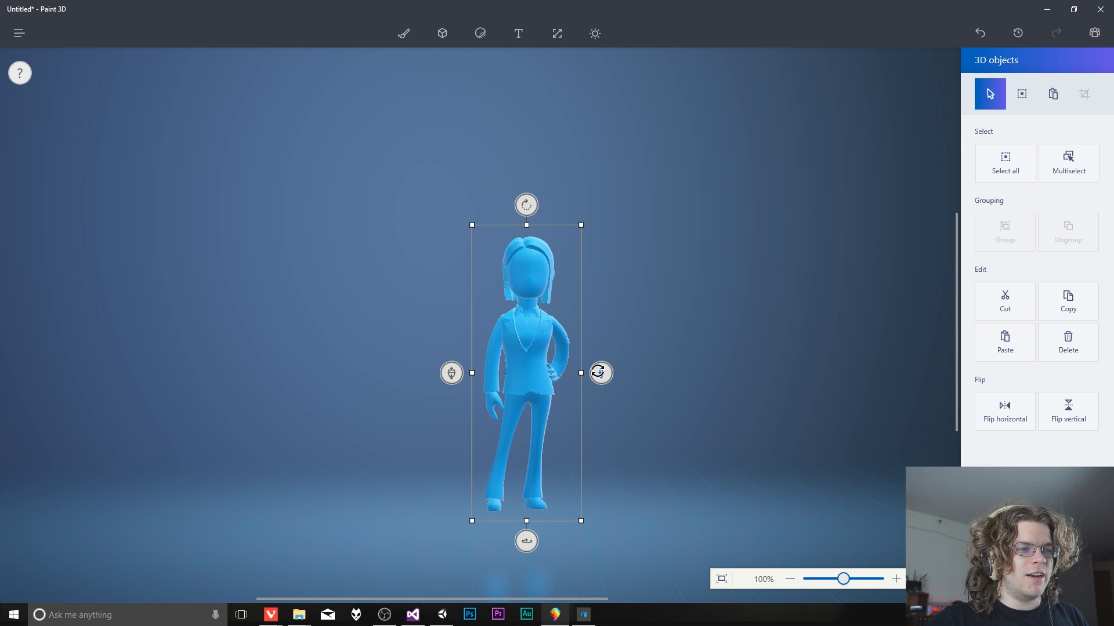
# Step: Try rotating the woman model and shifting its position and depth, and delete it from the scene
pyautogui.moveTo(601, 373); pyautogui.dragTo(547, 376)
pyautogui.moveTo(526, 204); pyautogui.dragTo(796, 206)
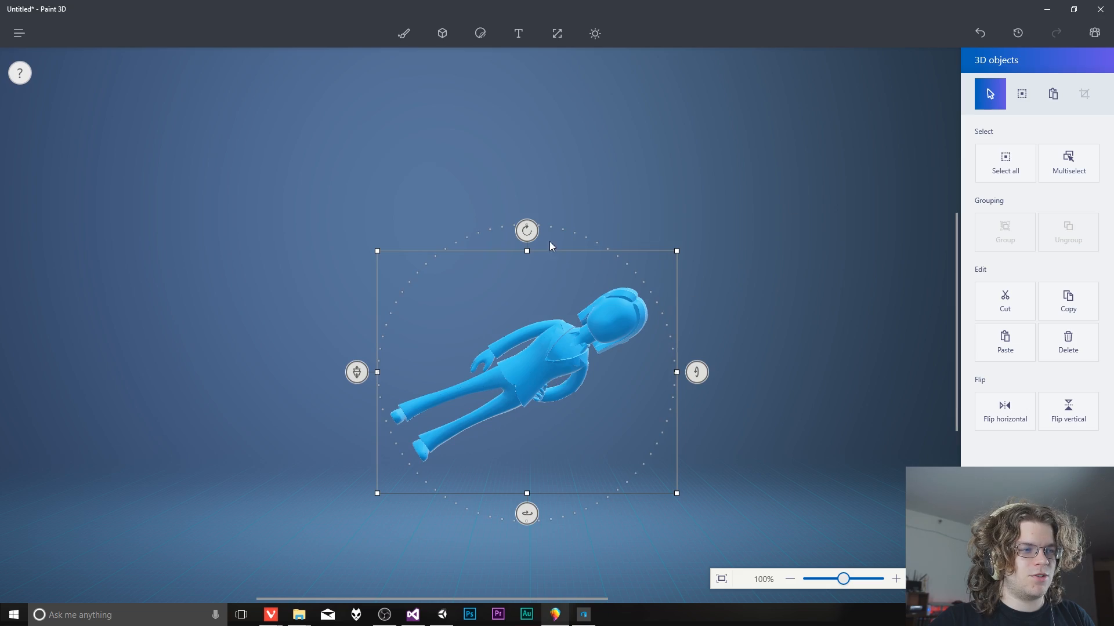
pyautogui.moveTo(526, 229); pyautogui.dragTo(437, 210)
pyautogui.moveTo(385, 374); pyautogui.dragTo(538, 284)
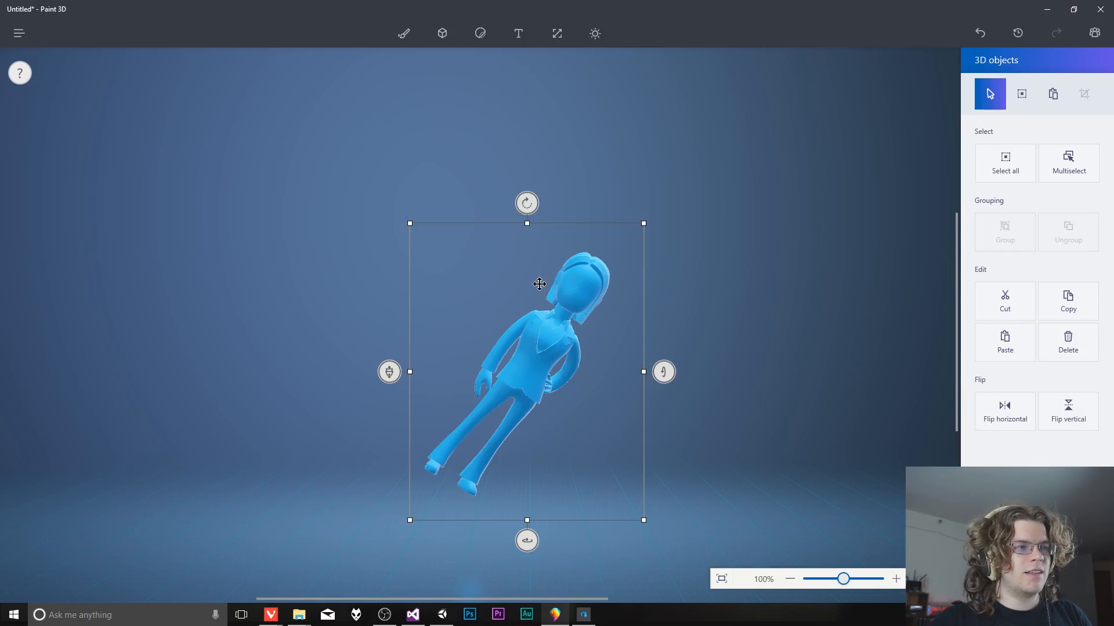
pyautogui.moveTo(522, 381); pyautogui.dragTo(464, 319)
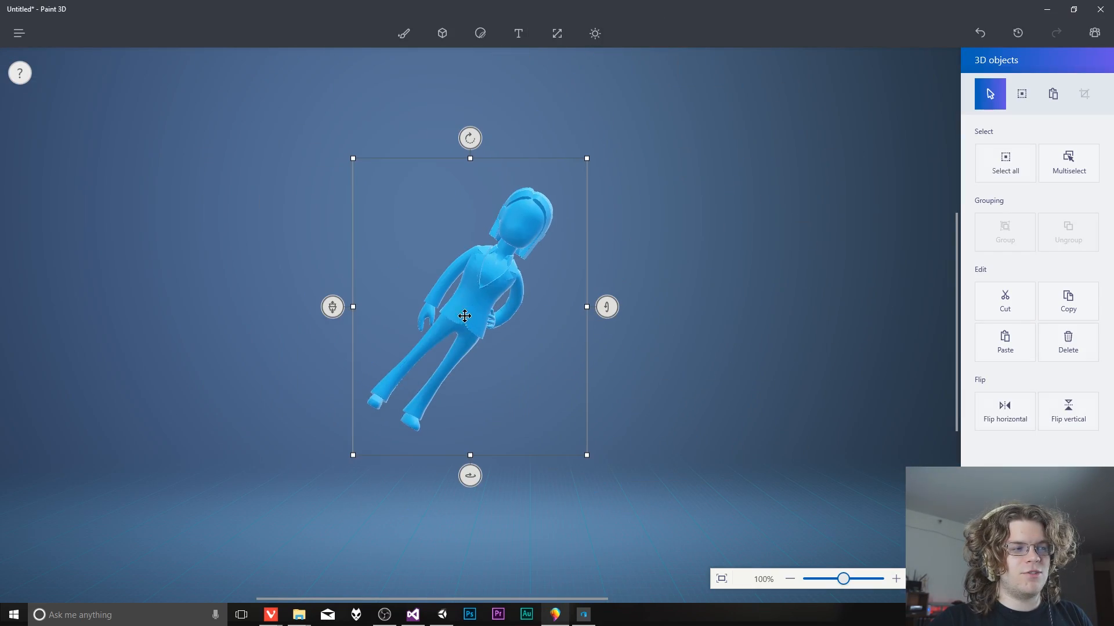
pyautogui.moveTo(331, 306); pyautogui.dragTo(529, 331)
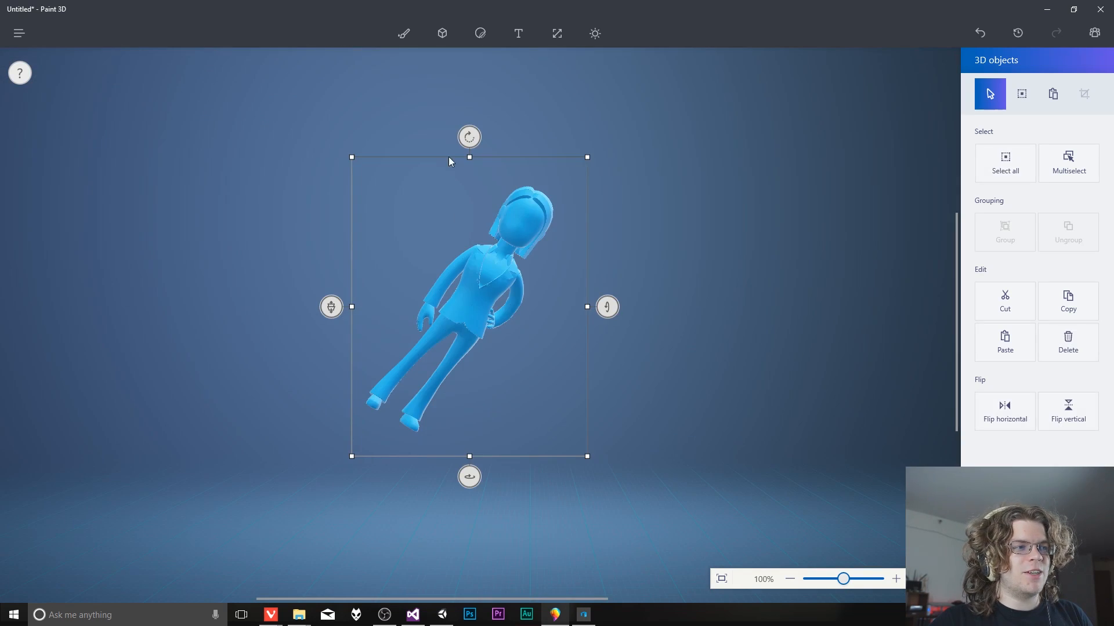
pyautogui.press('Delete')
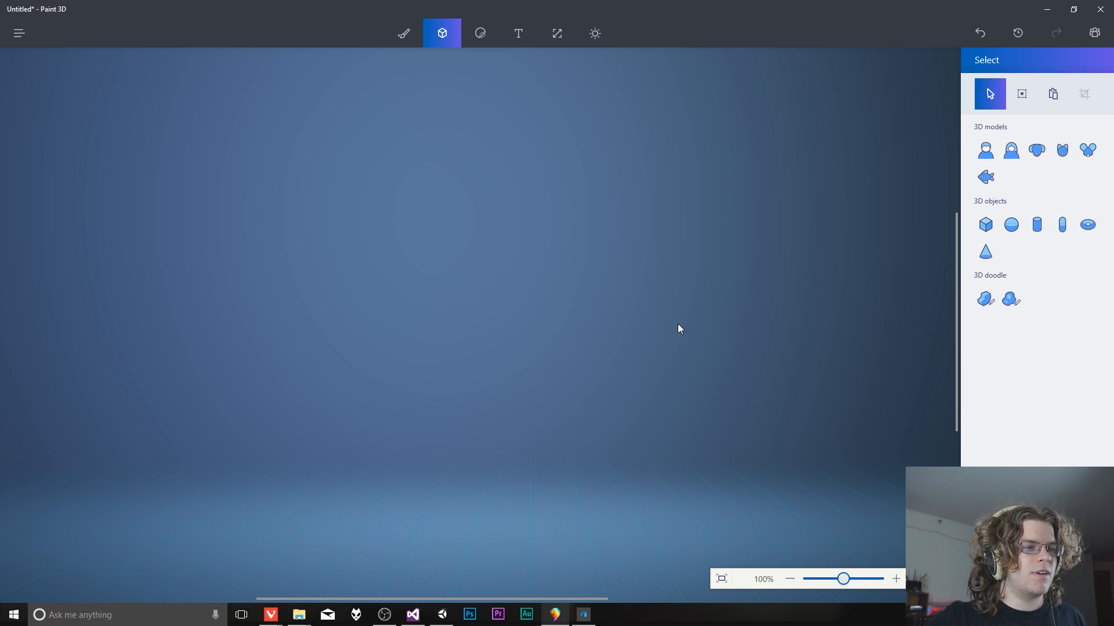
# Step: Draw a wide, flattened doughnut across the middle of the scene and push it slightly back in depth
pyautogui.moveTo(633, 323); pyautogui.dragTo(761, 378)
pyautogui.click(1087, 225)
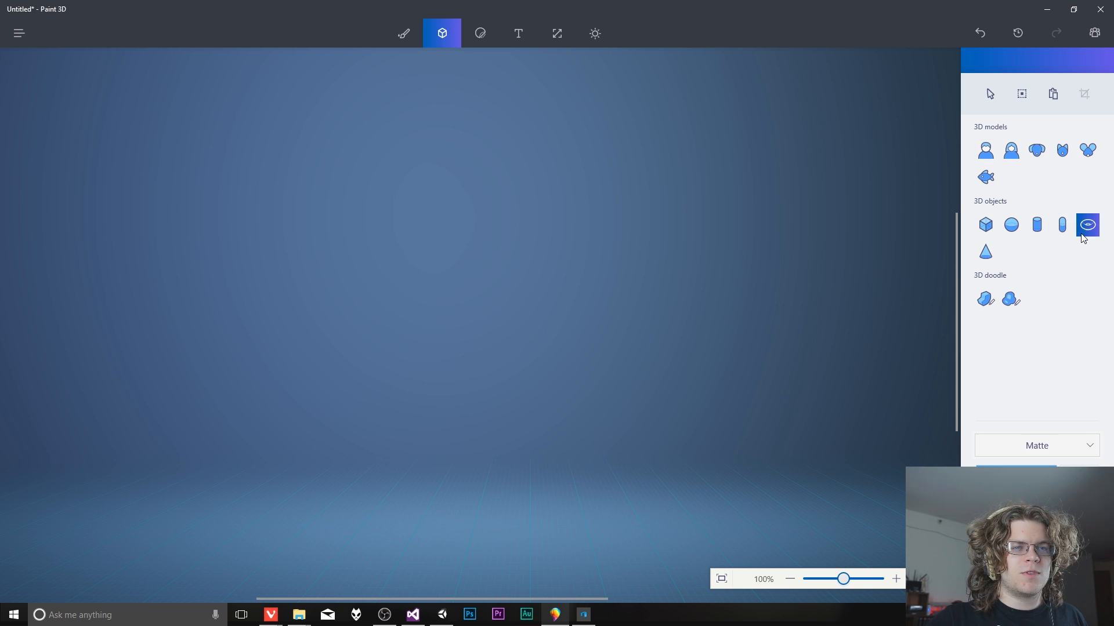
pyautogui.moveTo(388, 252); pyautogui.dragTo(774, 439)
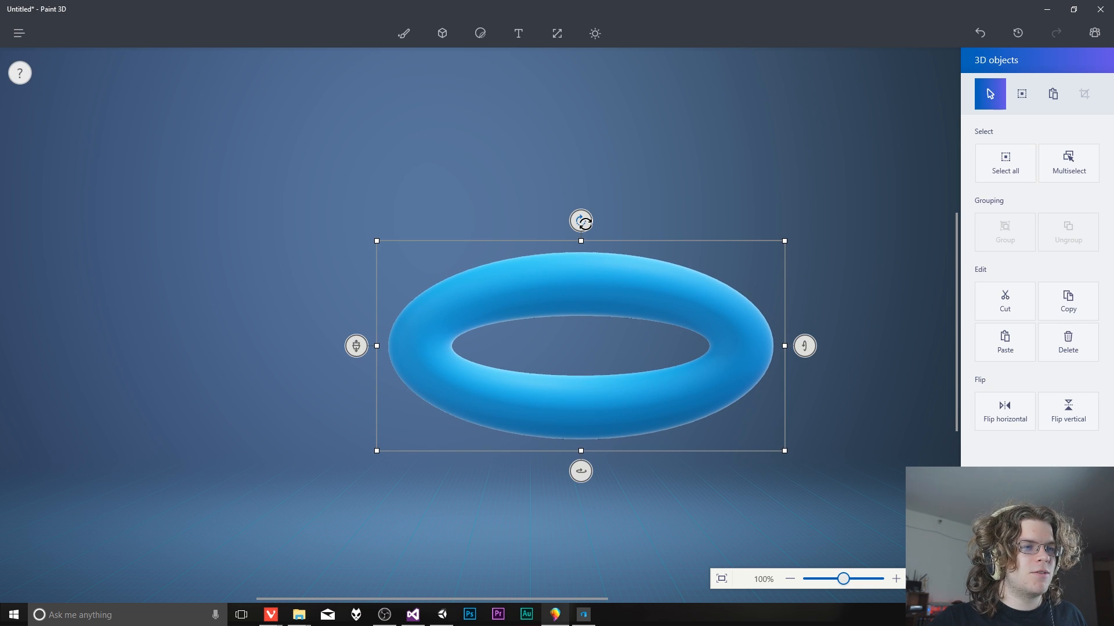
pyautogui.moveTo(356, 346)
pyautogui.mouseDown()
pyautogui.moveTo(355, 400)
pyautogui.moveTo(303, 378)
pyautogui.moveTo(334, 134)
pyautogui.moveTo(323, 199)
pyautogui.moveTo(348, 347)
pyautogui.mouseUp()
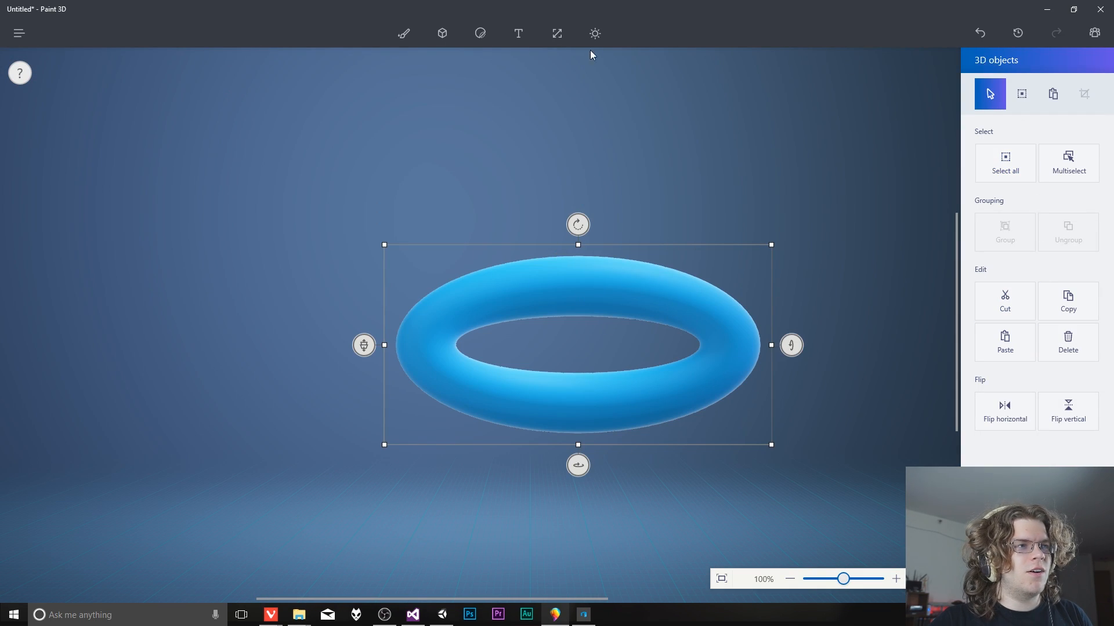
# Step: Draw a nearly round doughnut in the upper middle of the scene, and delete it
pyautogui.click(444, 35)
pyautogui.click(1088, 225)
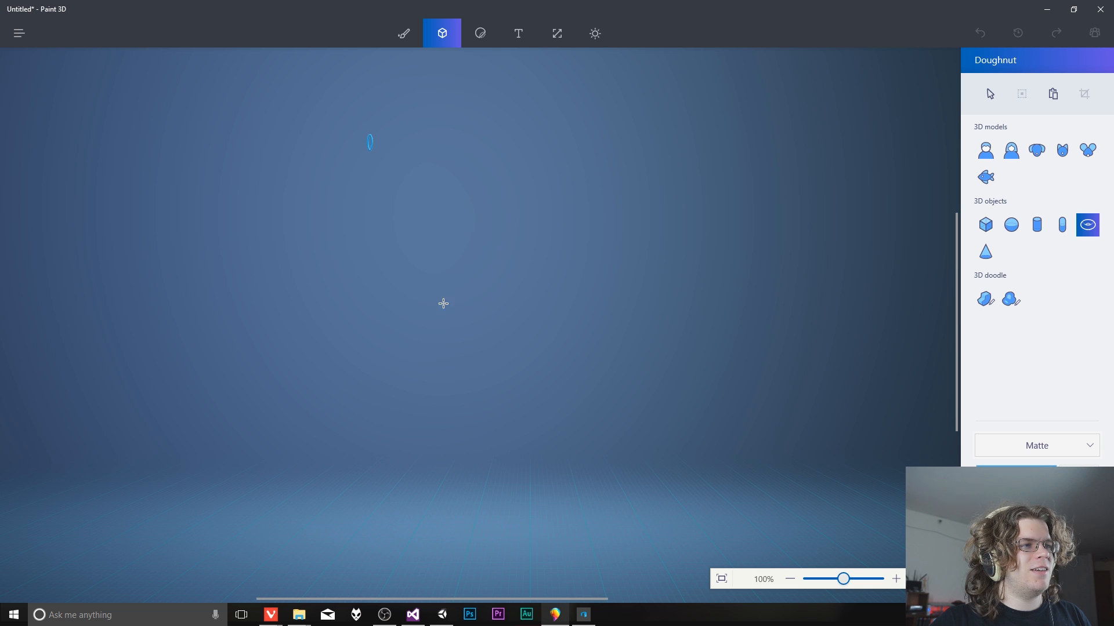
pyautogui.moveTo(367, 134); pyautogui.dragTo(882, 229)
pyautogui.moveTo(641, 406)
pyautogui.mouseDown()
pyautogui.moveTo(686, 472)
pyautogui.moveTo(588, 237)
pyautogui.mouseUp()
pyautogui.moveTo(607, 352)
pyautogui.mouseDown()
pyautogui.moveTo(693, 403)
pyautogui.moveTo(639, 308)
pyautogui.moveTo(719, 435)
pyautogui.moveTo(594, 233)
pyautogui.moveTo(686, 331)
pyautogui.moveTo(626, 281)
pyautogui.moveTo(688, 438)
pyautogui.moveTo(634, 378)
pyautogui.moveTo(714, 450)
pyautogui.moveTo(713, 428)
pyautogui.moveTo(597, 242)
pyautogui.moveTo(589, 336)
pyautogui.moveTo(694, 435)
pyautogui.moveTo(632, 388)
pyautogui.moveTo(731, 458)
pyautogui.moveTo(680, 388)
pyautogui.moveTo(651, 383)
pyautogui.moveTo(703, 423)
pyautogui.moveTo(644, 356)
pyautogui.moveTo(489, 127)
pyautogui.moveTo(430, 199)
pyautogui.moveTo(411, 174)
pyautogui.moveTo(398, 186)
pyautogui.moveTo(463, 204)
pyautogui.moveTo(391, 120)
pyautogui.moveTo(420, 253)
pyautogui.moveTo(499, 117)
pyautogui.moveTo(569, 141)
pyautogui.moveTo(373, 55)
pyautogui.moveTo(482, 162)
pyautogui.moveTo(406, 56)
pyautogui.moveTo(413, 116)
pyautogui.moveTo(423, 114)
pyautogui.moveTo(482, 200)
pyautogui.moveTo(586, 278)
pyautogui.moveTo(423, 107)
pyautogui.moveTo(522, 191)
pyautogui.moveTo(385, 96)
pyautogui.moveTo(515, 197)
pyautogui.moveTo(646, 328)
pyautogui.moveTo(494, 269)
pyautogui.moveTo(648, 272)
pyautogui.moveTo(642, 390)
pyautogui.moveTo(708, 398)
pyautogui.moveTo(644, 392)
pyautogui.mouseUp()
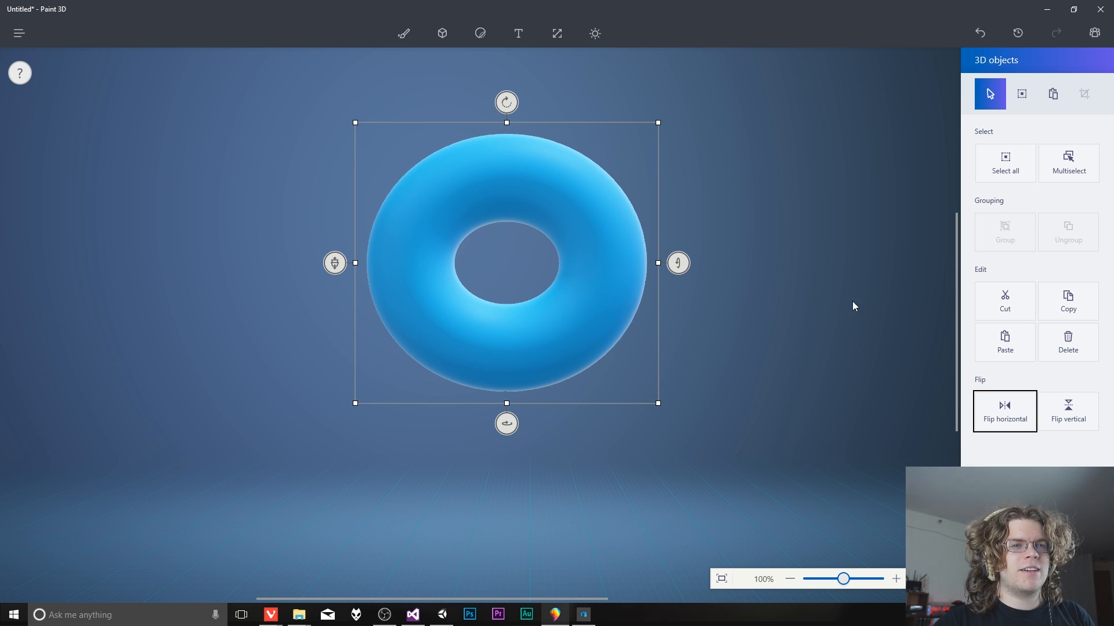
pyautogui.moveTo(559, 256); pyautogui.dragTo(661, 447)
pyautogui.press('Delete')
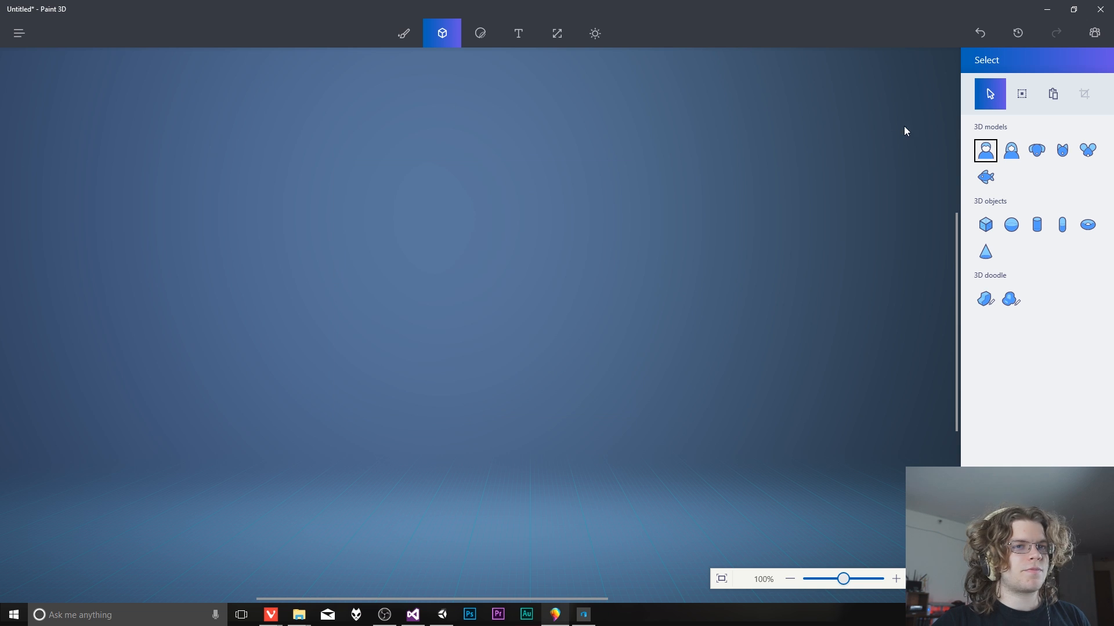
# Step: Draw a closed straight-sided doodle with the Sharp edge tool, shaped like a fish with a diamond head, narrow body and flared tail
pyautogui.click(986, 301)
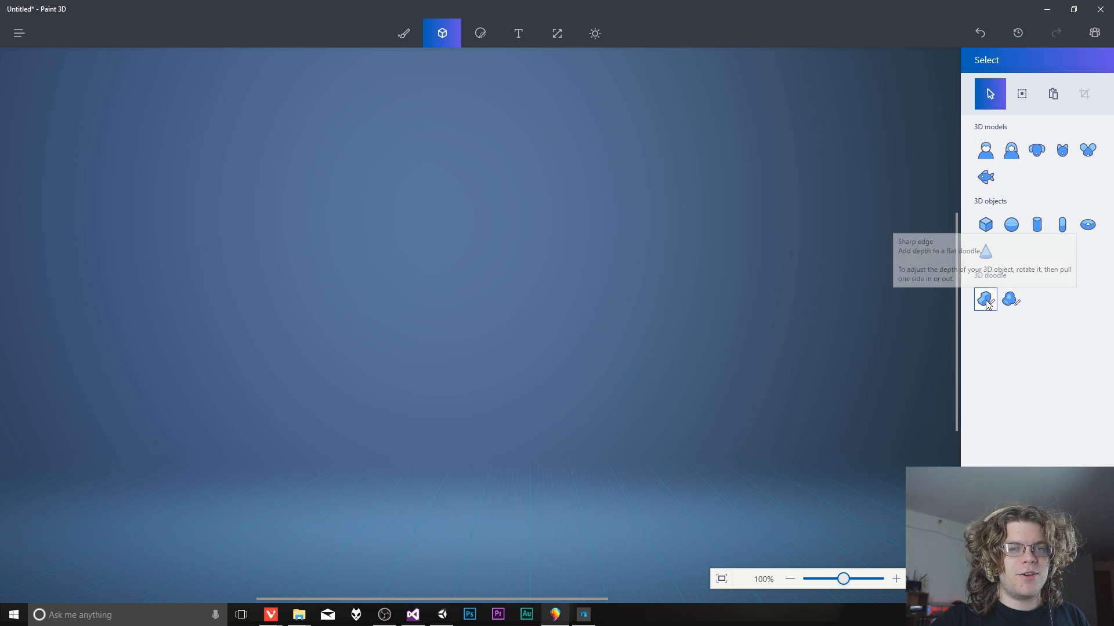
pyautogui.click(987, 302)
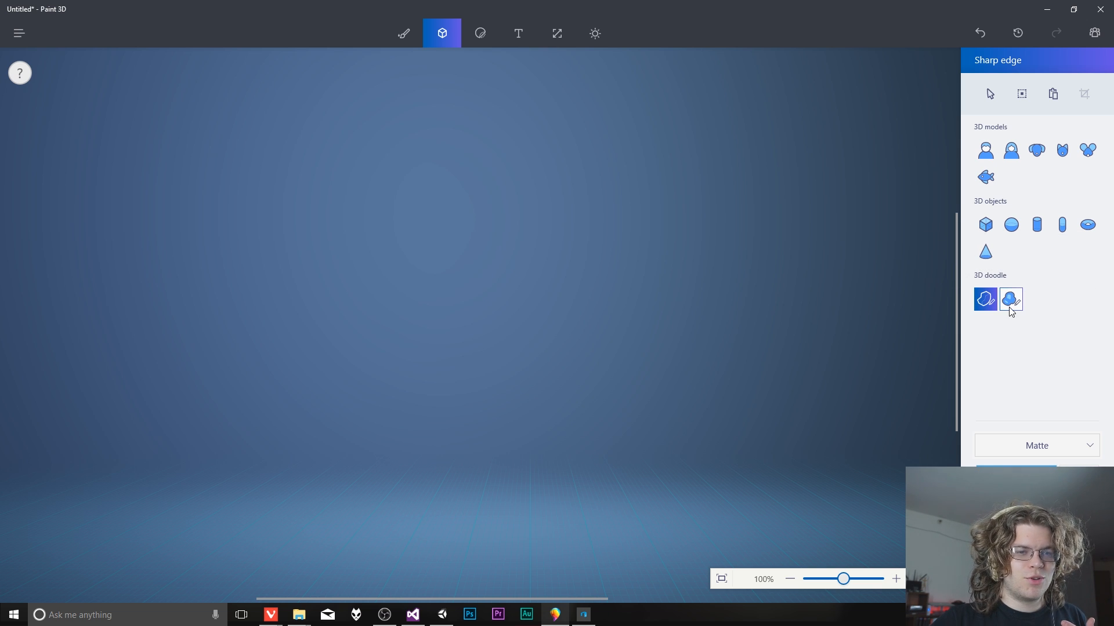
pyautogui.click(344, 296)
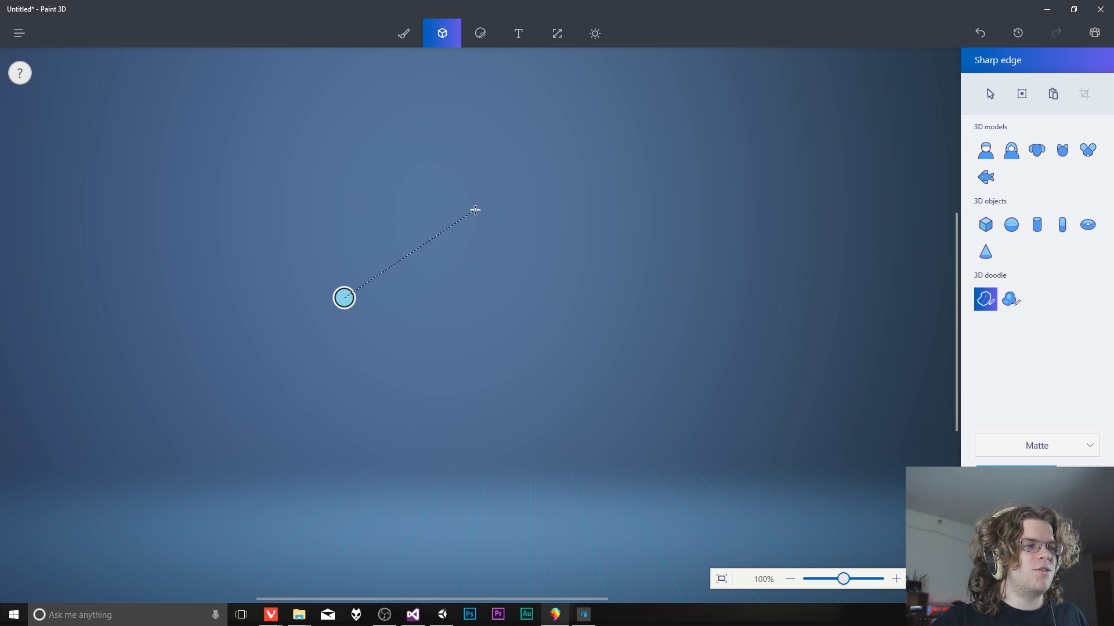
pyautogui.click(506, 137)
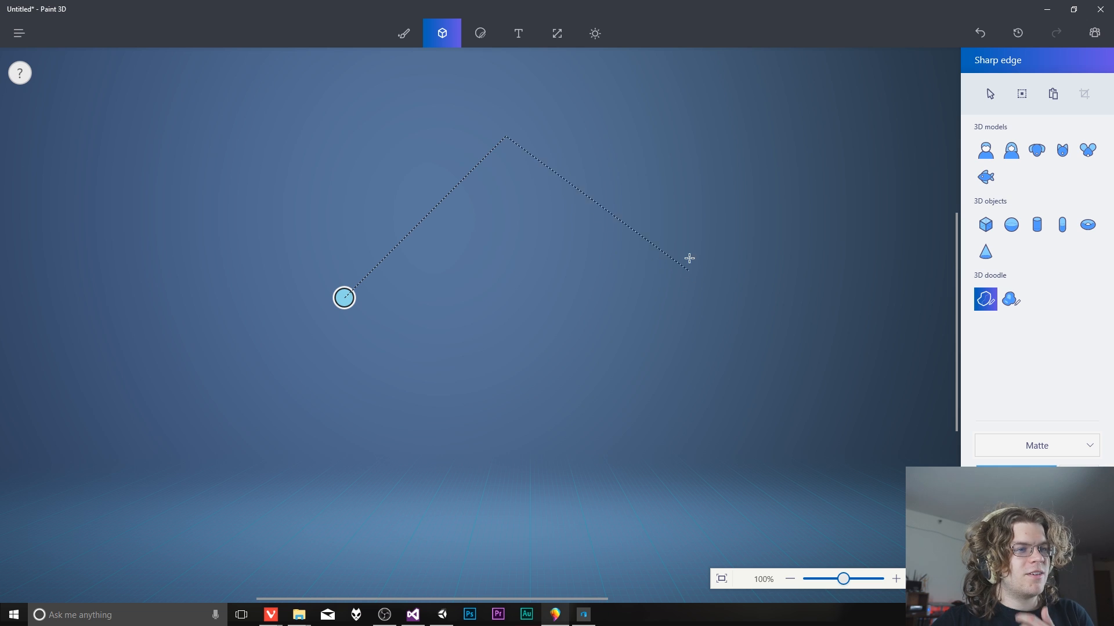
pyautogui.click(585, 244)
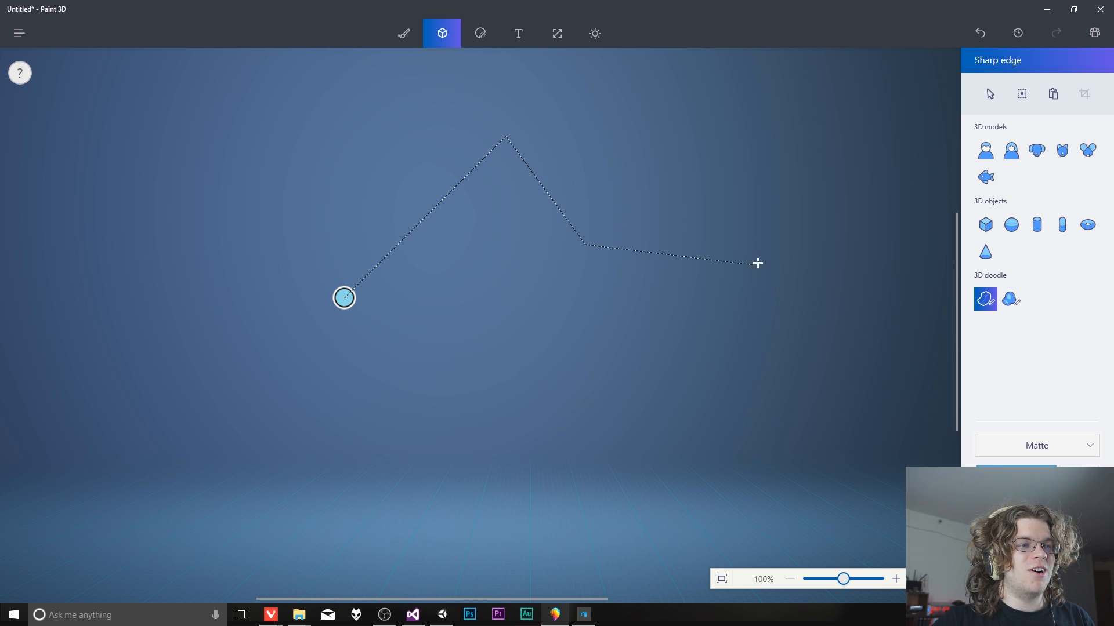
pyautogui.click(698, 240)
pyautogui.click(764, 148)
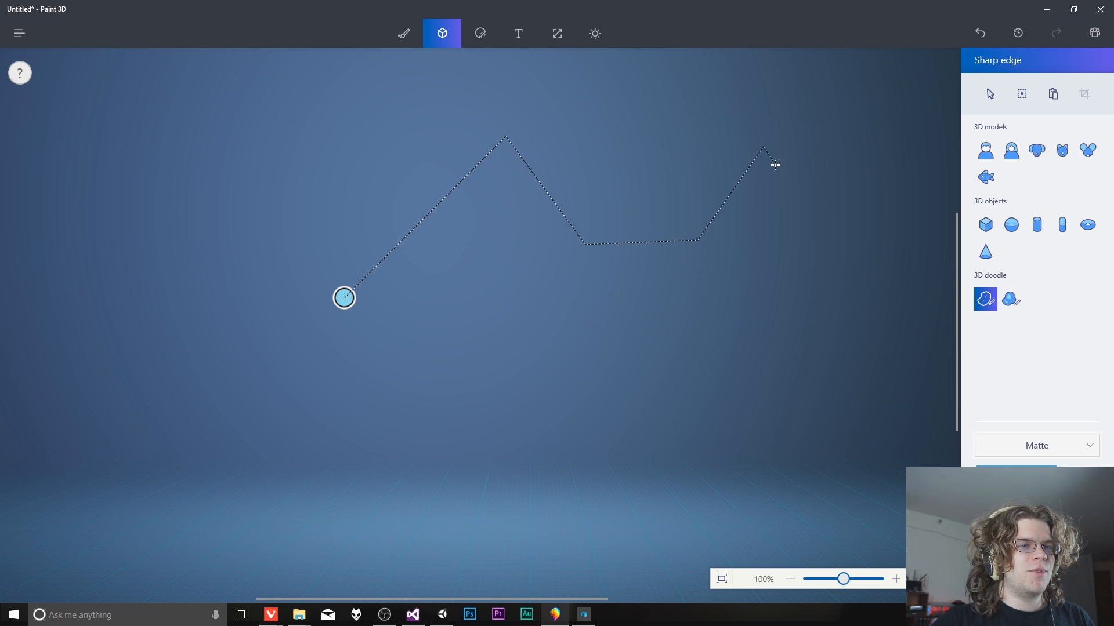
pyautogui.click(806, 238)
pyautogui.click(813, 375)
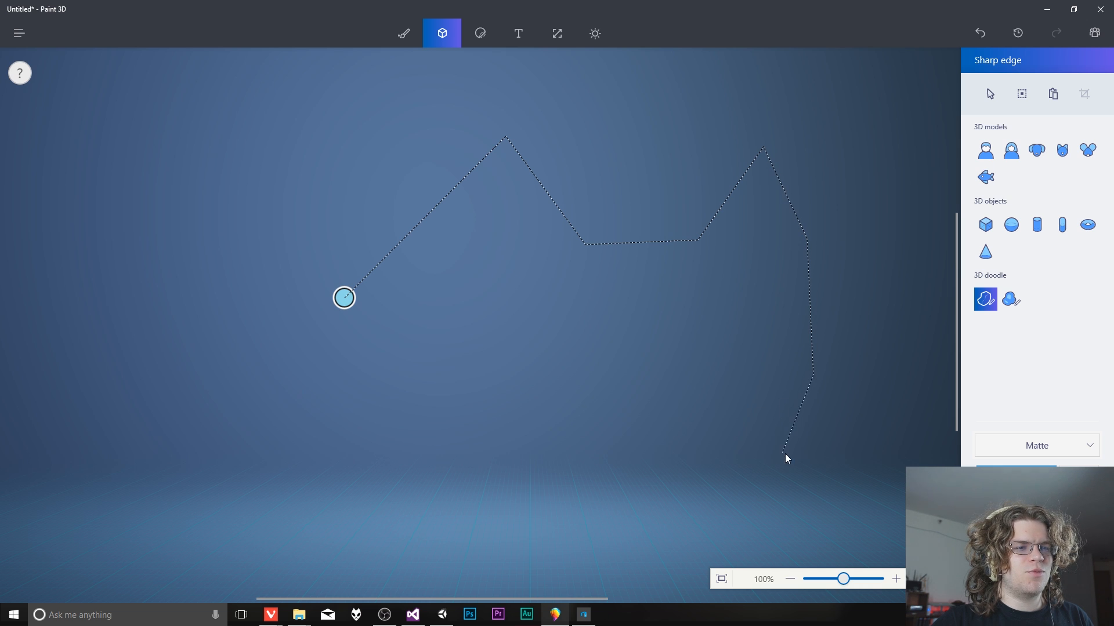
pyautogui.click(715, 370)
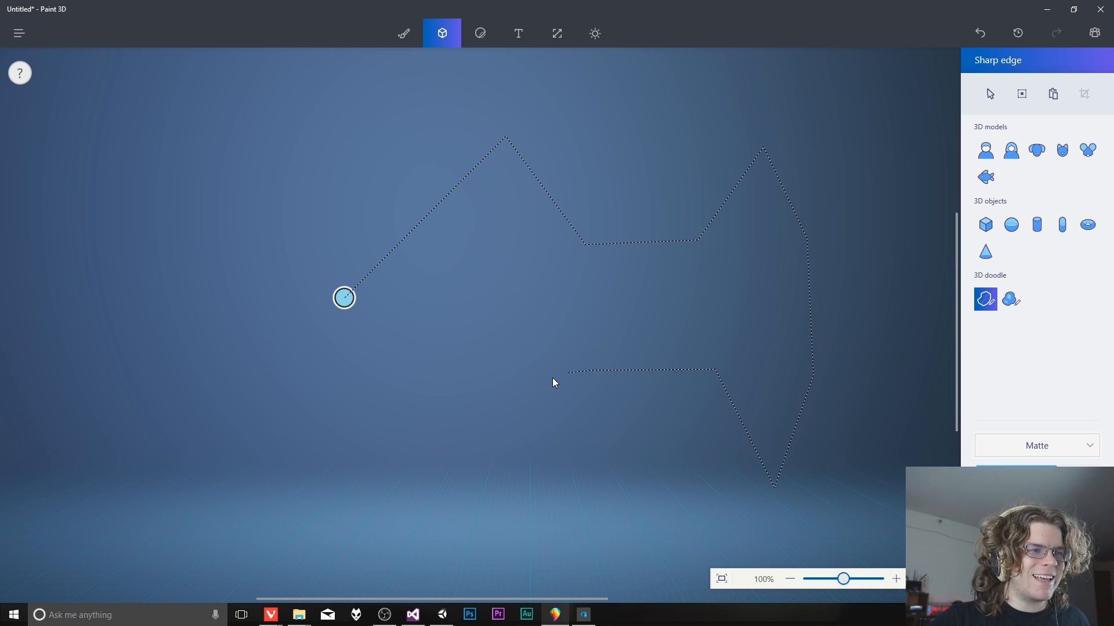
pyautogui.click(527, 483)
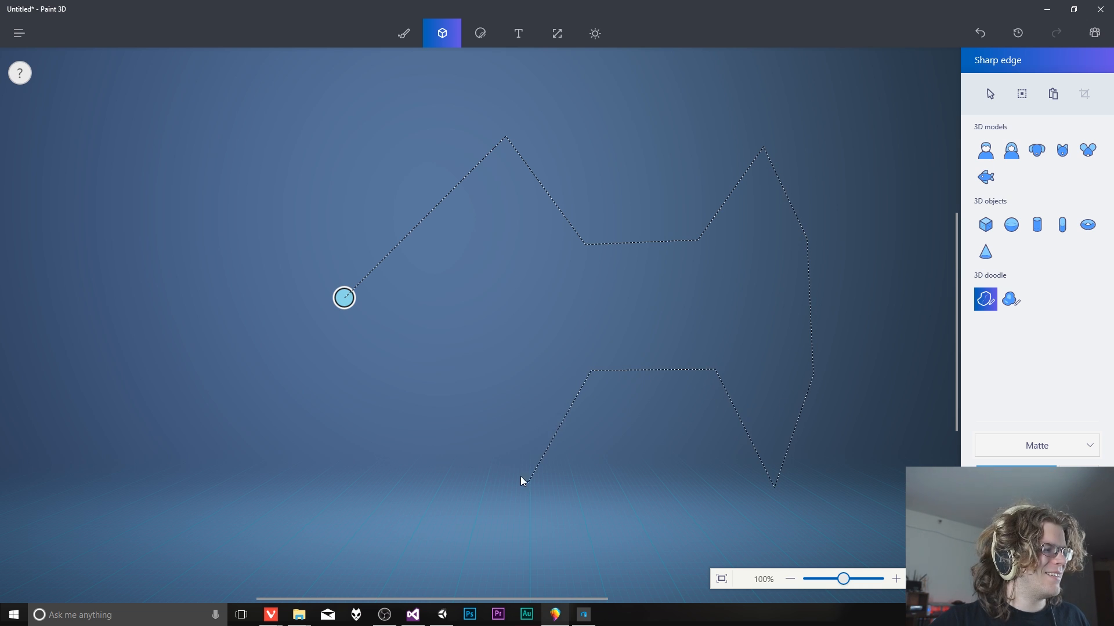
pyautogui.click(344, 299)
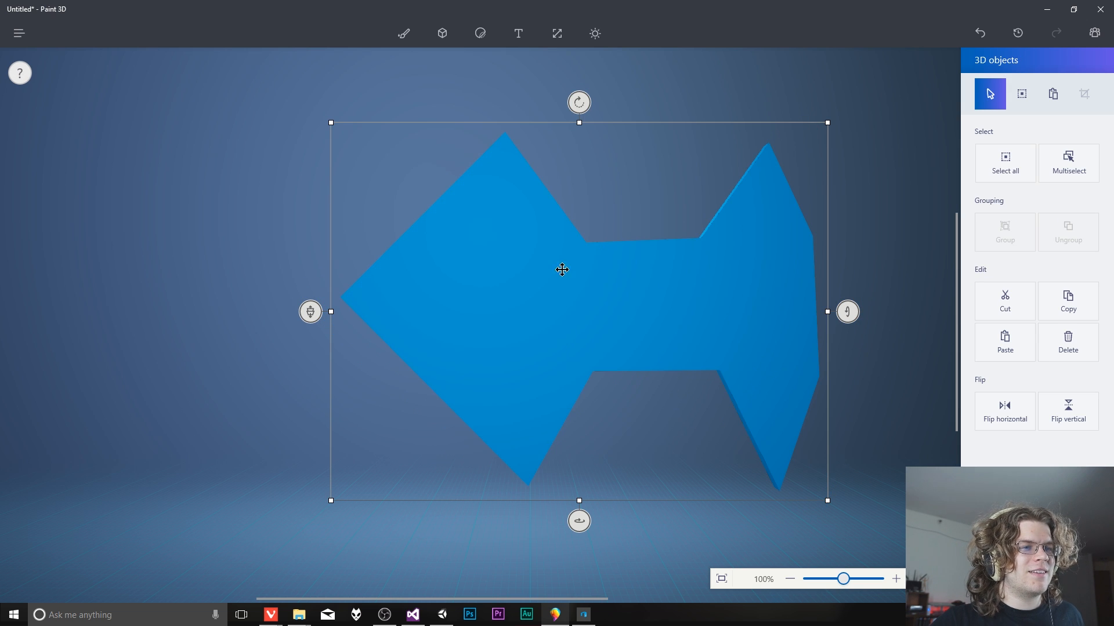
# Step: Shift the sharp-edged doodle and rotate it until it lies diagonally and shows its thickness
pyautogui.moveTo(585, 307); pyautogui.dragTo(530, 273)
pyautogui.moveTo(761, 273); pyautogui.dragTo(762, 409)
pyautogui.moveTo(492, 154); pyautogui.dragTo(541, 201)
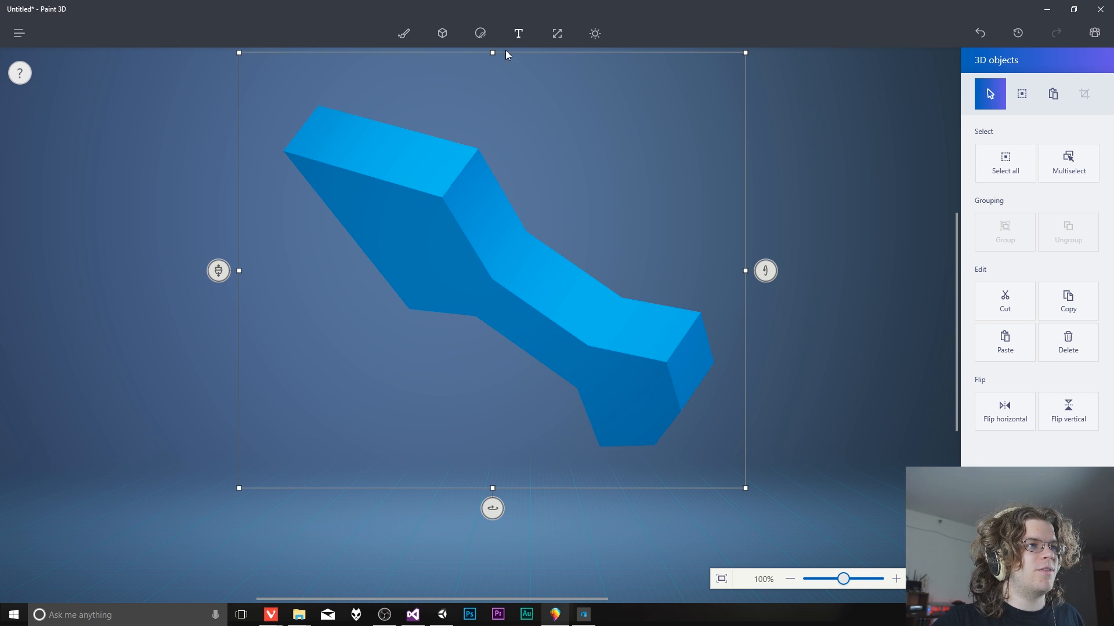
# Step: Draw a large, looping freehand blob over the sharp-edged shape with the Soft edge doodle, and shift it slightly up and to the left
pyautogui.click(442, 33)
pyautogui.click(1010, 302)
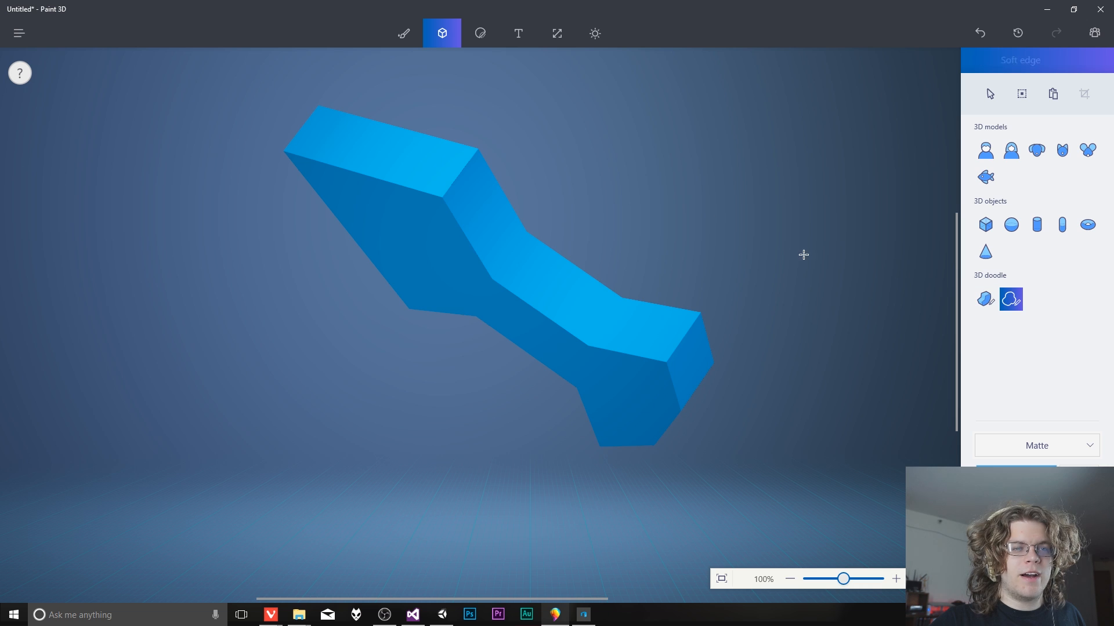
pyautogui.click(289, 268)
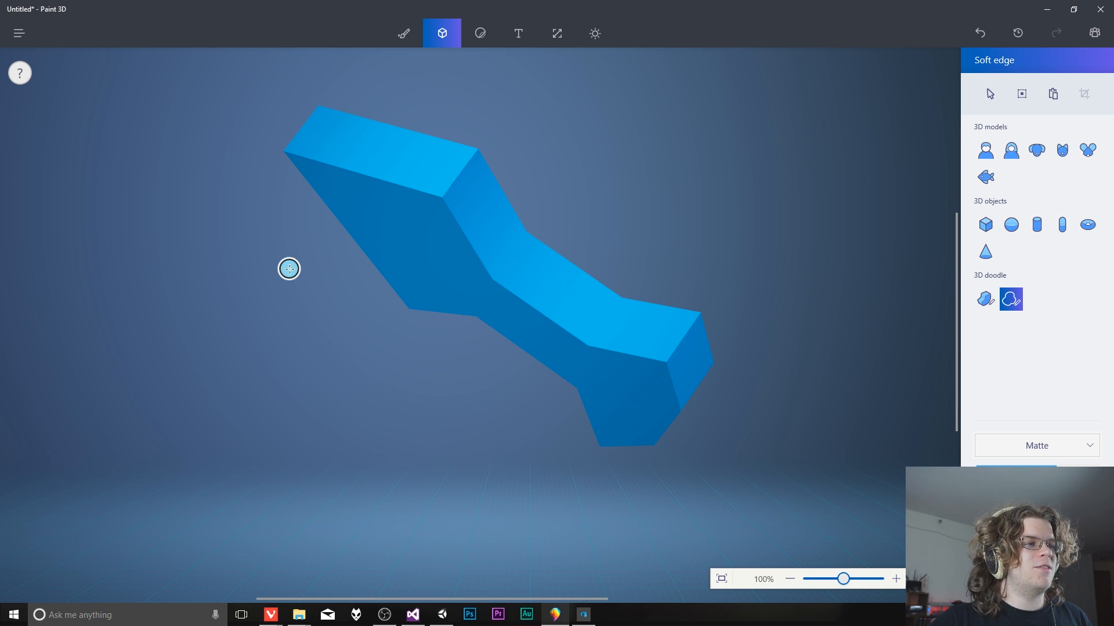
pyautogui.moveTo(322, 190); pyautogui.dragTo(364, 128)
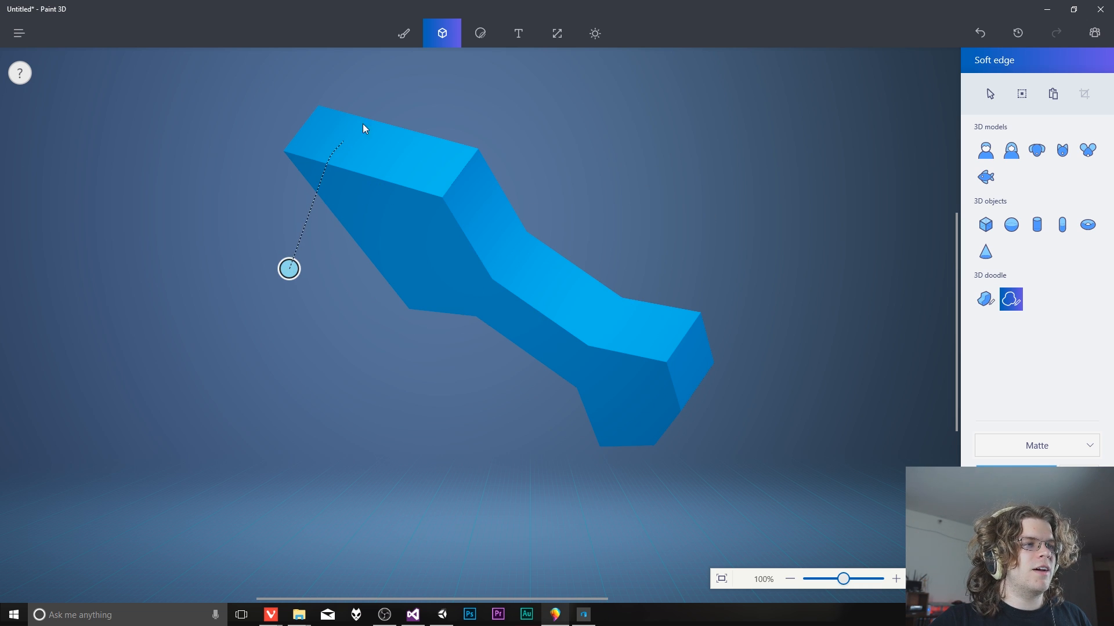
pyautogui.moveTo(546, 136)
pyautogui.mouseDown()
pyautogui.moveTo(820, 376)
pyautogui.moveTo(532, 409)
pyautogui.moveTo(238, 371)
pyautogui.moveTo(290, 251)
pyautogui.moveTo(289, 267)
pyautogui.mouseUp()
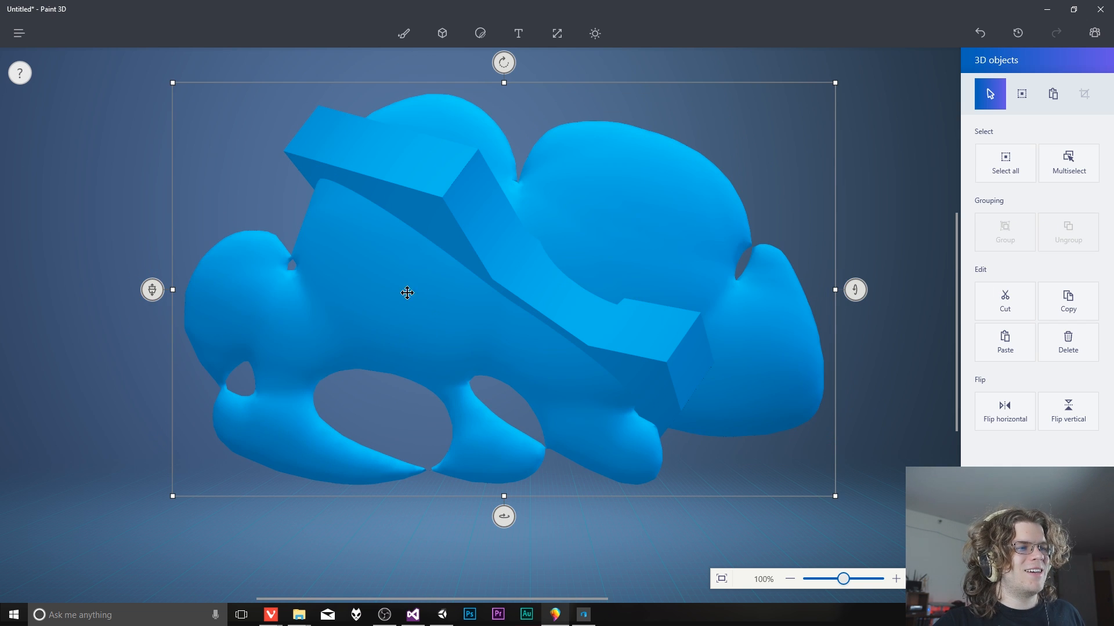
pyautogui.moveTo(408, 290)
pyautogui.mouseDown()
pyautogui.moveTo(676, 244)
pyautogui.moveTo(423, 294)
pyautogui.moveTo(417, 321)
pyautogui.moveTo(417, 304)
pyautogui.mouseUp()
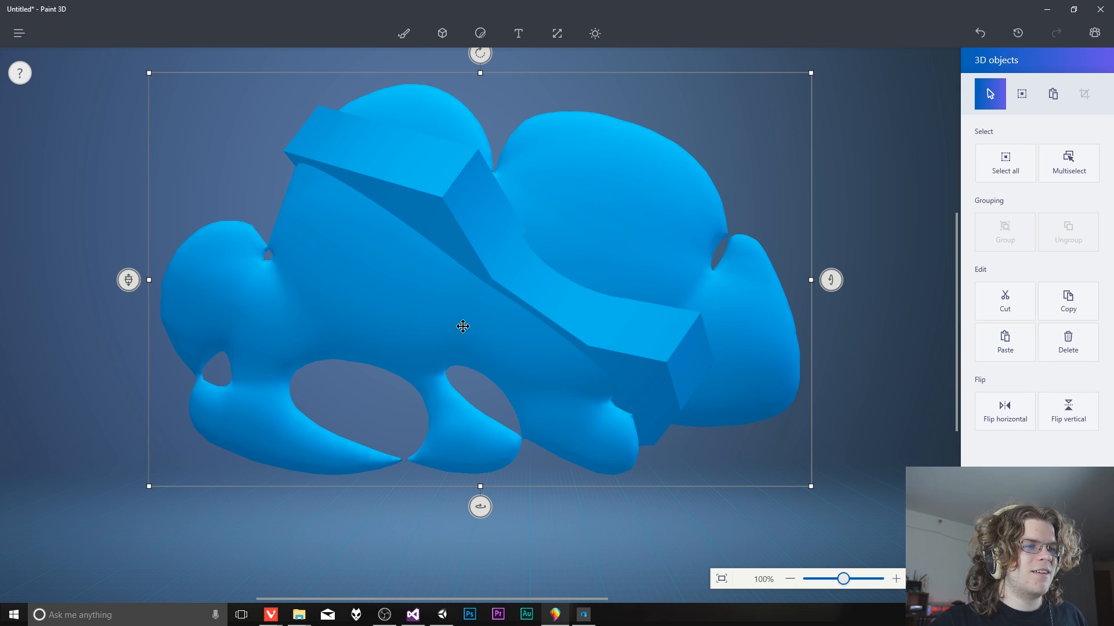
# Step: Move the sharp-edged doodle slightly up and to the right, and delete the large soft-edged blob
pyautogui.click(499, 247)
pyautogui.moveTo(413, 337); pyautogui.dragTo(488, 308)
pyautogui.click(500, 338)
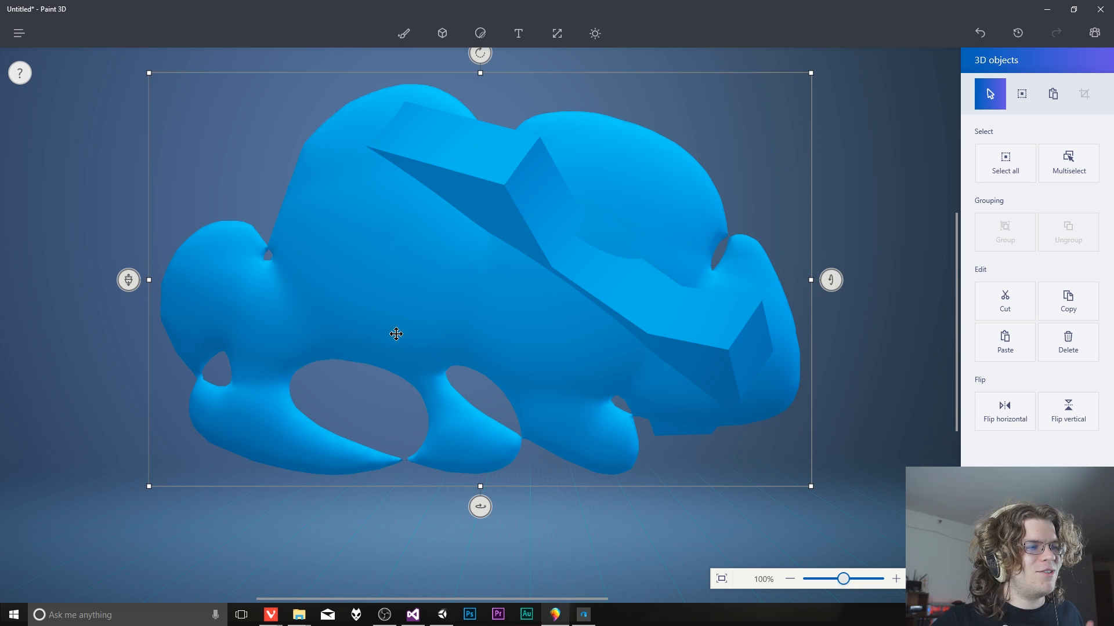
pyautogui.press('Delete')
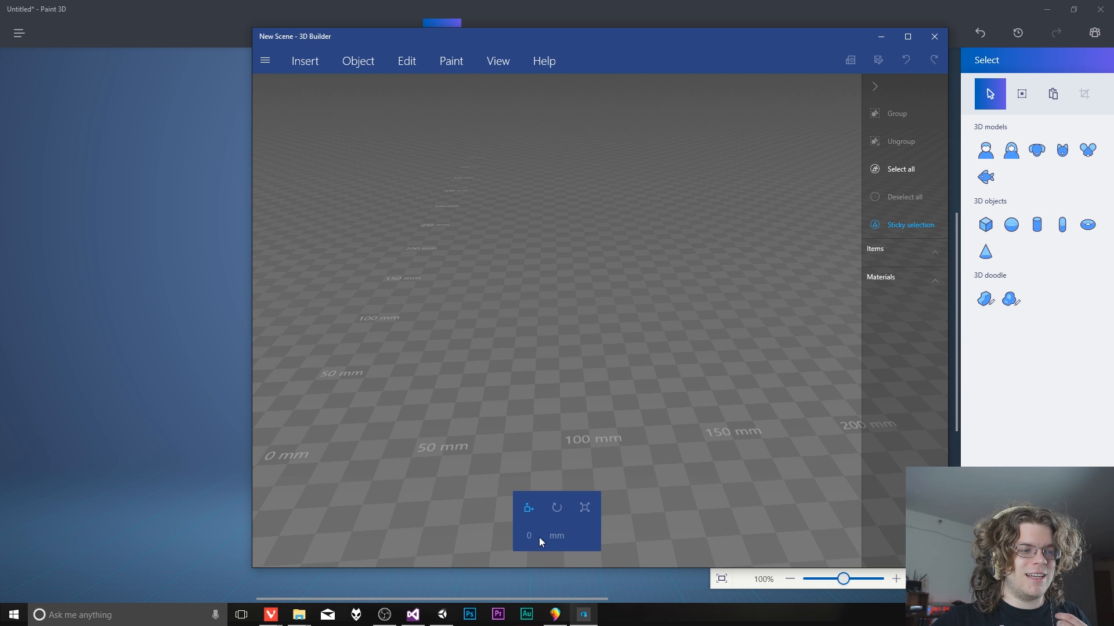
pyautogui.click(238, 14)
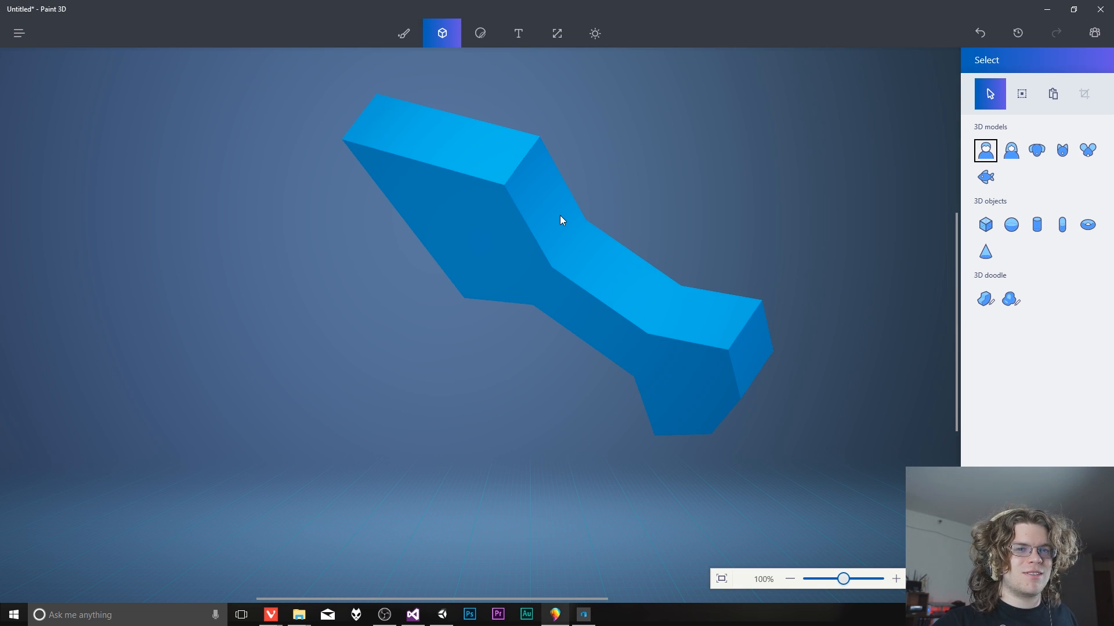
# Step: Rotate the sharp-edged doodle until its flat face points almost straight to the front, with the fish shape lying horizontally
pyautogui.click(468, 215)
pyautogui.moveTo(824, 258); pyautogui.dragTo(859, 78)
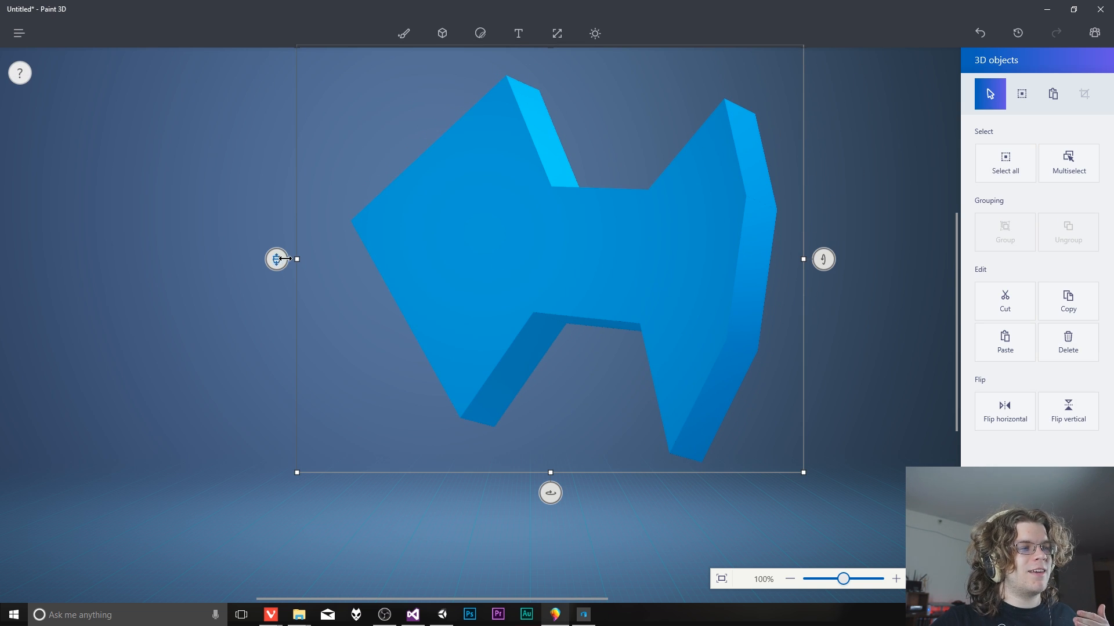
pyautogui.moveTo(550, 493); pyautogui.dragTo(638, 492)
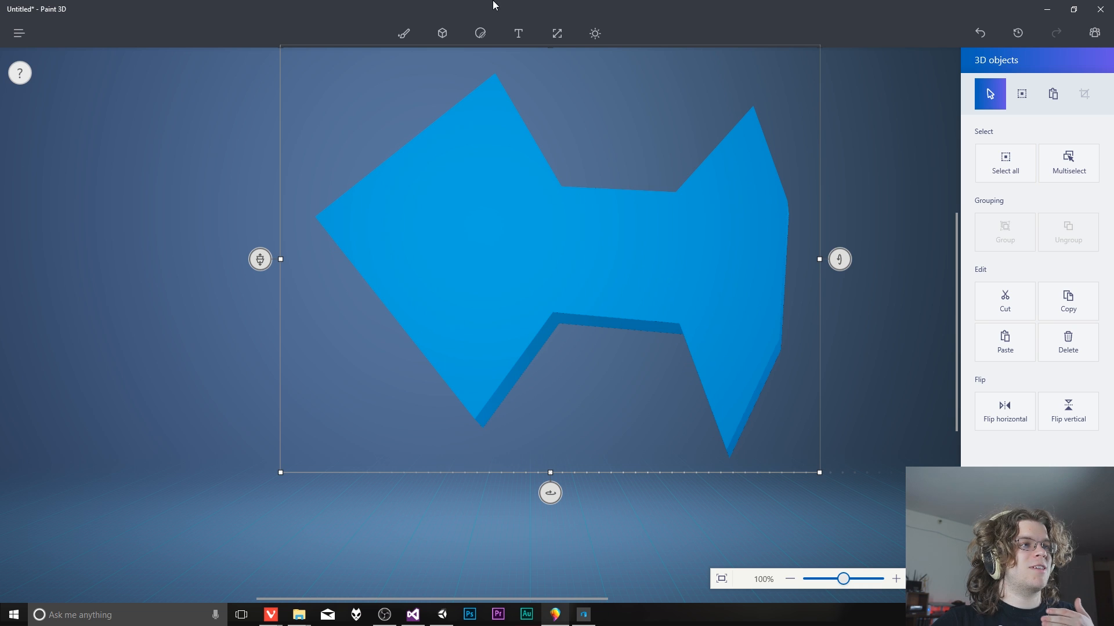
# Step: Fill the front face of the fish-shaped doodle with red at 15% tolerance, and tilt it slightly to check the edges
pyautogui.click(443, 36)
pyautogui.click(403, 33)
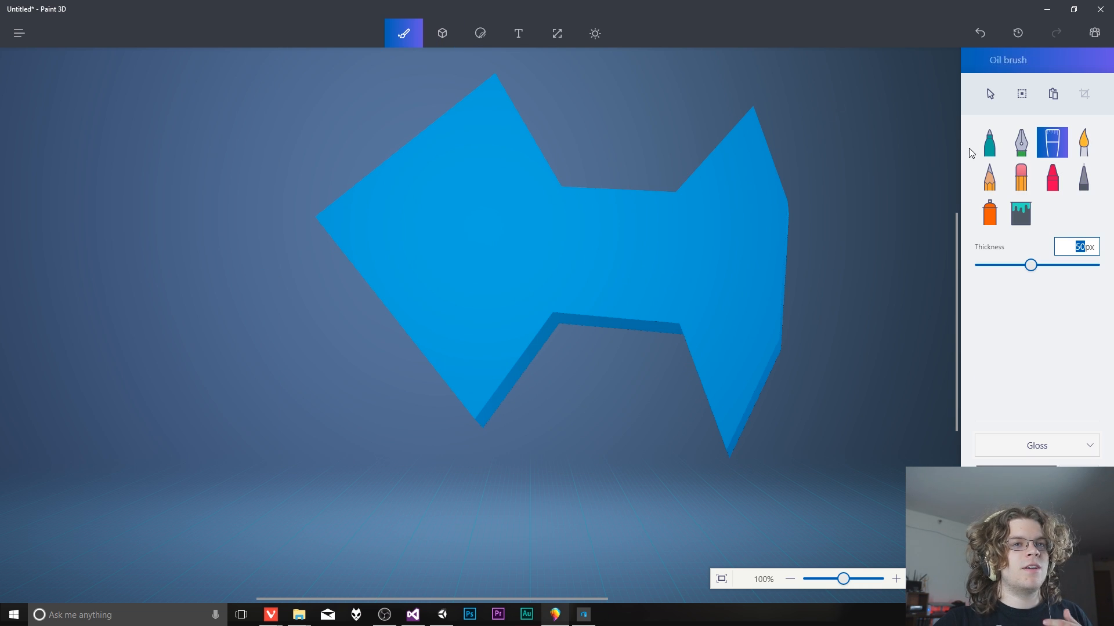
pyautogui.click(1020, 213)
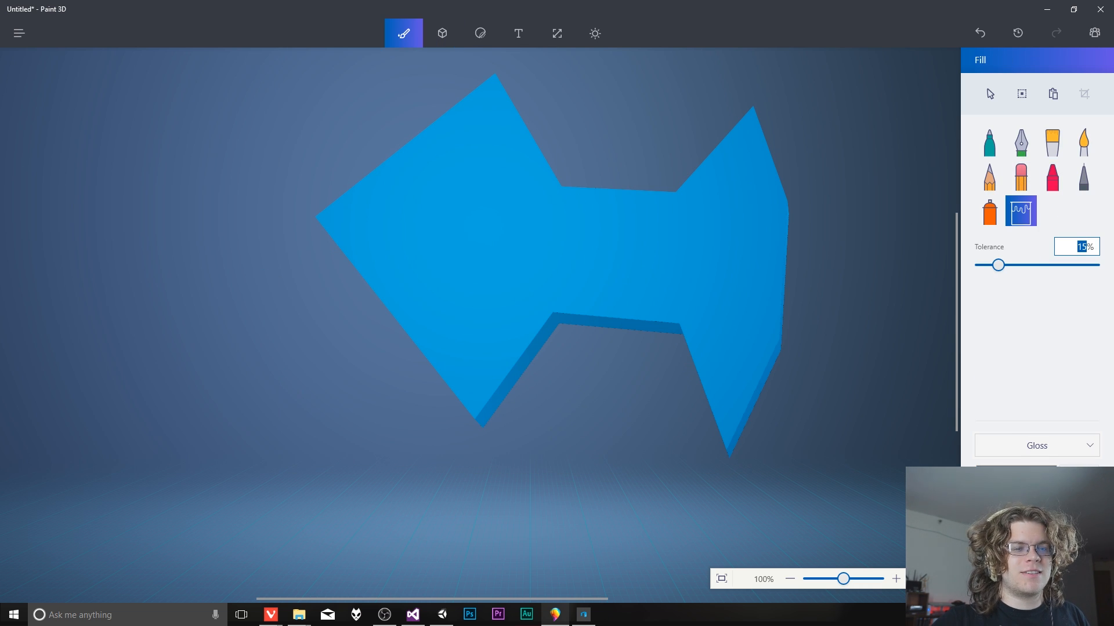
pyautogui.click(1088, 504)
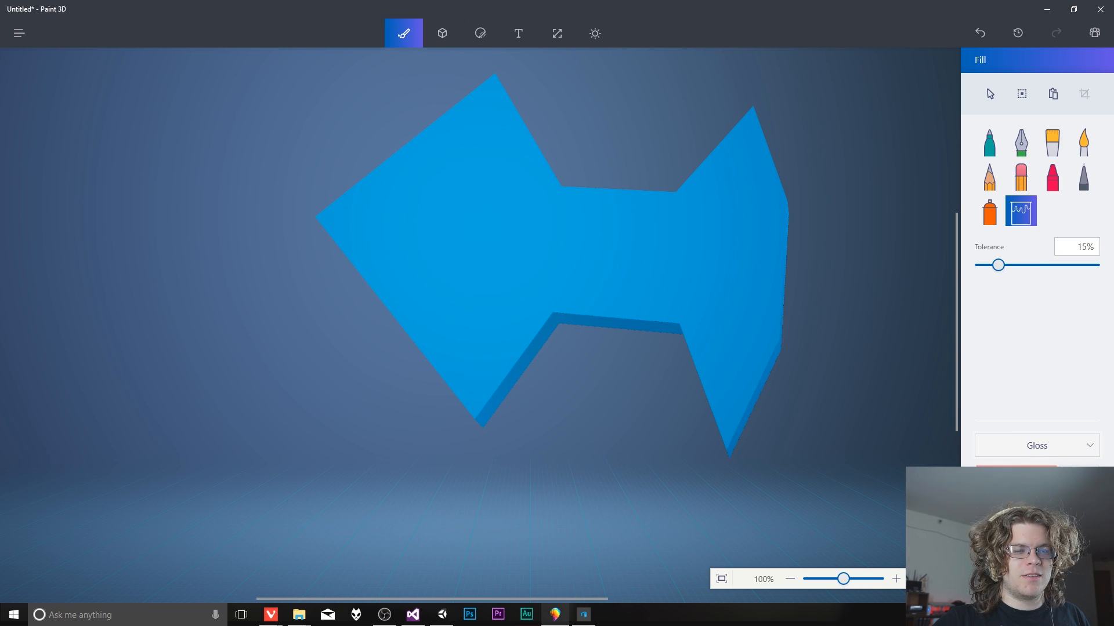
pyautogui.click(576, 236)
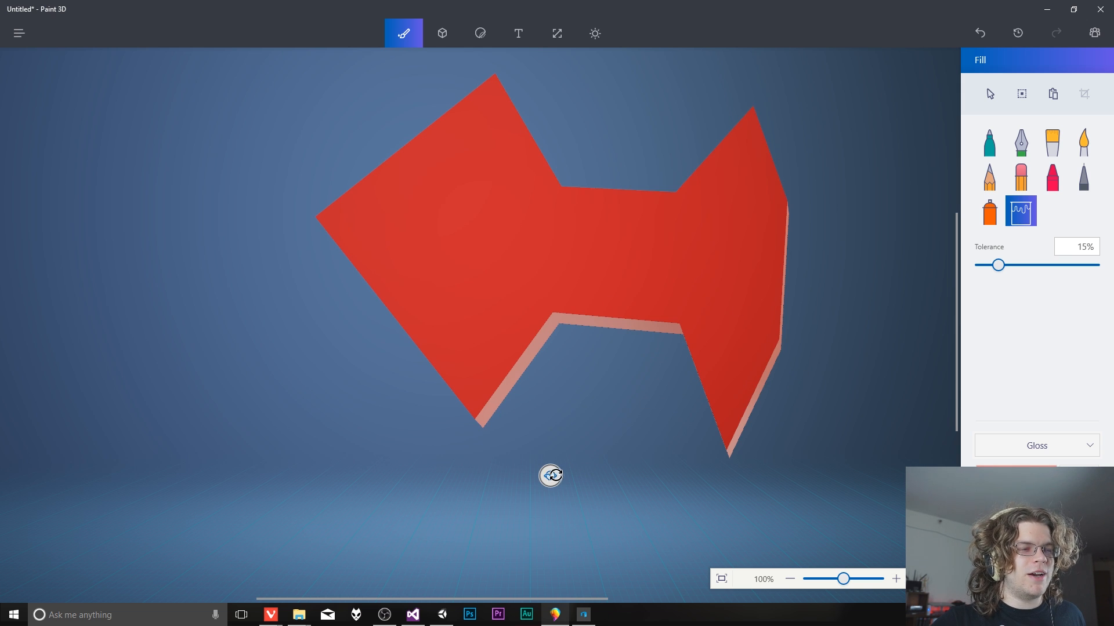
pyautogui.moveTo(552, 475)
pyautogui.mouseDown()
pyautogui.moveTo(452, 470)
pyautogui.moveTo(611, 472)
pyautogui.moveTo(494, 472)
pyautogui.moveTo(565, 484)
pyautogui.mouseUp()
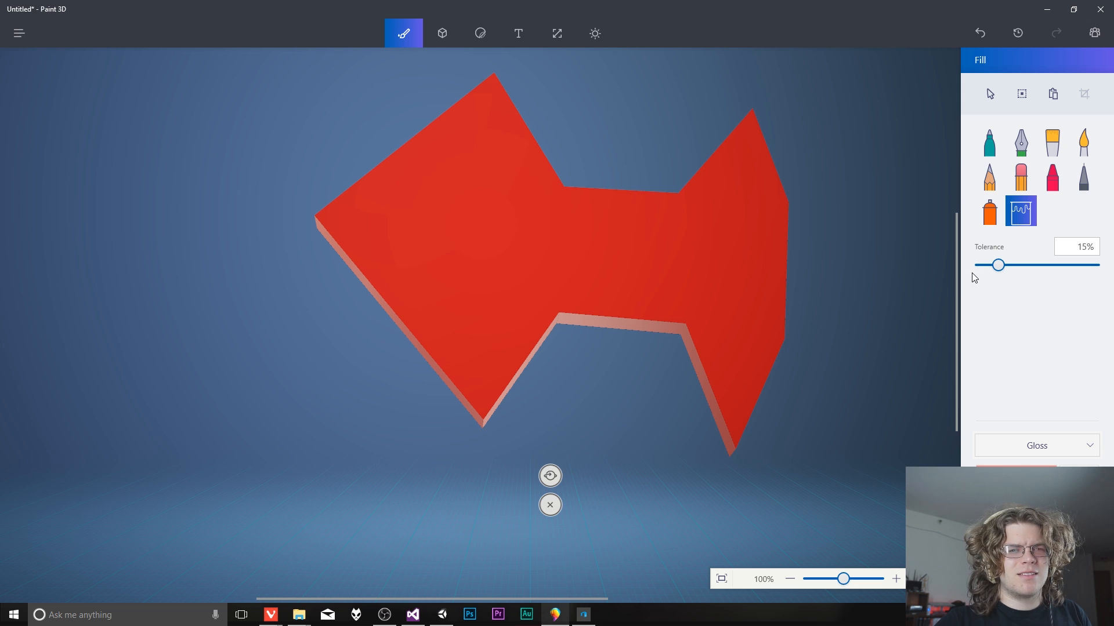
# Step: Write "Hello" in dark grey across the head of the red shape with the 20 px Crayon, and turn the shape slightly
pyautogui.click(1052, 177)
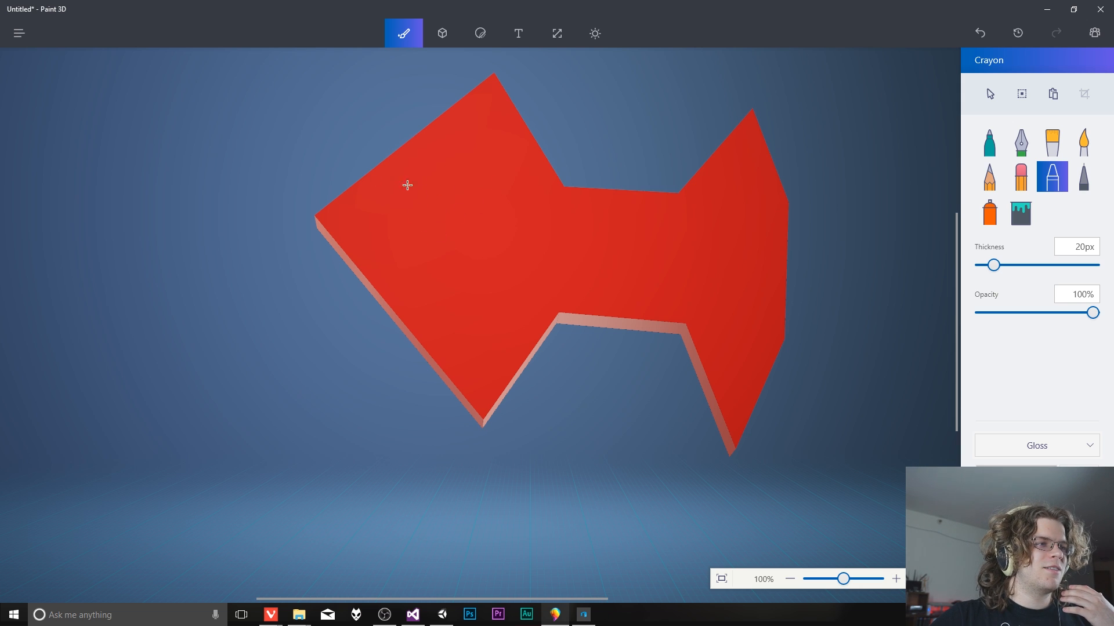
pyautogui.moveTo(407, 185); pyautogui.dragTo(428, 323)
pyautogui.moveTo(413, 235)
pyautogui.mouseDown()
pyautogui.moveTo(462, 230)
pyautogui.moveTo(464, 284)
pyautogui.mouseUp()
pyautogui.moveTo(486, 239)
pyautogui.mouseDown()
pyautogui.moveTo(484, 276)
pyautogui.moveTo(508, 277)
pyautogui.mouseUp()
pyautogui.moveTo(529, 156); pyautogui.dragTo(526, 281)
pyautogui.moveTo(545, 188)
pyautogui.mouseDown()
pyautogui.moveTo(547, 276)
pyautogui.moveTo(574, 238)
pyautogui.mouseUp()
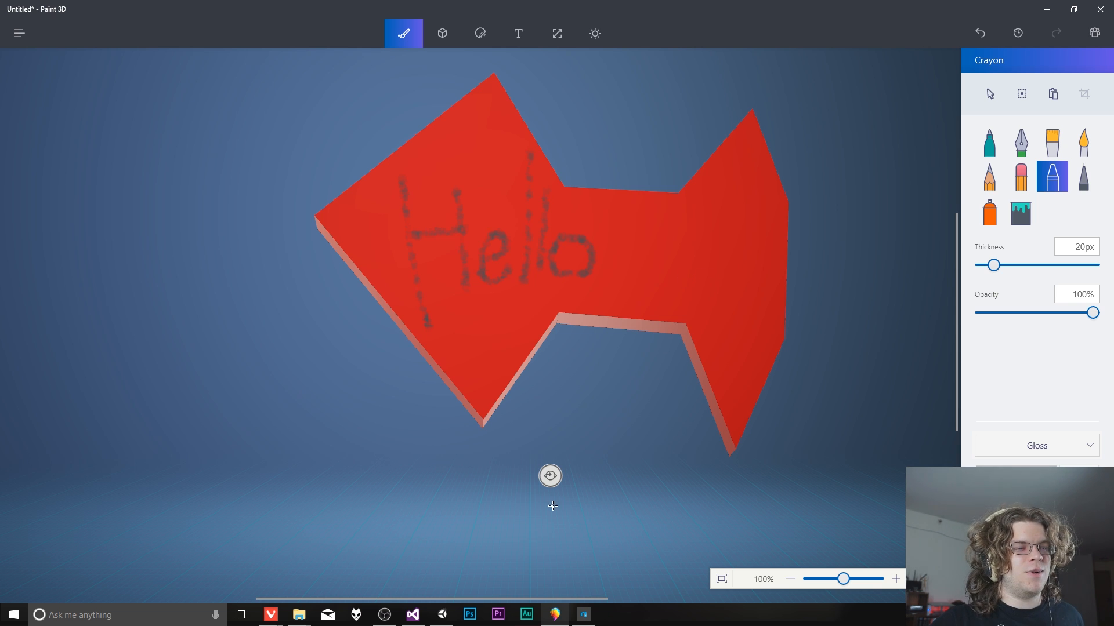
pyautogui.moveTo(550, 476)
pyautogui.mouseDown()
pyautogui.moveTo(651, 460)
pyautogui.moveTo(542, 476)
pyautogui.mouseUp()
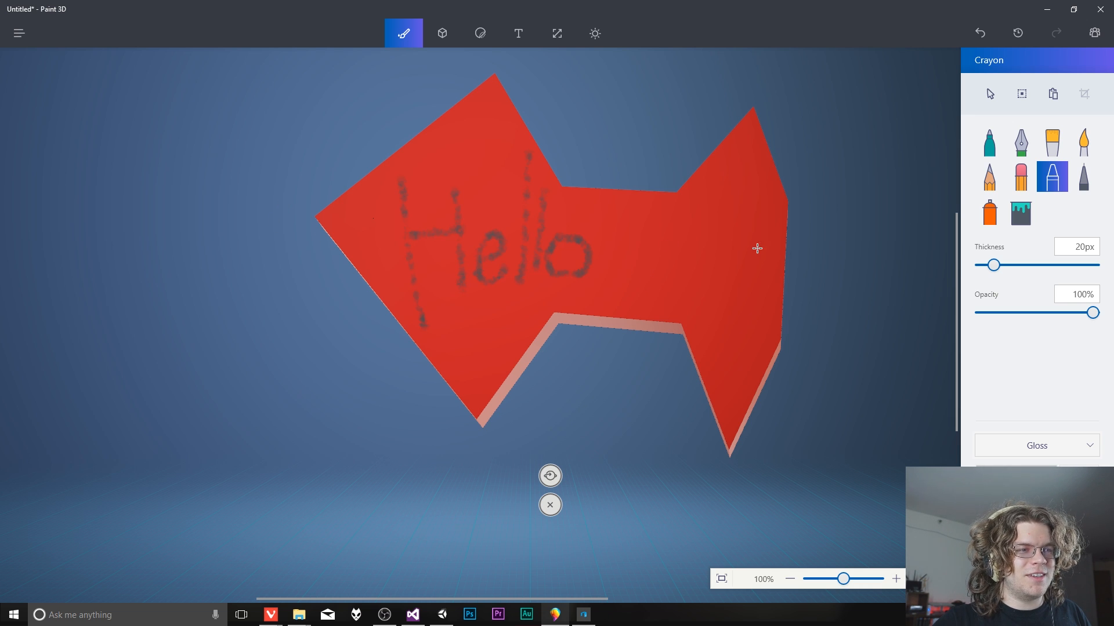
# Step: Try the 27 px Pixel pen with dark grey scribbles across the shape's narrow body and tail, and undo each stroke
pyautogui.click(1083, 177)
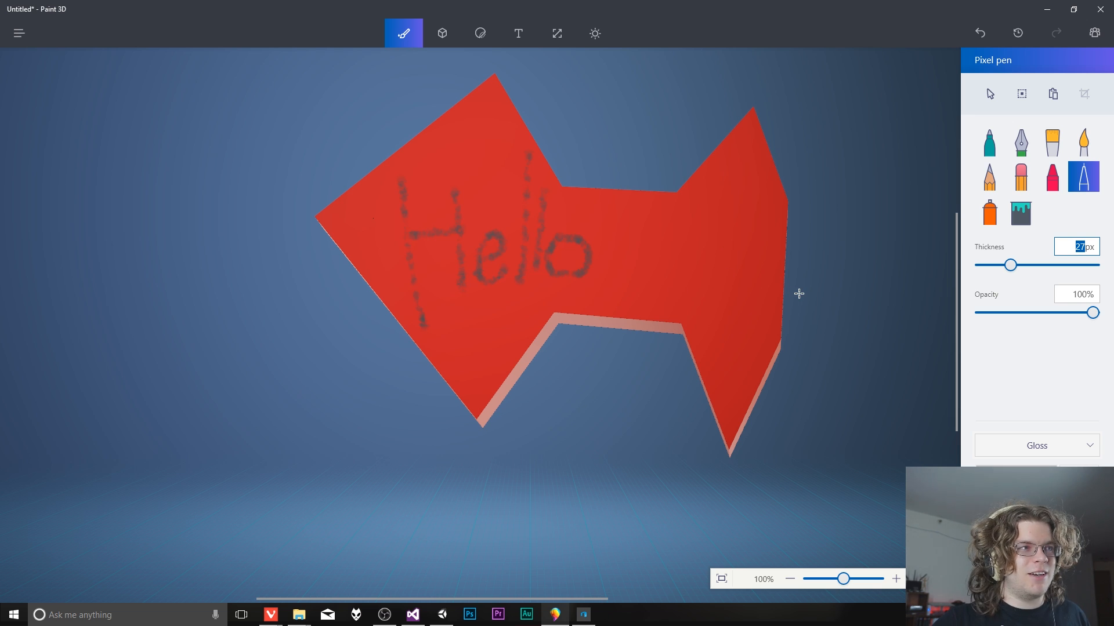
pyautogui.moveTo(776, 280)
pyautogui.mouseDown()
pyautogui.moveTo(736, 286)
pyautogui.moveTo(769, 292)
pyautogui.moveTo(744, 298)
pyautogui.mouseUp()
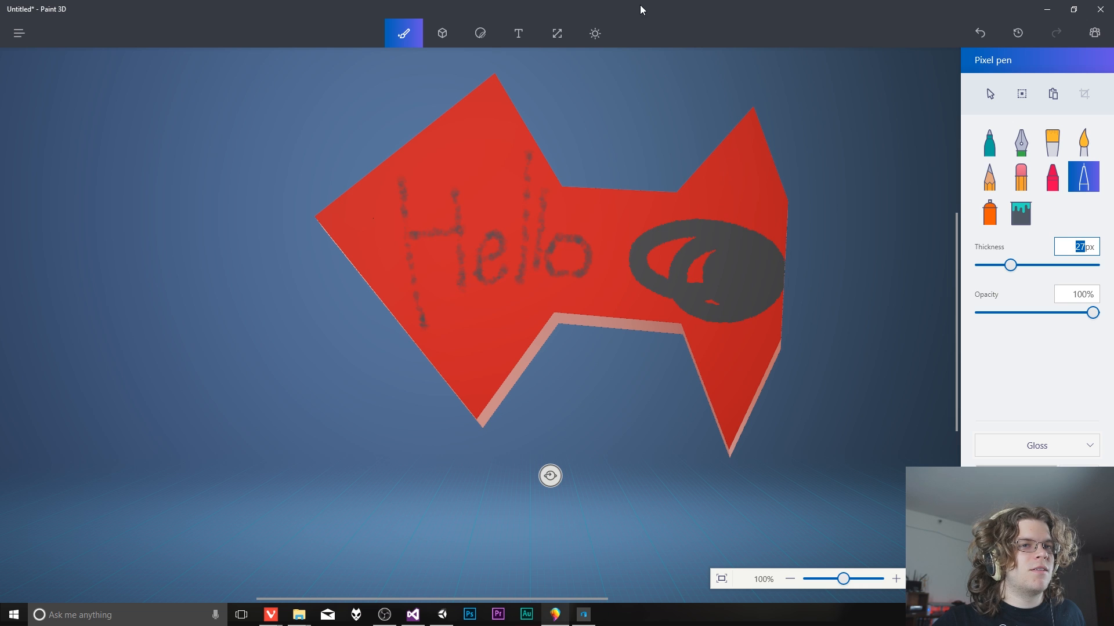
pyautogui.click(1025, 396)
pyautogui.hotkey('ctrl', 'z')
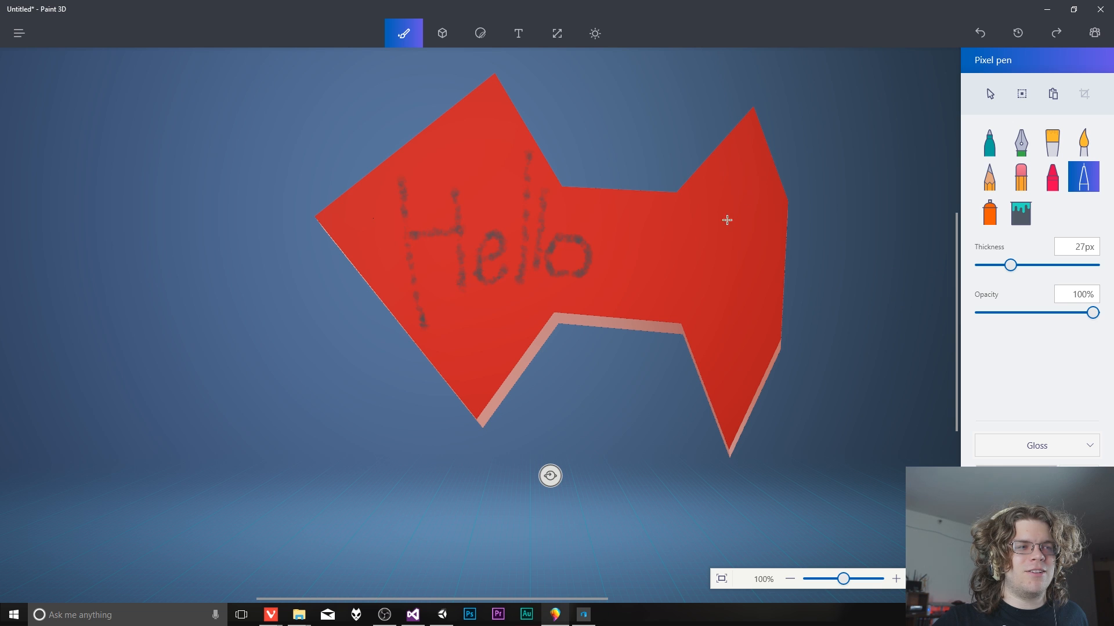
pyautogui.moveTo(729, 218)
pyautogui.mouseDown()
pyautogui.moveTo(719, 257)
pyautogui.moveTo(674, 271)
pyautogui.moveTo(894, 329)
pyautogui.mouseUp()
pyautogui.hotkey('ctrl', 'z')
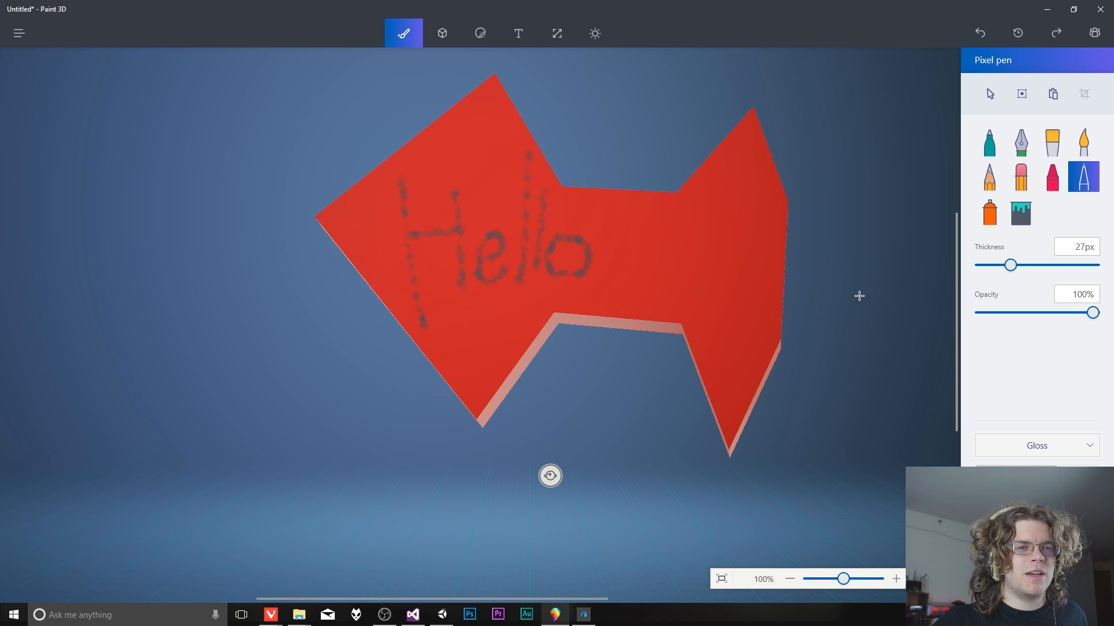
pyautogui.moveTo(724, 235)
pyautogui.mouseDown()
pyautogui.moveTo(713, 286)
pyautogui.moveTo(858, 258)
pyautogui.moveTo(679, 232)
pyautogui.mouseUp()
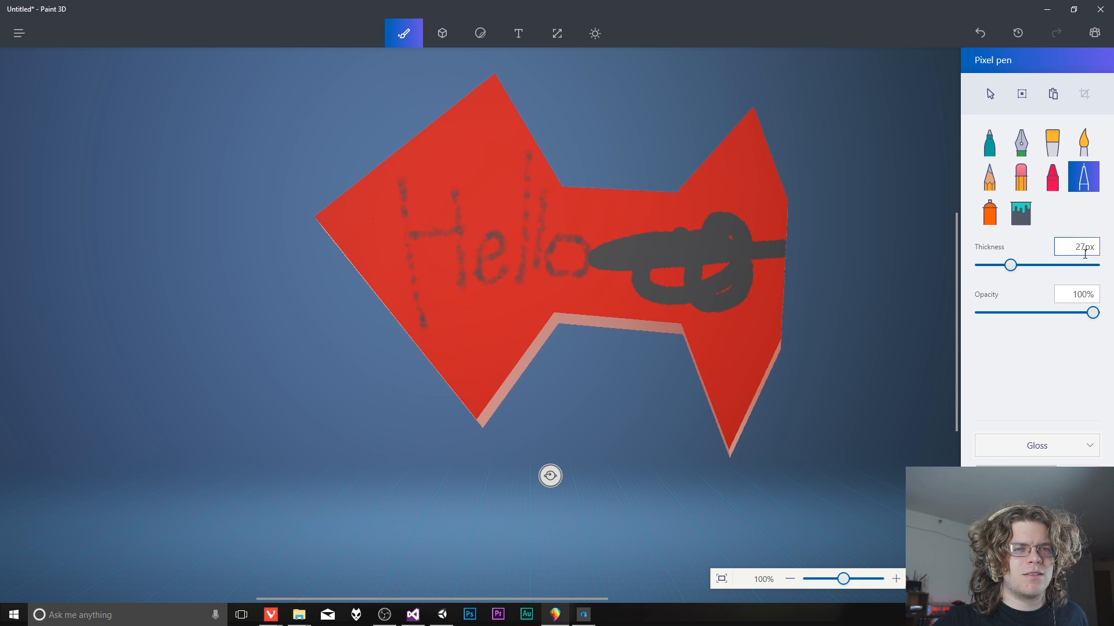
pyautogui.hotkey('ctrl', 'z')
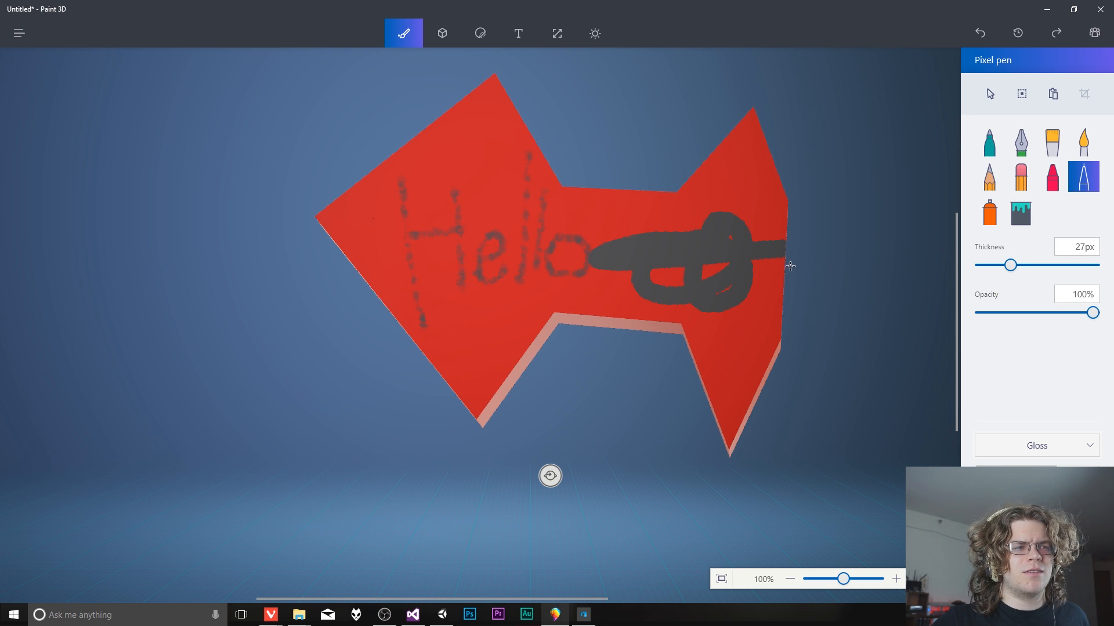
pyautogui.hotkey('ctrl', 'z')
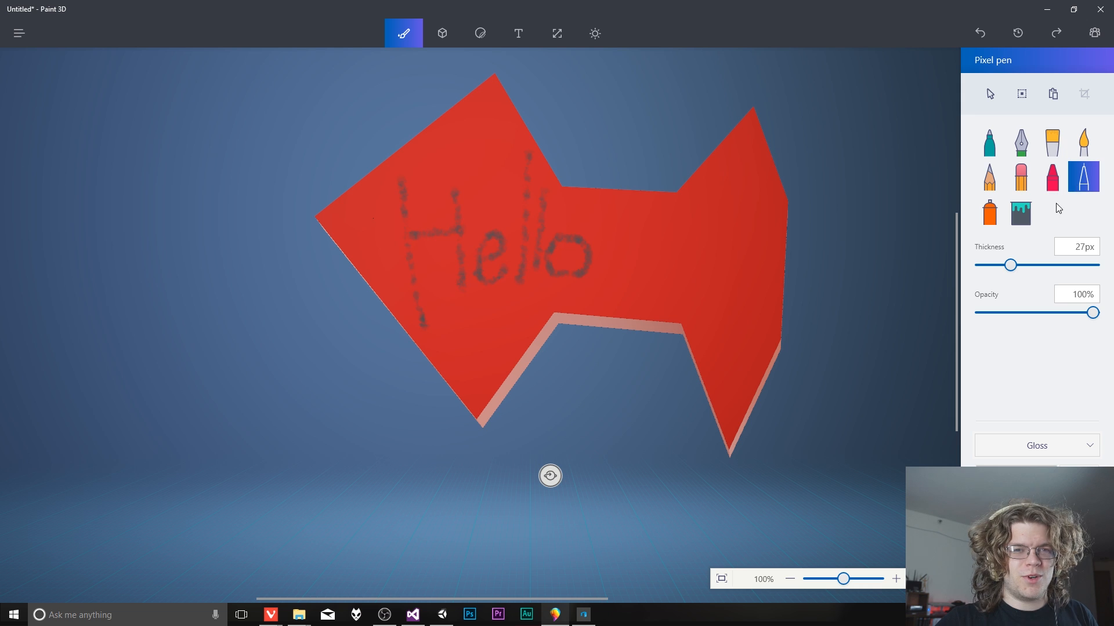
# Step: Scribble over the body and tail with the 50 px Oil brush in dark grey, turn the shape, and undo both
pyautogui.click(1051, 142)
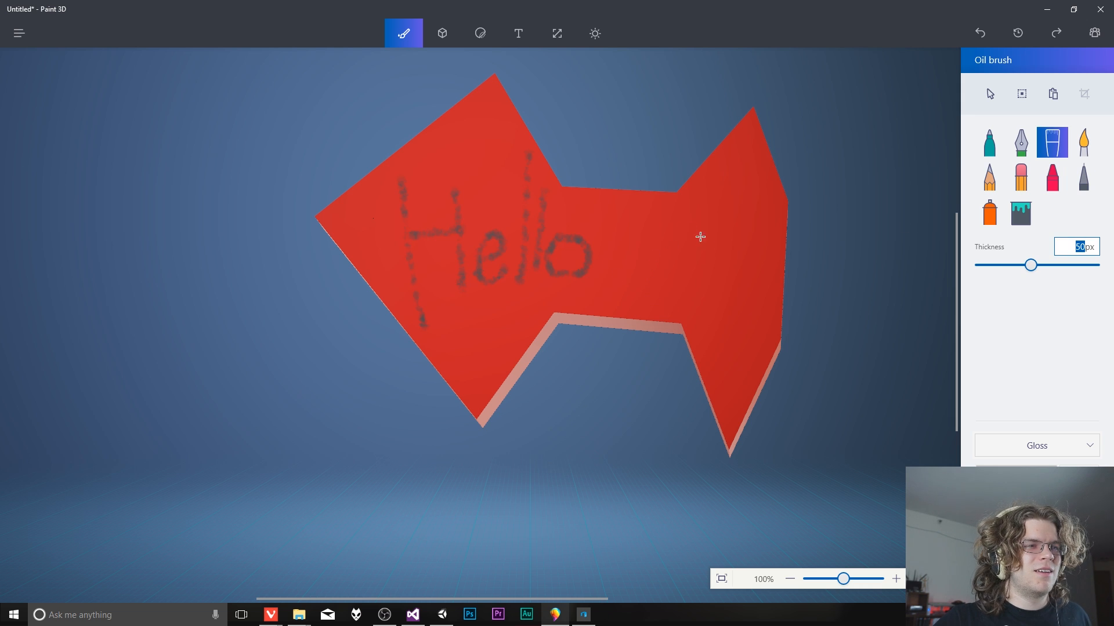
pyautogui.moveTo(700, 236)
pyautogui.mouseDown()
pyautogui.moveTo(754, 303)
pyautogui.moveTo(719, 244)
pyautogui.moveTo(651, 327)
pyautogui.moveTo(651, 294)
pyautogui.moveTo(690, 290)
pyautogui.mouseUp()
pyautogui.moveTo(550, 476)
pyautogui.mouseDown()
pyautogui.moveTo(586, 462)
pyautogui.moveTo(559, 377)
pyautogui.moveTo(524, 427)
pyautogui.moveTo(495, 435)
pyautogui.moveTo(505, 448)
pyautogui.moveTo(475, 445)
pyautogui.moveTo(536, 454)
pyautogui.mouseUp()
pyautogui.scroll(1, 736, 400)
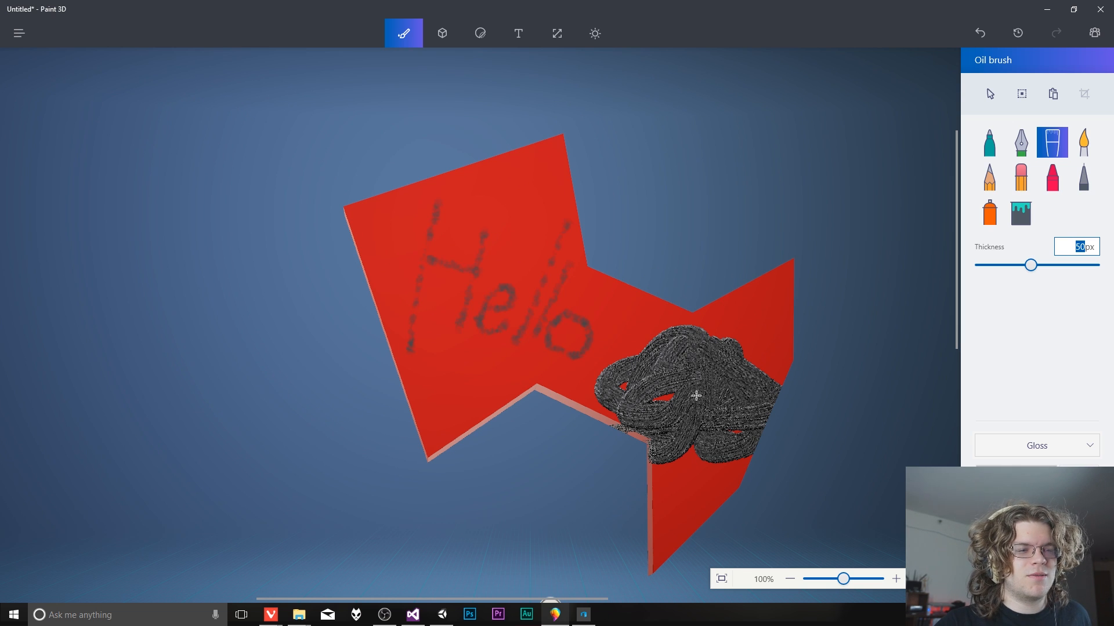
pyautogui.scroll(-1, 586, 566)
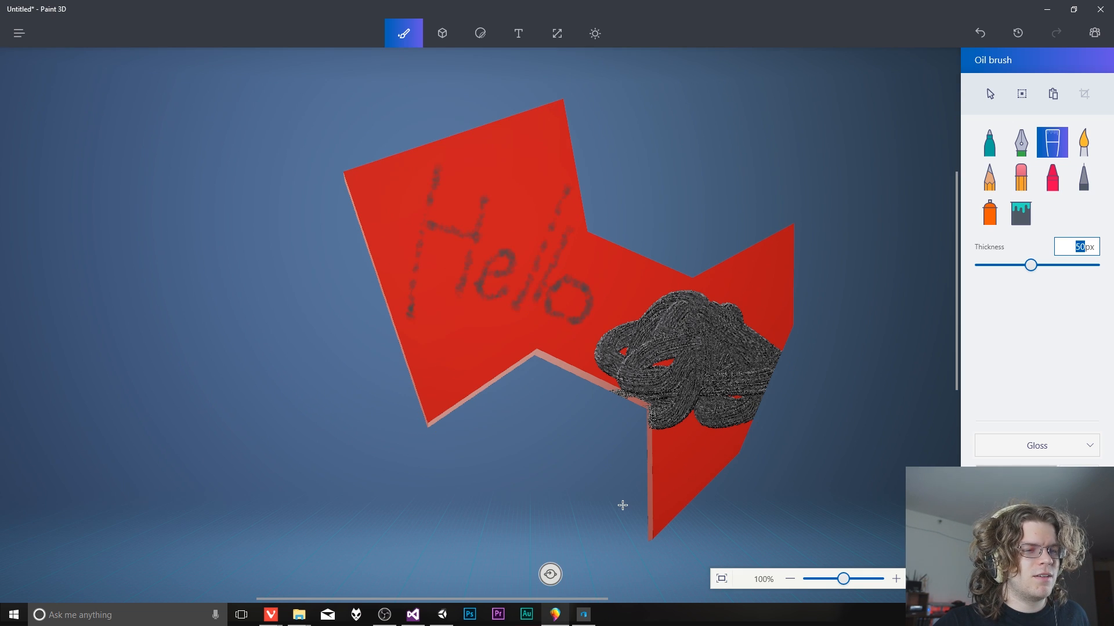
pyautogui.click(1011, 361)
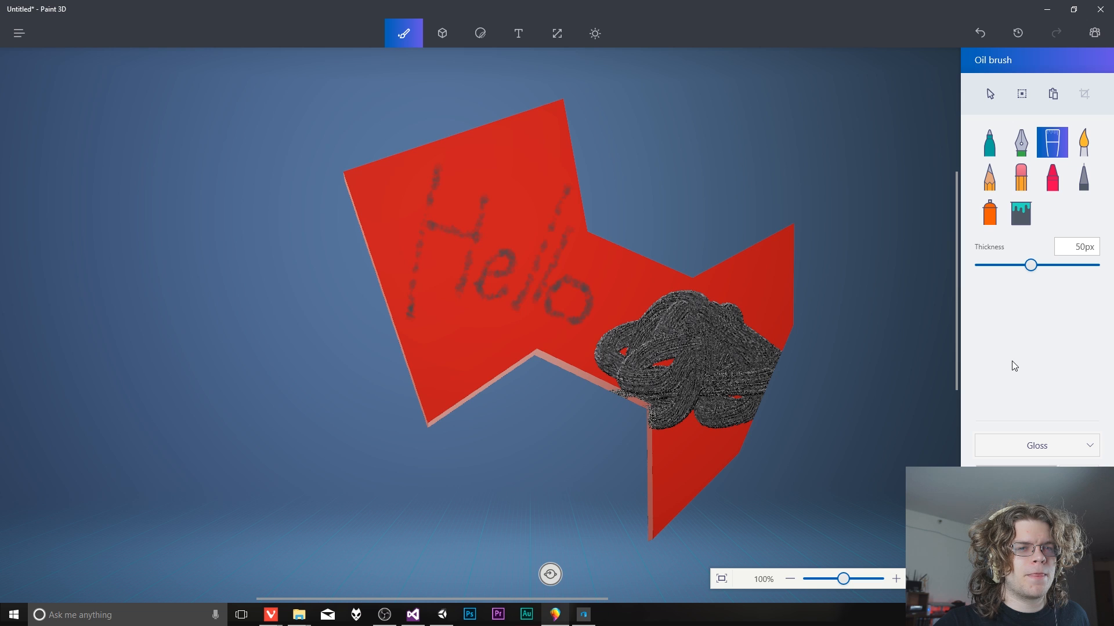
pyautogui.hotkey('ctrl', 'z')
pyautogui.hotkey('ctrl', 'z')
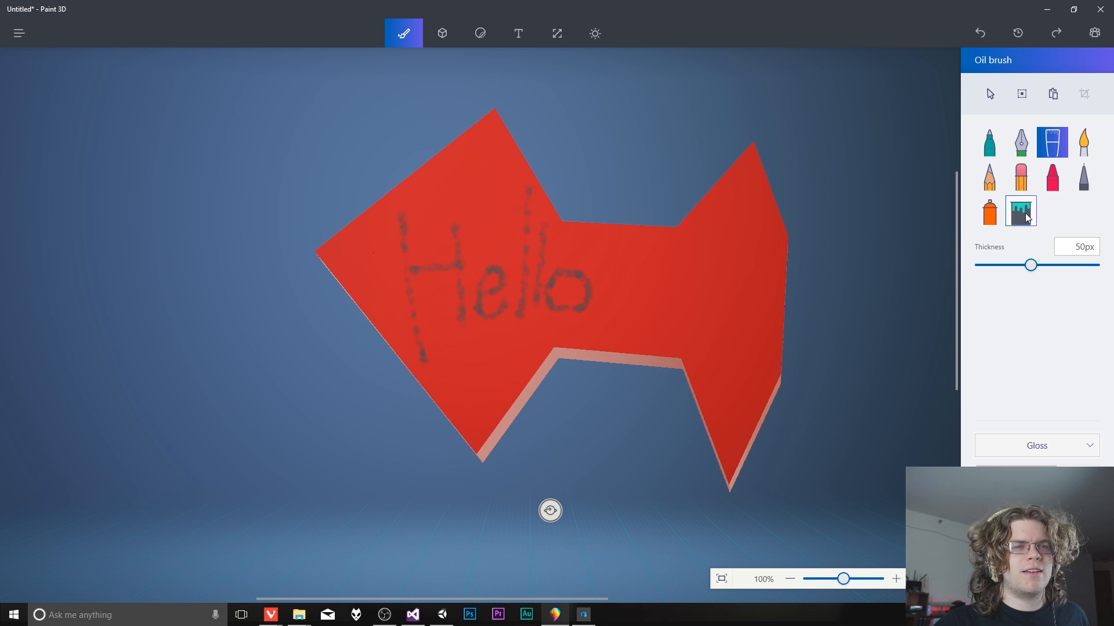
# Step: Paint a yellow Matte patch beside the "Hello" lettering with the 50 px Oil brush
pyautogui.click(1024, 453)
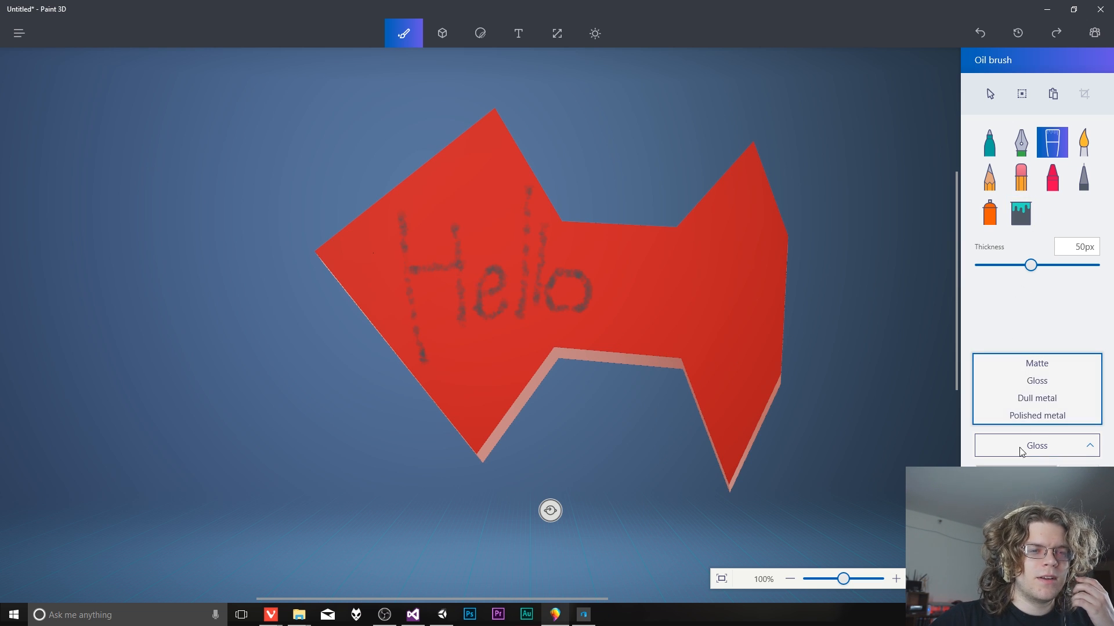
pyautogui.click(1042, 369)
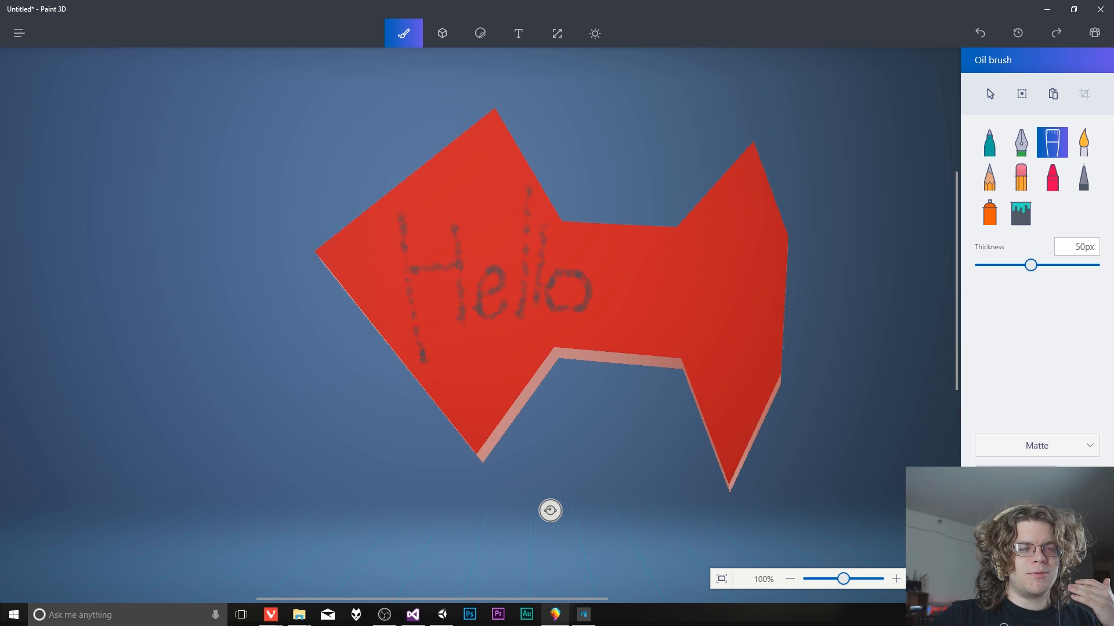
pyautogui.click(1048, 529)
pyautogui.moveTo(629, 277)
pyautogui.mouseDown()
pyautogui.moveTo(749, 293)
pyautogui.moveTo(606, 302)
pyautogui.moveTo(615, 328)
pyautogui.moveTo(738, 327)
pyautogui.moveTo(615, 343)
pyautogui.mouseUp()
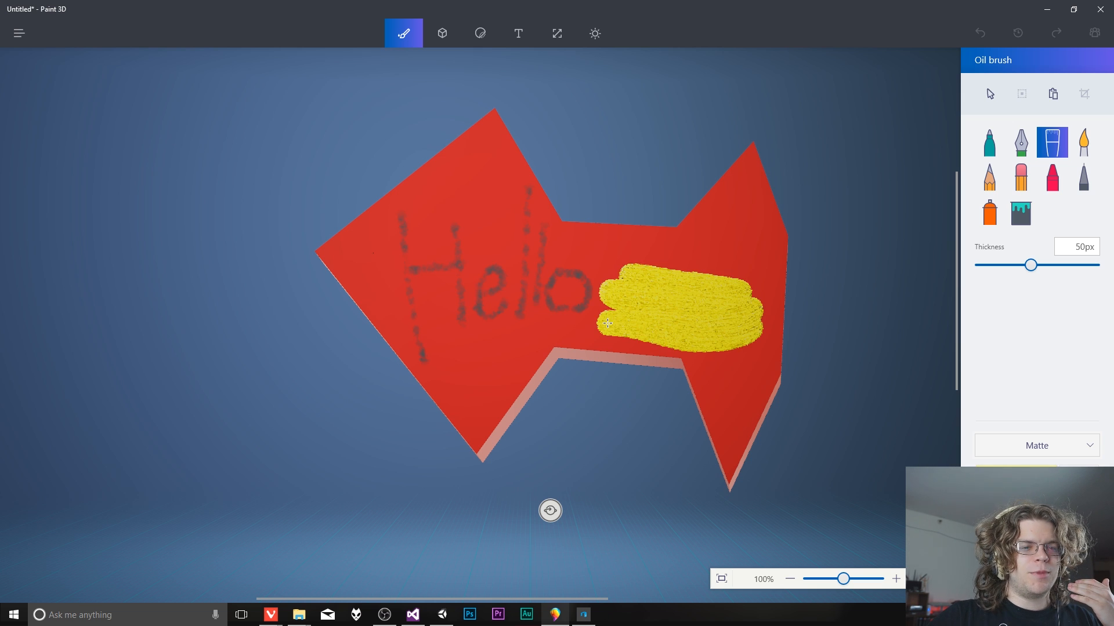
# Step: Paint over part of the yellow patch with the Oil brush in Gloss, and turn the shape to compare the finishes
pyautogui.click(1049, 456)
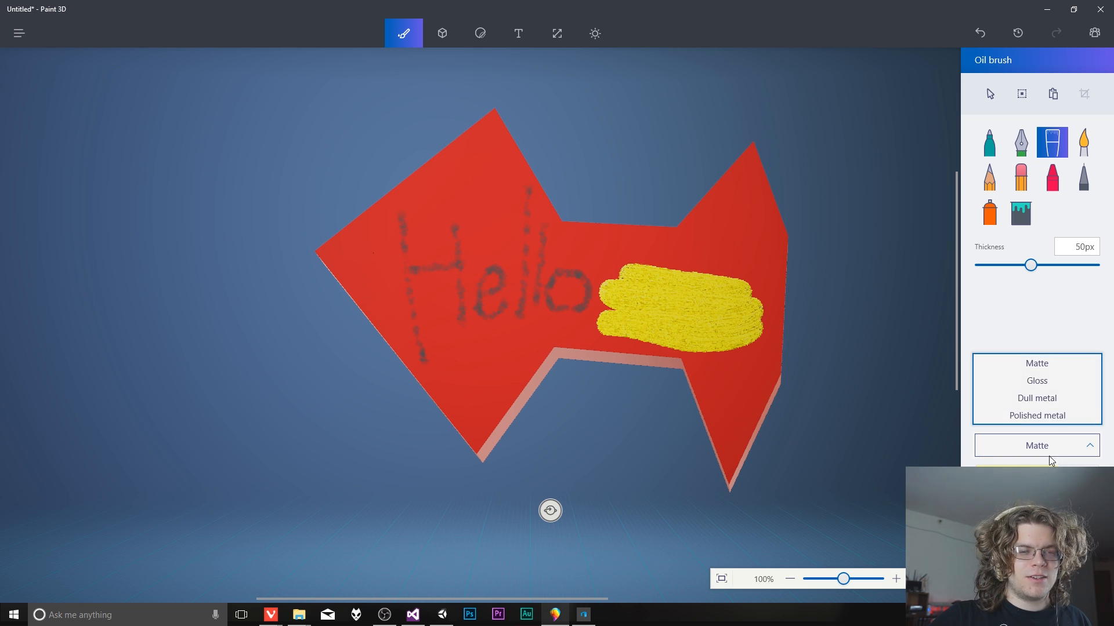
pyautogui.click(1037, 380)
pyautogui.moveTo(644, 283)
pyautogui.mouseDown()
pyautogui.moveTo(732, 294)
pyautogui.moveTo(629, 313)
pyautogui.moveTo(665, 340)
pyautogui.moveTo(615, 325)
pyautogui.mouseUp()
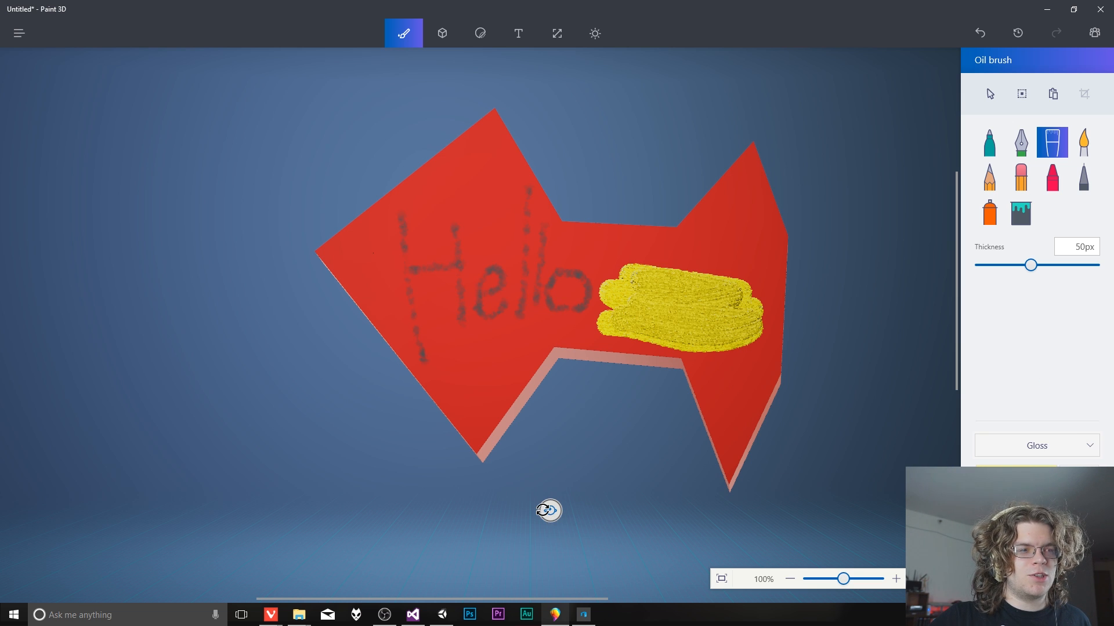
pyautogui.moveTo(550, 510)
pyautogui.mouseDown()
pyautogui.moveTo(599, 510)
pyautogui.moveTo(512, 510)
pyautogui.moveTo(554, 514)
pyautogui.moveTo(539, 511)
pyautogui.mouseUp()
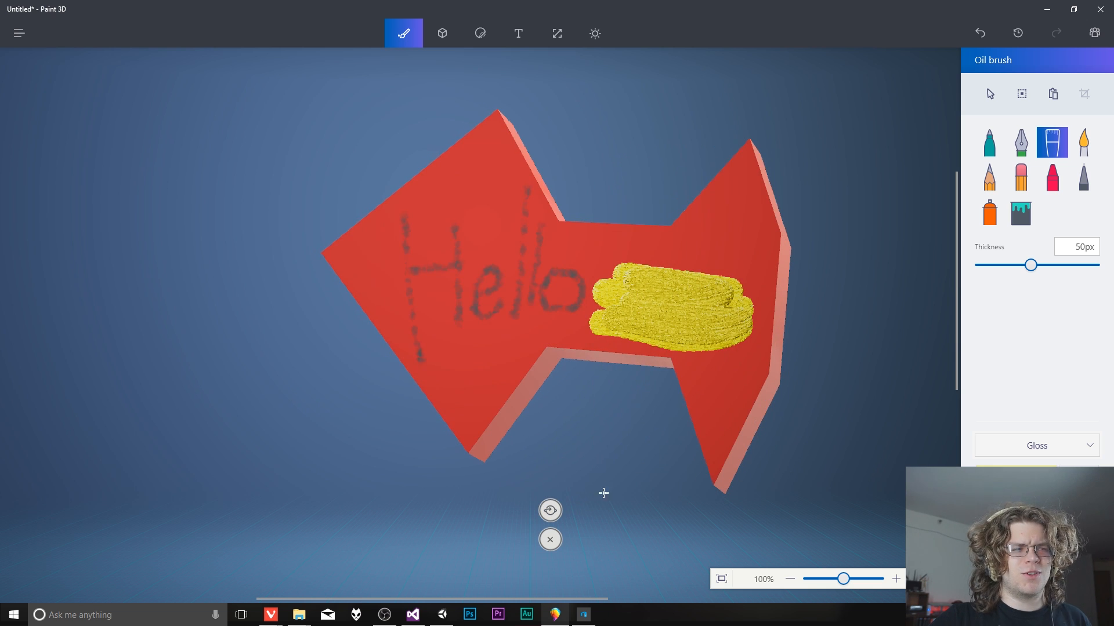
# Step: Paint a zigzag over the yellow patch with the Oil brush in Dull metal, and turn the shape to compare the finishes
pyautogui.click(1044, 447)
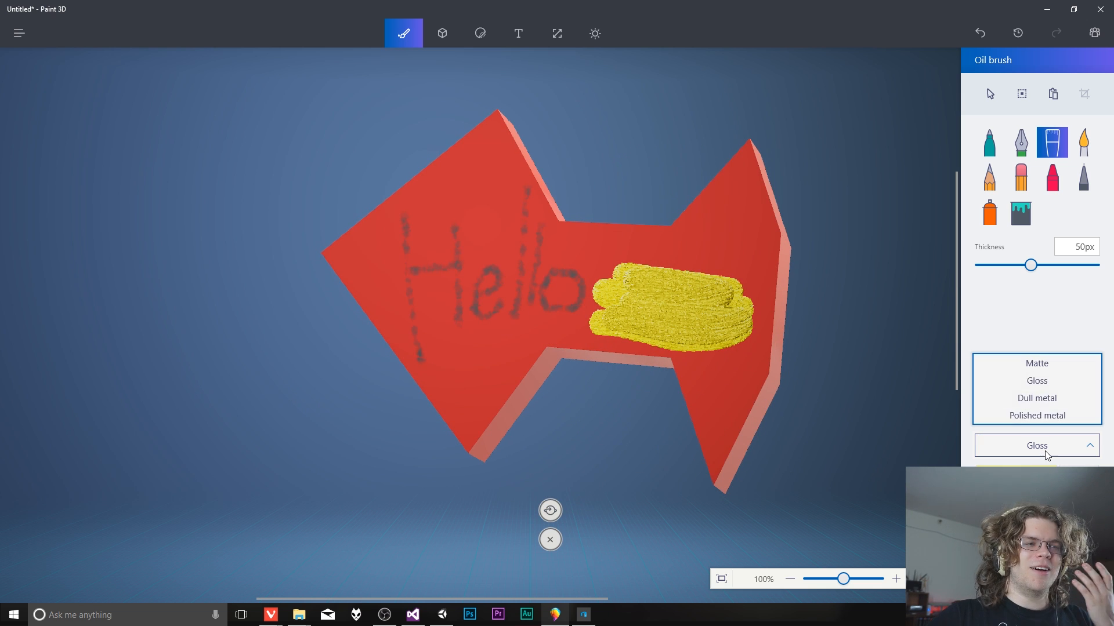
pyautogui.click(1039, 398)
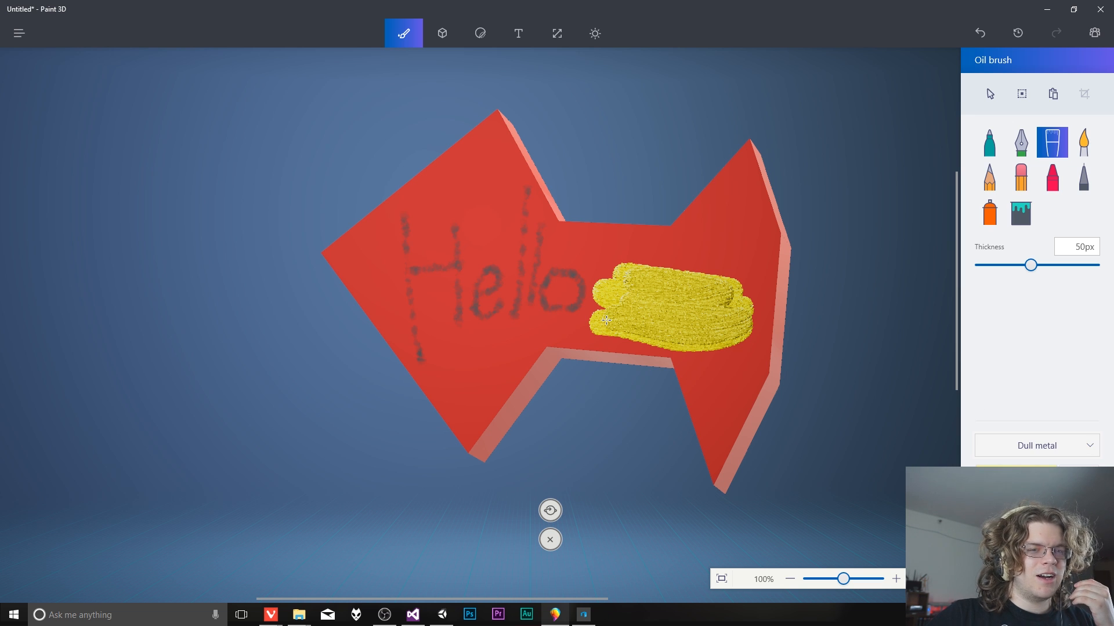
pyautogui.moveTo(606, 320)
pyautogui.mouseDown()
pyautogui.moveTo(624, 290)
pyautogui.moveTo(647, 290)
pyautogui.moveTo(644, 318)
pyautogui.moveTo(696, 308)
pyautogui.moveTo(743, 325)
pyautogui.mouseUp()
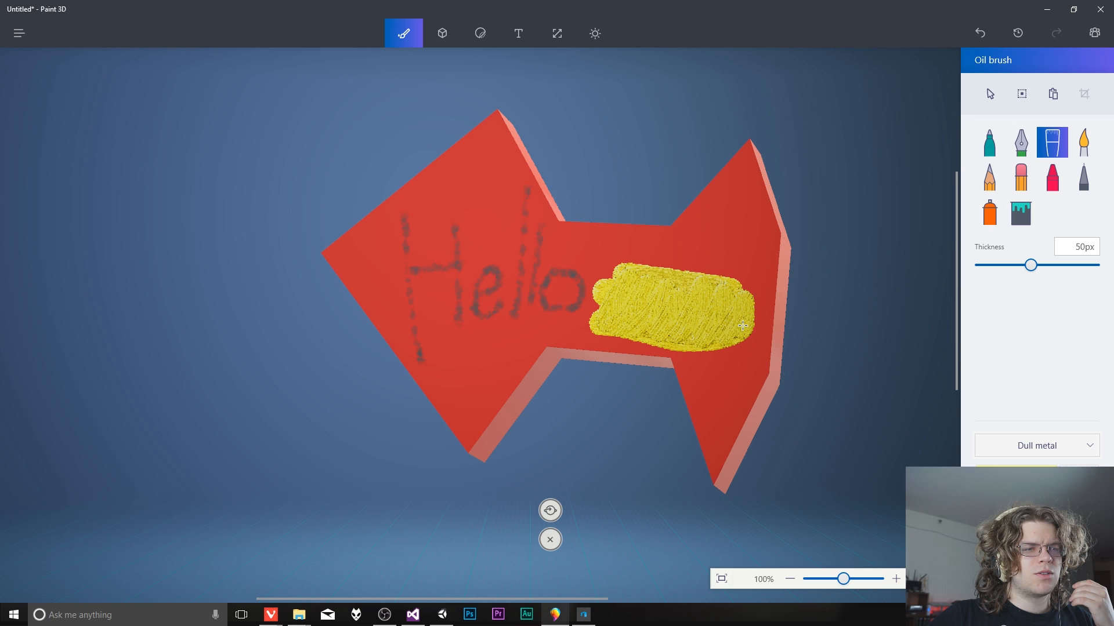
pyautogui.moveTo(550, 511)
pyautogui.mouseDown()
pyautogui.moveTo(514, 510)
pyautogui.moveTo(572, 509)
pyautogui.mouseUp()
# Step: Paint over the yellow patch with the Oil brush in Polished metal, and turn the shape to compare the finishes
pyautogui.click(1024, 447)
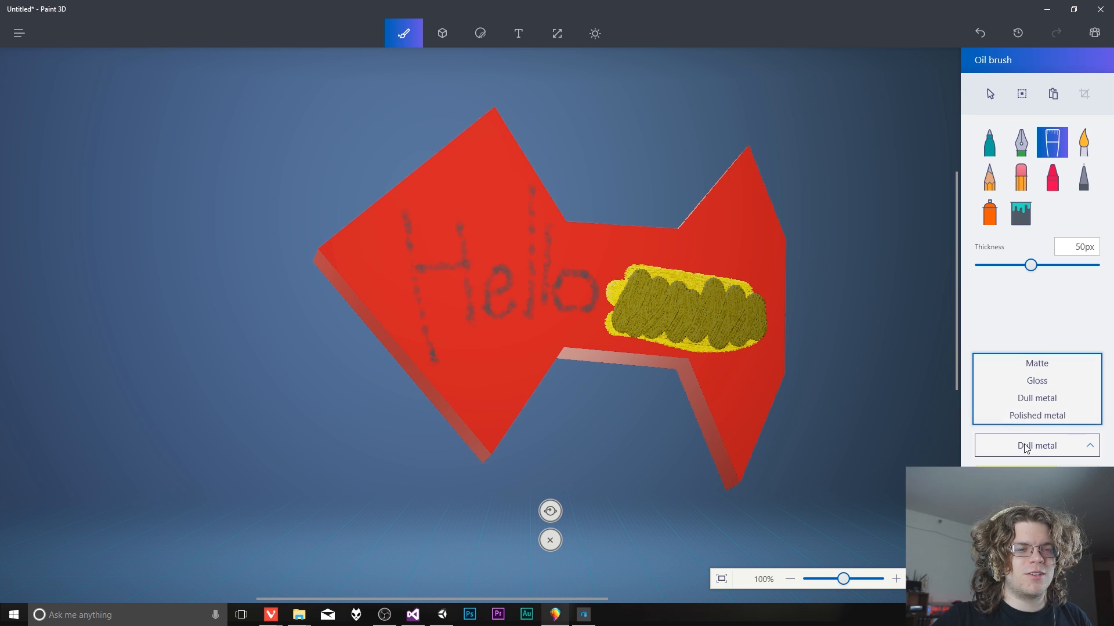
pyautogui.click(1032, 416)
pyautogui.moveTo(647, 316)
pyautogui.mouseDown()
pyautogui.moveTo(635, 293)
pyautogui.moveTo(652, 328)
pyautogui.moveTo(696, 290)
pyautogui.moveTo(731, 334)
pyautogui.moveTo(761, 299)
pyautogui.mouseUp()
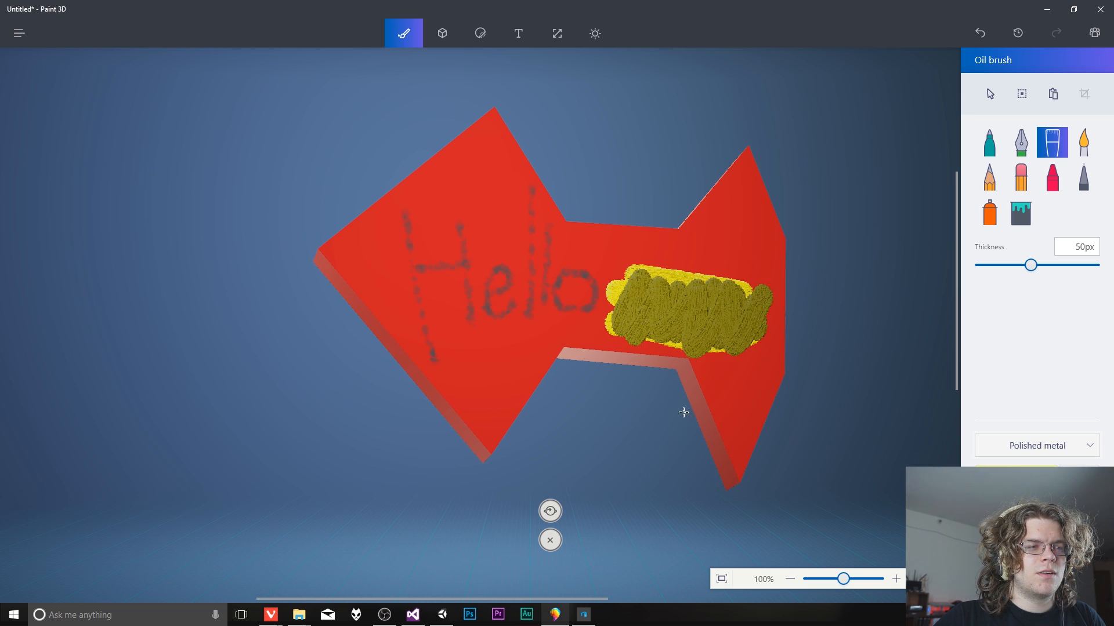
pyautogui.moveTo(550, 511)
pyautogui.mouseDown()
pyautogui.moveTo(497, 511)
pyautogui.moveTo(556, 483)
pyautogui.mouseUp()
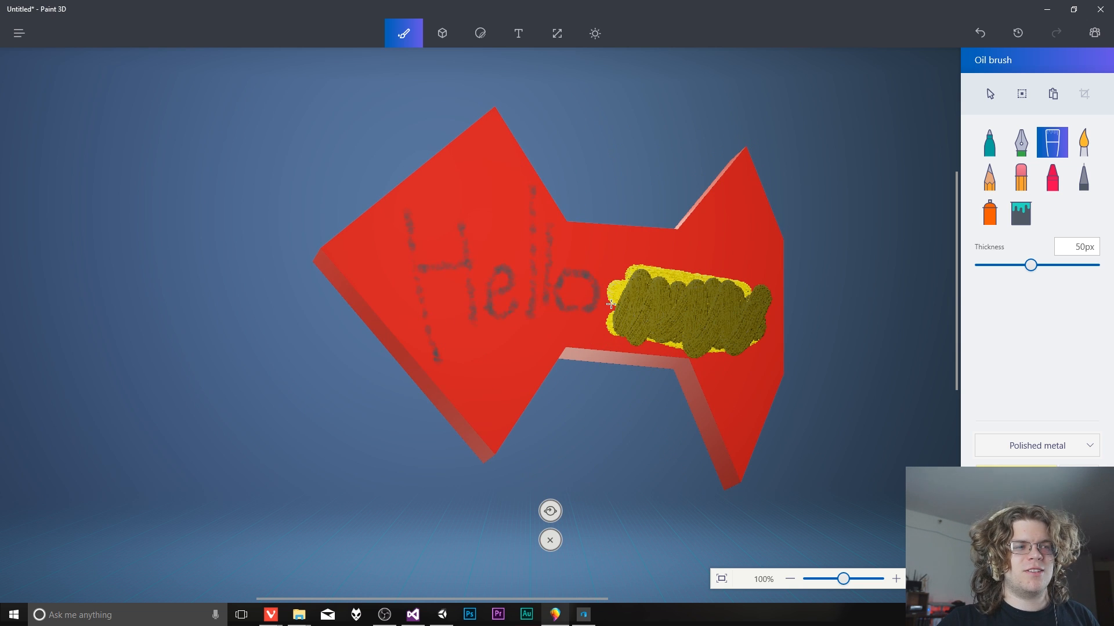
# Step: Spray yellow Polished metal squiggles across the front and back faces of the shape with the 75 px Spray can at 25% opacity
pyautogui.click(990, 212)
pyautogui.moveTo(447, 219)
pyautogui.mouseDown()
pyautogui.moveTo(536, 352)
pyautogui.moveTo(729, 455)
pyautogui.moveTo(375, 246)
pyautogui.moveTo(355, 179)
pyautogui.moveTo(372, 255)
pyautogui.mouseUp()
pyautogui.moveTo(549, 510); pyautogui.dragTo(438, 500)
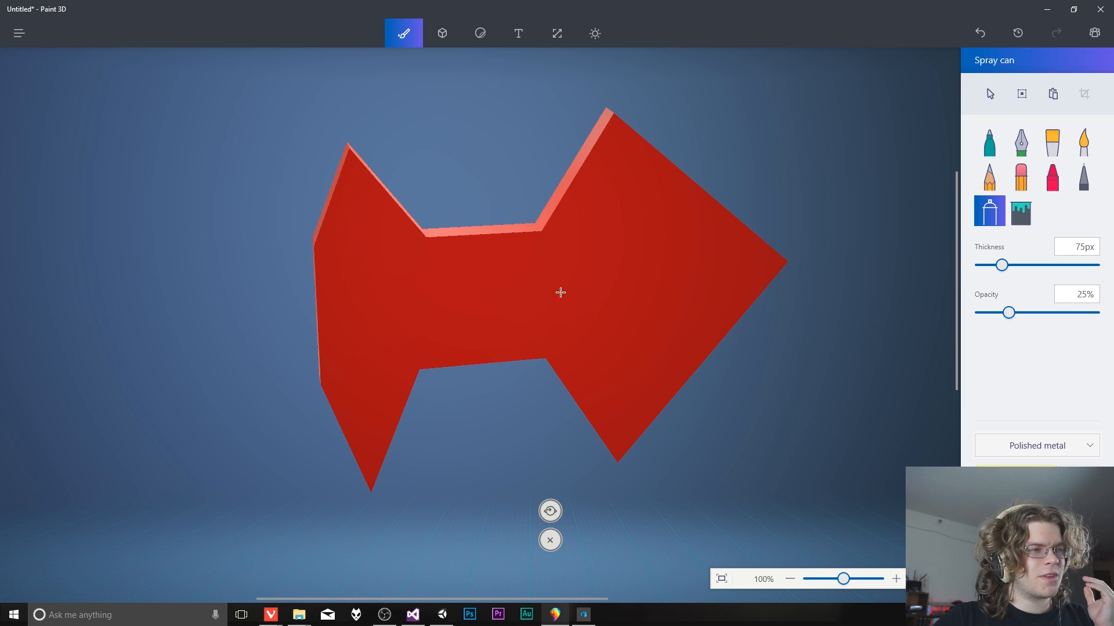
pyautogui.moveTo(401, 273)
pyautogui.mouseDown()
pyautogui.moveTo(435, 284)
pyautogui.moveTo(592, 231)
pyautogui.moveTo(665, 386)
pyautogui.moveTo(684, 331)
pyautogui.moveTo(667, 291)
pyautogui.moveTo(366, 356)
pyautogui.mouseUp()
# Step: Spray blue strokes over the back face and along a side edge of the shape with the 75 px Spray can
pyautogui.click(1085, 531)
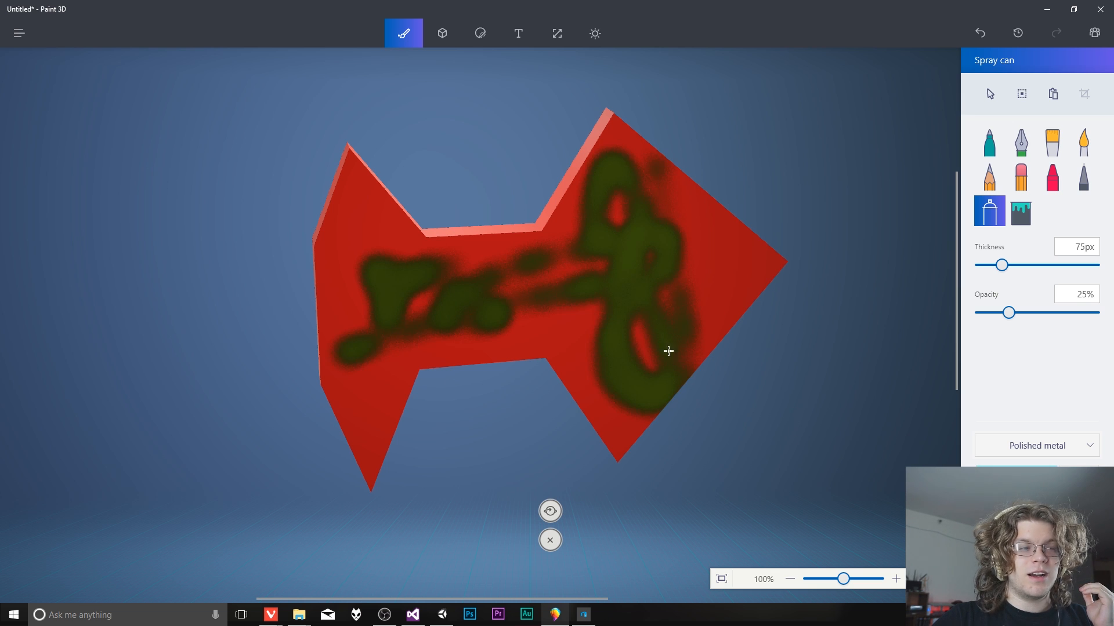
pyautogui.moveTo(645, 303)
pyautogui.mouseDown()
pyautogui.moveTo(548, 344)
pyautogui.moveTo(527, 339)
pyautogui.moveTo(378, 440)
pyautogui.moveTo(368, 469)
pyautogui.moveTo(340, 261)
pyautogui.moveTo(350, 184)
pyautogui.moveTo(419, 275)
pyautogui.mouseUp()
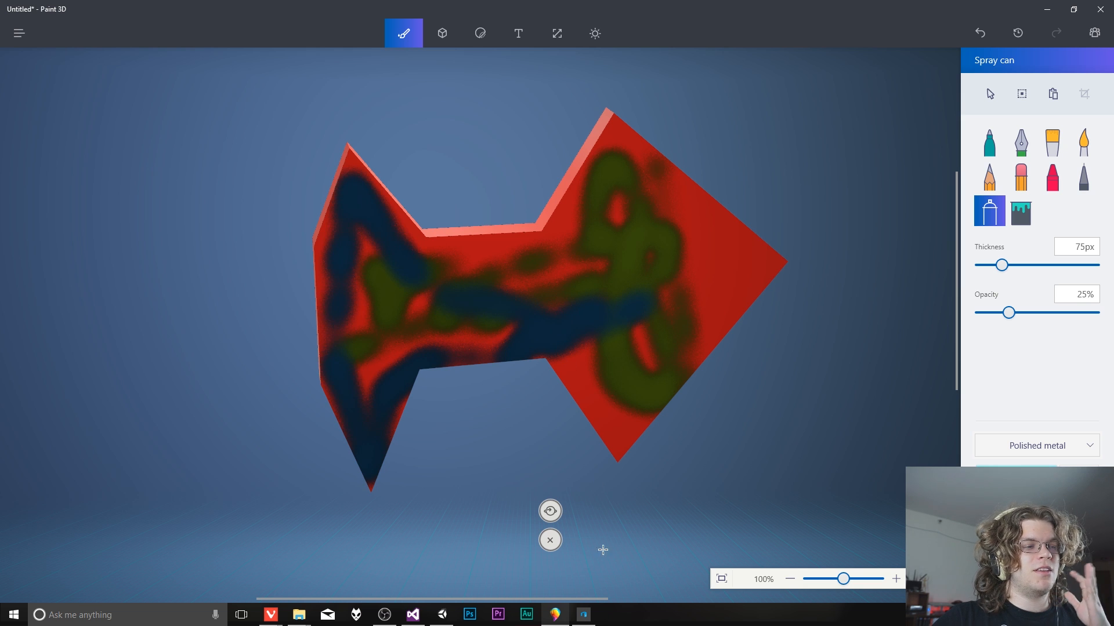
pyautogui.moveTo(550, 510)
pyautogui.mouseDown()
pyautogui.moveTo(447, 524)
pyautogui.moveTo(486, 519)
pyautogui.moveTo(491, 507)
pyautogui.mouseUp()
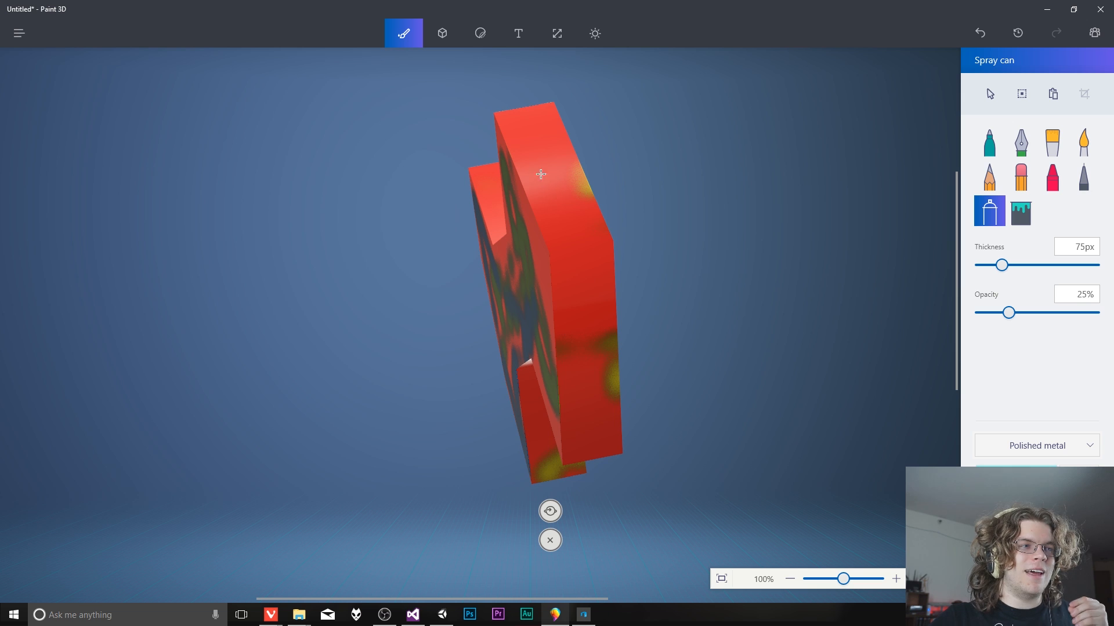
pyautogui.moveTo(530, 137); pyautogui.dragTo(601, 409)
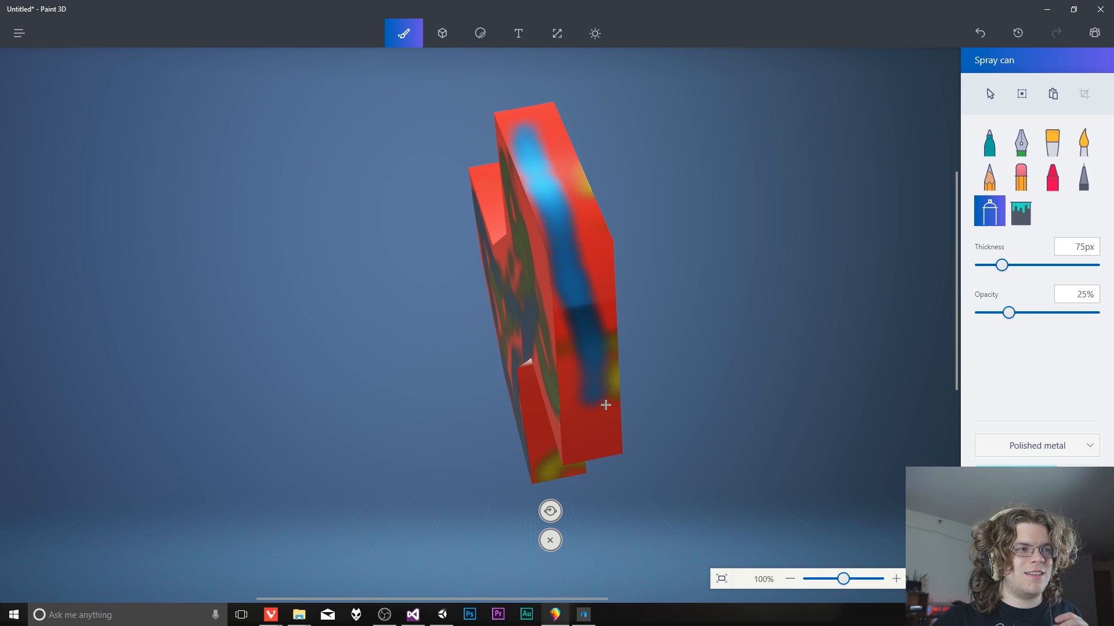
pyautogui.moveTo(550, 511); pyautogui.dragTo(504, 515)
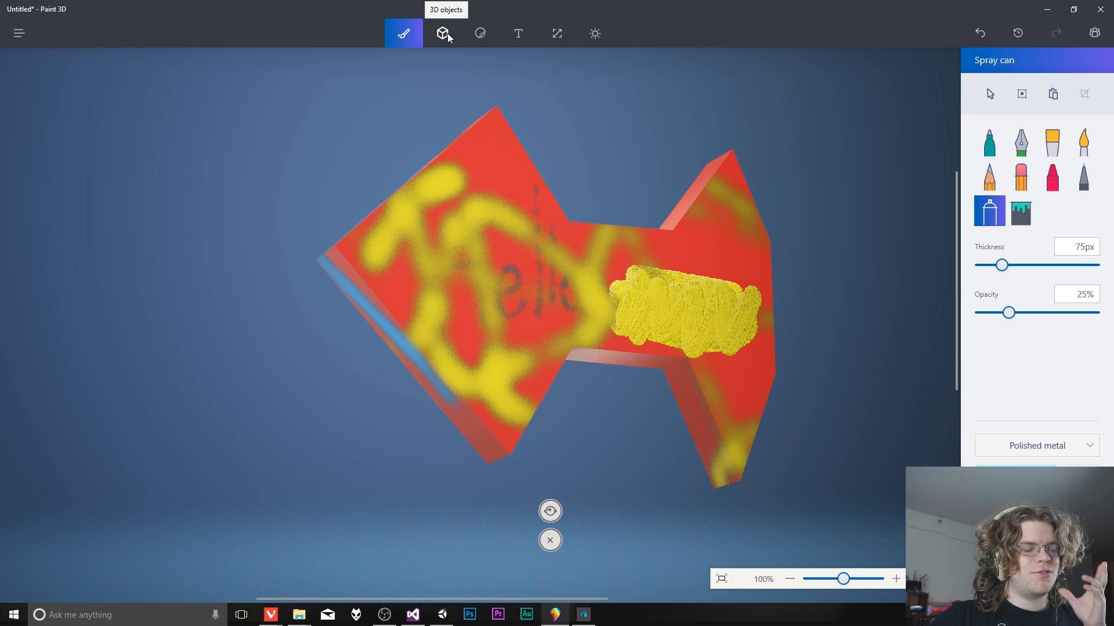
pyautogui.click(19, 33)
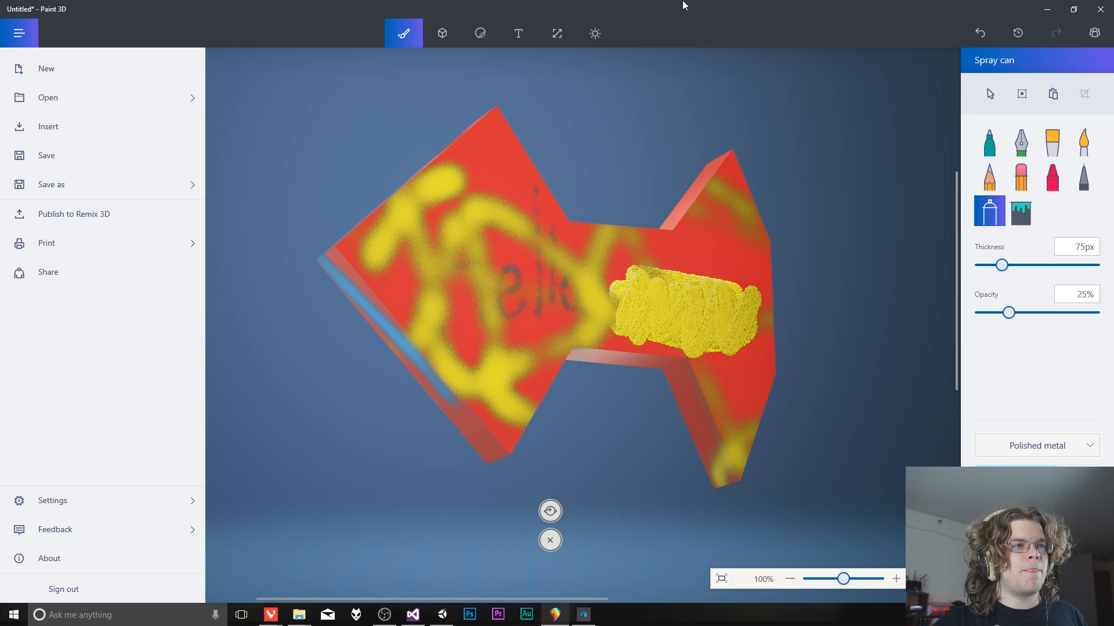
pyautogui.click(721, 115)
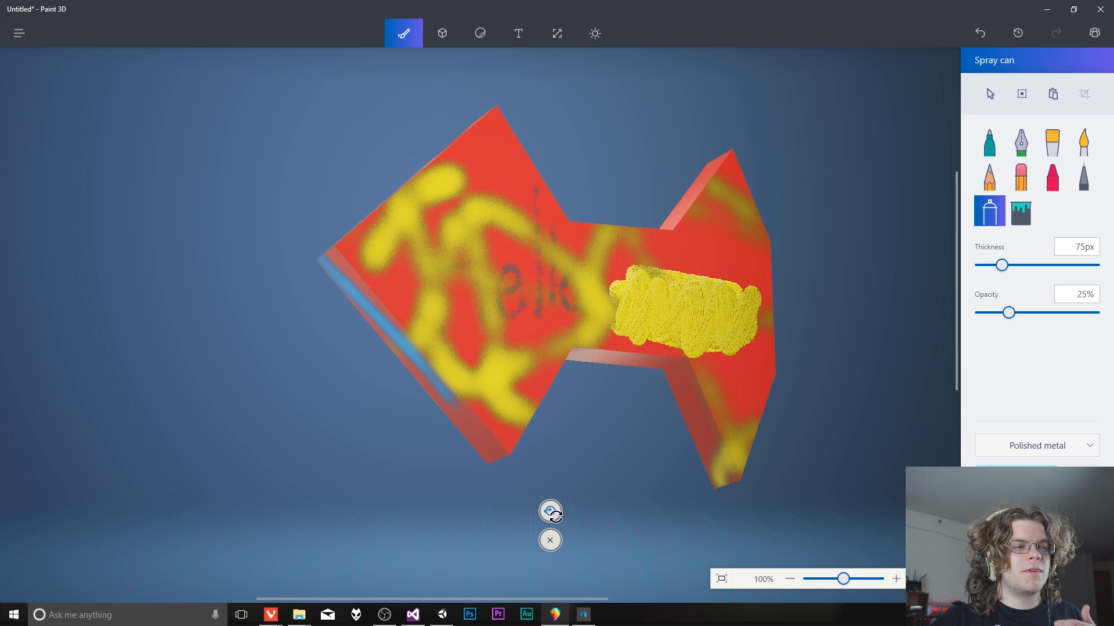
# Step: Erase the tail-side part of the yellow patch with the 25 px Eraser, and turn the shape to inspect the erased area
pyautogui.moveTo(550, 511); pyautogui.dragTo(492, 513)
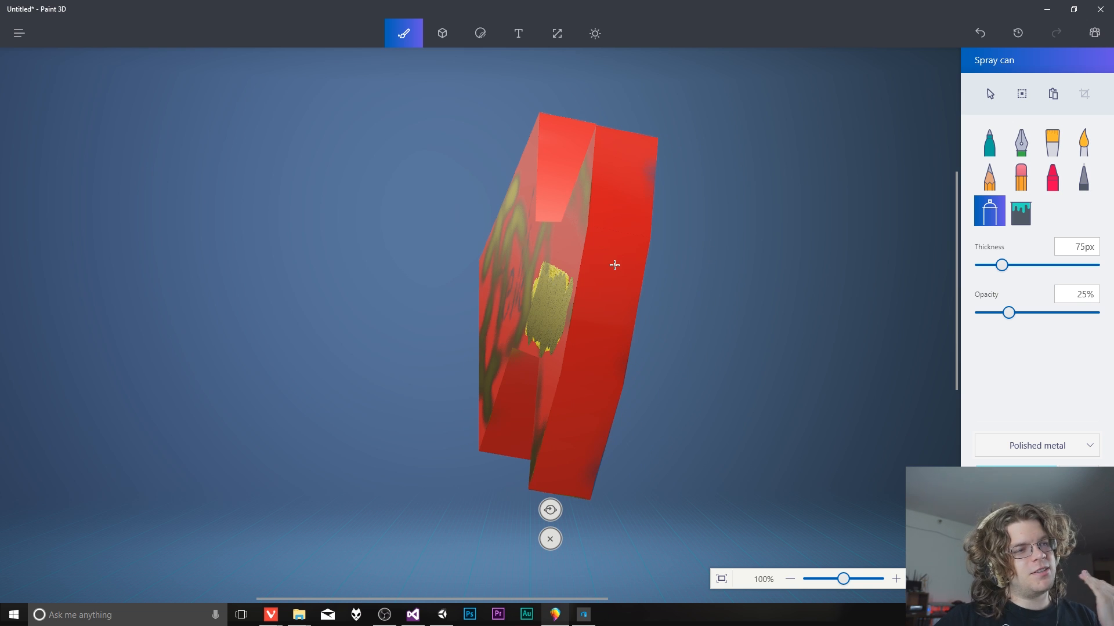
pyautogui.click(1052, 177)
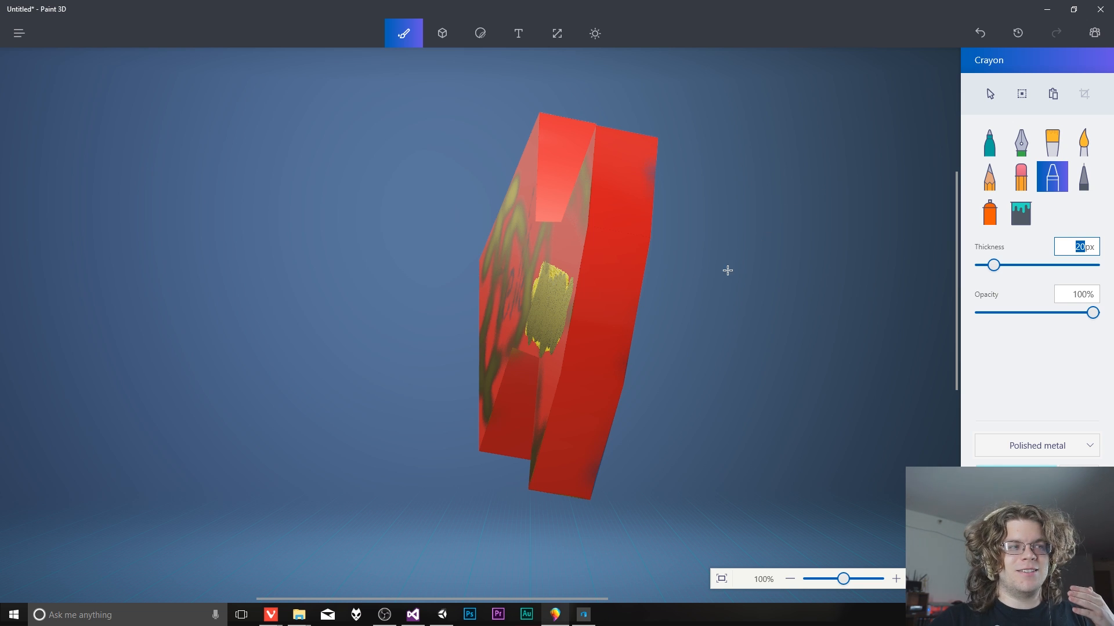
pyautogui.click(1021, 177)
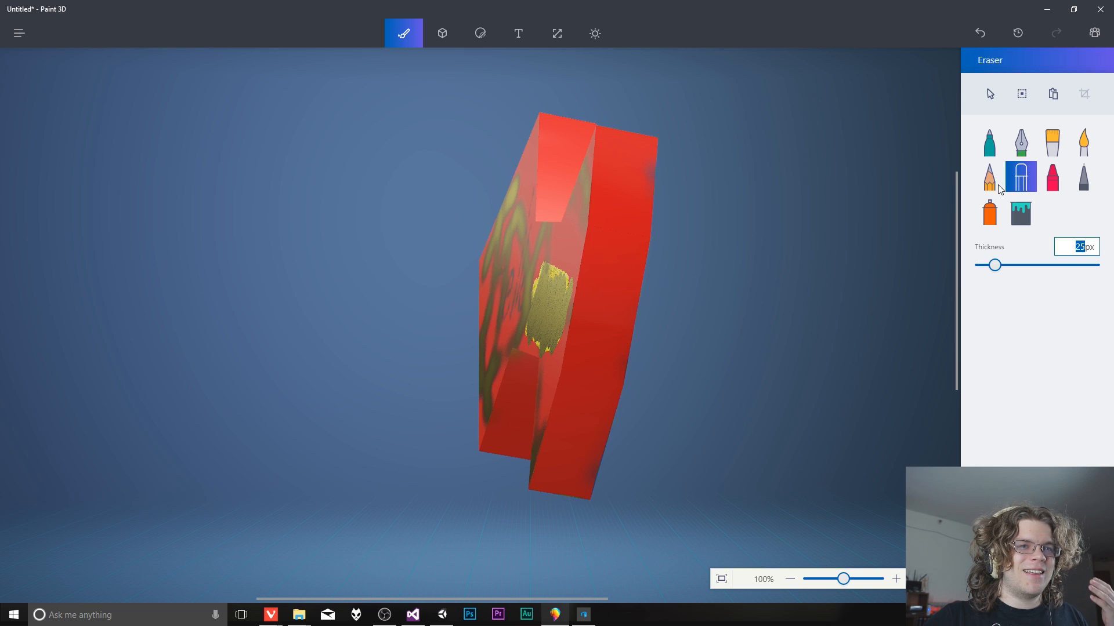
pyautogui.moveTo(547, 302); pyautogui.dragTo(584, 328)
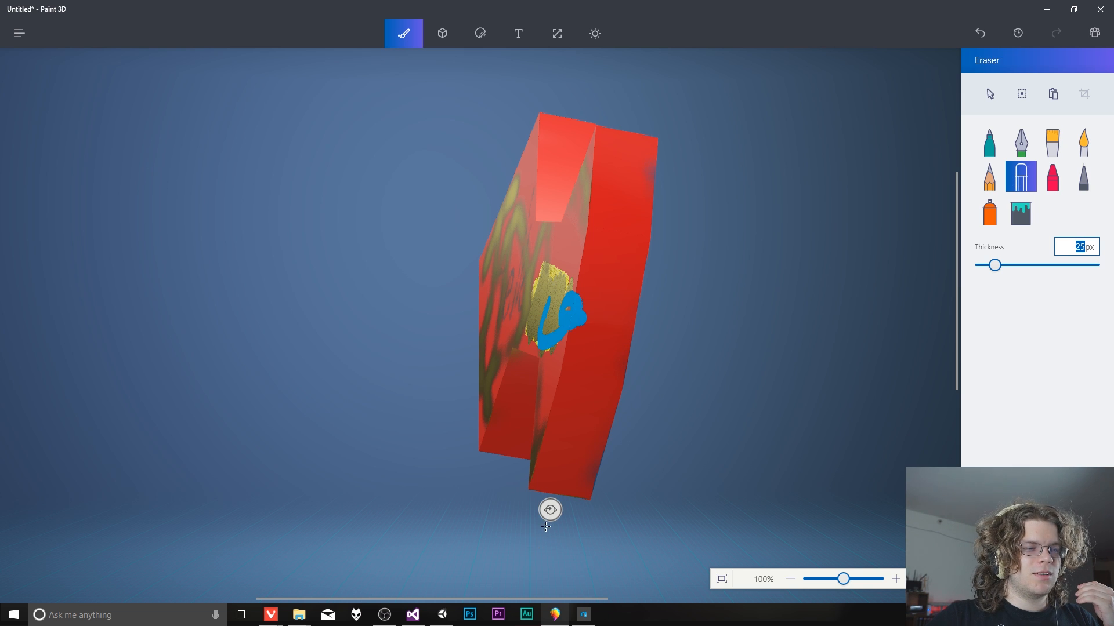
pyautogui.moveTo(549, 511); pyautogui.dragTo(592, 506)
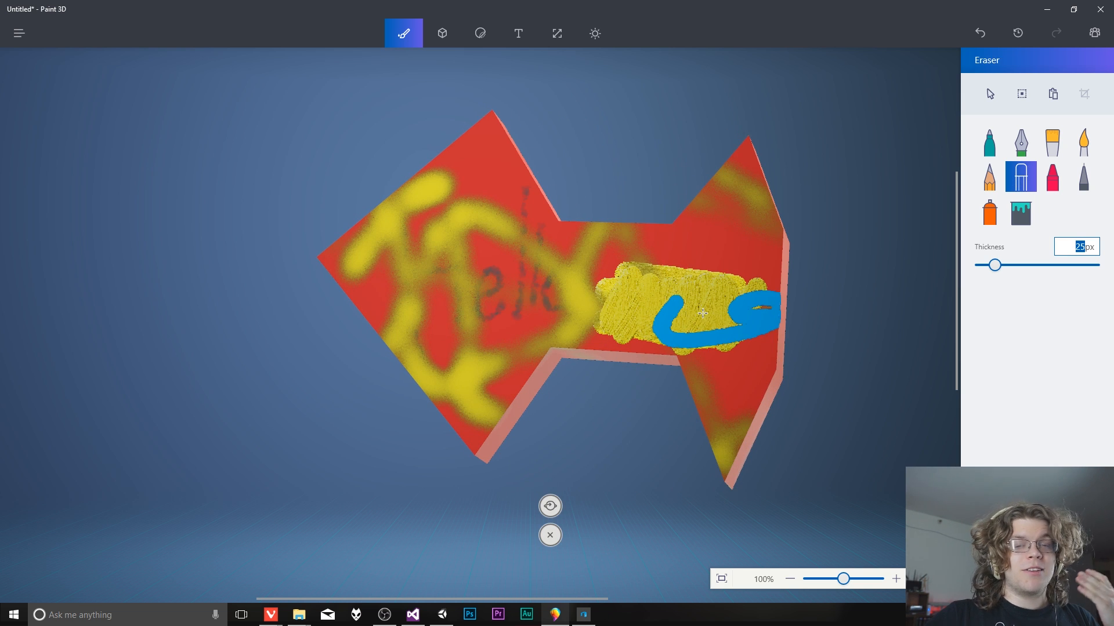
pyautogui.moveTo(693, 327)
pyautogui.mouseDown()
pyautogui.moveTo(699, 310)
pyautogui.moveTo(697, 320)
pyautogui.moveTo(760, 306)
pyautogui.moveTo(712, 304)
pyautogui.mouseUp()
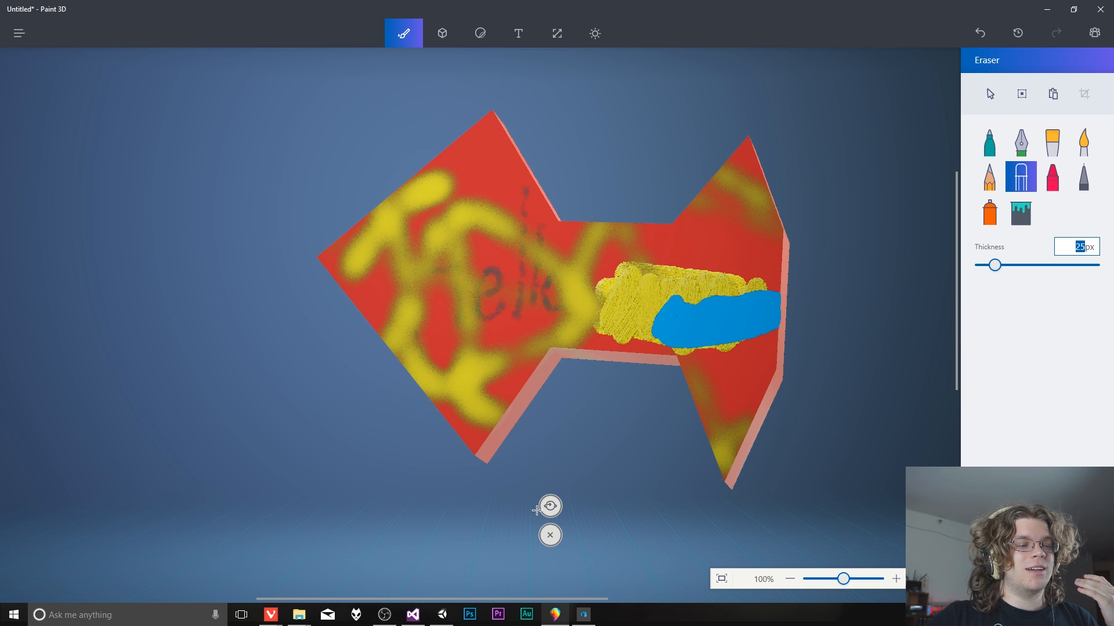
pyautogui.moveTo(537, 509)
pyautogui.mouseDown()
pyautogui.moveTo(537, 495)
pyautogui.moveTo(398, 497)
pyautogui.moveTo(524, 480)
pyautogui.mouseUp()
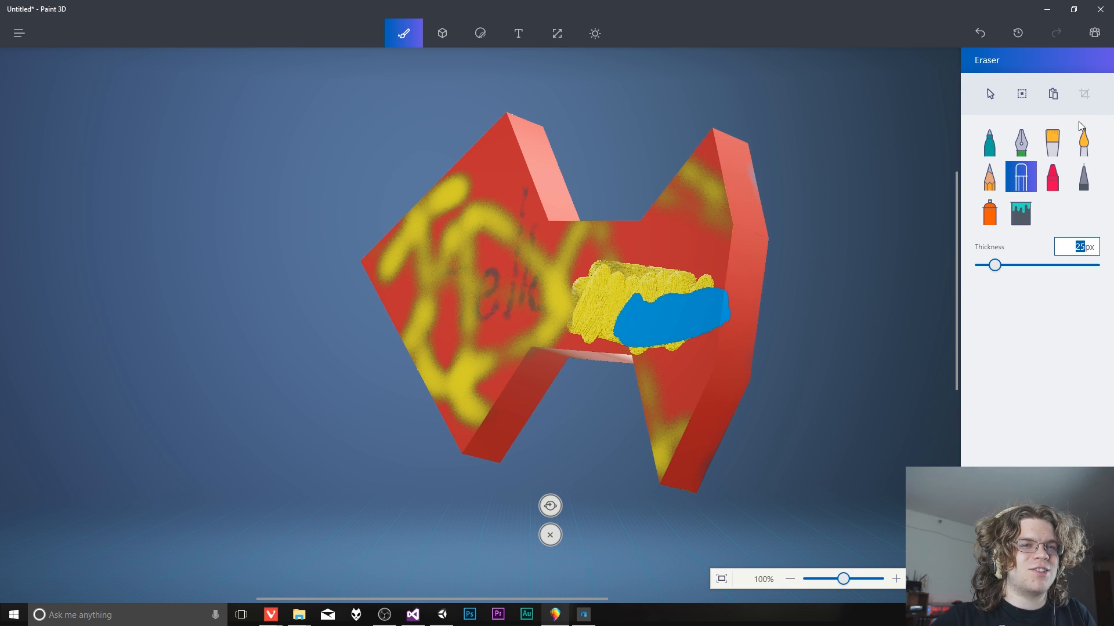
# Step: Draw a curved blue line from the lettering across the patch to the tail with the 15 px Calligraphy pen
pyautogui.click(1021, 142)
pyautogui.moveTo(467, 293)
pyautogui.mouseDown()
pyautogui.moveTo(594, 310)
pyautogui.moveTo(725, 246)
pyautogui.mouseUp()
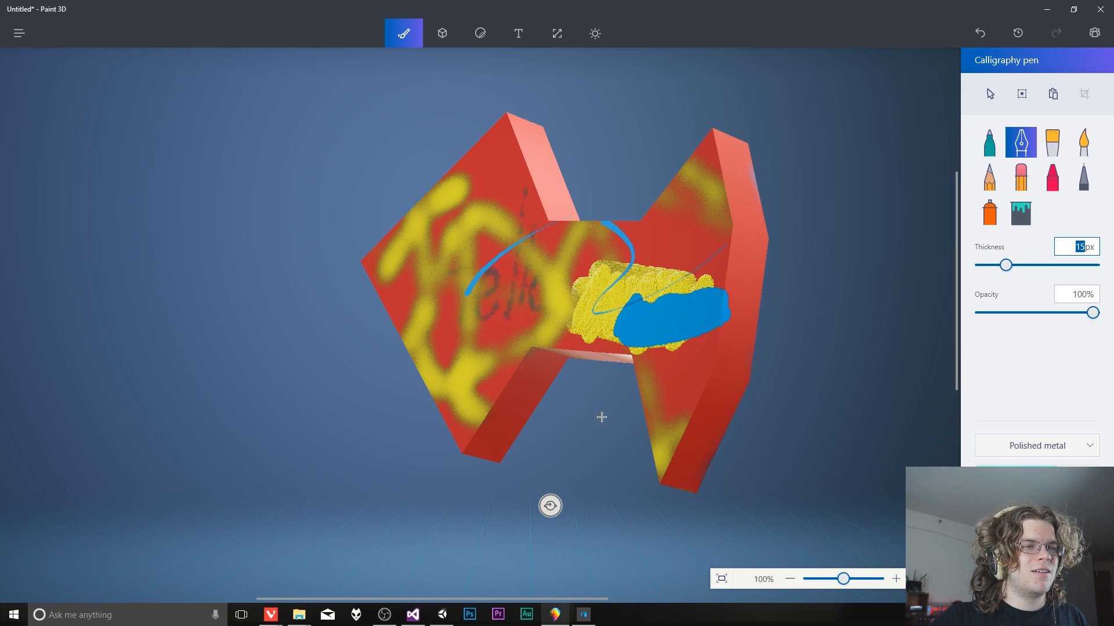
# Step: Add a Matte star sticker at 100% opacity, position it on the head of the shape and stamp it there
pyautogui.click(442, 33)
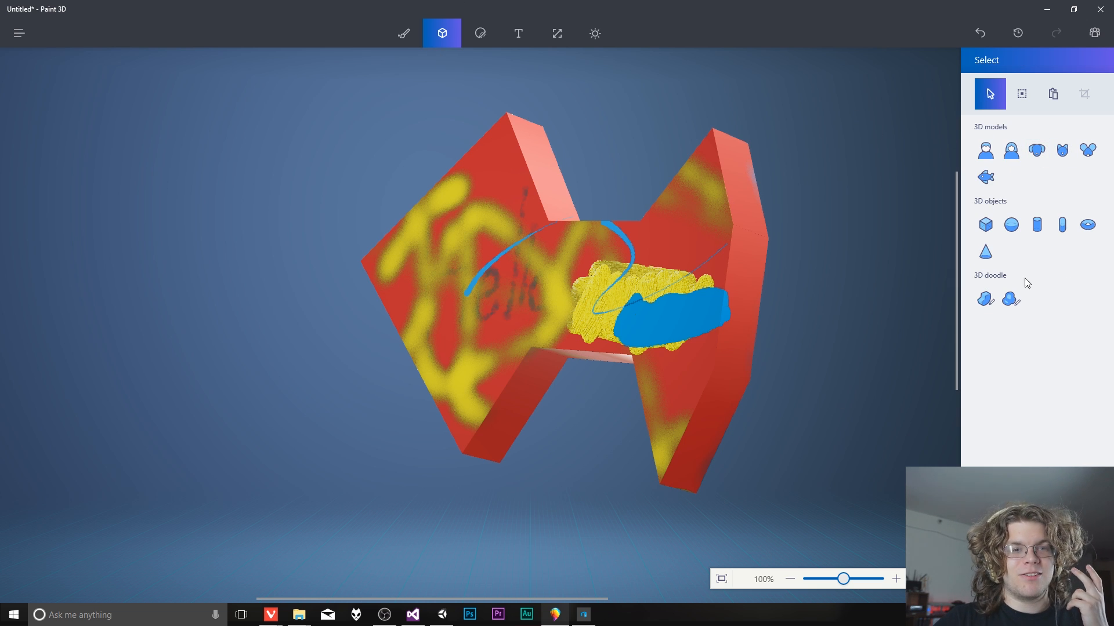
pyautogui.click(480, 33)
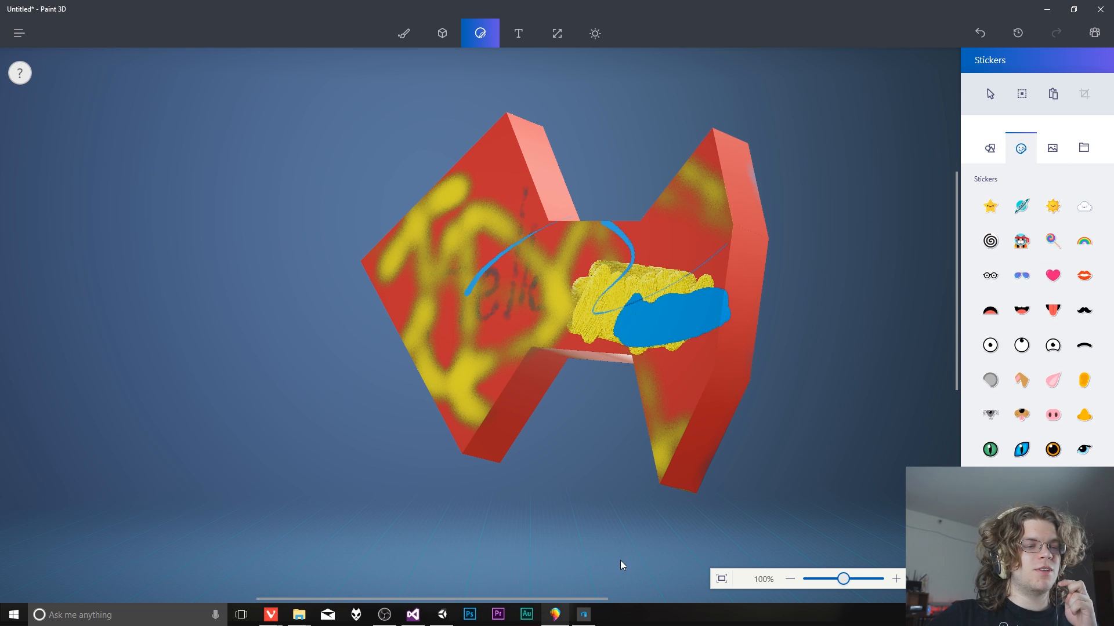
pyautogui.scroll(-1, 620, 469)
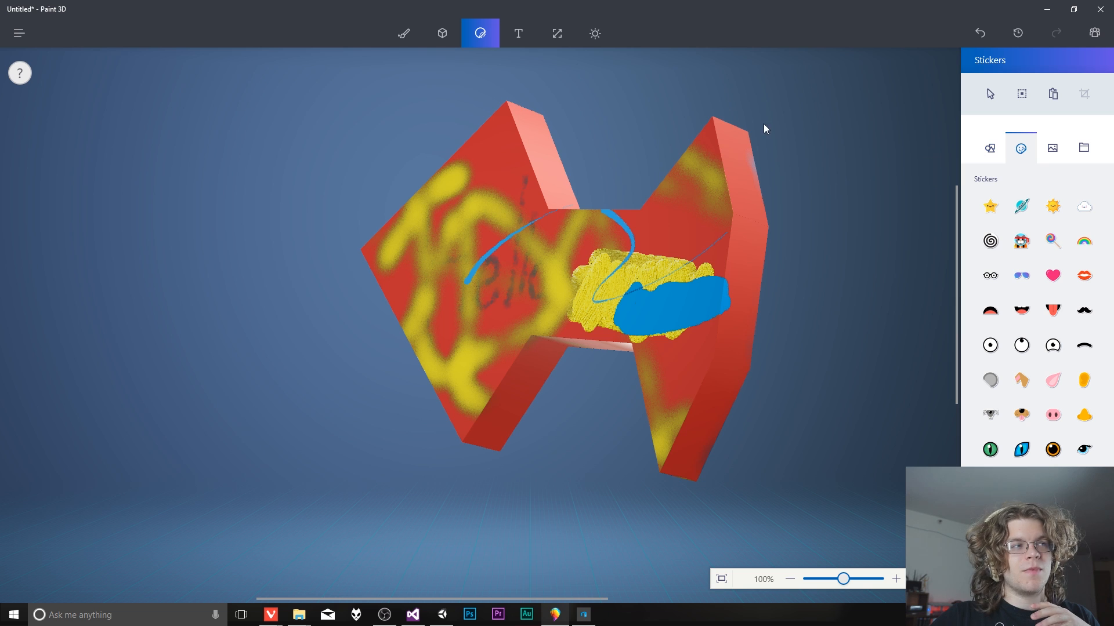
pyautogui.click(989, 151)
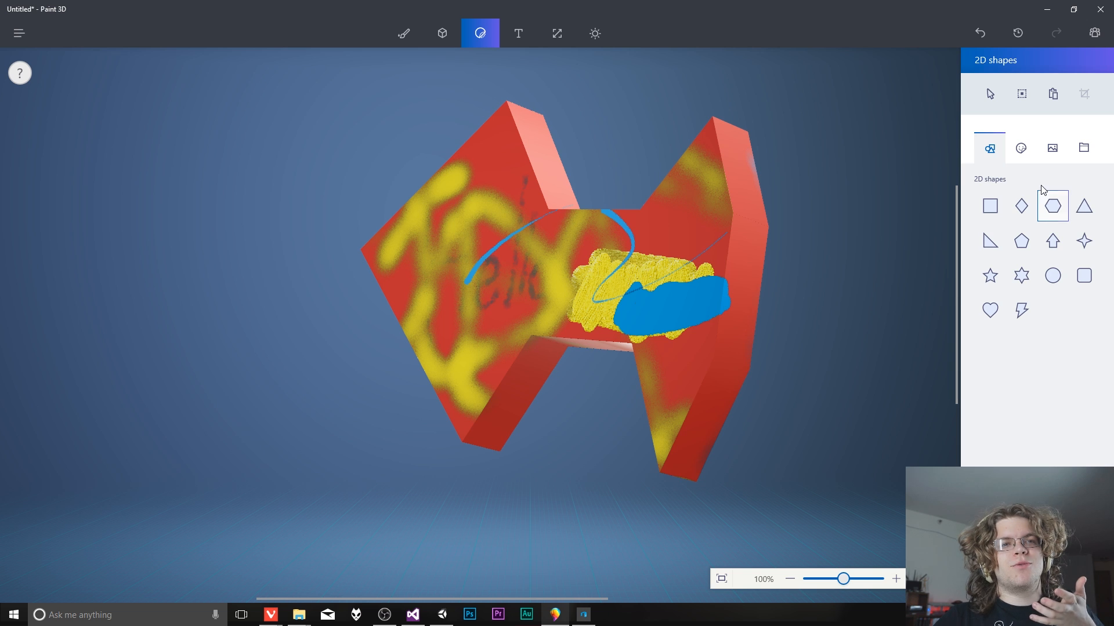
pyautogui.click(1027, 157)
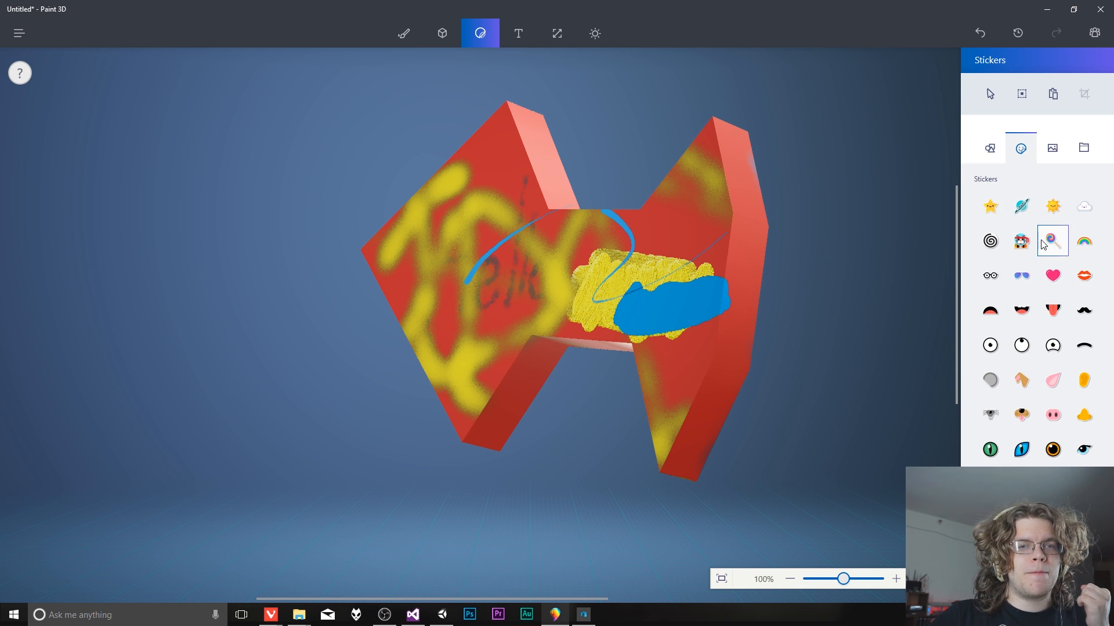
pyautogui.click(1001, 204)
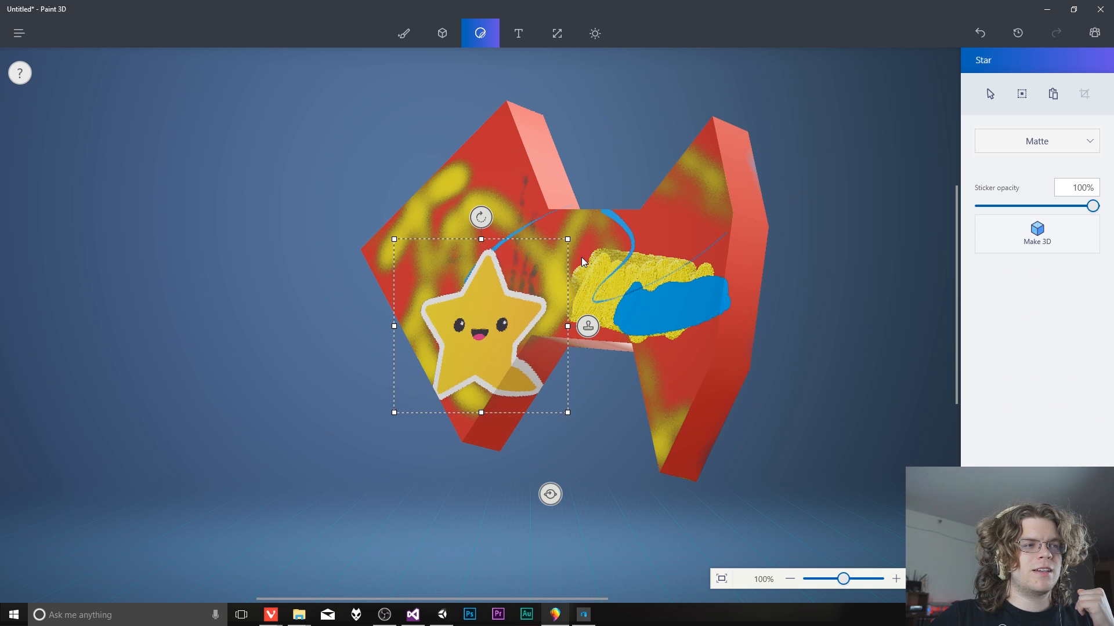
pyautogui.moveTo(468, 328); pyautogui.dragTo(461, 268)
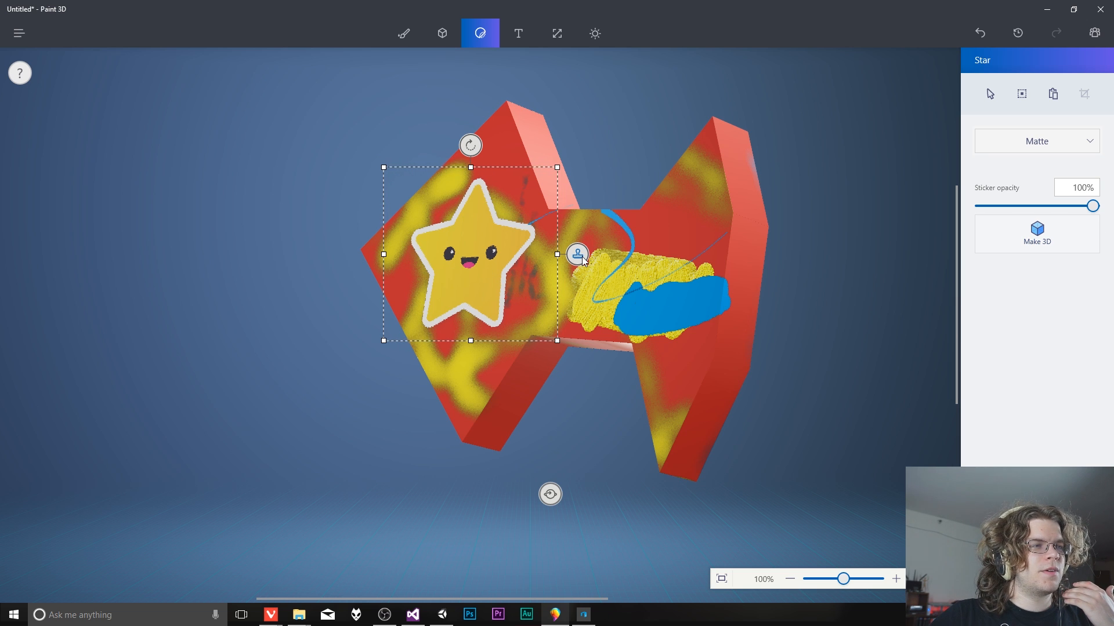
pyautogui.click(578, 254)
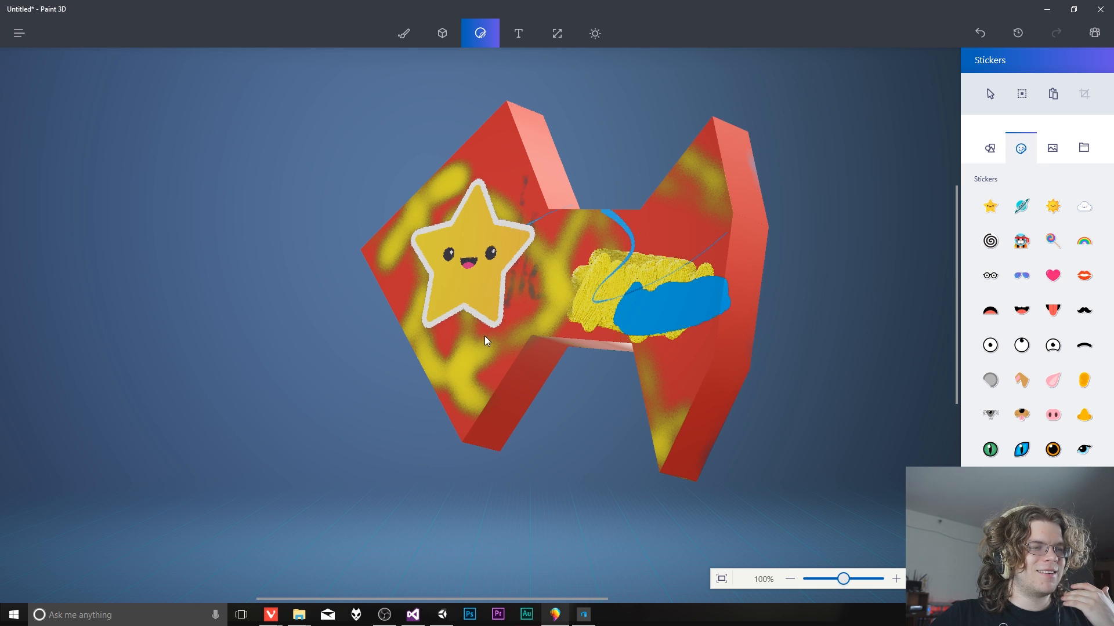
# Step: Examine the back and front of the decorated shape by orbiting in the 3D view, and return to the editing view
pyautogui.moveTo(472, 333); pyautogui.dragTo(459, 353, button='middle')
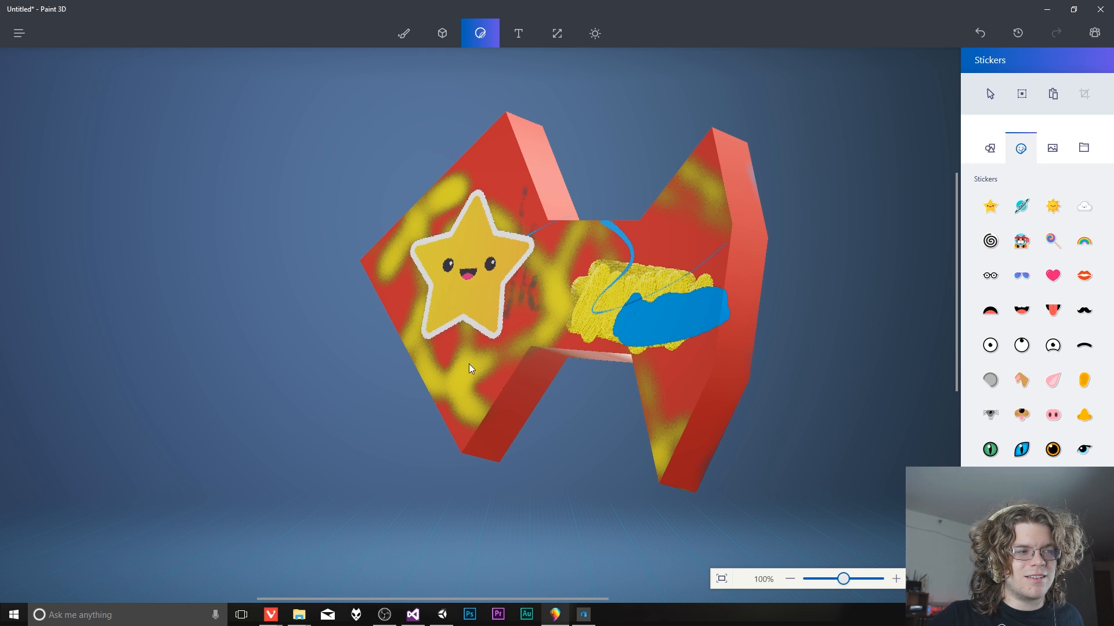
pyautogui.moveTo(484, 347); pyautogui.dragTo(423, 343, button='middle')
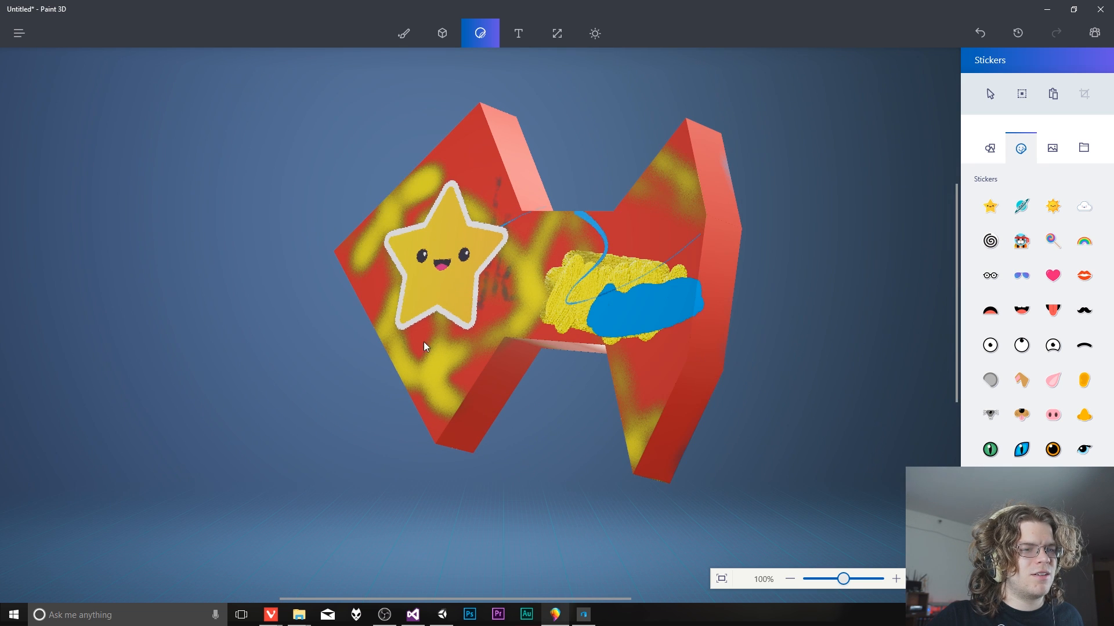
pyautogui.press('super')
pyautogui.press('super')
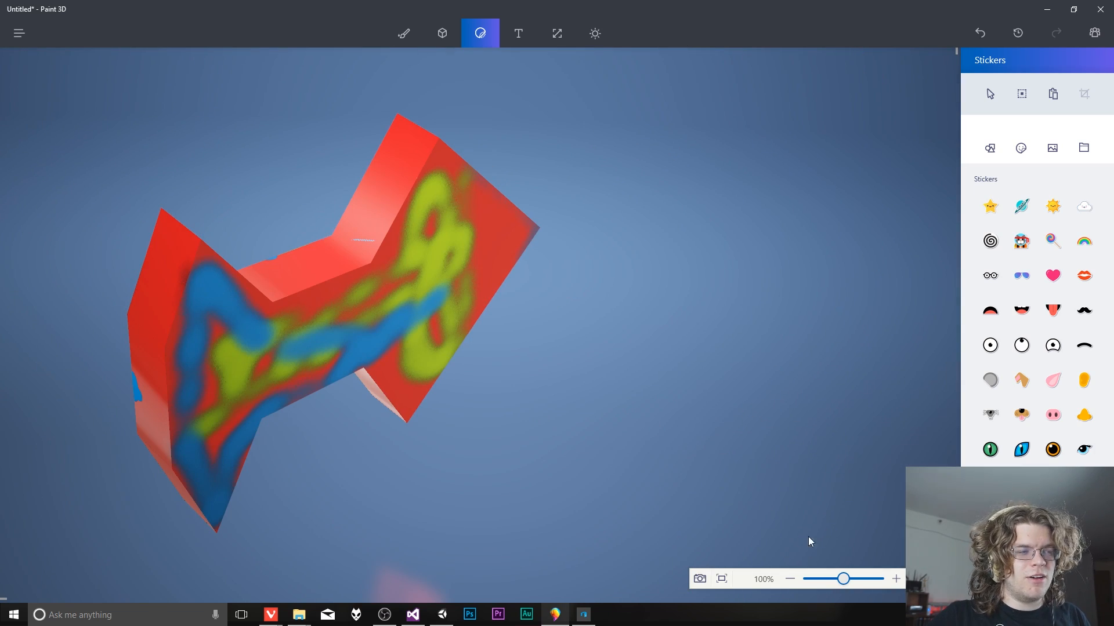
pyautogui.moveTo(373, 372)
pyautogui.mouseDown(button='right')
pyautogui.moveTo(427, 366)
pyautogui.moveTo(464, 339)
pyautogui.moveTo(401, 322)
pyautogui.moveTo(677, 327)
pyautogui.moveTo(657, 358)
pyautogui.moveTo(660, 340)
pyautogui.moveTo(682, 385)
pyautogui.moveTo(606, 350)
pyautogui.moveTo(600, 314)
pyautogui.moveTo(643, 365)
pyautogui.mouseUp(button='right')
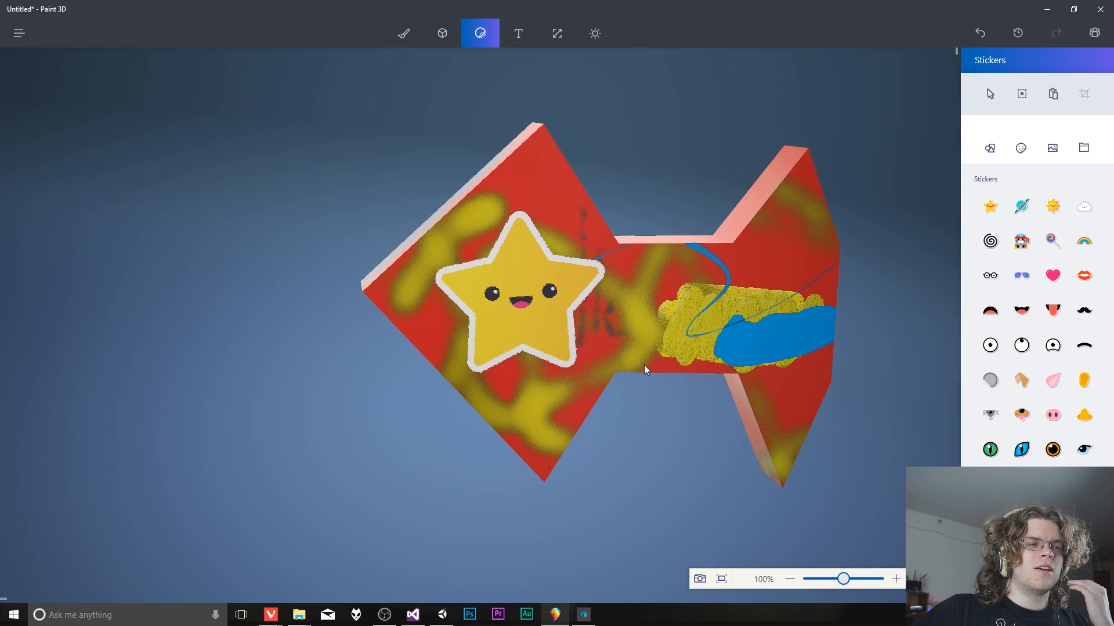
pyautogui.click(927, 579)
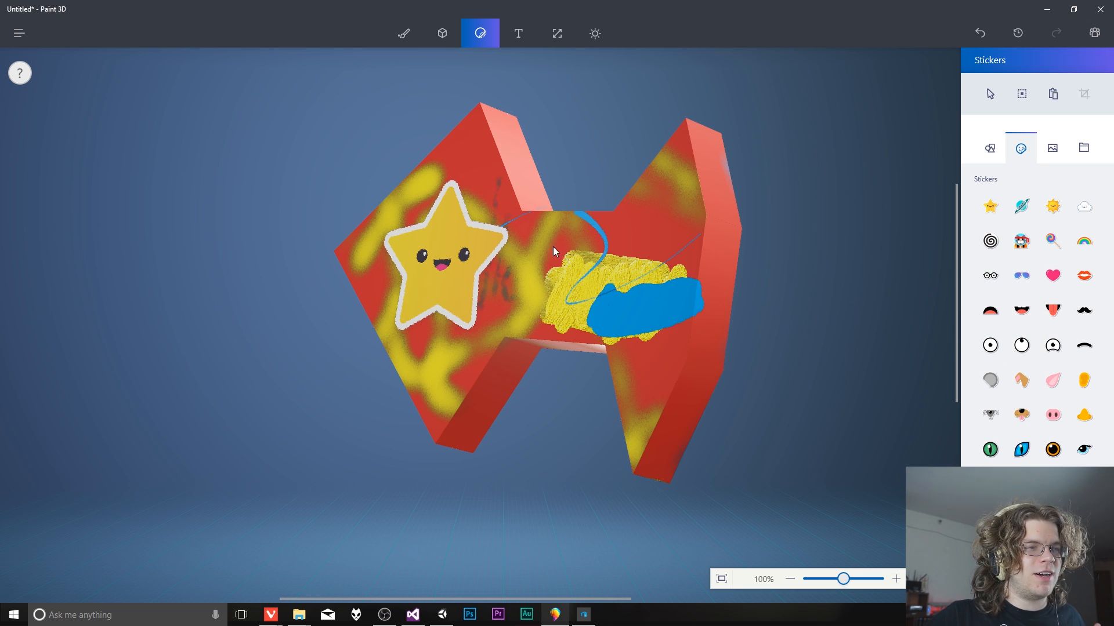
# Step: Place a moustache sticker on the body beside the star and convert it to a 3D object
pyautogui.click(1072, 313)
pyautogui.click(540, 280)
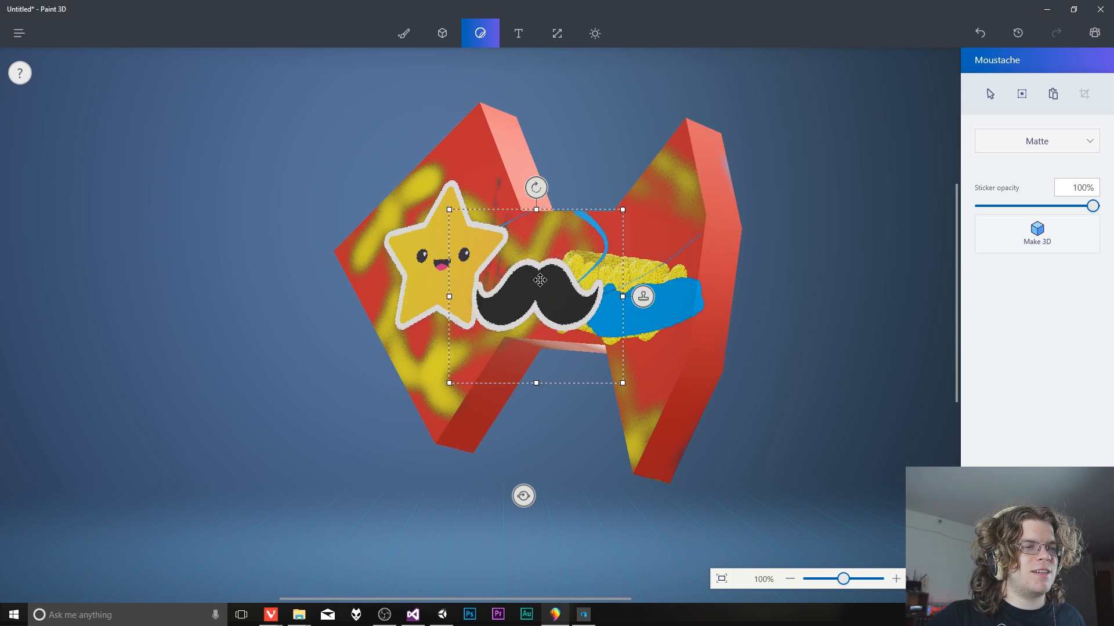
pyautogui.moveTo(540, 280)
pyautogui.mouseDown()
pyautogui.moveTo(738, 222)
pyautogui.moveTo(777, 245)
pyautogui.moveTo(544, 262)
pyautogui.moveTo(520, 305)
pyautogui.moveTo(455, 288)
pyautogui.moveTo(525, 296)
pyautogui.mouseUp()
pyautogui.click(1037, 234)
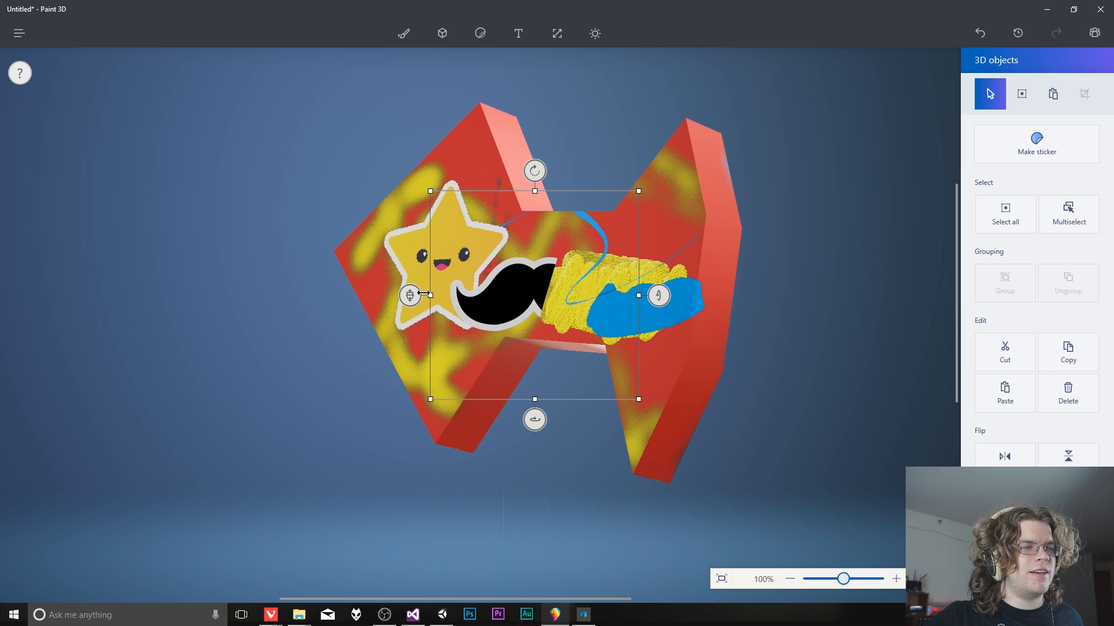
# Step: Rotate the 3D moustache about its horizontal and vertical axes
pyautogui.moveTo(658, 295); pyautogui.dragTo(587, 302)
pyautogui.moveTo(531, 419); pyautogui.dragTo(503, 419)
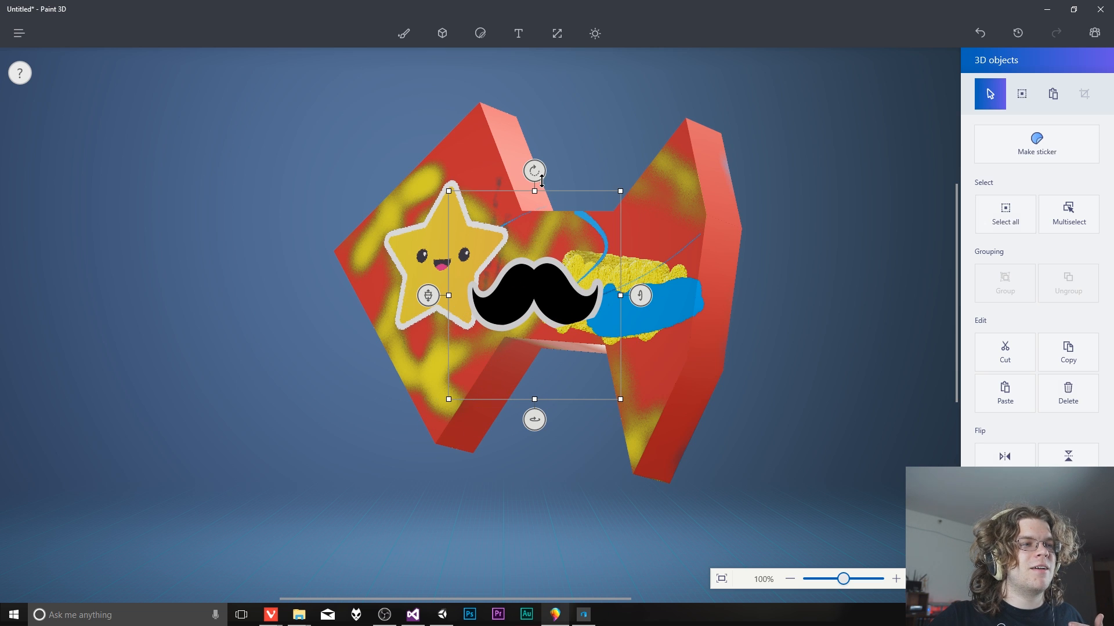
# Step: Move the 3D moustache to the pointed end of the head beside the star and turn it about its vertical axis to straddle the edge
pyautogui.moveTo(541, 181)
pyautogui.mouseDown()
pyautogui.moveTo(546, 100)
pyautogui.moveTo(563, 194)
pyautogui.moveTo(531, 186)
pyautogui.mouseUp()
pyautogui.moveTo(550, 264); pyautogui.dragTo(364, 274)
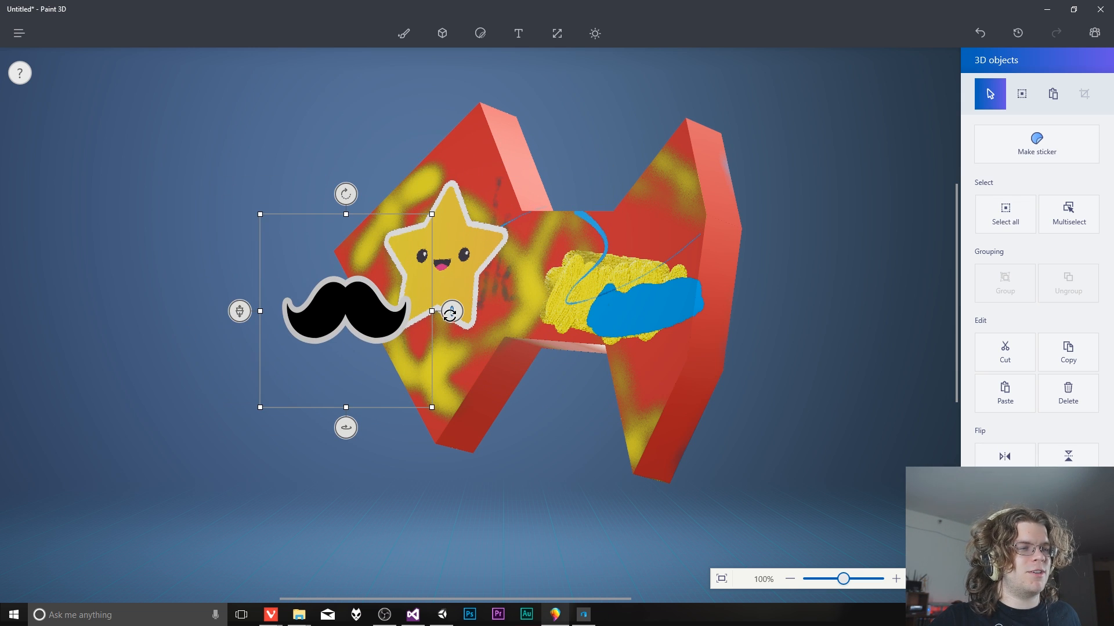
pyautogui.moveTo(348, 429); pyautogui.dragTo(313, 429)
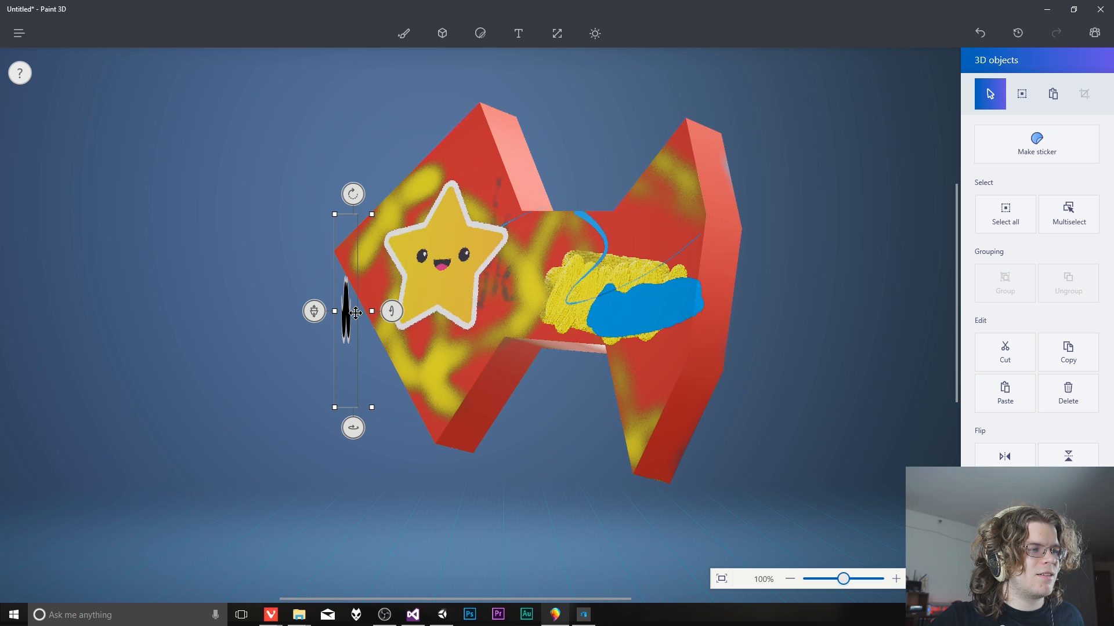
pyautogui.moveTo(349, 313); pyautogui.dragTo(372, 162)
pyautogui.moveTo(356, 271); pyautogui.dragTo(341, 279)
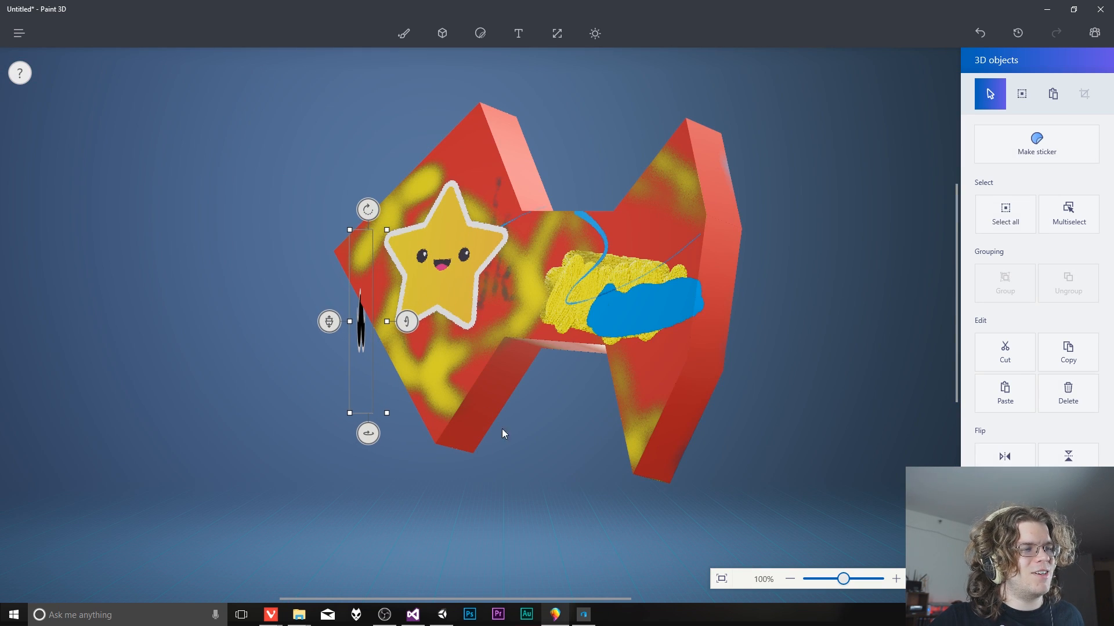
pyautogui.moveTo(370, 434); pyautogui.dragTo(348, 433)
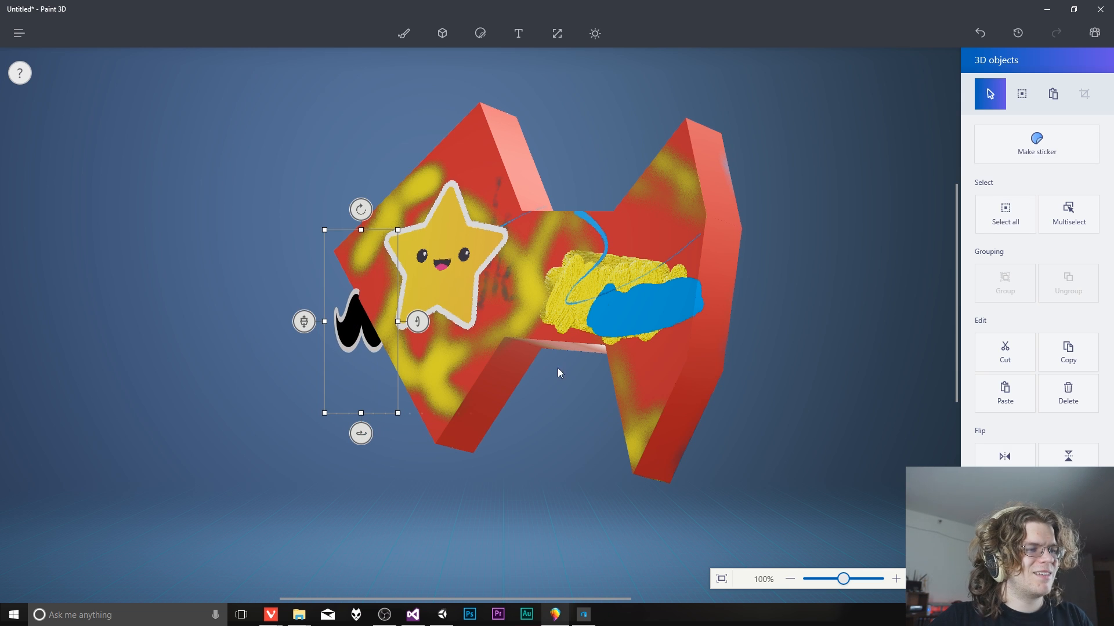
pyautogui.click(591, 422)
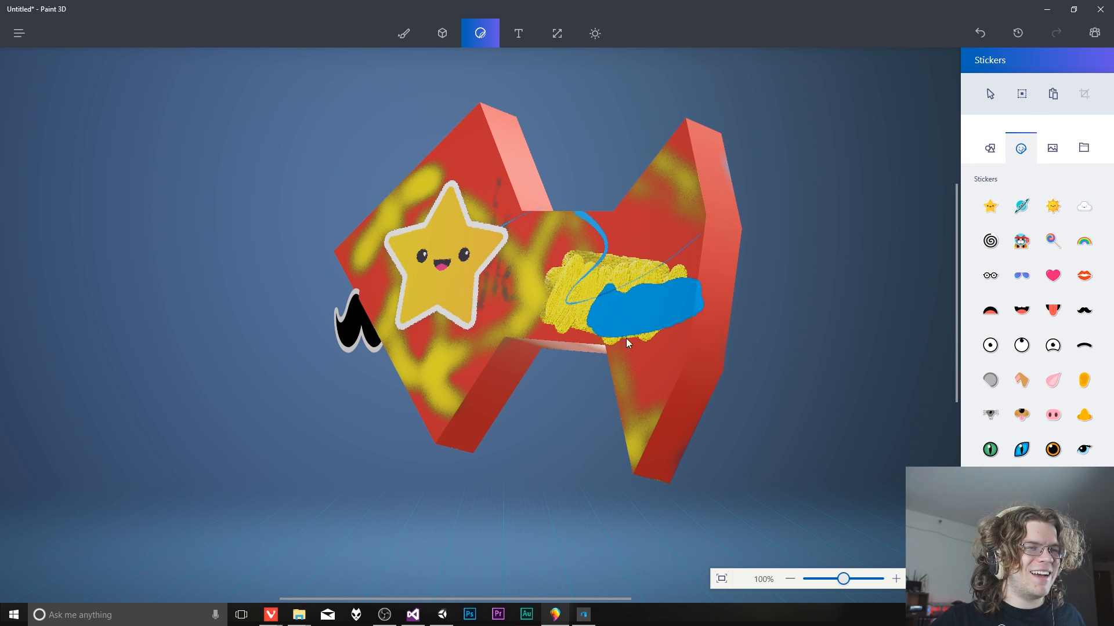
# Step: Try a Matte Fur texture sticker over the painted patch on the body at 38% and 100% opacity, and remove it
pyautogui.click(521, 35)
pyautogui.click(478, 32)
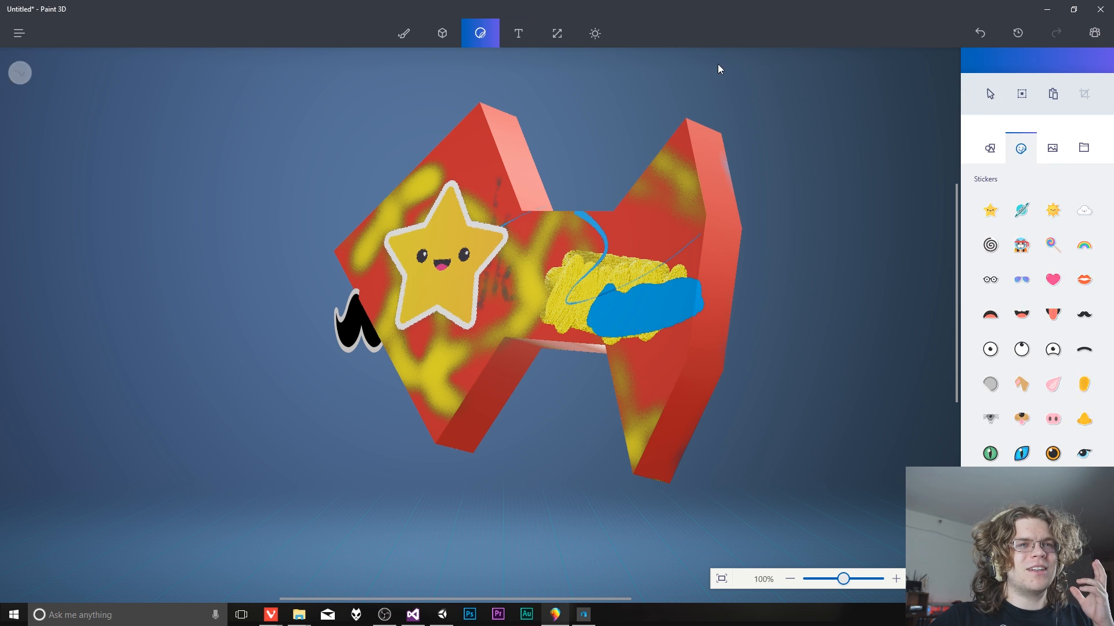
pyautogui.click(1052, 148)
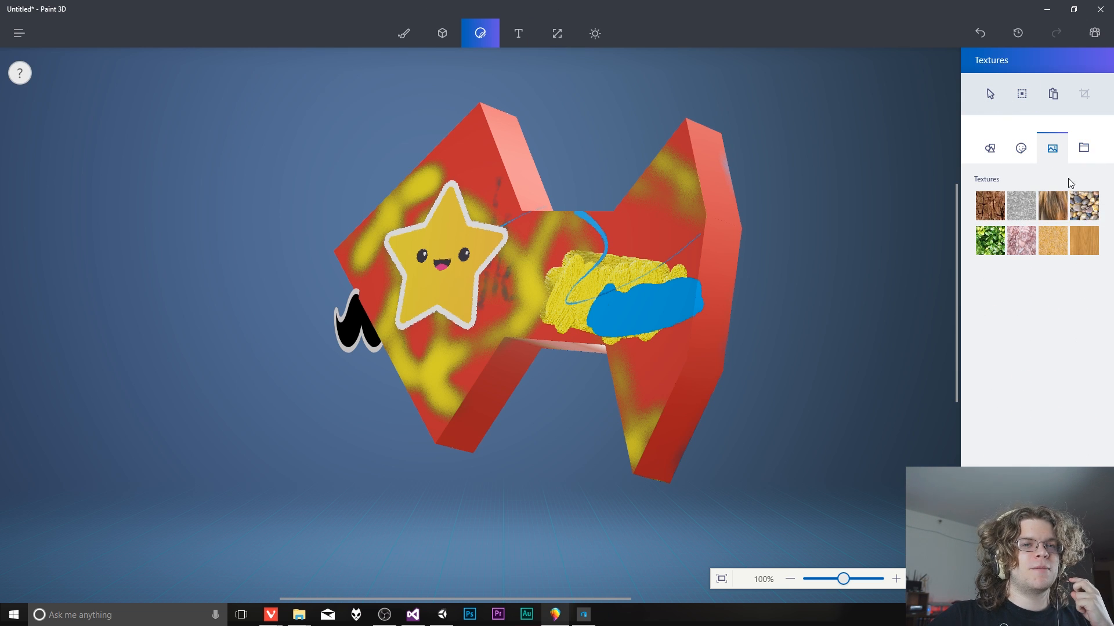
pyautogui.click(1051, 208)
pyautogui.moveTo(507, 336); pyautogui.dragTo(644, 298)
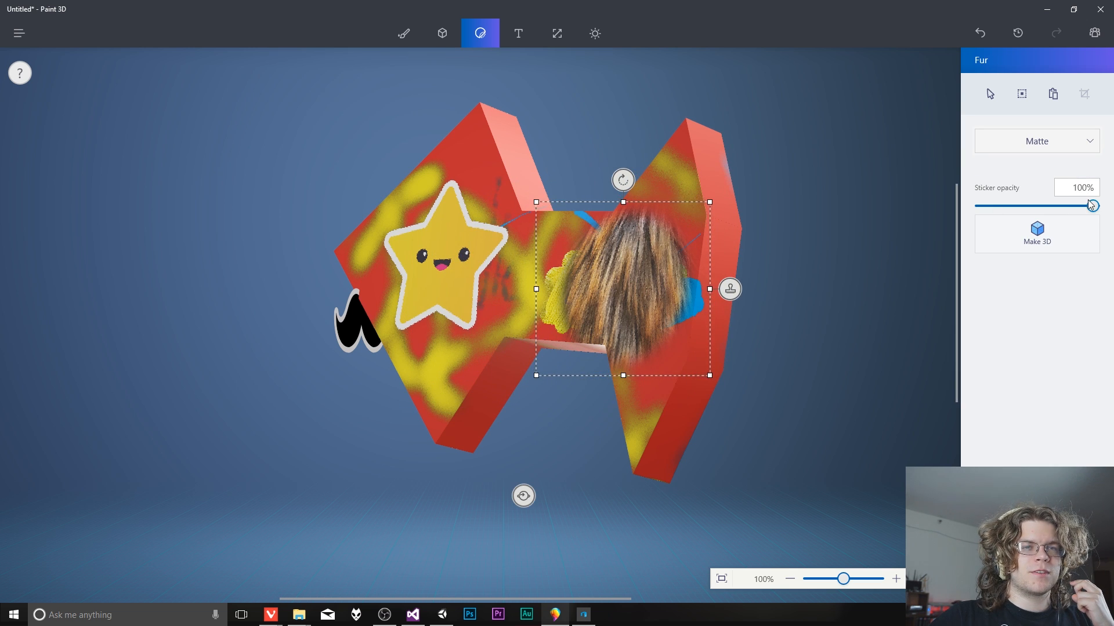
pyautogui.moveTo(1093, 206); pyautogui.dragTo(1023, 206)
pyautogui.moveTo(660, 285); pyautogui.dragTo(667, 283)
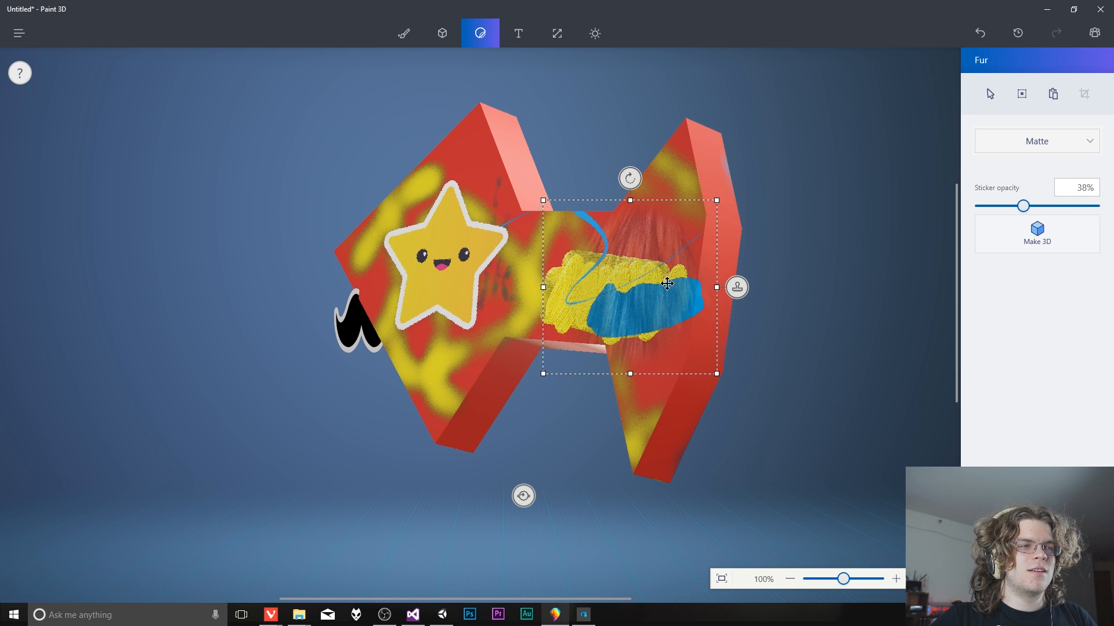
pyautogui.moveTo(1023, 206); pyautogui.dragTo(1095, 206)
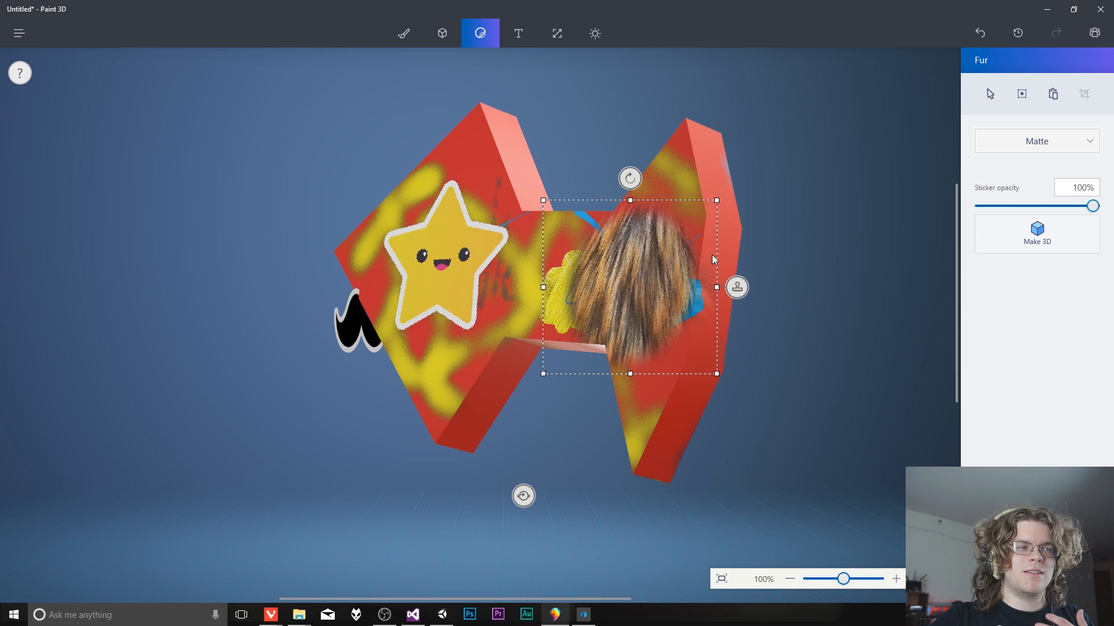
pyautogui.moveTo(660, 296)
pyautogui.mouseDown()
pyautogui.moveTo(689, 282)
pyautogui.moveTo(684, 304)
pyautogui.moveTo(653, 293)
pyautogui.mouseUp()
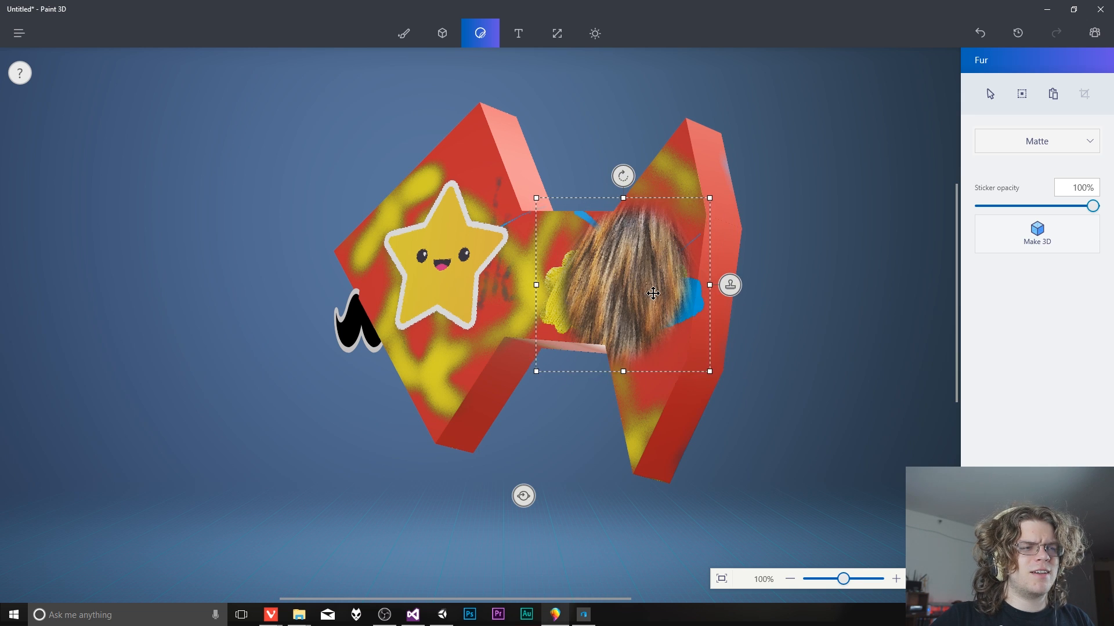
pyautogui.press('Delete')
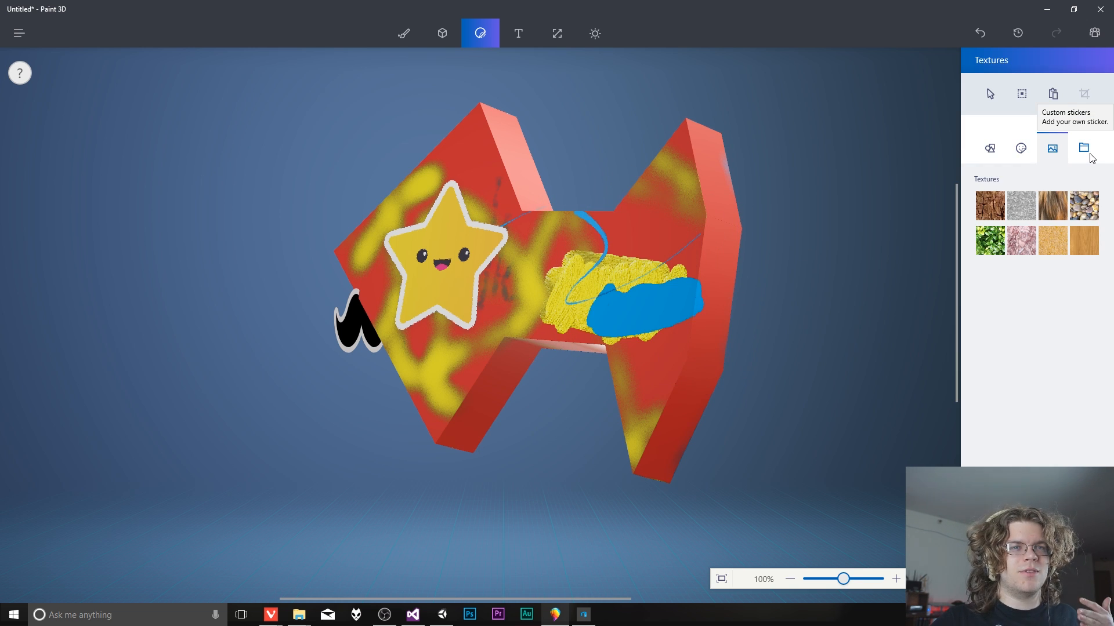
# Step: Try a Marble texture sticker over the painted patch on the body and remove it
pyautogui.click(1022, 241)
pyautogui.moveTo(471, 351); pyautogui.dragTo(618, 281)
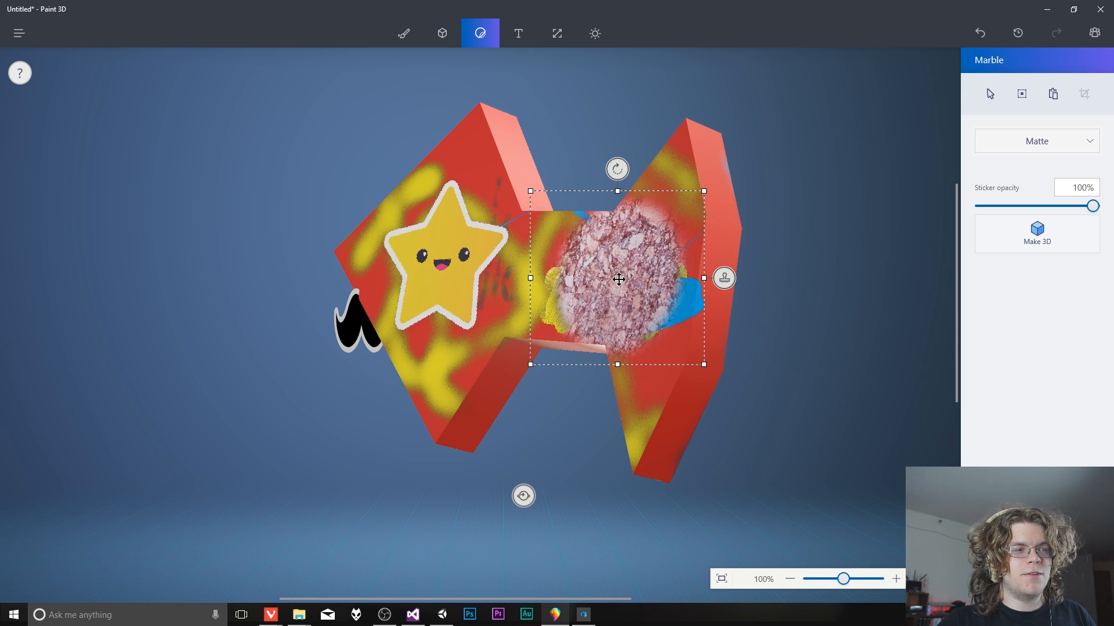
pyautogui.press('Delete')
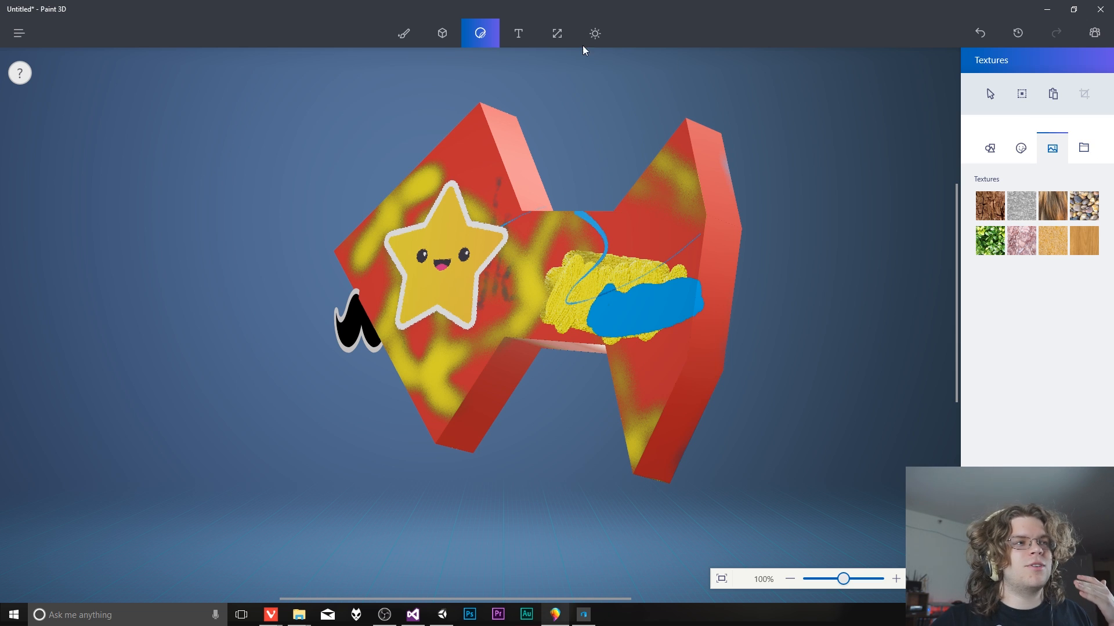
# Step: Add the black 3D text "HELLO WORLD" in Calibri 48, centred, across the body of the shape
pyautogui.click(519, 34)
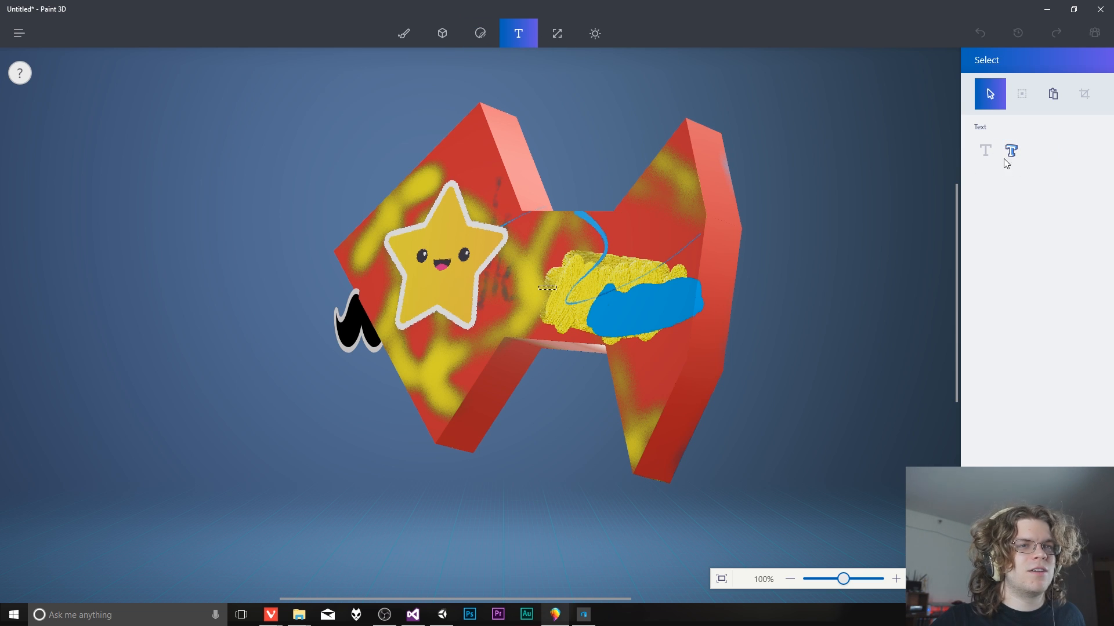
pyautogui.click(1011, 150)
pyautogui.moveTo(513, 260); pyautogui.dragTo(801, 306)
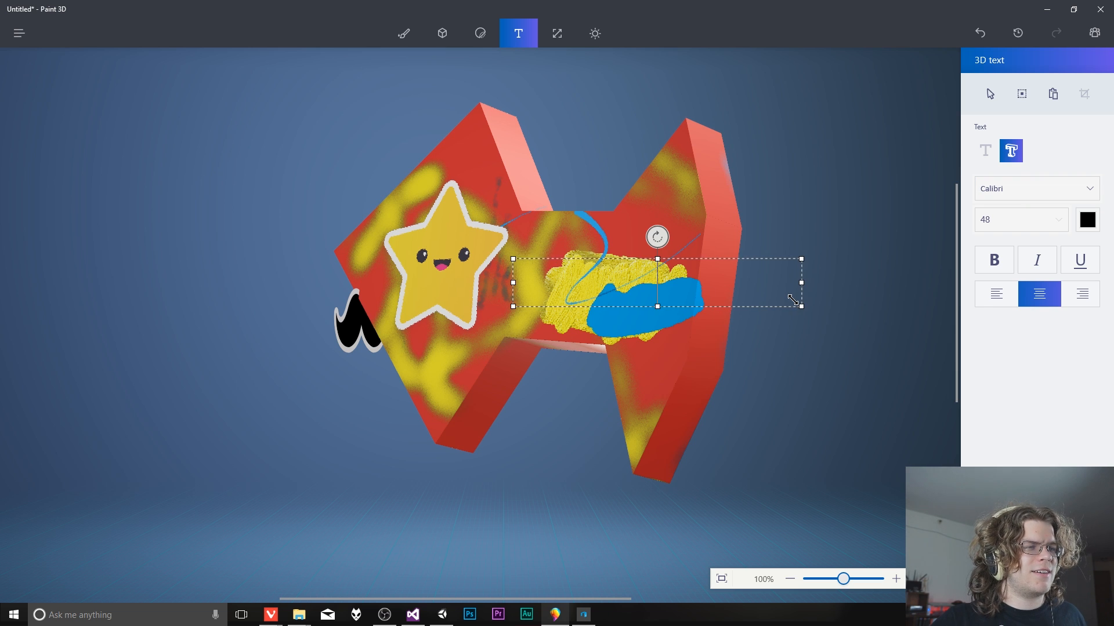
pyautogui.write('HELLO WORLD')
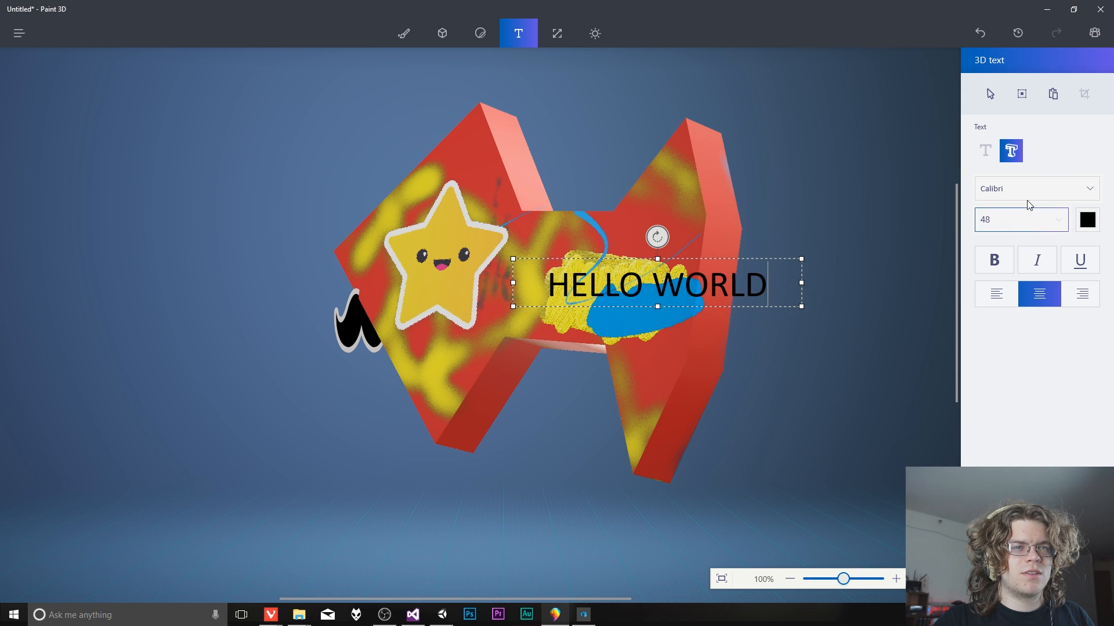
pyautogui.click(990, 94)
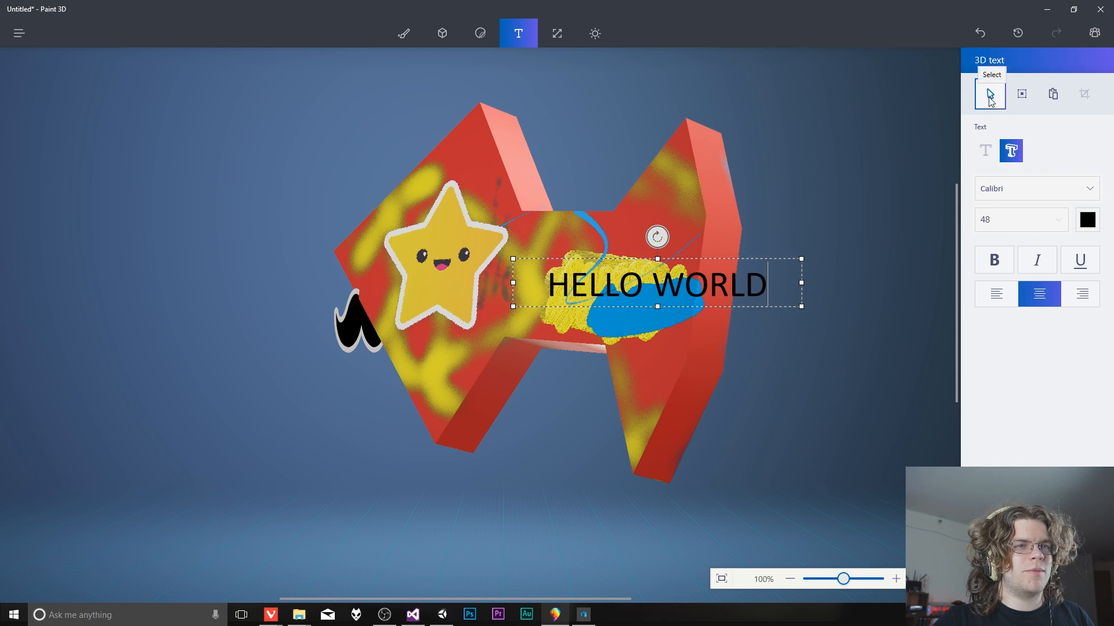
# Step: Turn the 3D text about its vertical axis and position it on the body beside the star, over the yellow and blue paint
pyautogui.moveTo(769, 282); pyautogui.dragTo(635, 269)
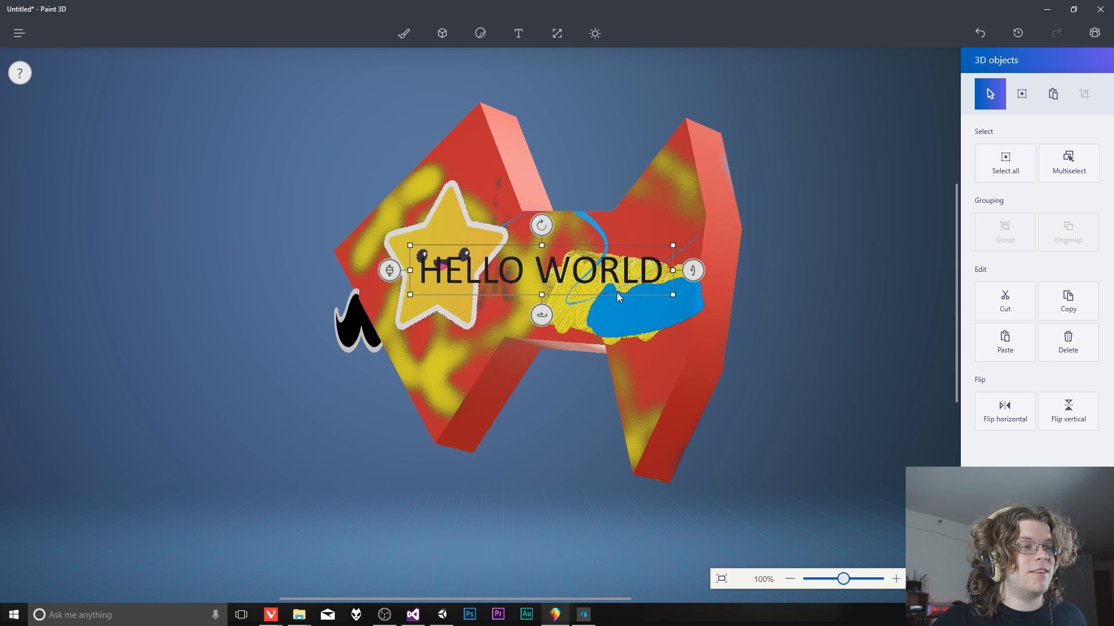
pyautogui.moveTo(542, 314); pyautogui.dragTo(491, 311)
pyautogui.moveTo(537, 270); pyautogui.dragTo(582, 288)
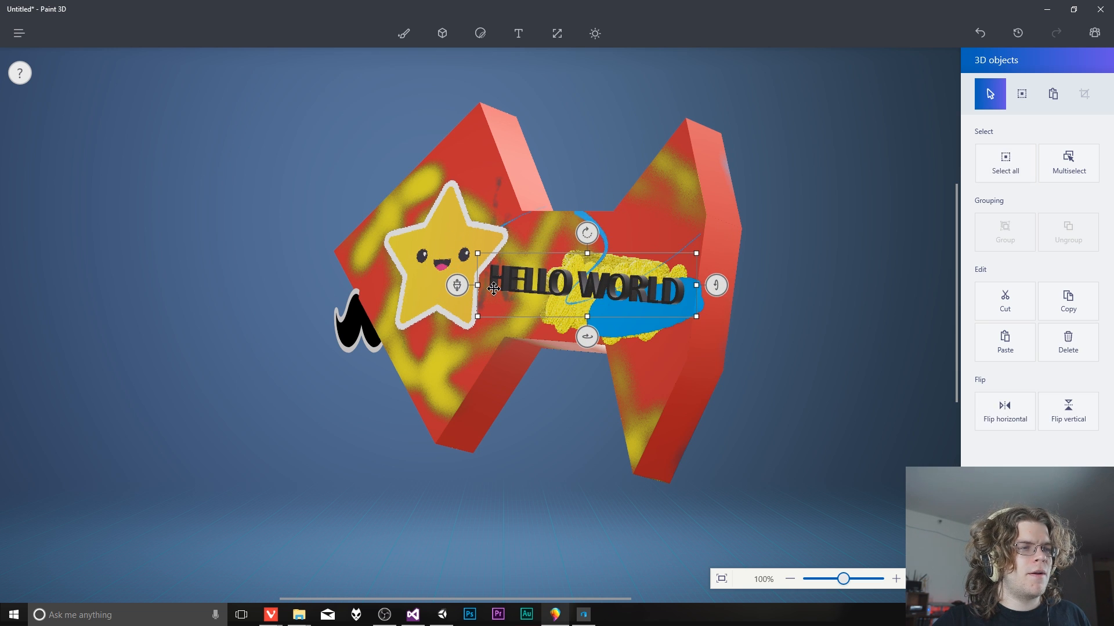
pyautogui.moveTo(464, 292); pyautogui.dragTo(548, 211)
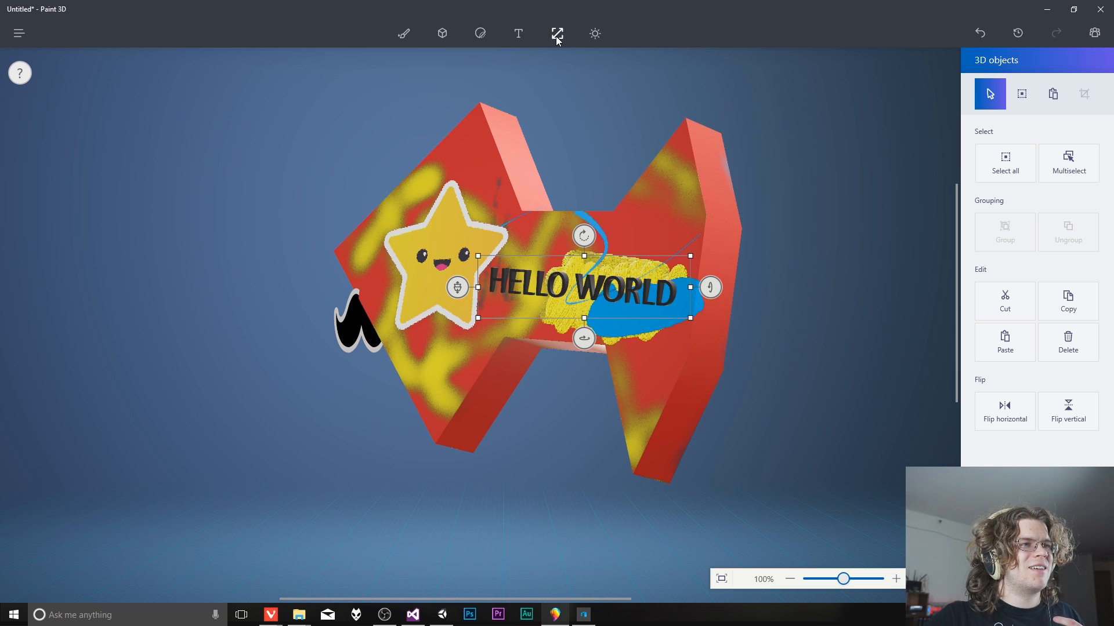
pyautogui.click(519, 34)
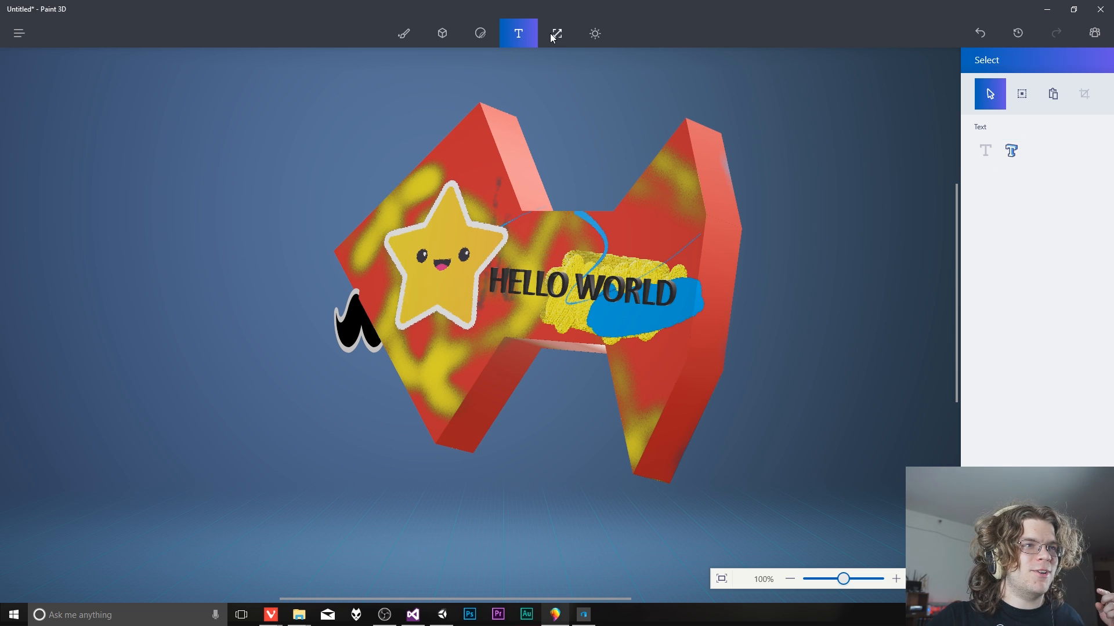
# Step: Show the canvas behind the model and hide it again
pyautogui.click(554, 35)
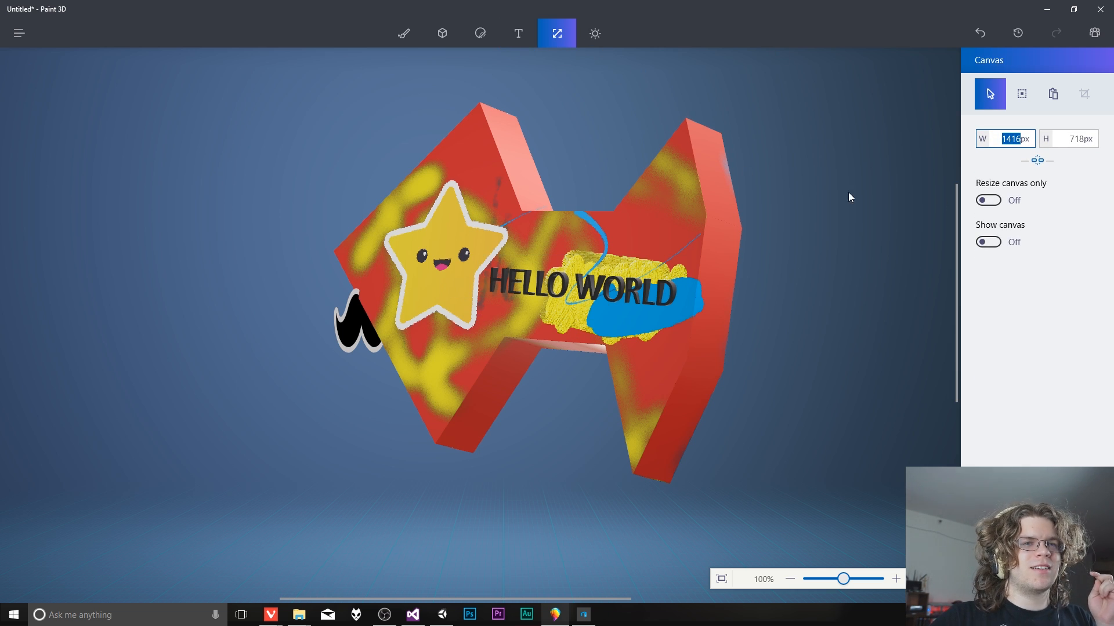
pyautogui.click(989, 243)
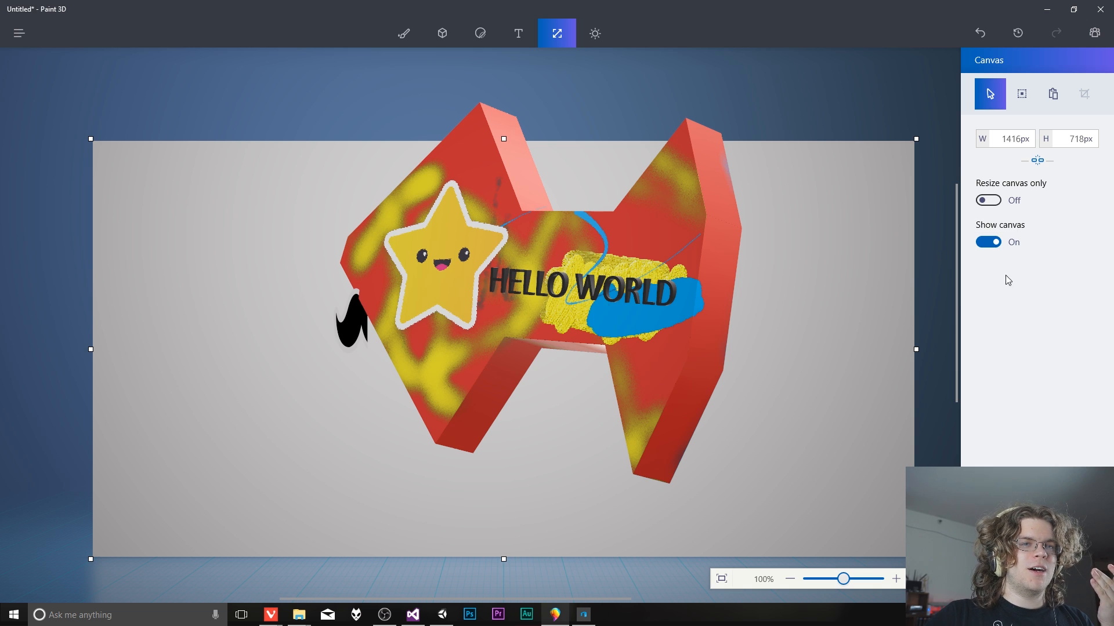
pyautogui.click(990, 242)
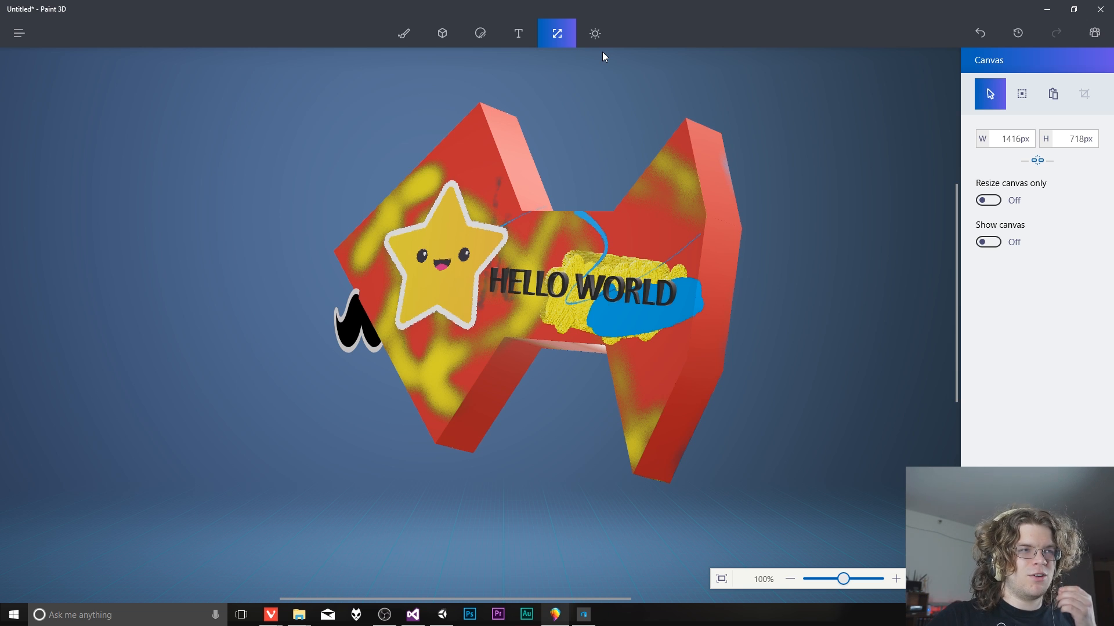
# Step: Try light filters such as Stratus, Spruce, Mist and Candy on the scene, and apply the Default filter
pyautogui.click(595, 34)
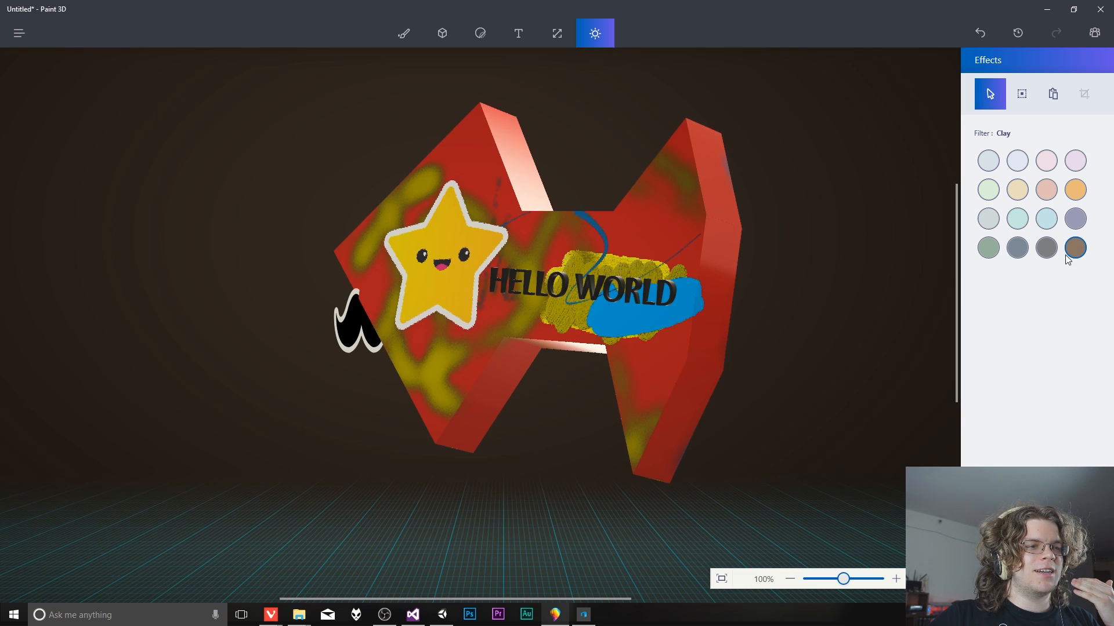
pyautogui.click(1047, 248)
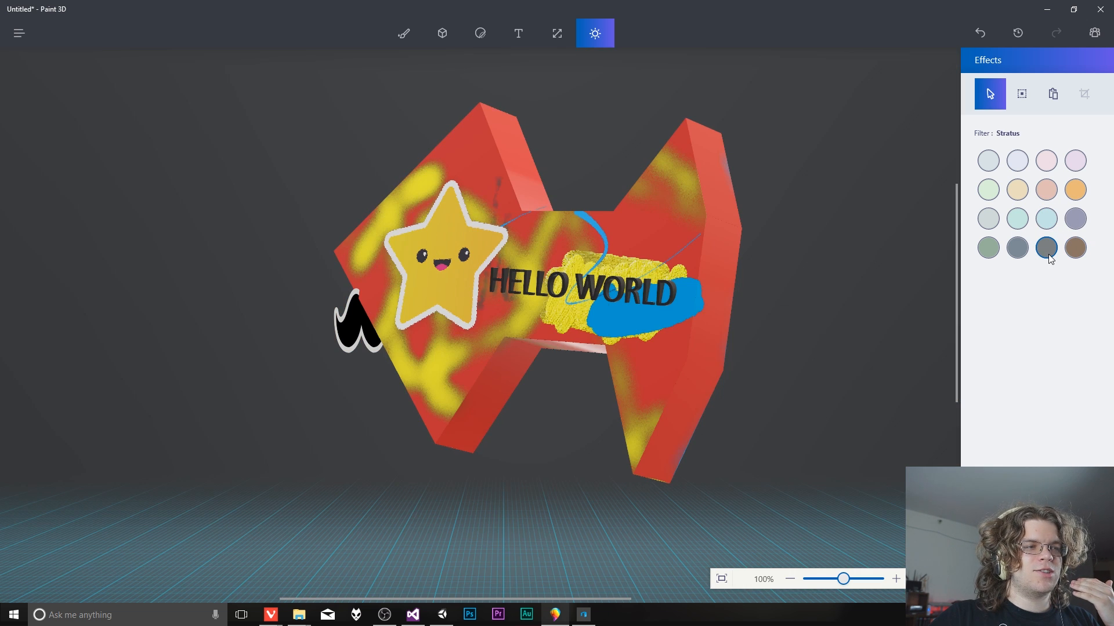
pyautogui.click(1019, 251)
pyautogui.click(989, 249)
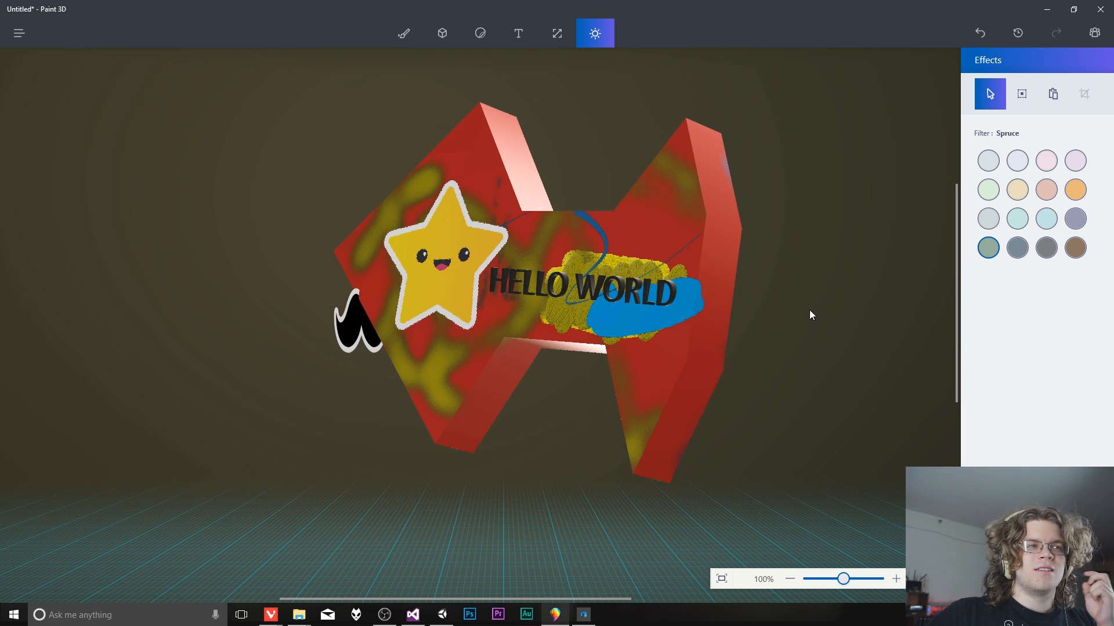
pyautogui.click(988, 220)
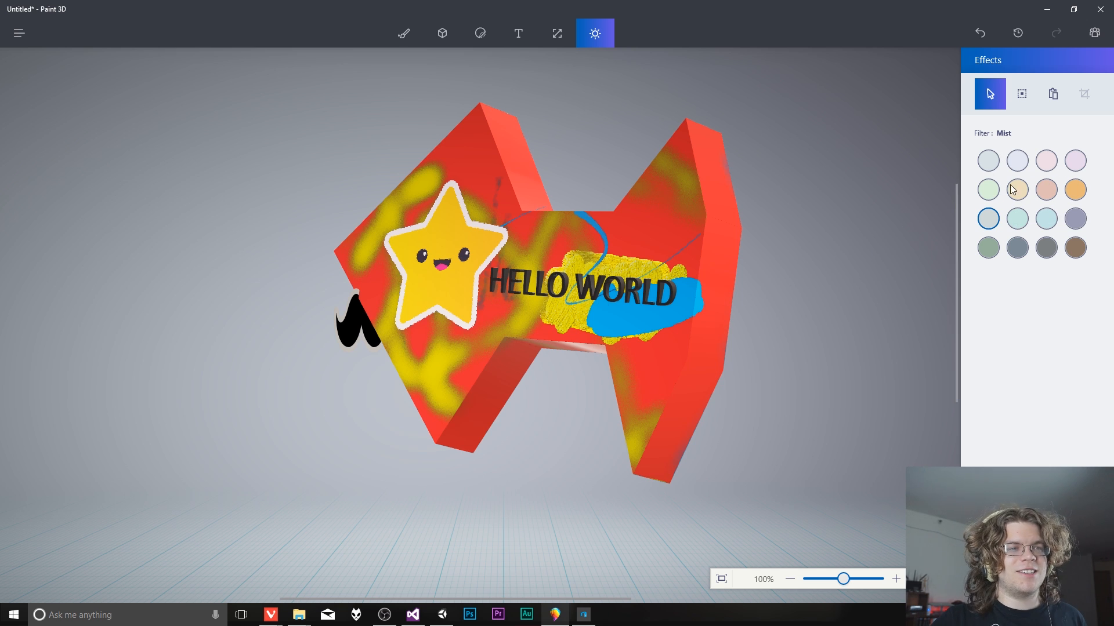
pyautogui.click(988, 161)
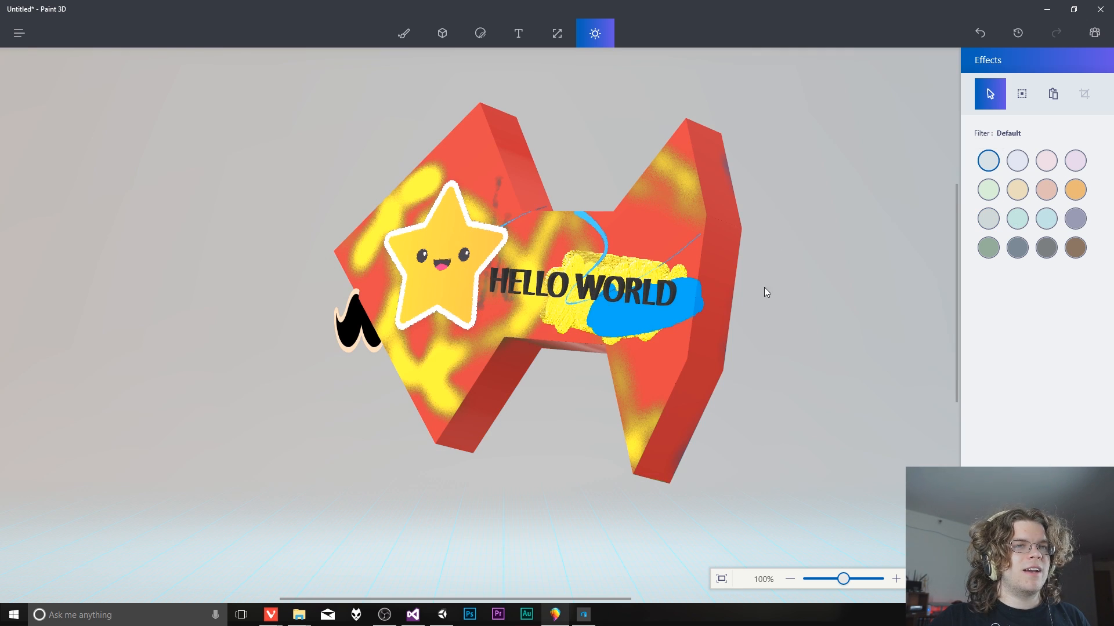
pyautogui.click(1044, 161)
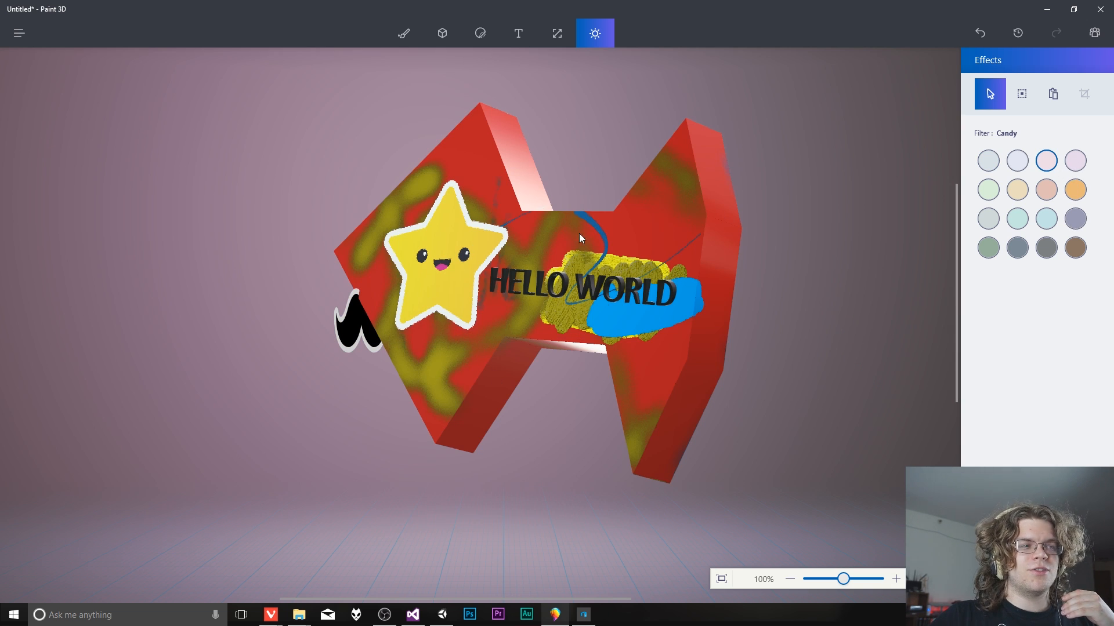
pyautogui.click(988, 160)
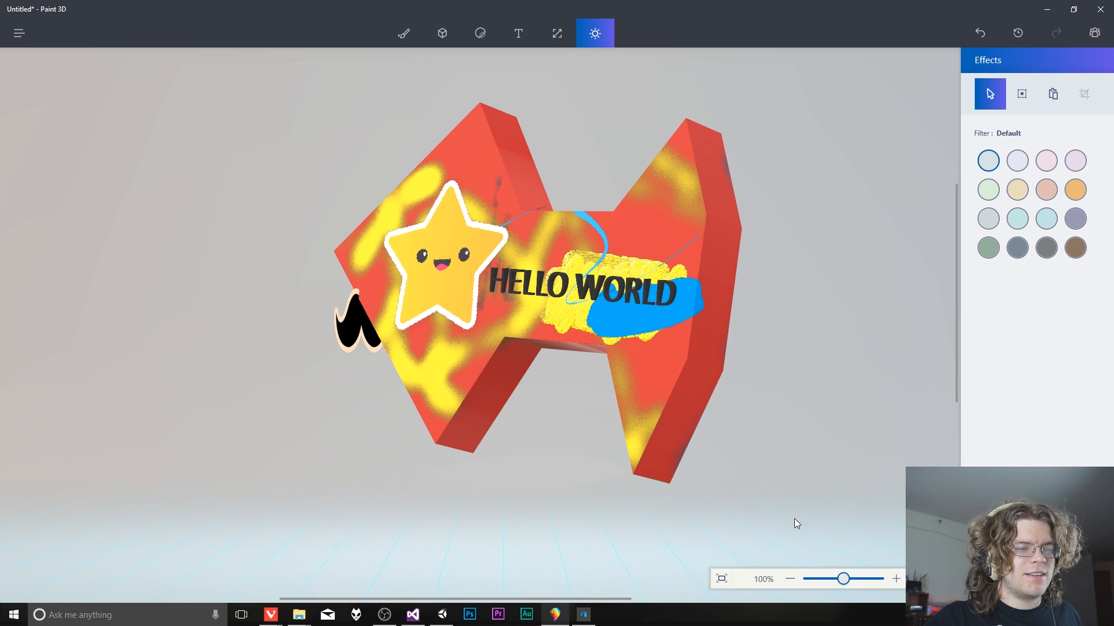
# Step: Orbit the decorated model in the 3D view to inspect the moustache and text, and display the options for saving the project
pyautogui.click(922, 579)
pyautogui.moveTo(509, 369); pyautogui.dragTo(547, 344)
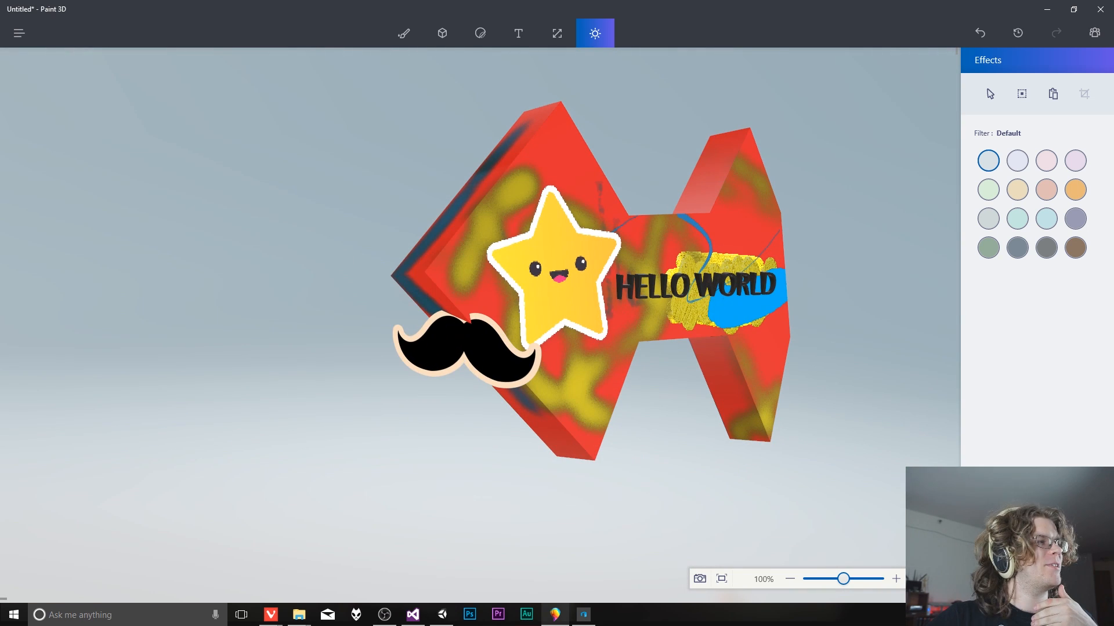
pyautogui.click(26, 30)
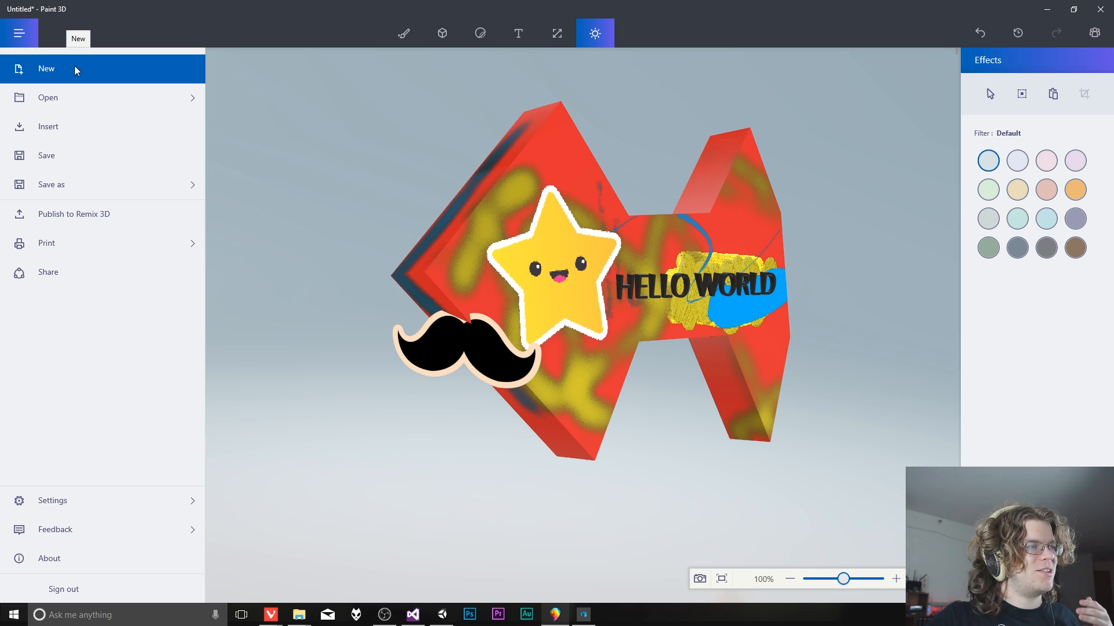
pyautogui.moveTo(131, 184)
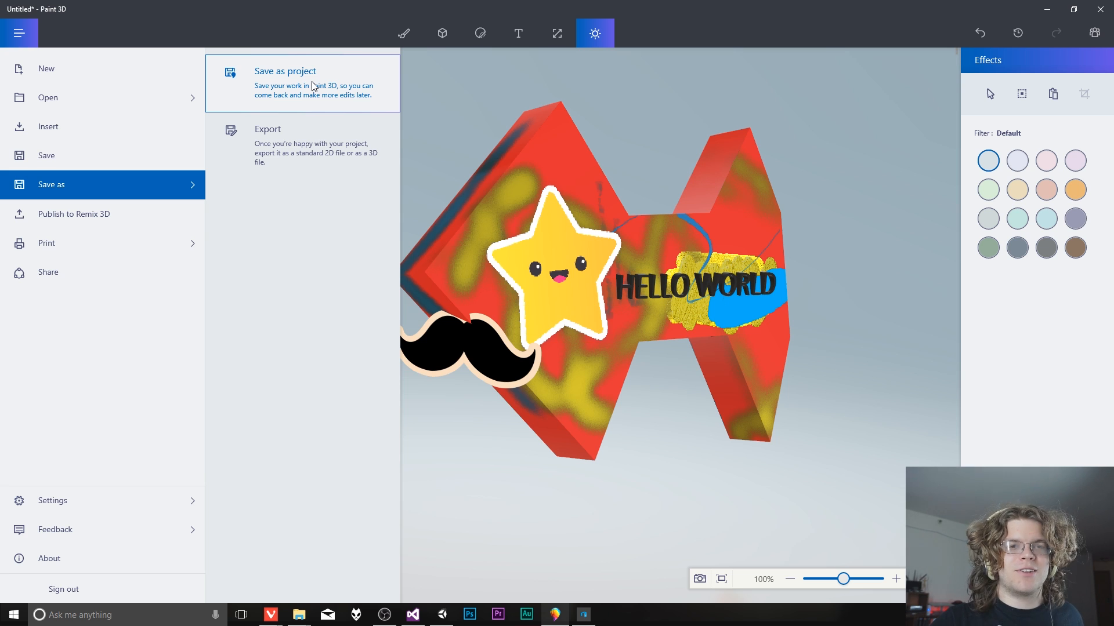
# Step: Choose to save the decorated model as a Paint 3D project
pyautogui.click(312, 86)
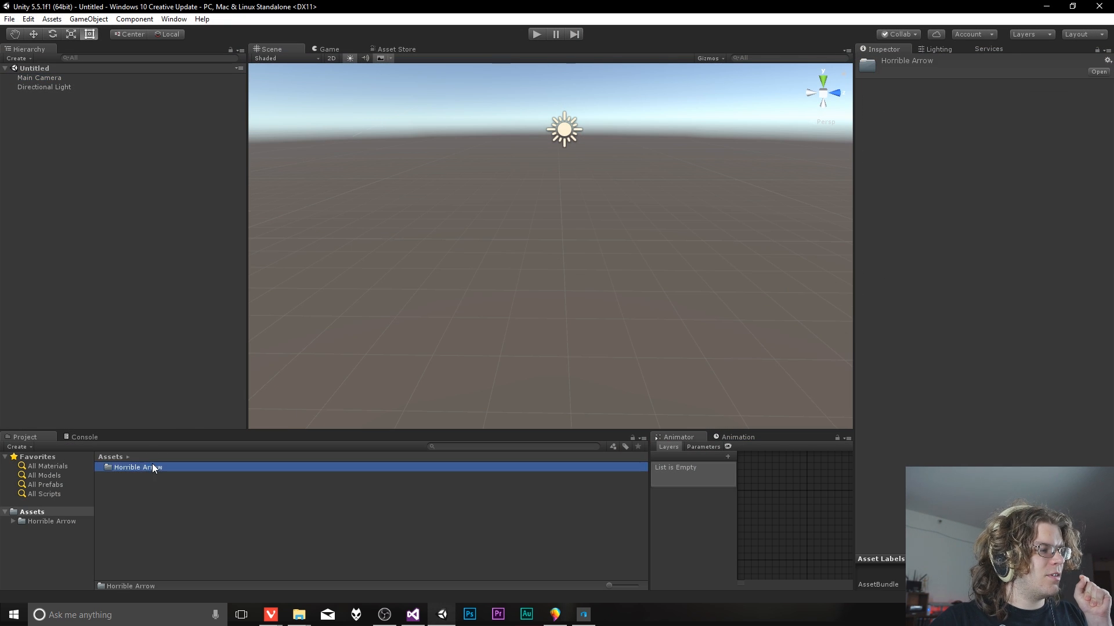
# Step: Switch to Unity, open the 3mf subfolder of the Horrible Arrow assets and select The Horrible Arrow - 3mf file
pyautogui.doubleClick(134, 467)
pyautogui.click(132, 468)
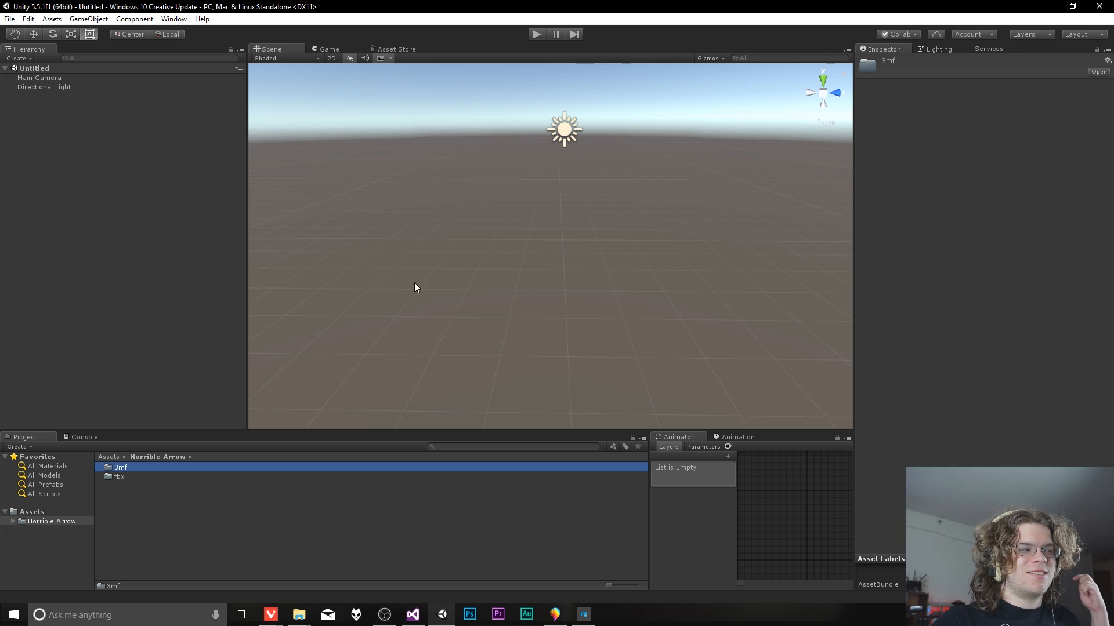
pyautogui.doubleClick(131, 467)
pyautogui.click(131, 468)
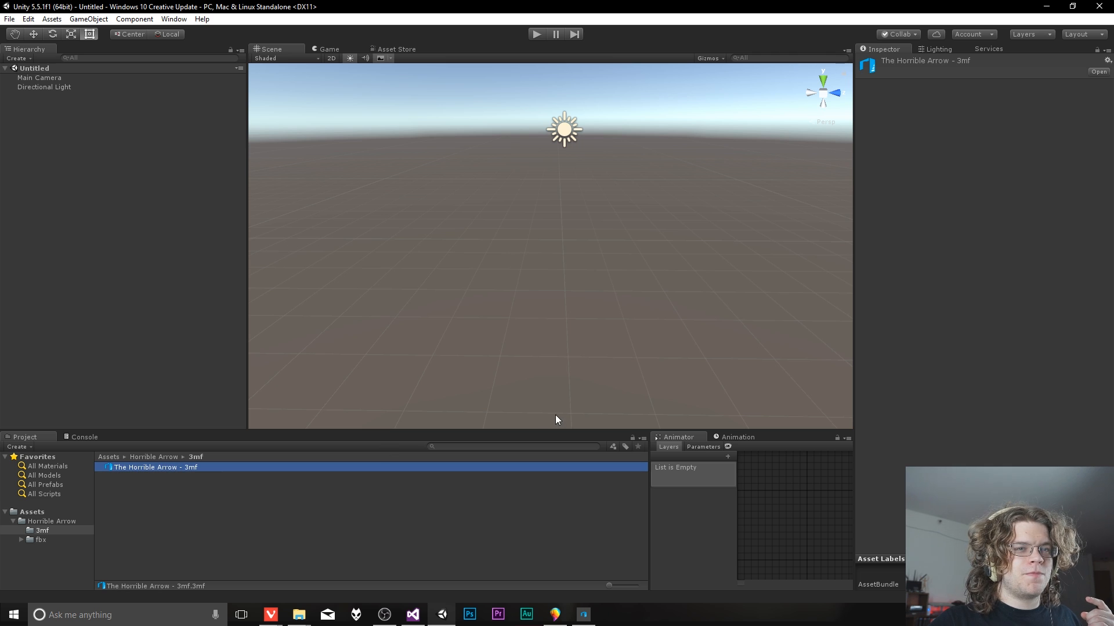
pyautogui.moveTo(144, 468)
pyautogui.mouseDown()
pyautogui.moveTo(653, 216)
pyautogui.moveTo(545, 237)
pyautogui.moveTo(135, 454)
pyautogui.moveTo(143, 470)
pyautogui.mouseUp()
pyautogui.click(144, 470)
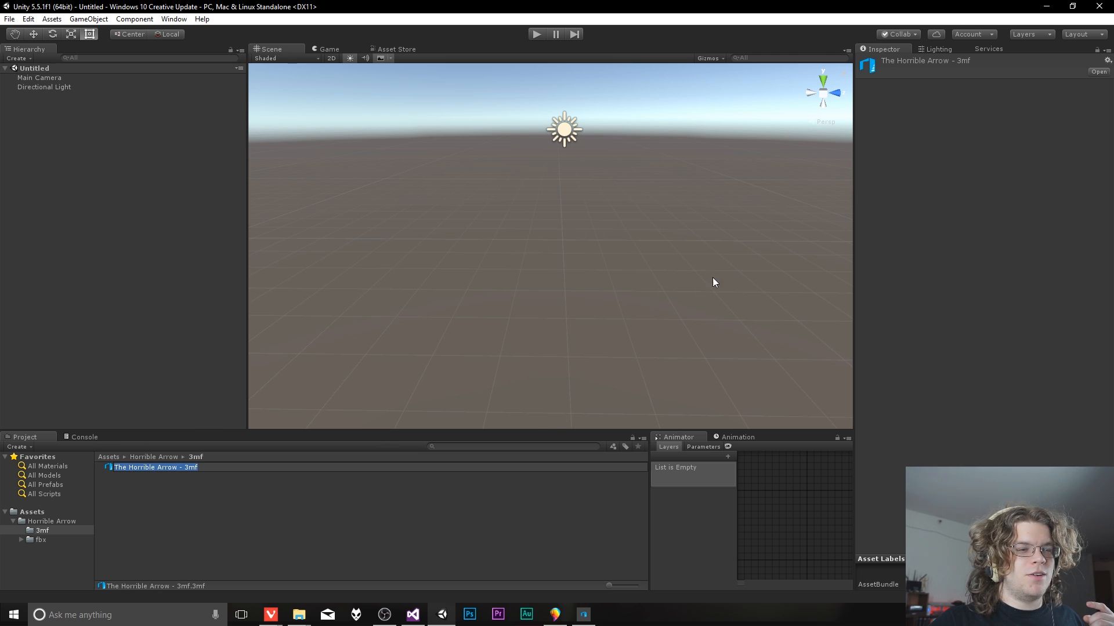
# Step: Place The Horrible Arrow - fbx model from the fbx asset folder into the scene
pyautogui.click(46, 542)
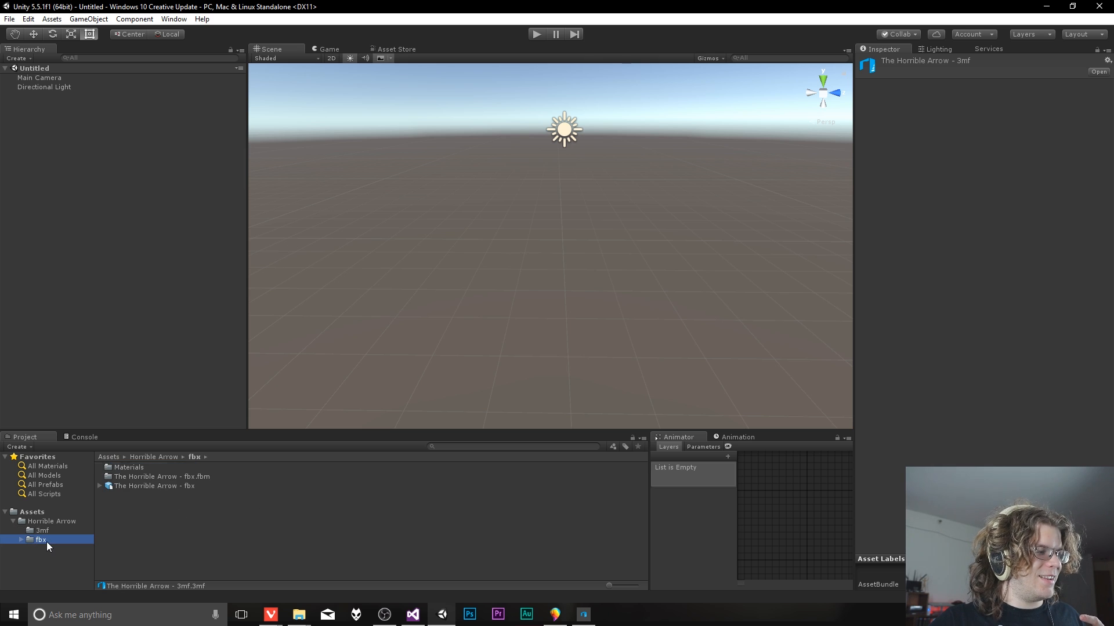
pyautogui.click(154, 485)
pyautogui.click(889, 523)
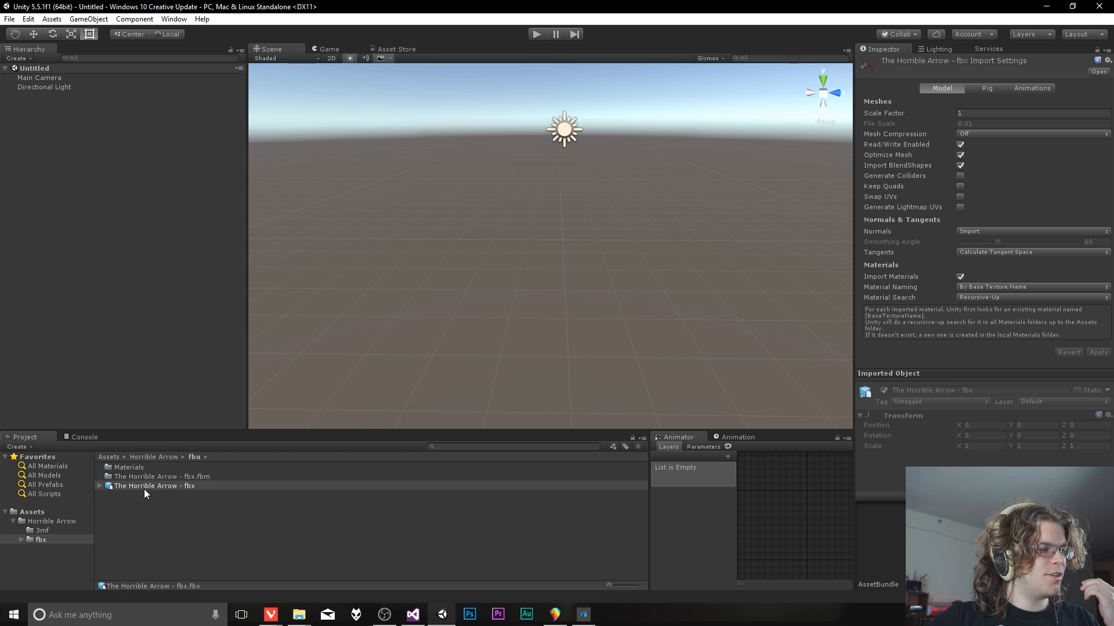
pyautogui.moveTo(143, 487); pyautogui.dragTo(562, 239)
pyautogui.scroll(8, 604, 253)
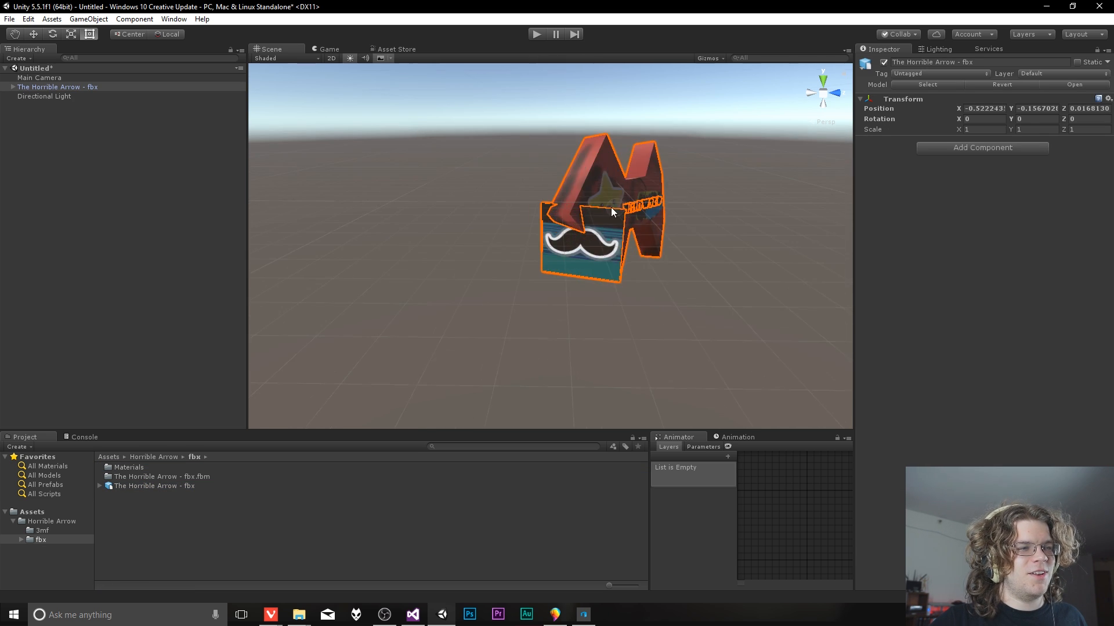
pyautogui.scroll(5, 637, 245)
pyautogui.scroll(-4, 639, 249)
pyautogui.moveTo(661, 290); pyautogui.dragTo(355, 443, button='right')
pyautogui.press('d')
pyautogui.press('w')
# Step: Expand the imported model and its node_id170 child in the hierarchy, and examine the separate letter meshes of the HELLO WORLD text
pyautogui.click(13, 87)
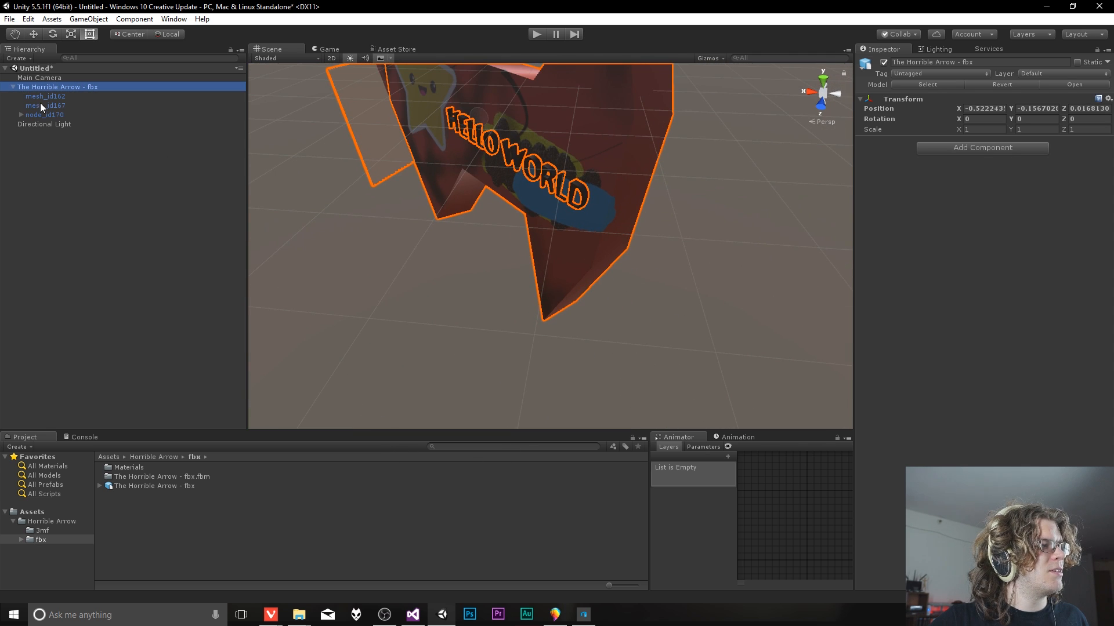
pyautogui.click(21, 115)
pyautogui.click(53, 198)
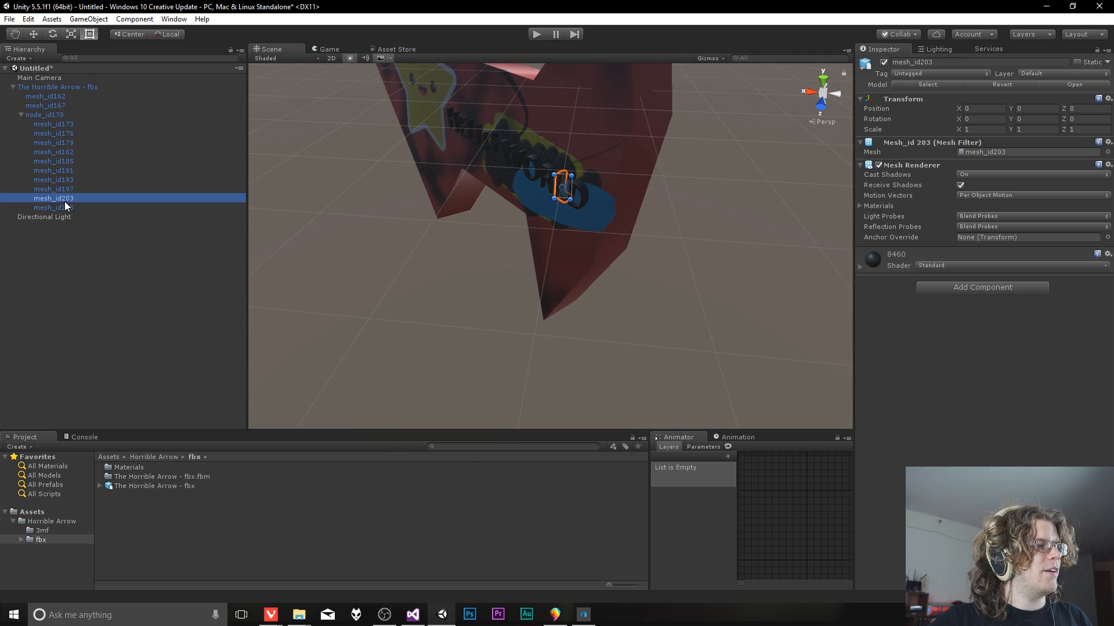
pyautogui.press('Up')
pyautogui.press('Up')
pyautogui.press('Up')
pyautogui.press('Up')
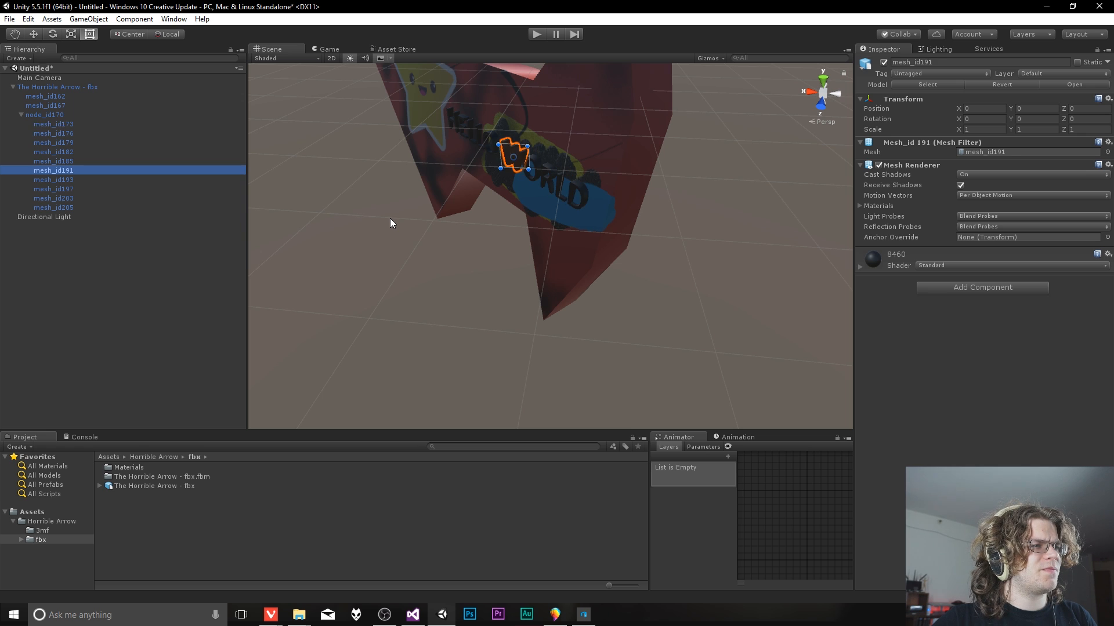
pyautogui.press('Up')
pyautogui.press('Up')
pyautogui.press('Up')
pyautogui.press('Up')
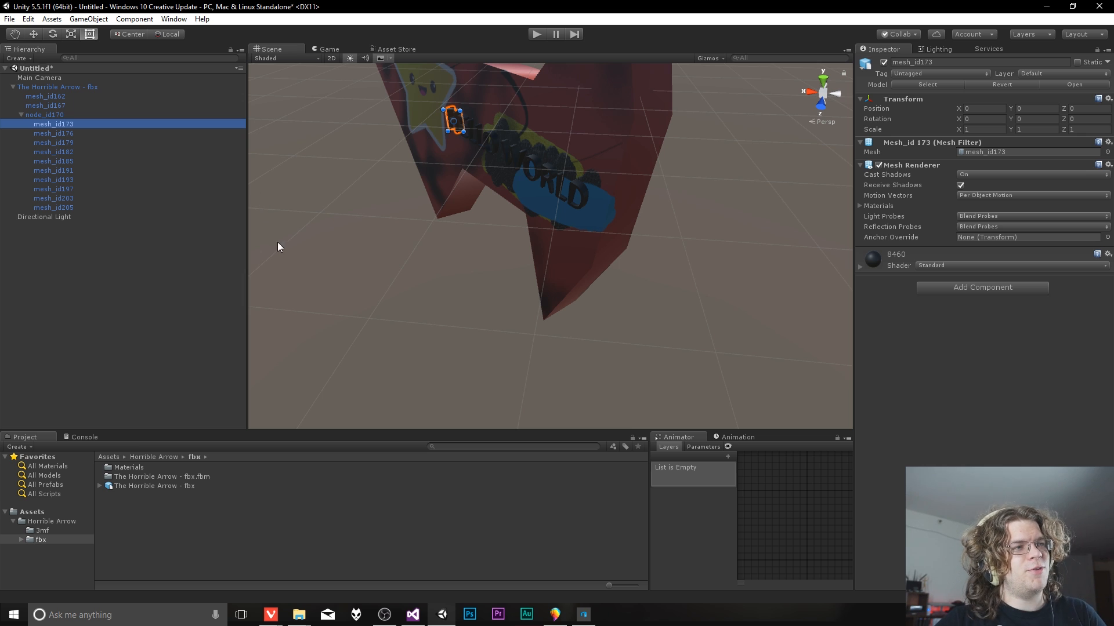
pyautogui.press('Up')
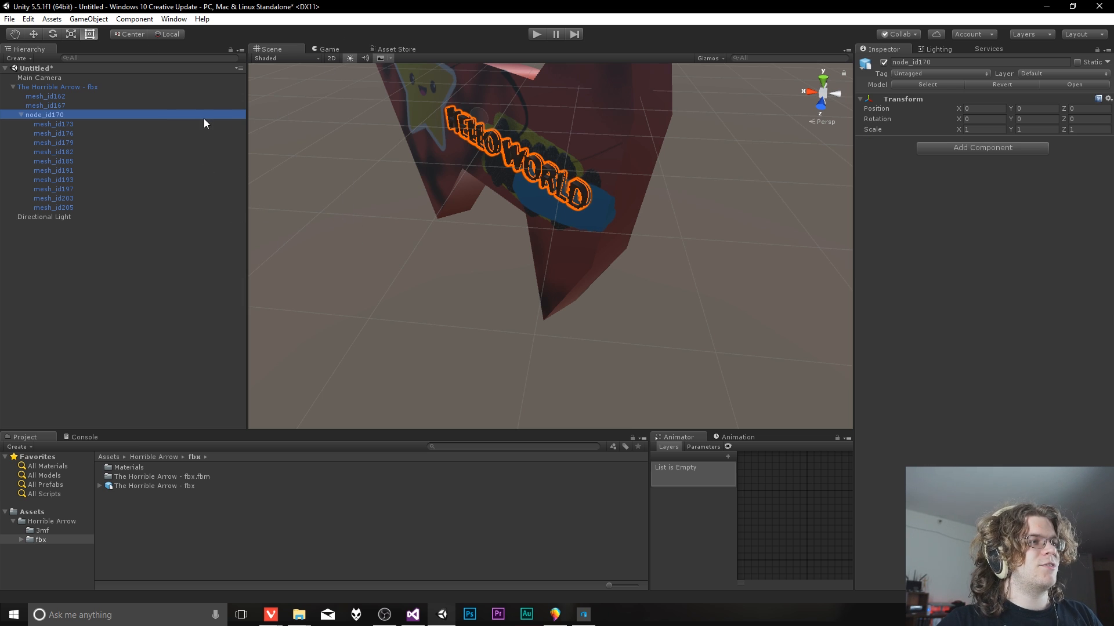
# Step: Select the body mesh mesh_id162 and the moustache mesh mesh_id167 in turn, and examine the moustache's background up close
pyautogui.click(62, 96)
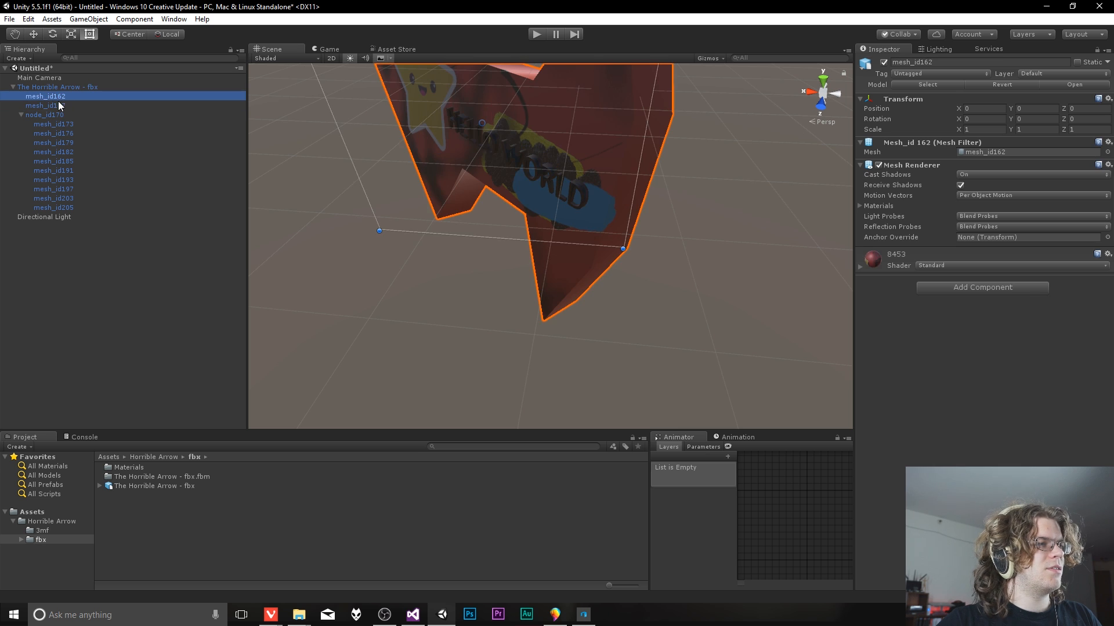
pyautogui.click(58, 103)
pyautogui.keyDown('alt'); pyautogui.moveTo(384, 284); pyautogui.dragTo(490, 311); pyautogui.keyUp('alt')
pyautogui.moveTo(490, 310); pyautogui.dragTo(572, 305, button='right')
pyautogui.press('a')
pyautogui.press('w')
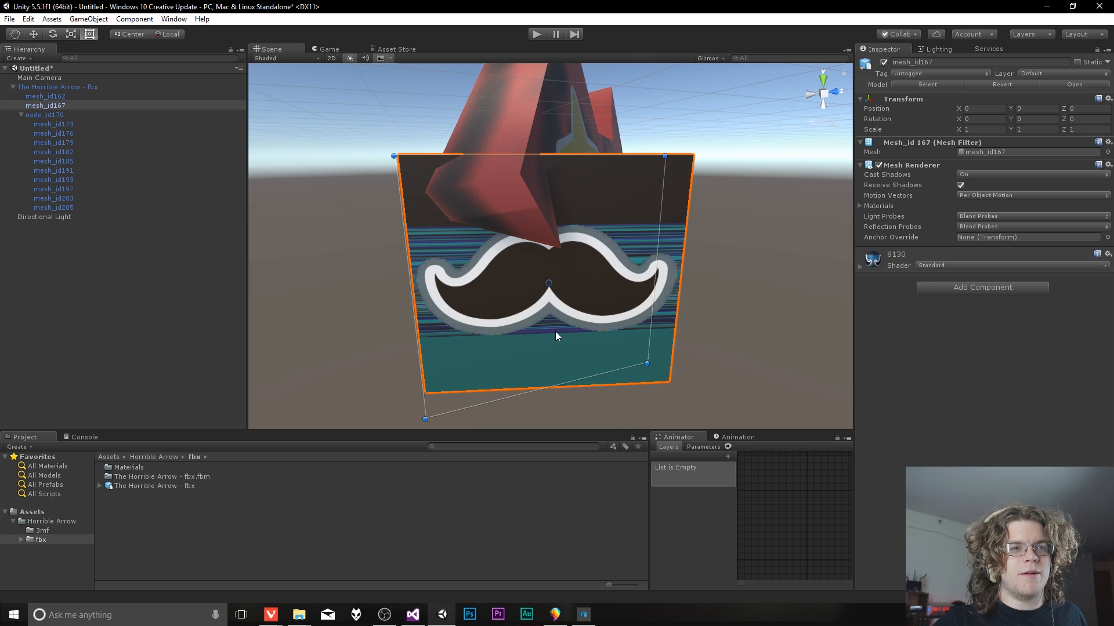
# Step: Expand the moustache mesh's material settings and set its Rendering Mode to Transparent
pyautogui.click(930, 267)
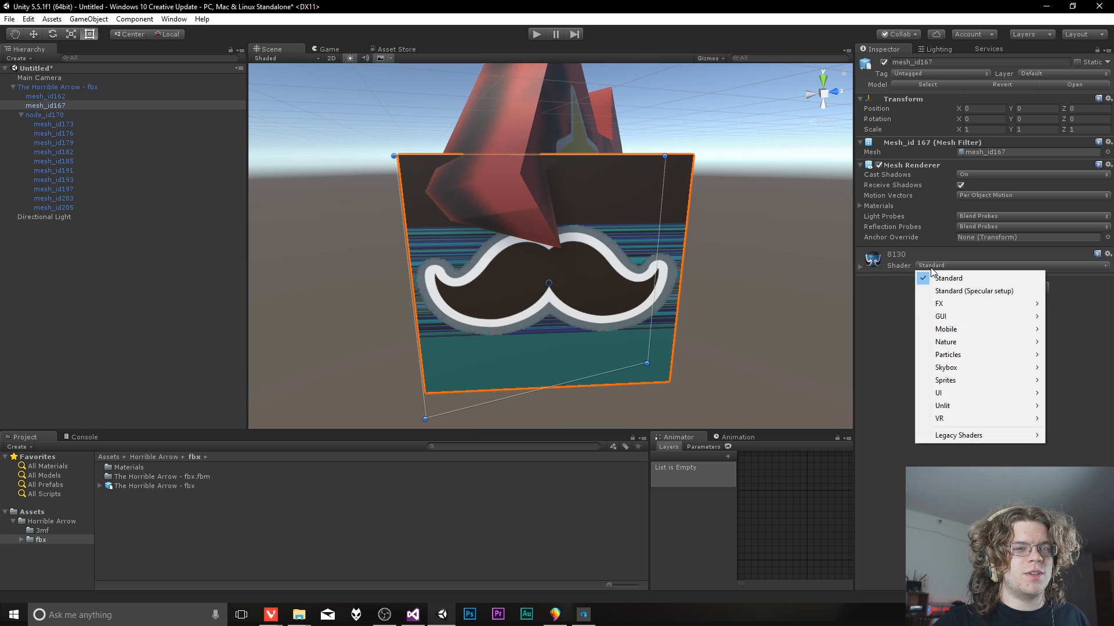
pyautogui.click(900, 261)
pyautogui.click(899, 266)
pyautogui.click(972, 282)
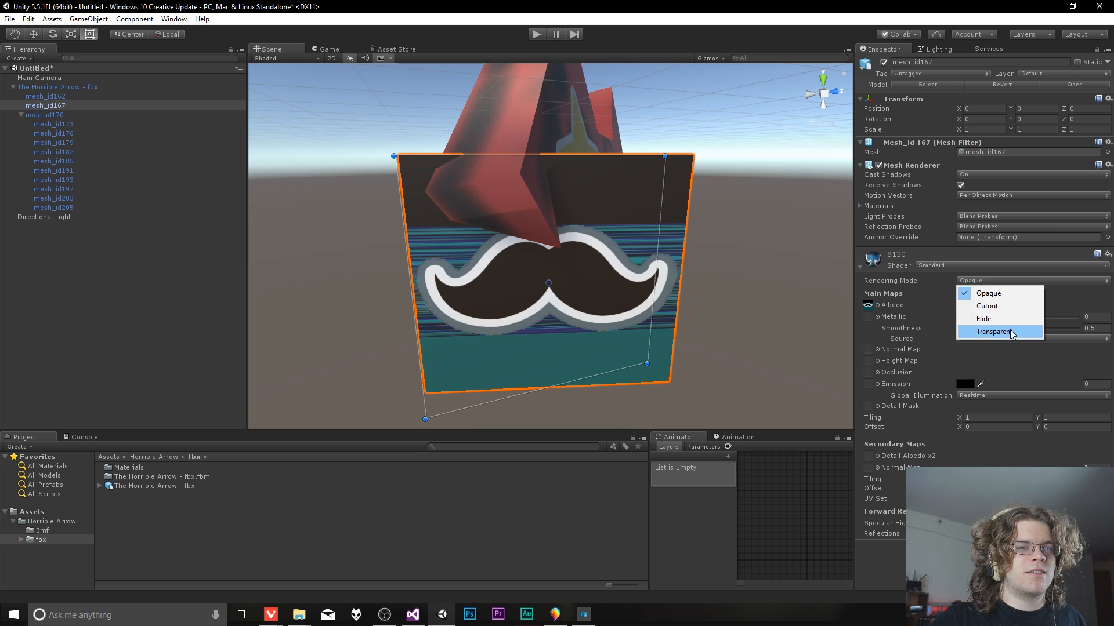
pyautogui.click(994, 332)
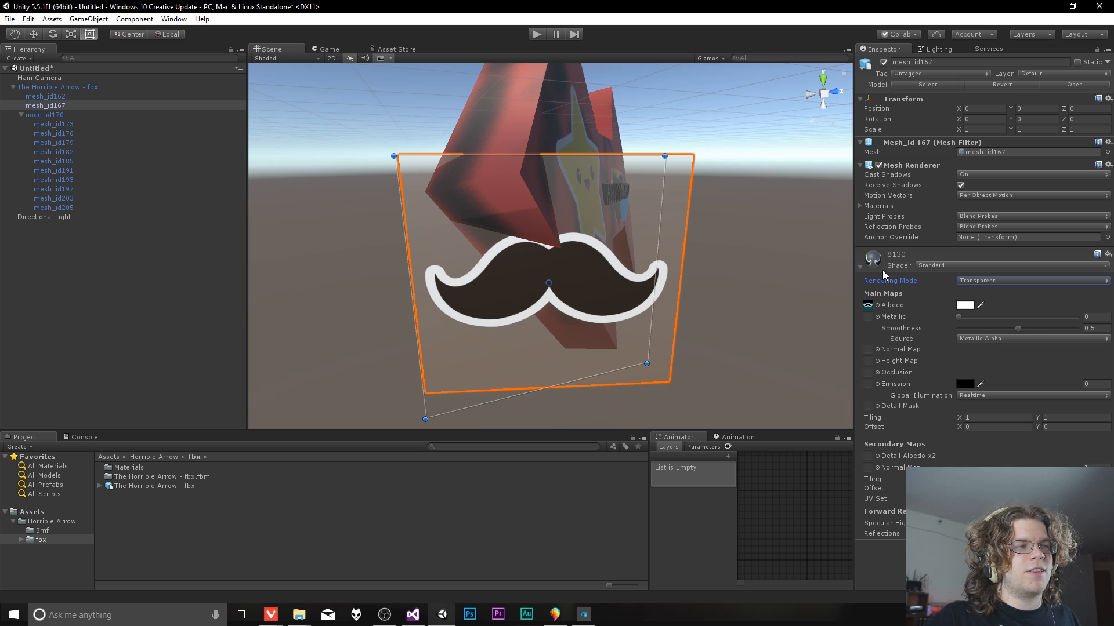
# Step: Try the Fade rendering mode on the moustache material and replace it with Cutout
pyautogui.click(991, 281)
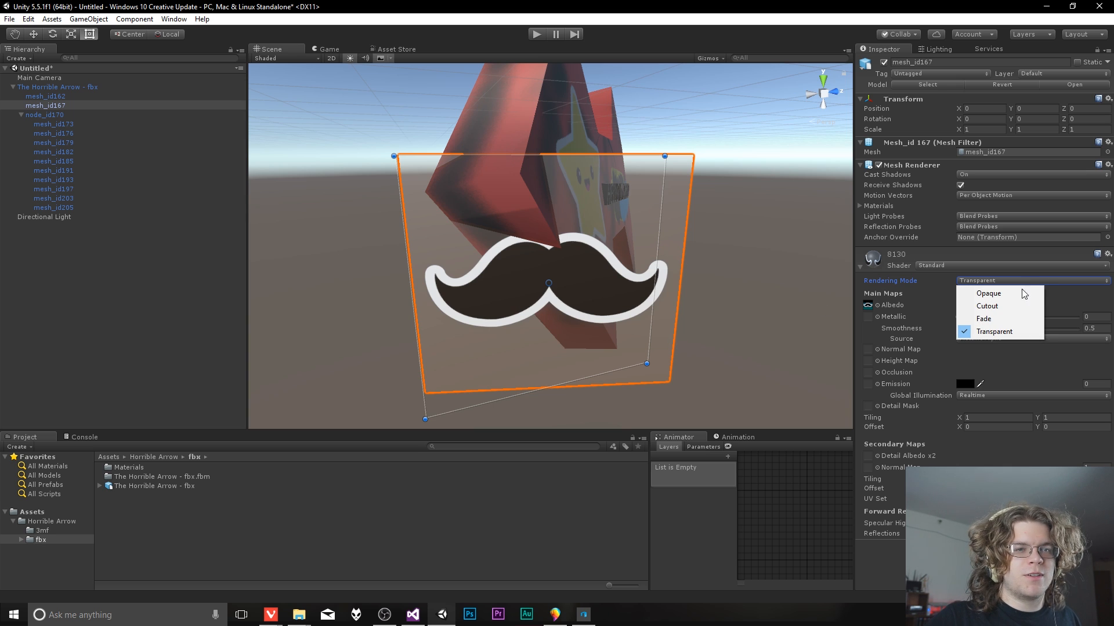
pyautogui.click(991, 318)
pyautogui.moveTo(586, 278); pyautogui.dragTo(522, 279, button='right')
pyautogui.click(1000, 281)
pyautogui.click(980, 301)
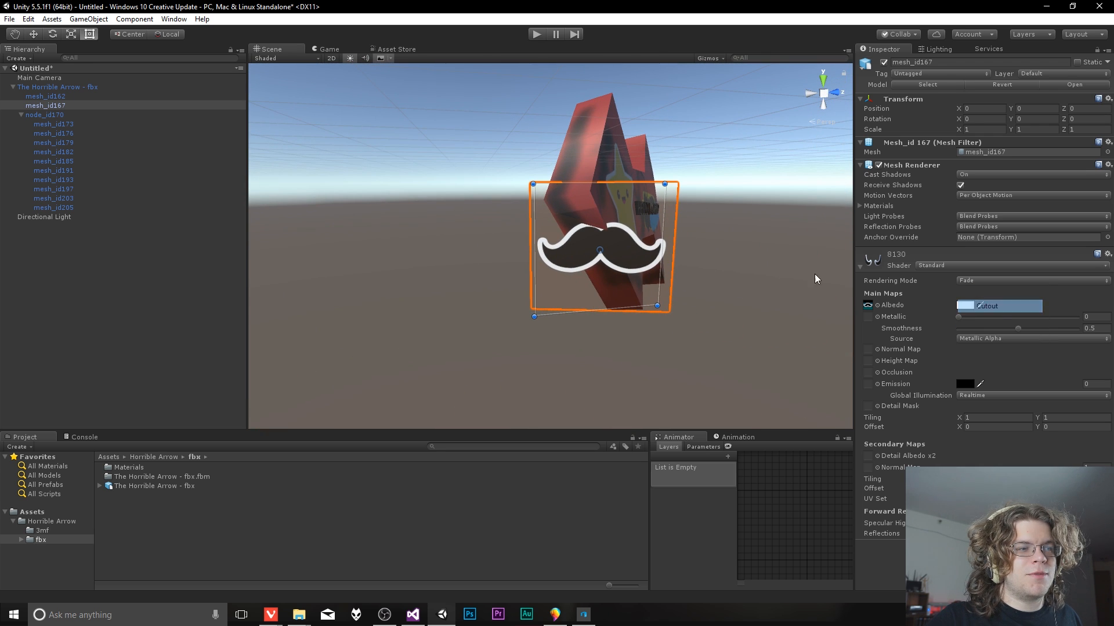
# Step: Select the Directional Light in the scene and set its X rotation to 69.99
pyautogui.moveTo(589, 227); pyautogui.dragTo(626, 258, button='right')
pyautogui.click(573, 165)
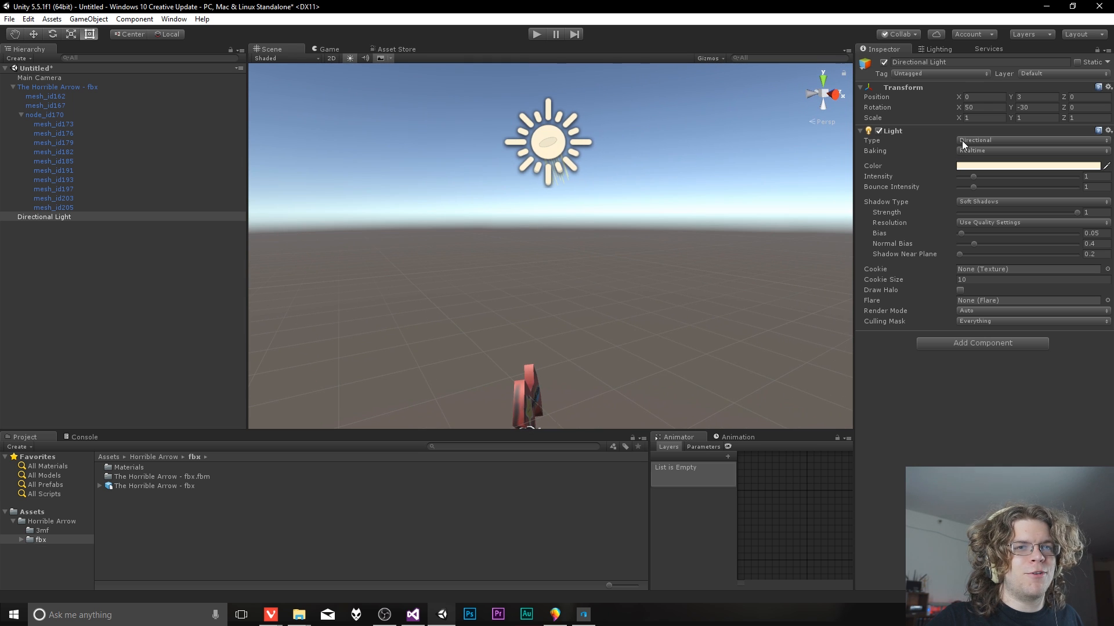
pyautogui.moveTo(959, 106); pyautogui.dragTo(924, 108)
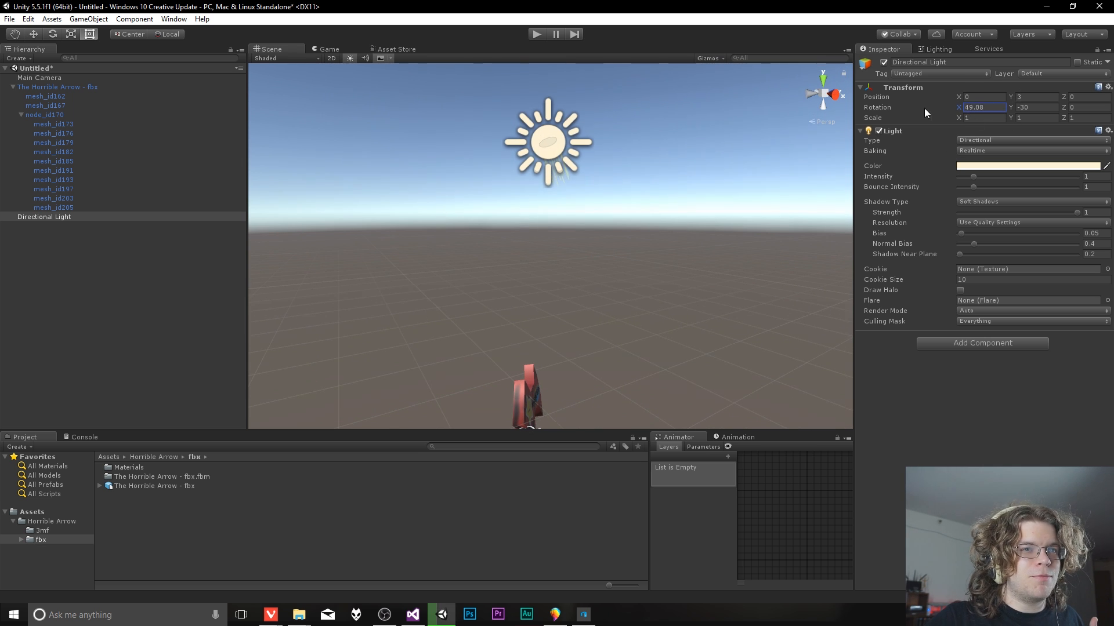
pyautogui.moveTo(823, 98); pyautogui.dragTo(372, 307)
pyautogui.moveTo(603, 318); pyautogui.dragTo(497, 428, button='right')
pyautogui.press('w')
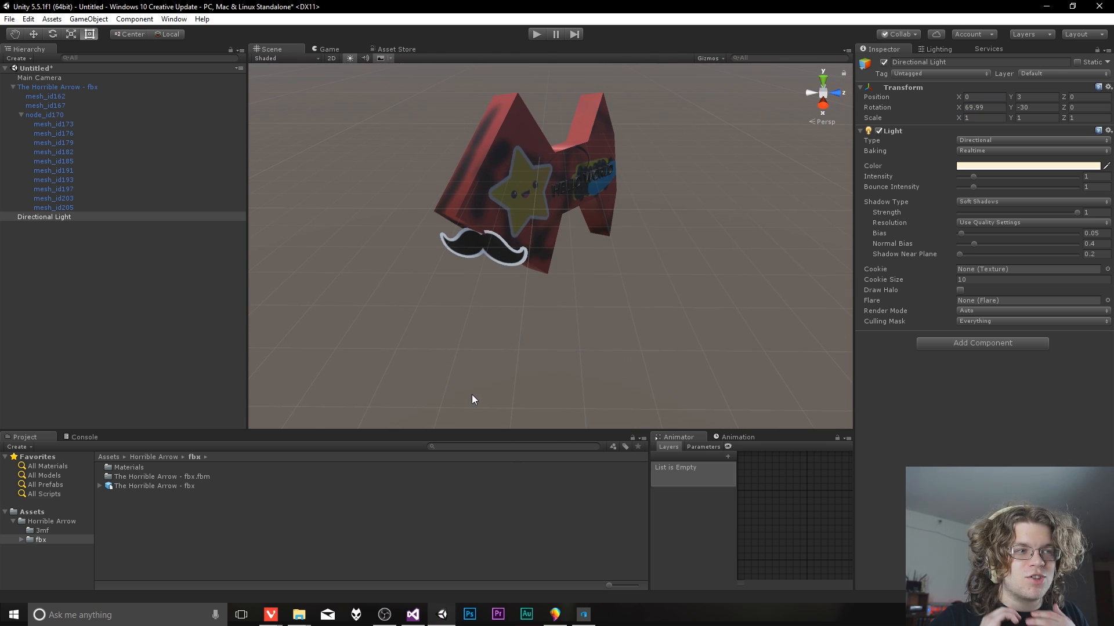
# Step: Examine the imported model from several angles, checking the 3D text, star sticker, moustache and painted sides
pyautogui.moveTo(557, 128); pyautogui.dragTo(468, 172, button='right')
pyautogui.press('w')
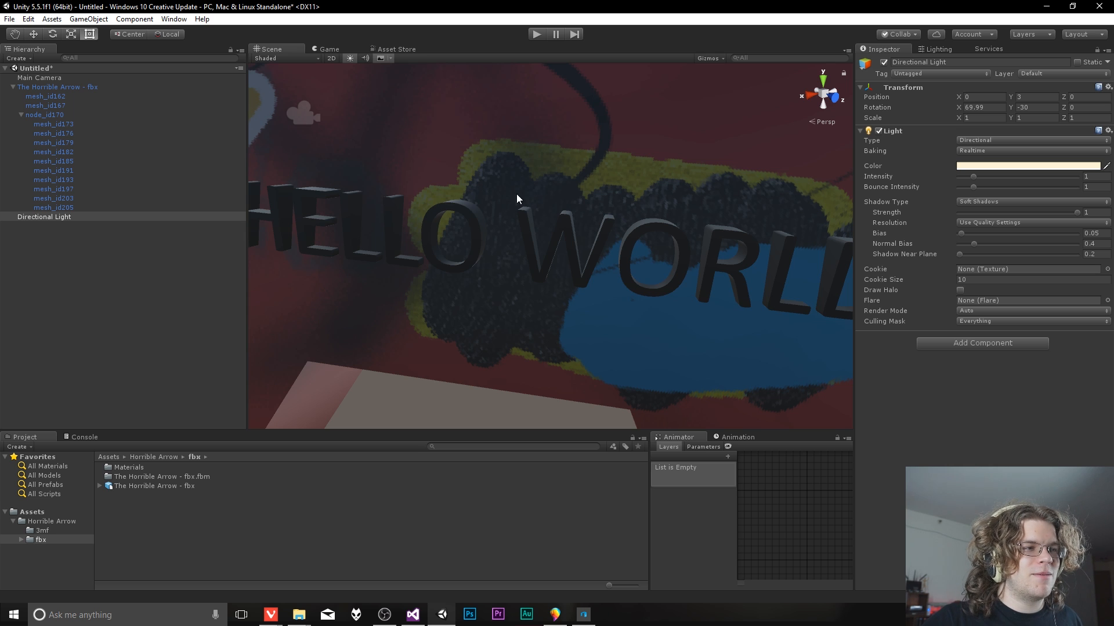
pyautogui.moveTo(556, 331); pyautogui.dragTo(445, 301, button='right')
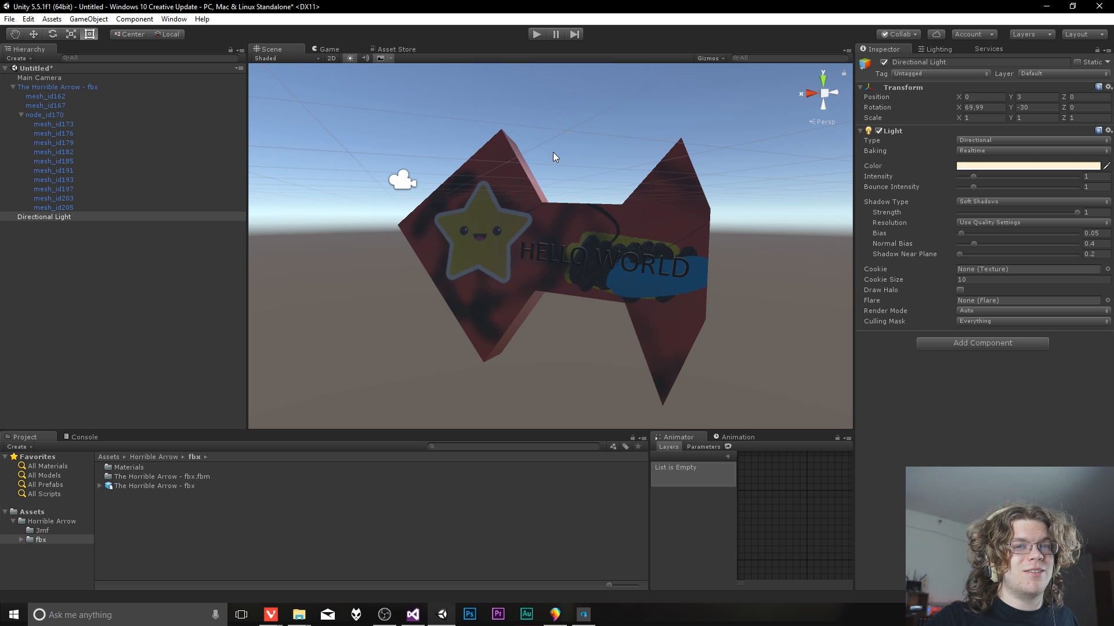
pyautogui.moveTo(592, 305); pyautogui.dragTo(618, 335, button='right')
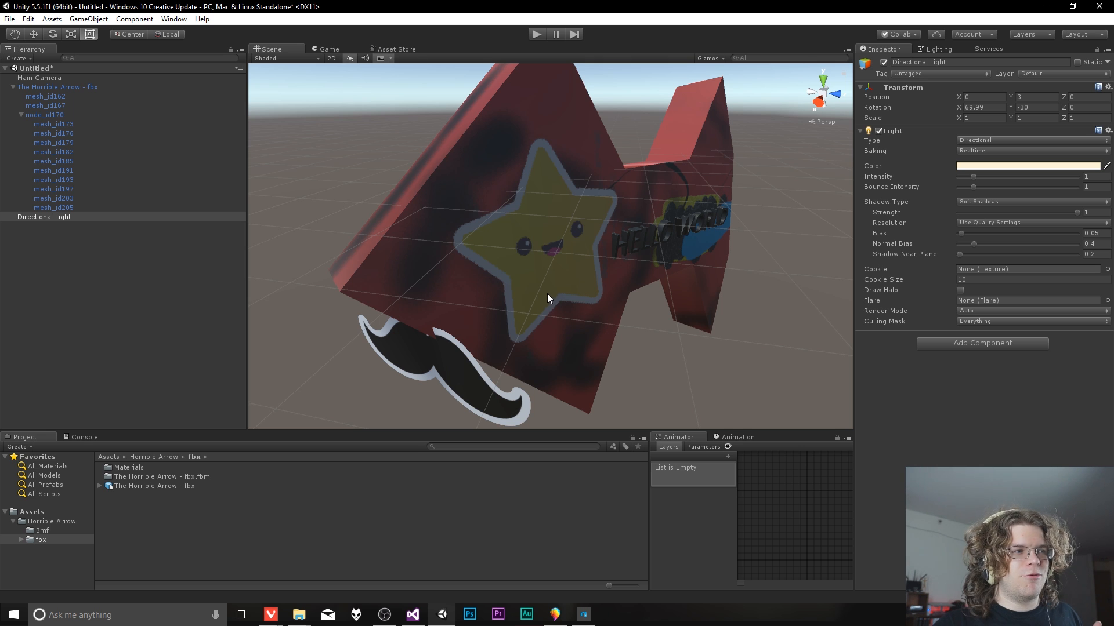
pyautogui.moveTo(549, 296); pyautogui.dragTo(647, 376, button='right')
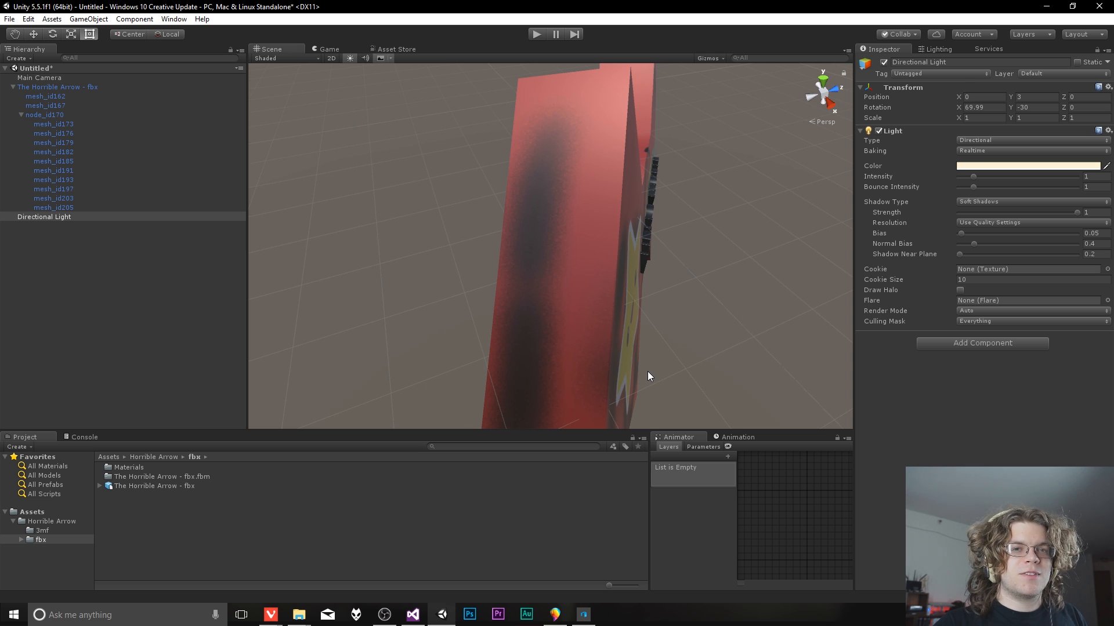
pyautogui.moveTo(636, 405); pyautogui.dragTo(486, 312, button='right')
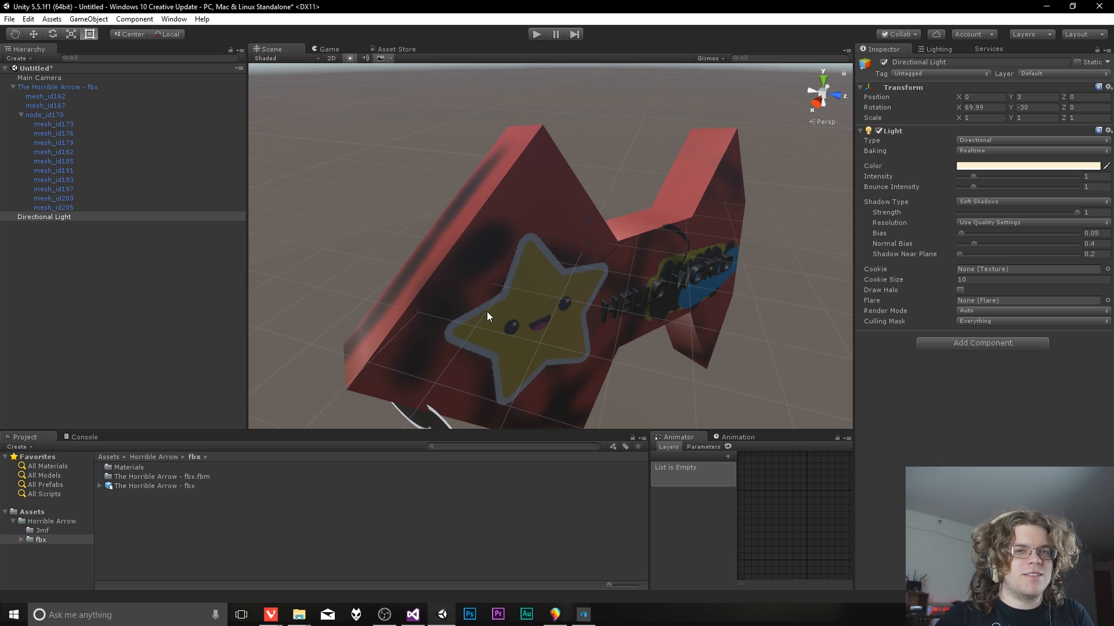
pyautogui.moveTo(486, 311)
pyautogui.mouseDown(button='right')
pyautogui.moveTo(527, 298)
pyautogui.moveTo(440, 363)
pyautogui.moveTo(455, 371)
pyautogui.moveTo(472, 323)
pyautogui.mouseUp(button='right')
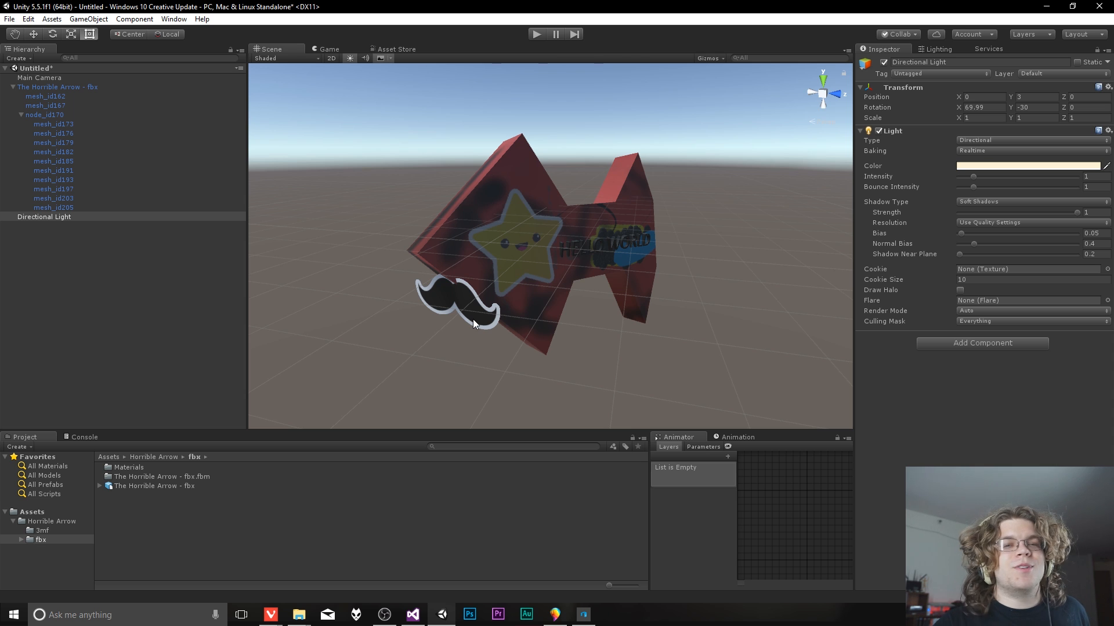
pyautogui.moveTo(530, 329)
pyautogui.mouseDown(button='right')
pyautogui.moveTo(649, 315)
pyautogui.moveTo(535, 326)
pyautogui.mouseUp(button='right')
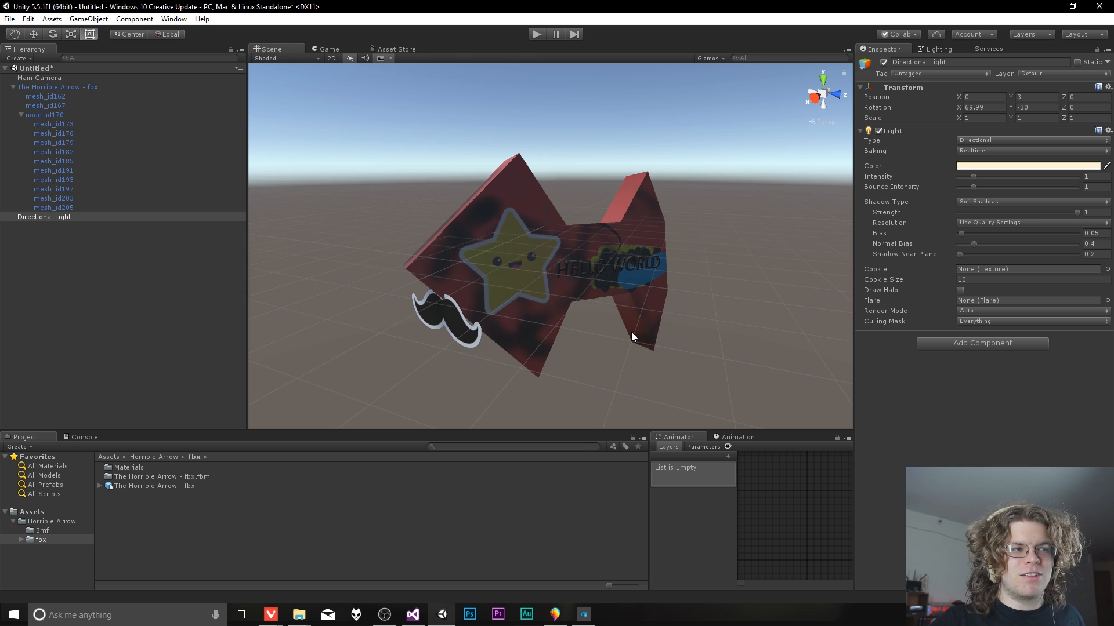
pyautogui.moveTo(631, 332); pyautogui.dragTo(451, 207, button='right')
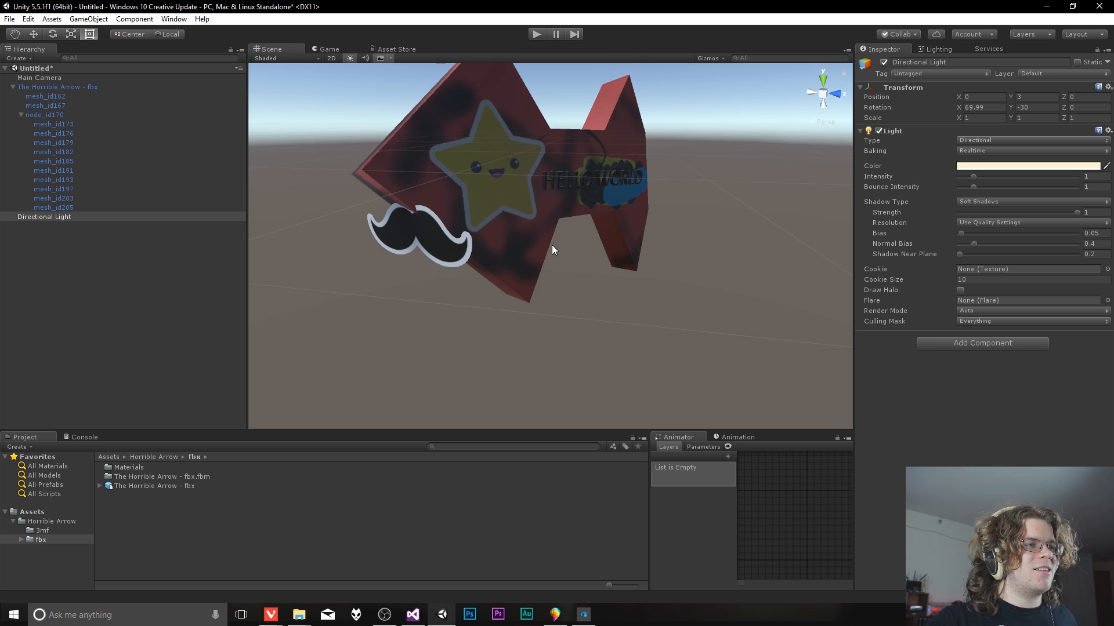
pyautogui.moveTo(551, 249); pyautogui.dragTo(450, 326, button='right')
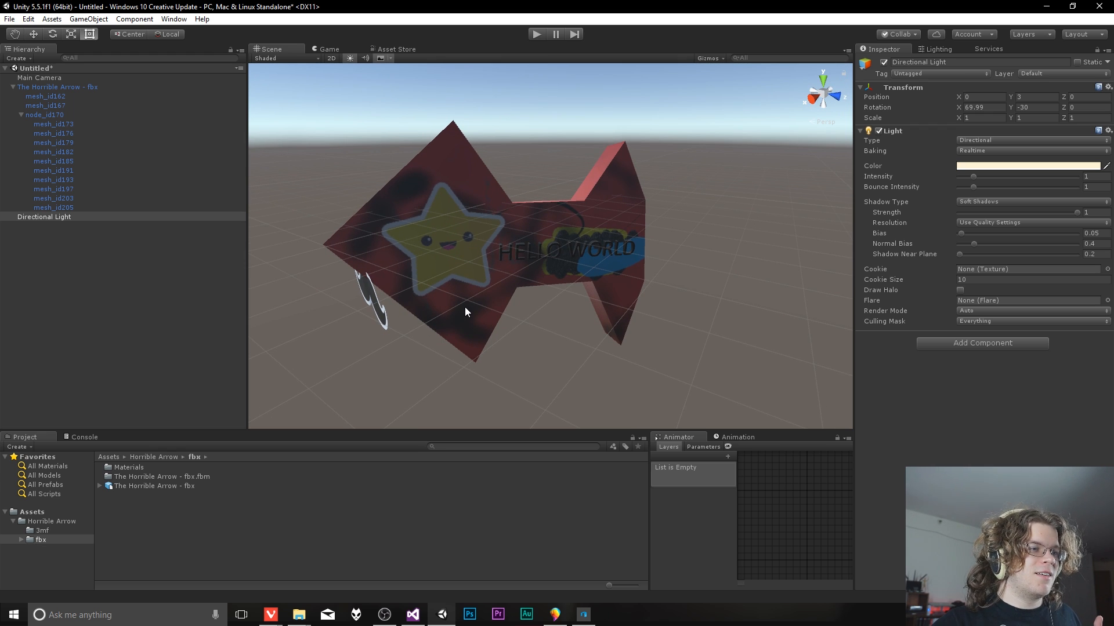
pyautogui.moveTo(464, 280); pyautogui.dragTo(441, 266, button='right')
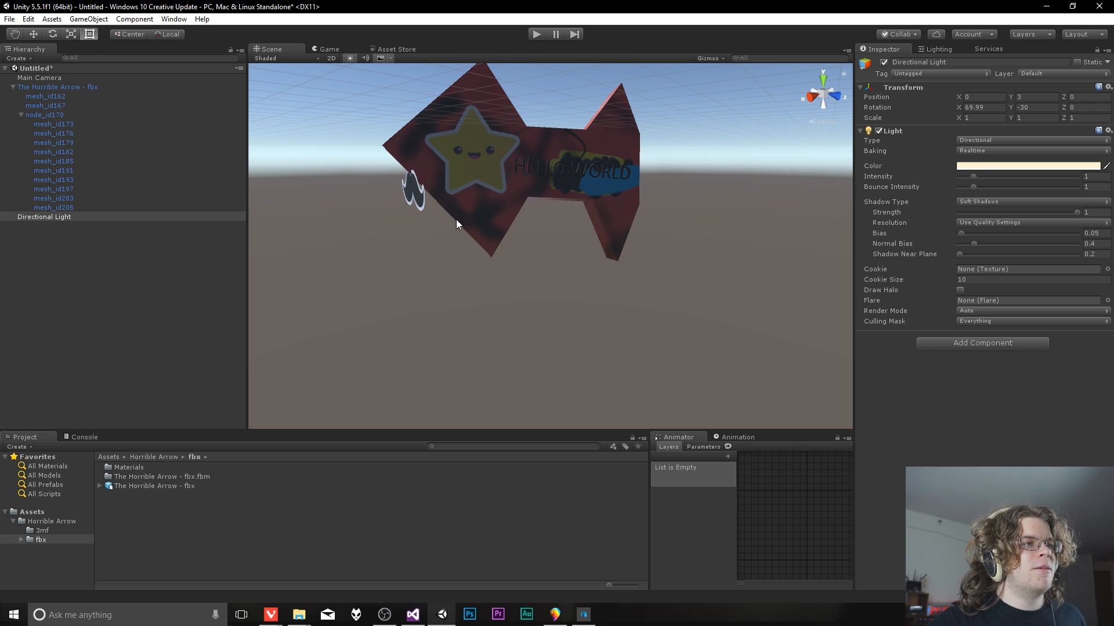
pyautogui.keyDown('alt'); pyautogui.moveTo(456, 220); pyautogui.dragTo(545, 267); pyautogui.keyUp('alt')
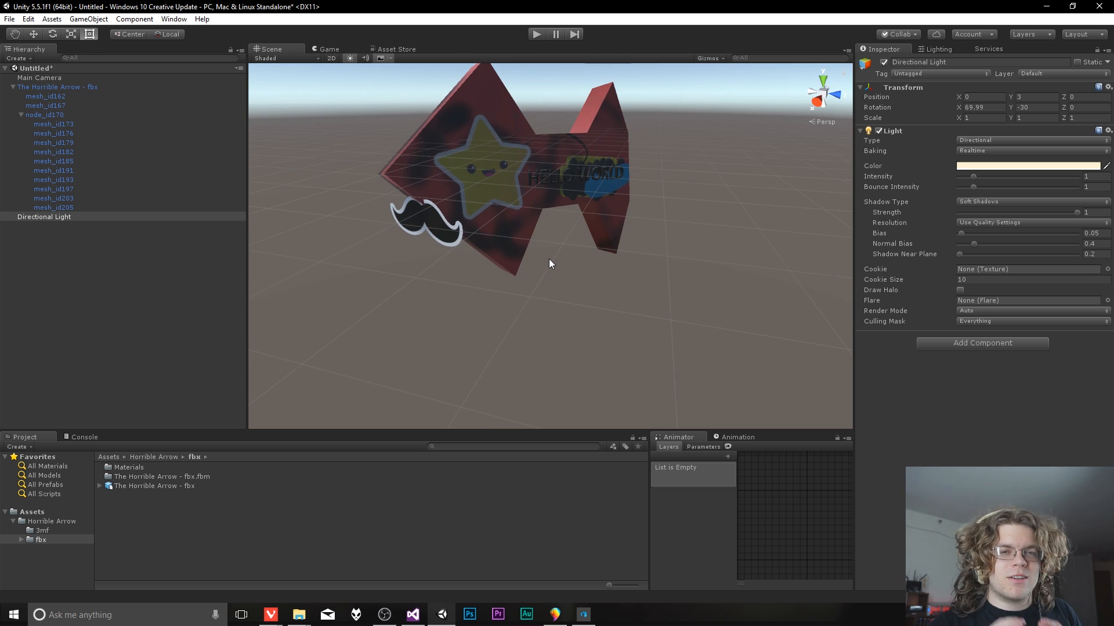
# Step: Clear the selection in the Unity scene and switch to 3D Builder
pyautogui.click(519, 194)
pyautogui.click(558, 296)
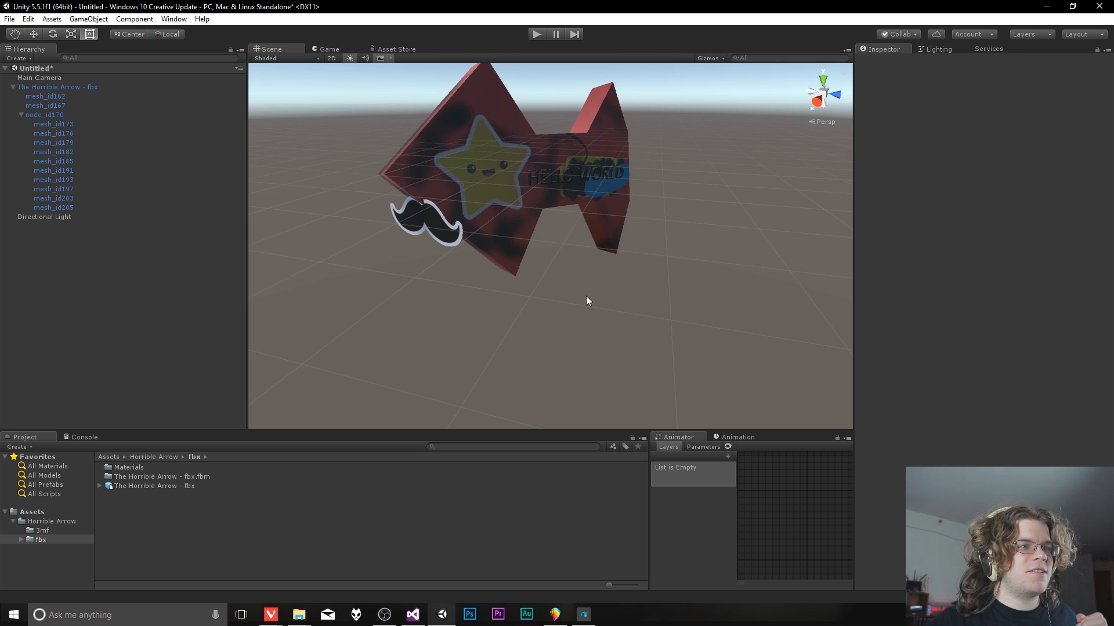
pyautogui.click(583, 614)
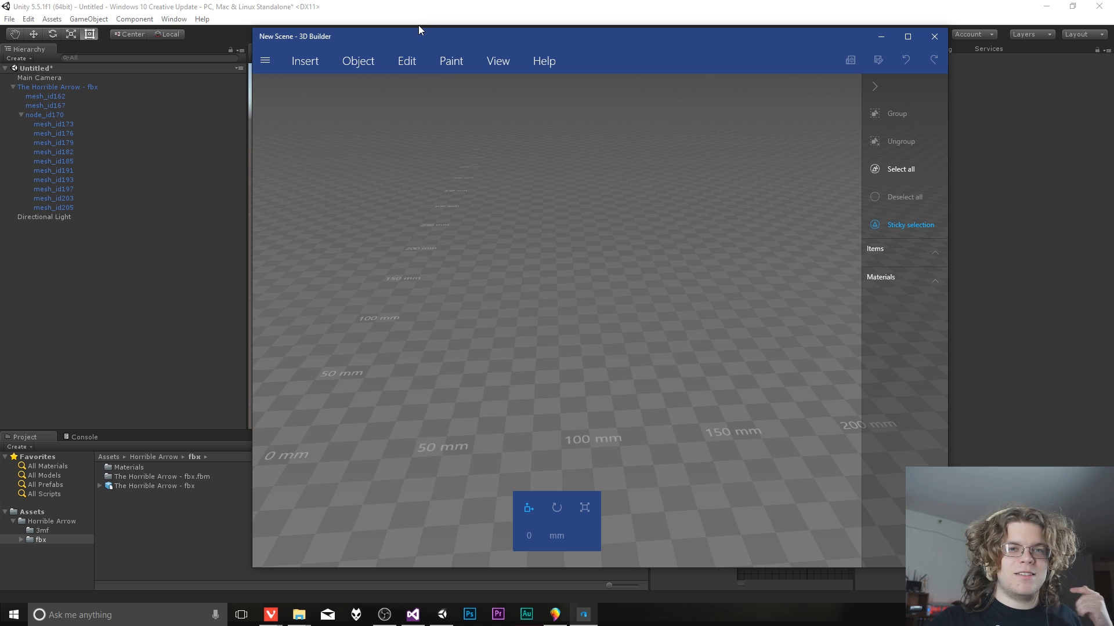
# Step: Maximize the window and add the recent World of Zero Logo - No Text model to the scene
pyautogui.click(310, 63)
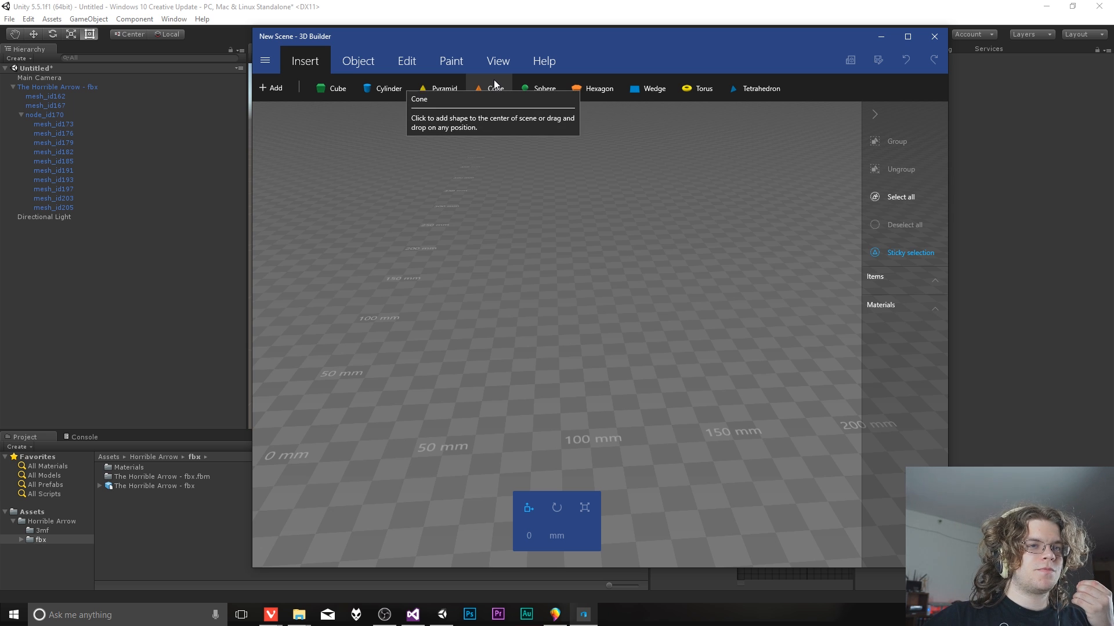
pyautogui.click(906, 37)
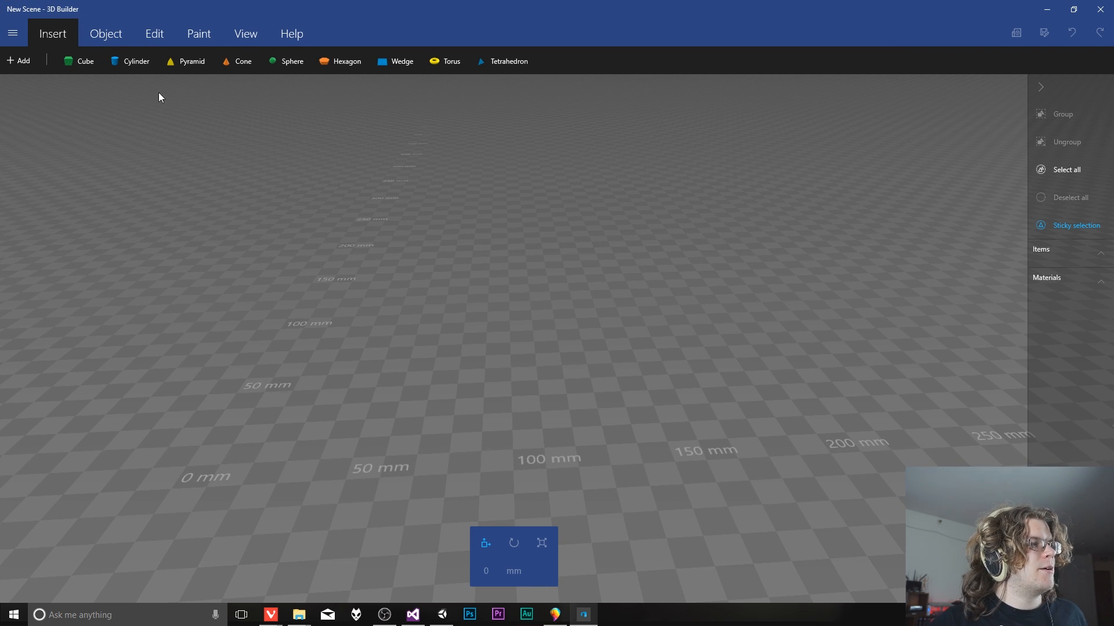
pyautogui.click(22, 63)
pyautogui.scroll(-4, 657, 336)
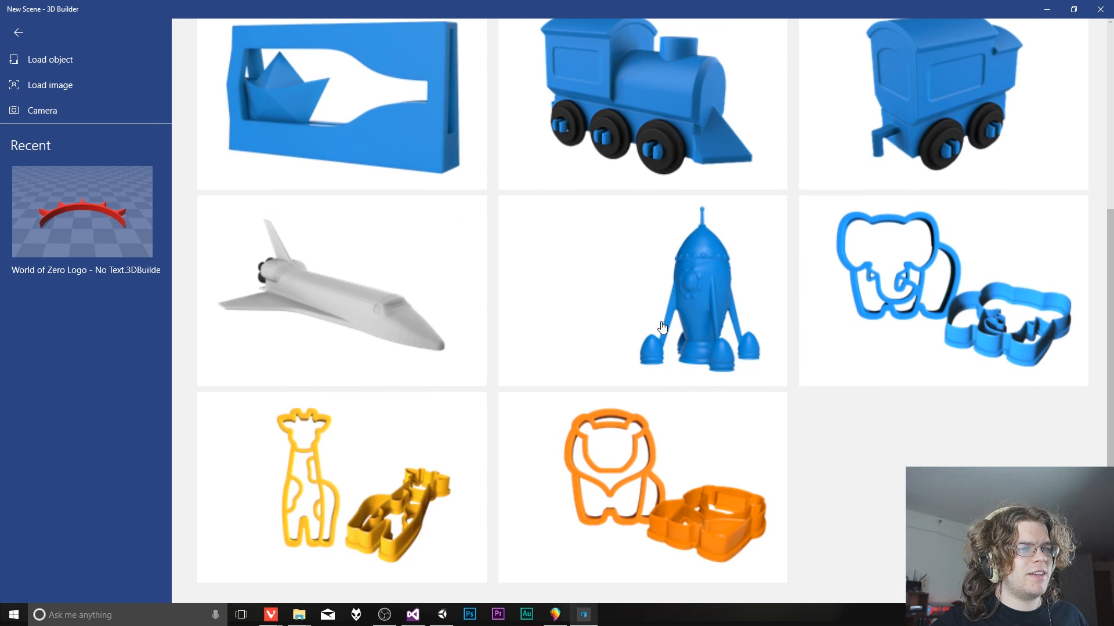
pyautogui.scroll(2, 658, 331)
pyautogui.scroll(2, 658, 331)
pyautogui.click(109, 224)
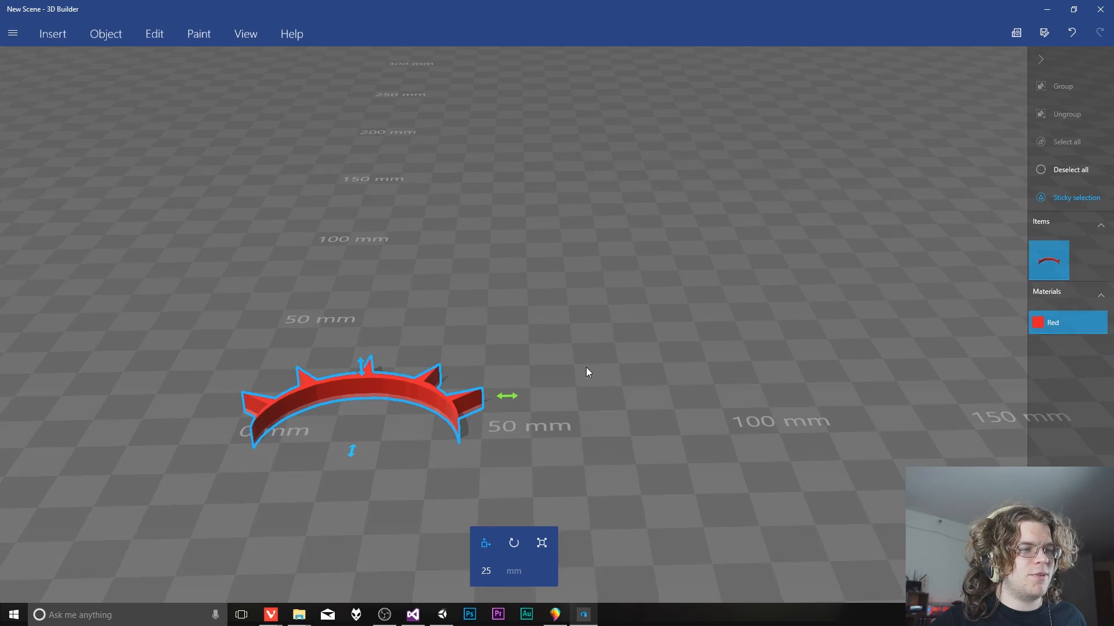
# Step: Examine the red logo arch up close and look through the available object, edit and file commands
pyautogui.moveTo(617, 203); pyautogui.dragTo(609, 402, button='right')
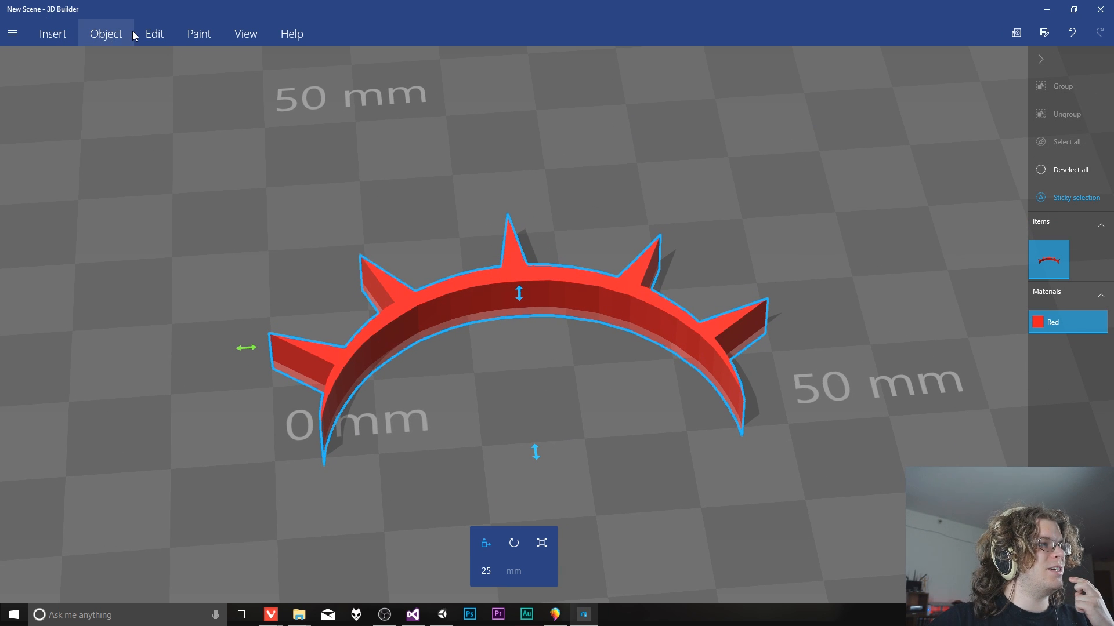
pyautogui.click(95, 33)
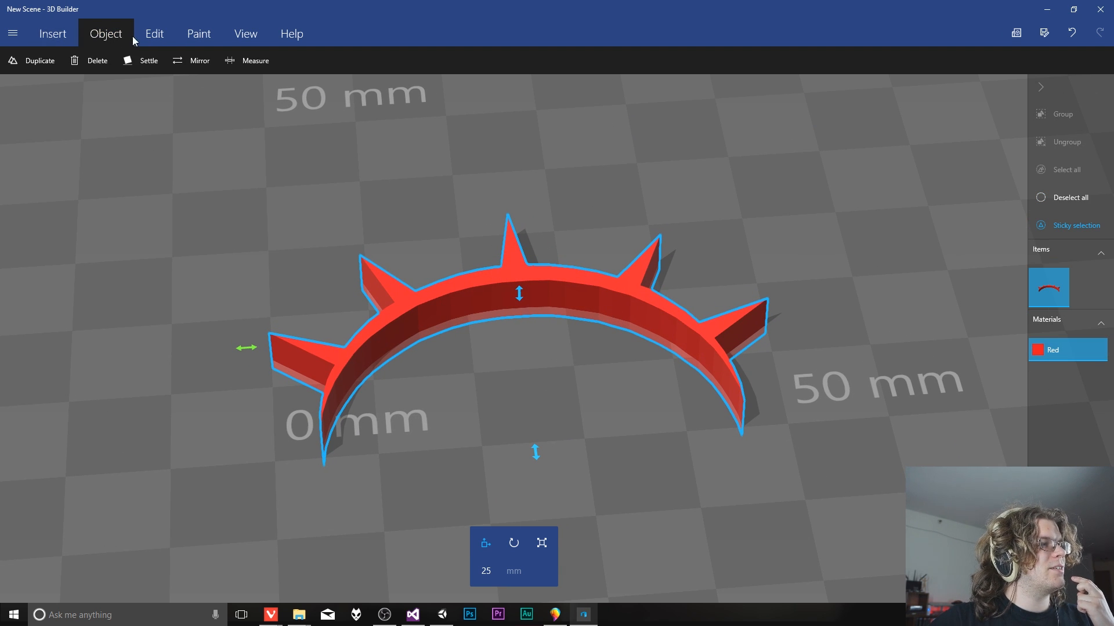
pyautogui.click(155, 34)
pyautogui.click(13, 31)
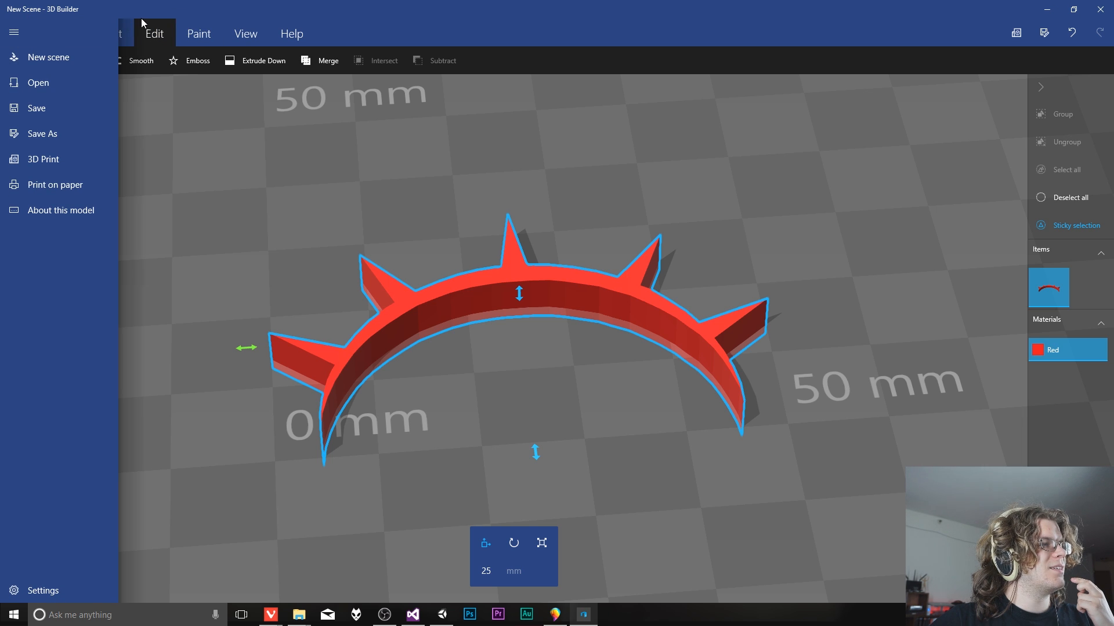
pyautogui.click(207, 32)
pyautogui.click(76, 35)
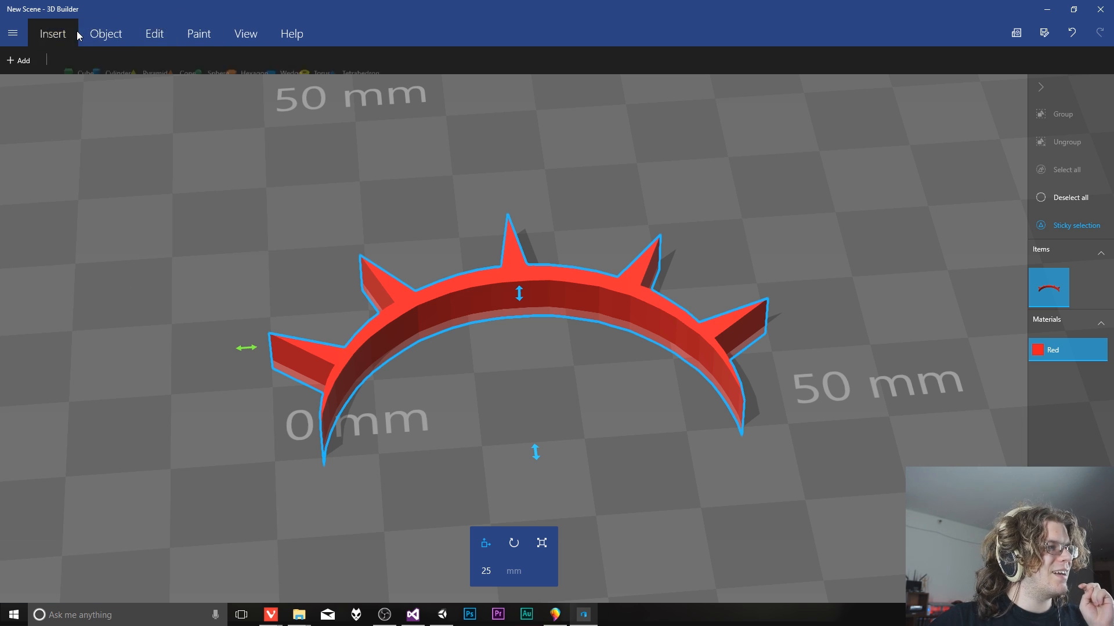
# Step: Load the World of Zero Logo image for 3D conversion and inspect its Contour preview from above and from the side
pyautogui.click(23, 60)
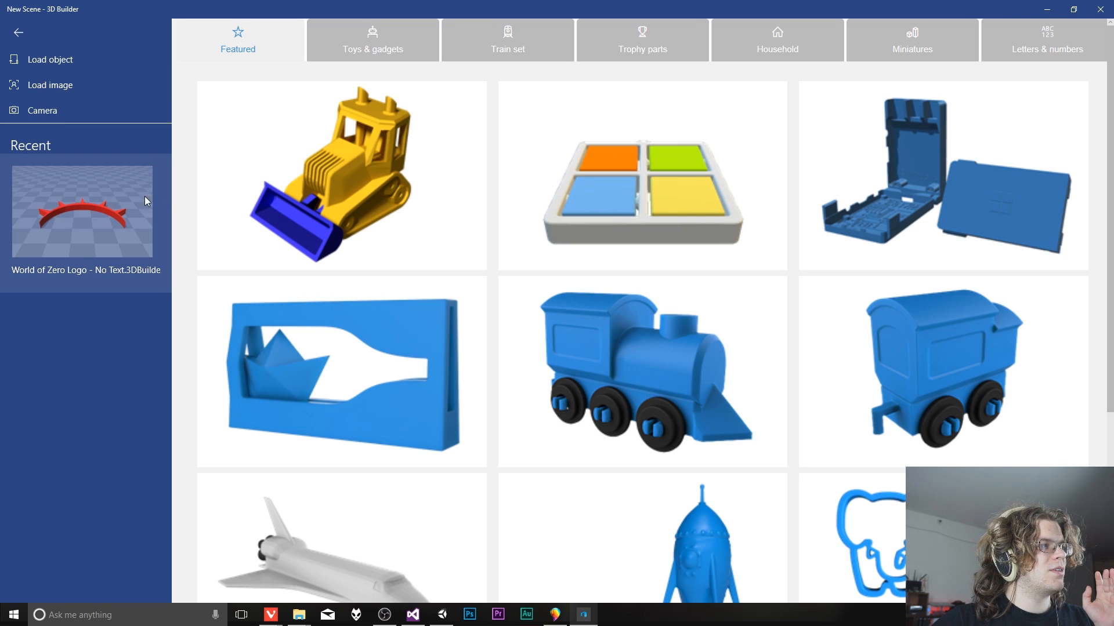
pyautogui.click(73, 85)
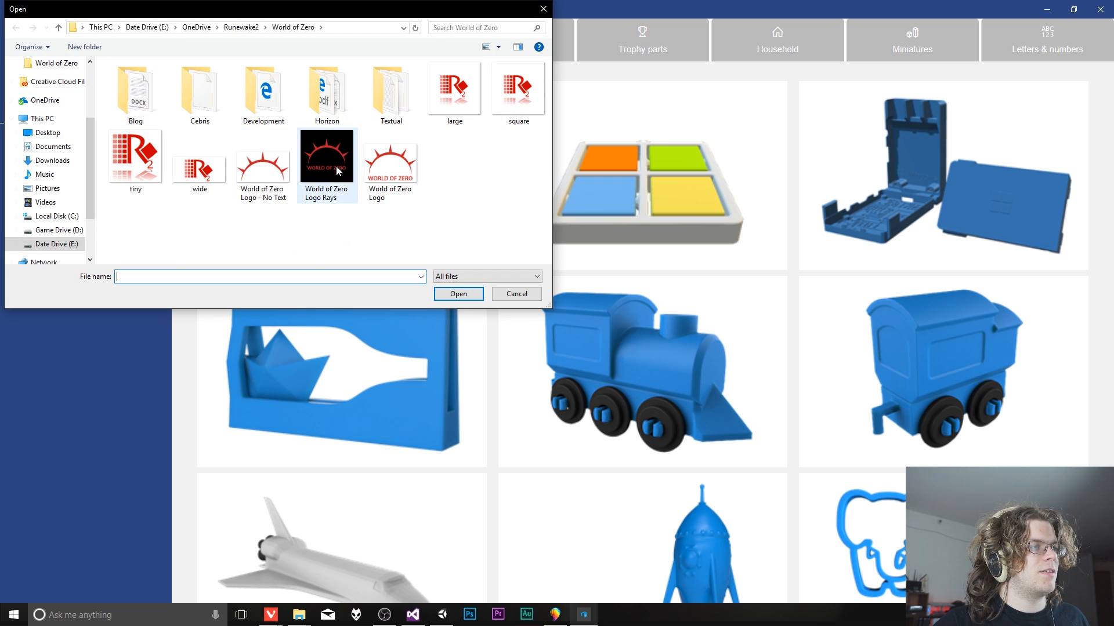
pyautogui.click(397, 177)
pyautogui.click(458, 293)
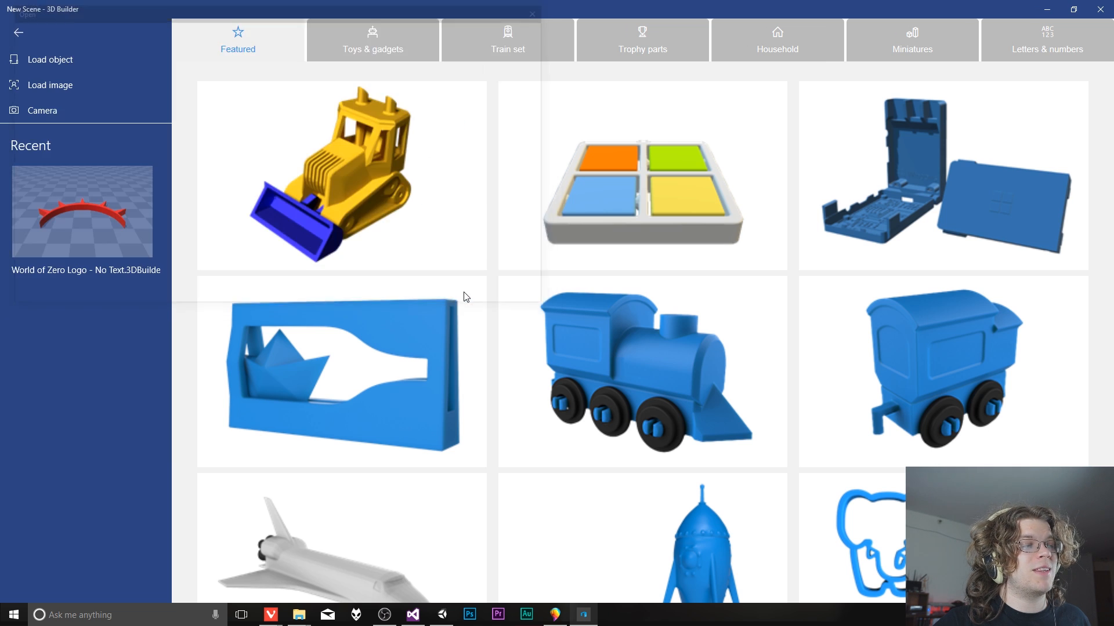
pyautogui.scroll(5, 605, 378)
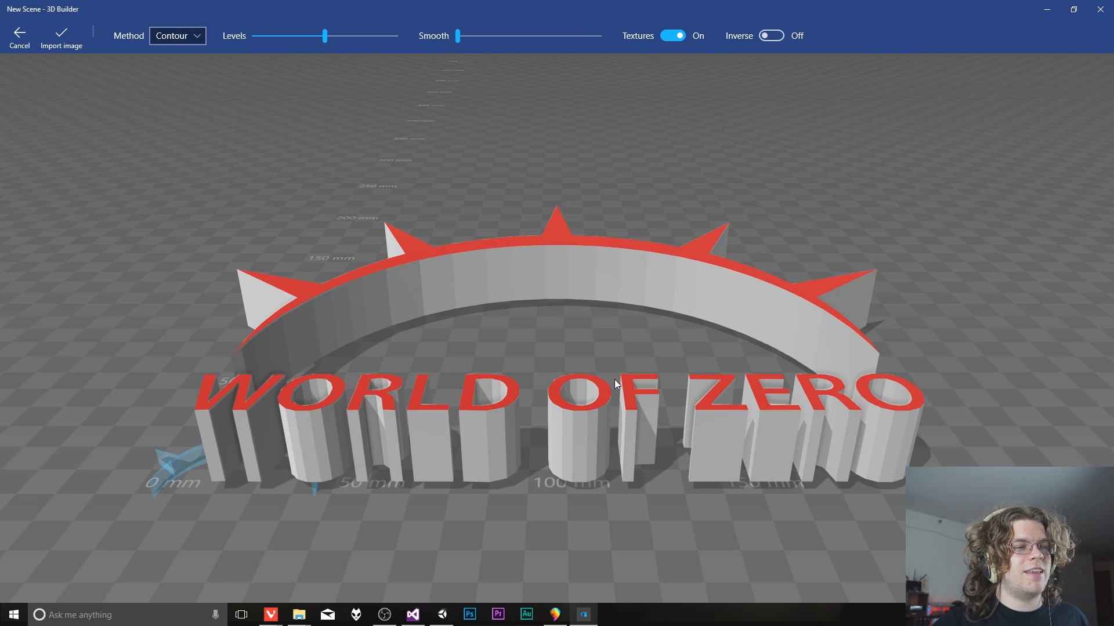
pyautogui.moveTo(558, 308); pyautogui.dragTo(547, 415, button='right')
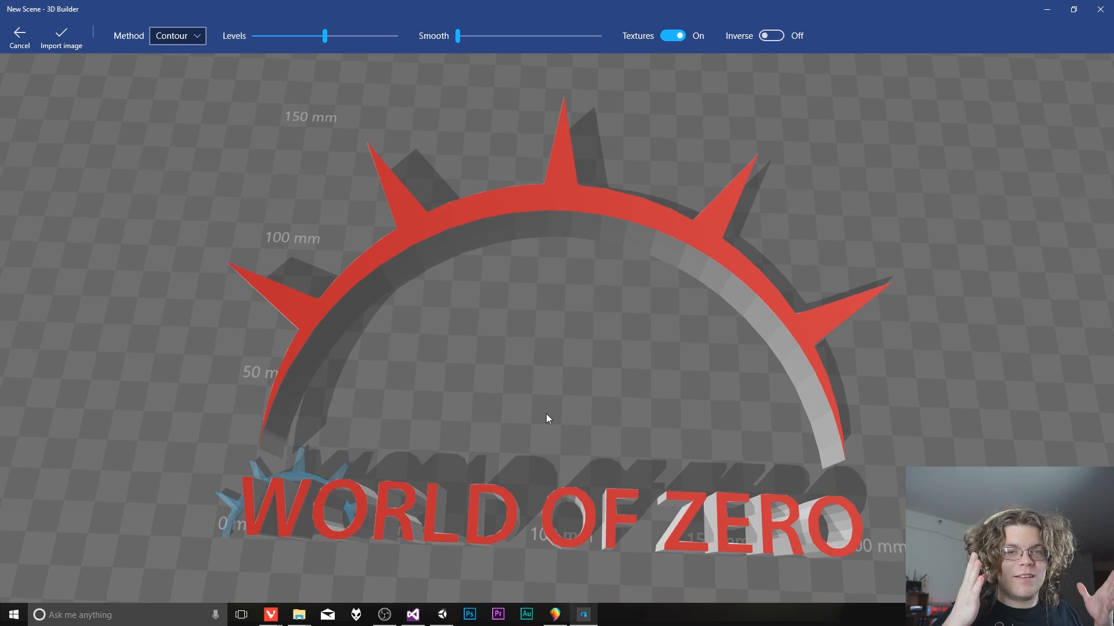
pyautogui.moveTo(512, 410); pyautogui.dragTo(550, 309, button='right')
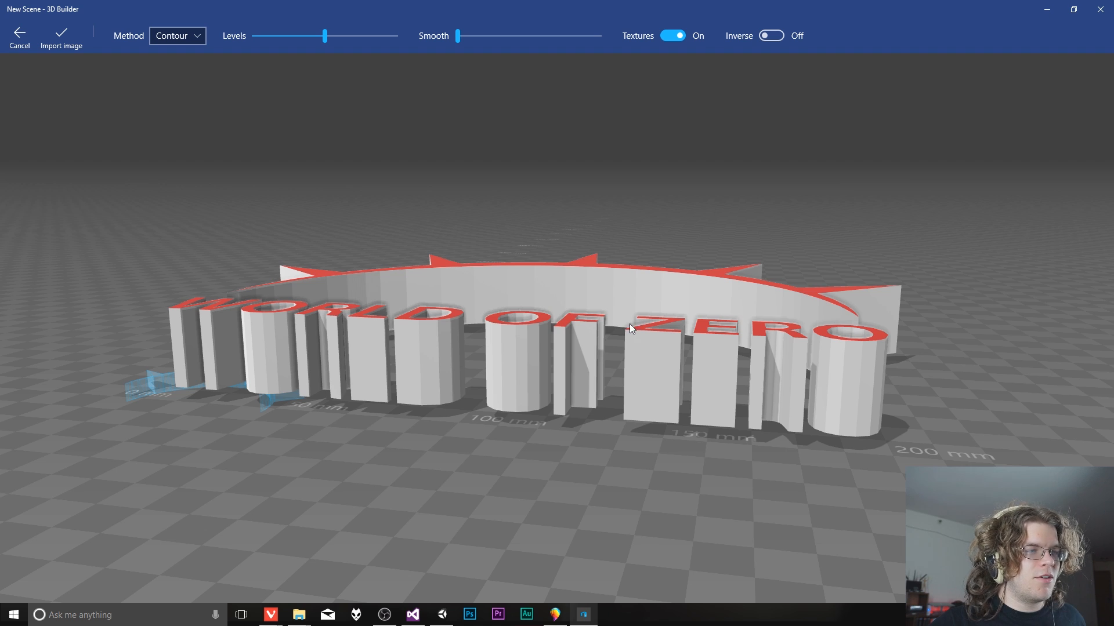
pyautogui.moveTo(630, 327); pyautogui.dragTo(694, 430, button='right')
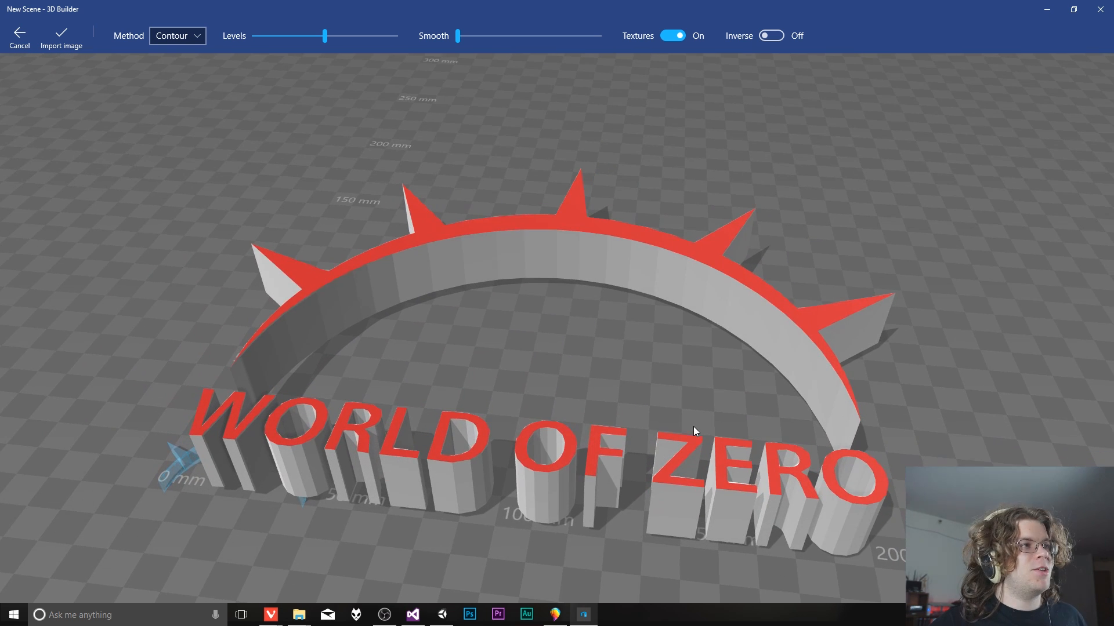
# Step: Try the Height map and Edge conversion methods on the logo image and inspect each preview
pyautogui.click(175, 36)
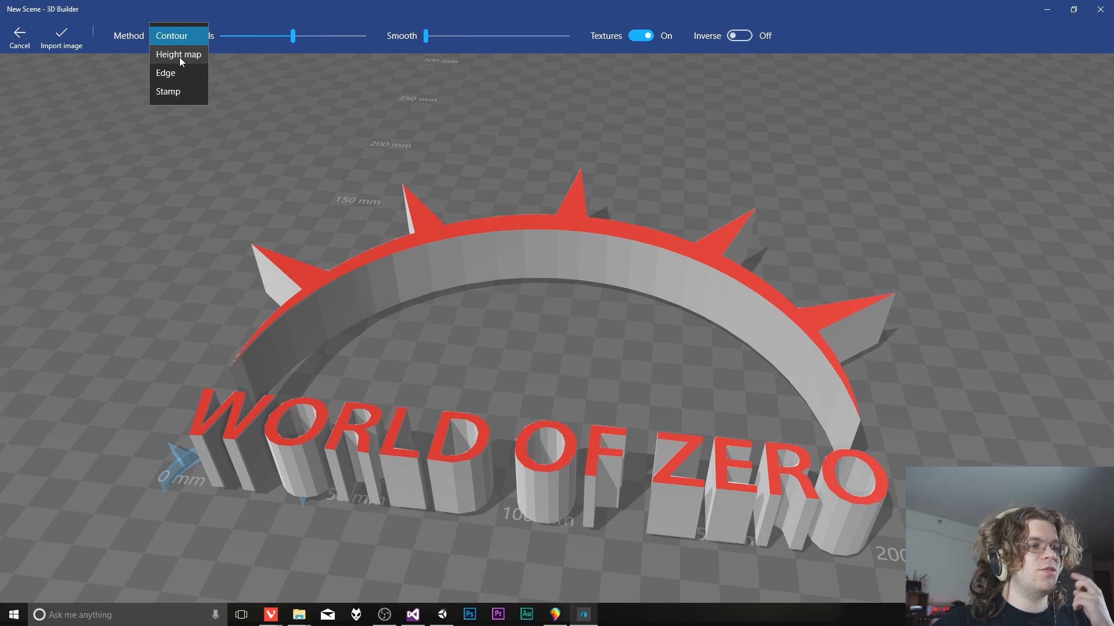
pyautogui.click(180, 56)
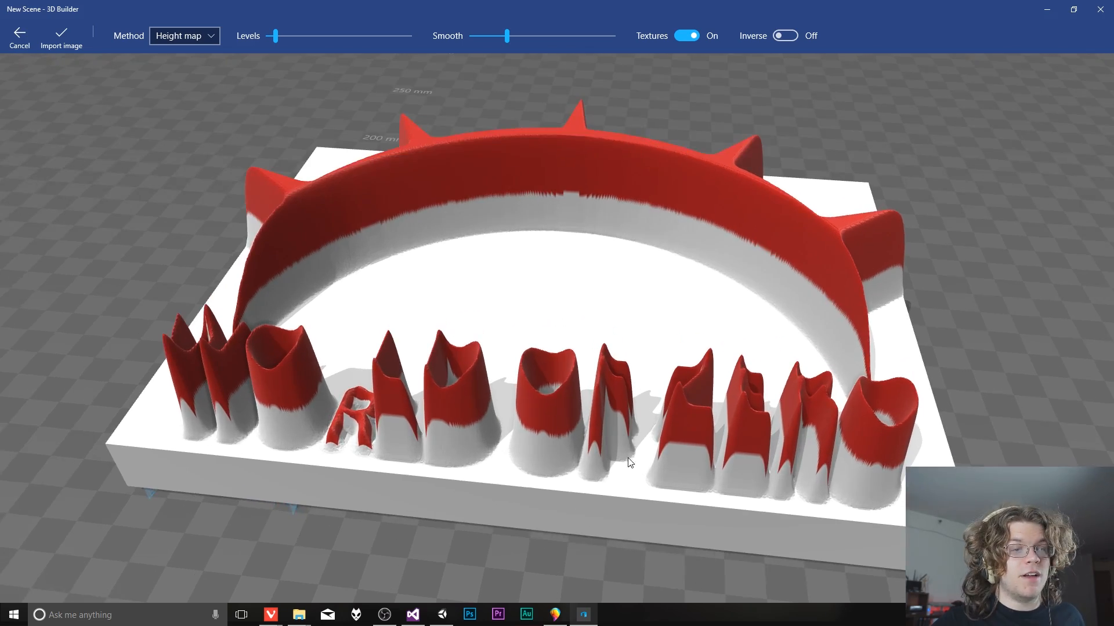
pyautogui.moveTo(627, 458); pyautogui.dragTo(571, 444, button='right')
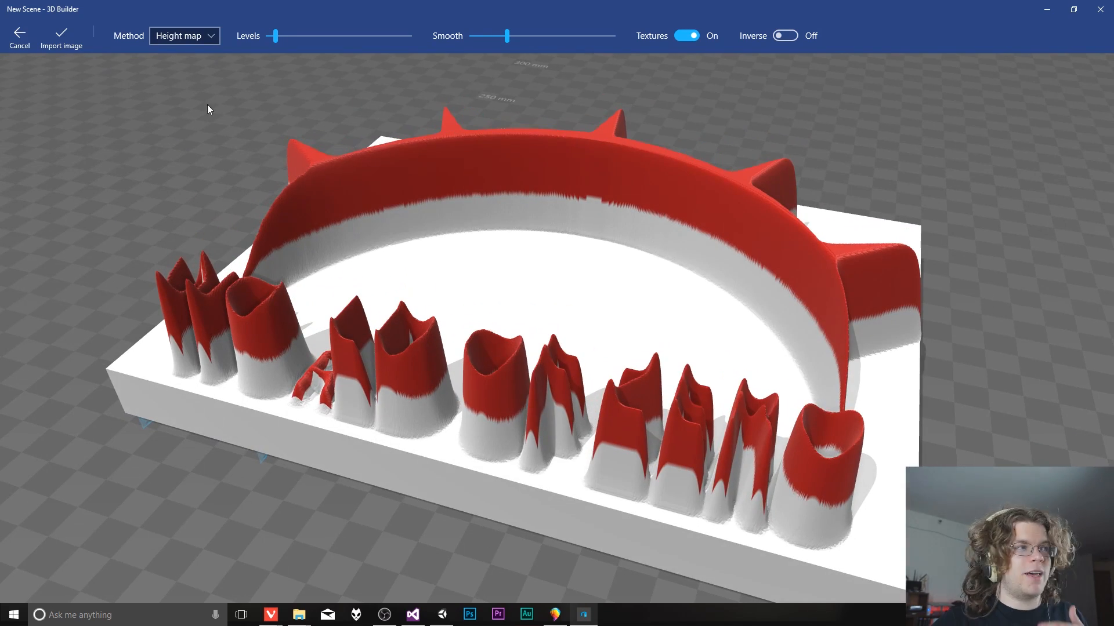
pyautogui.click(187, 36)
pyautogui.click(177, 71)
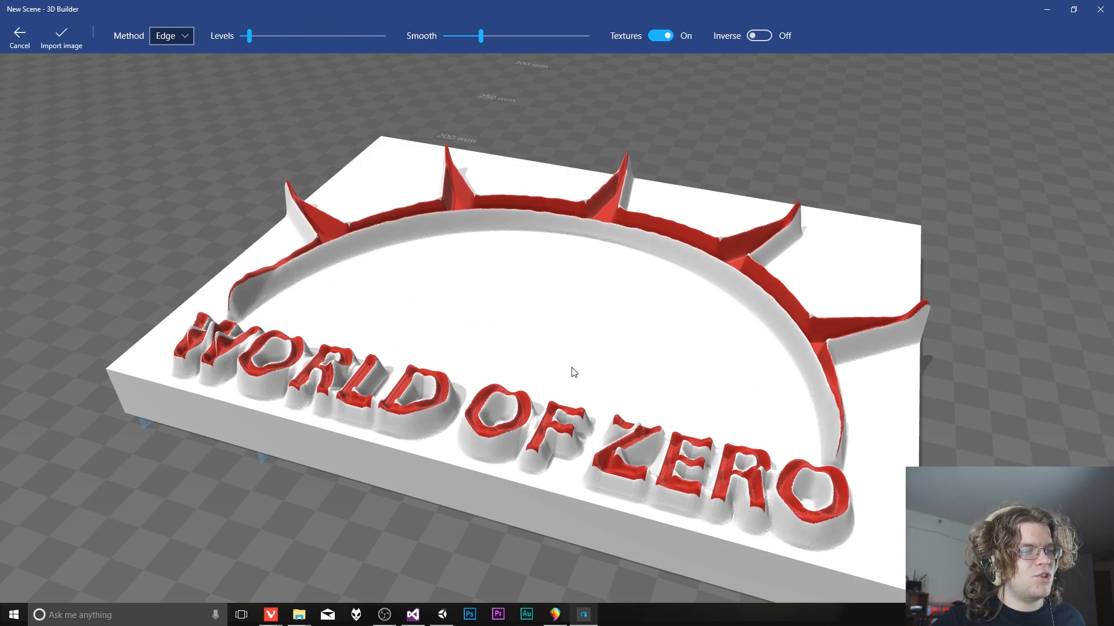
pyautogui.moveTo(573, 371); pyautogui.dragTo(858, 447, button='right')
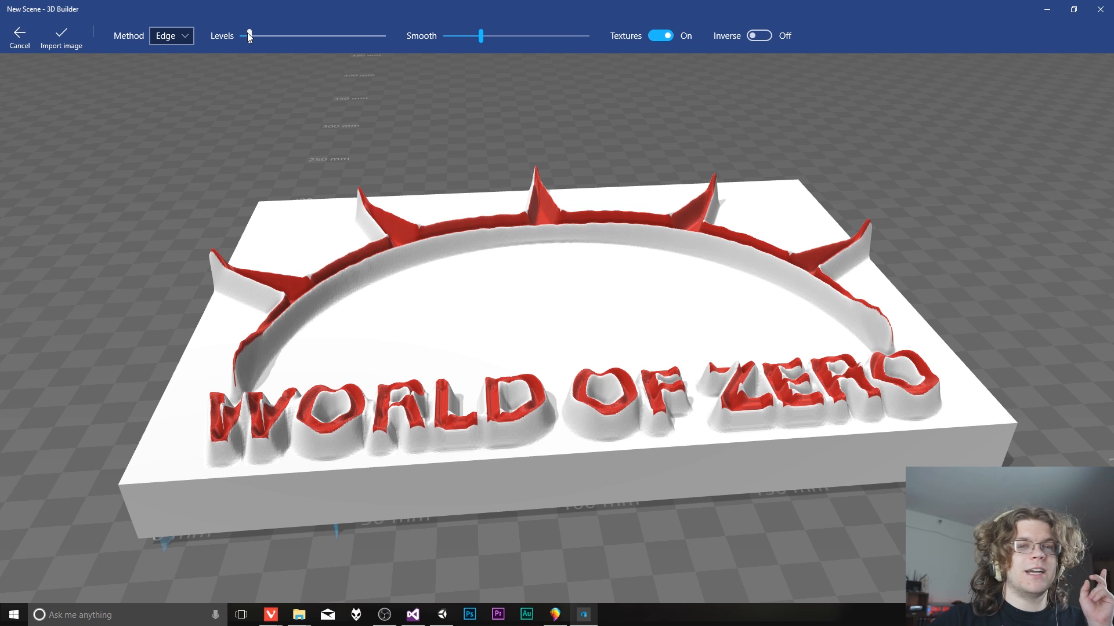
# Step: Change the conversion method to Stamp, set its detail to 2 and inspect the preview from several angles
pyautogui.click(183, 35)
pyautogui.click(188, 95)
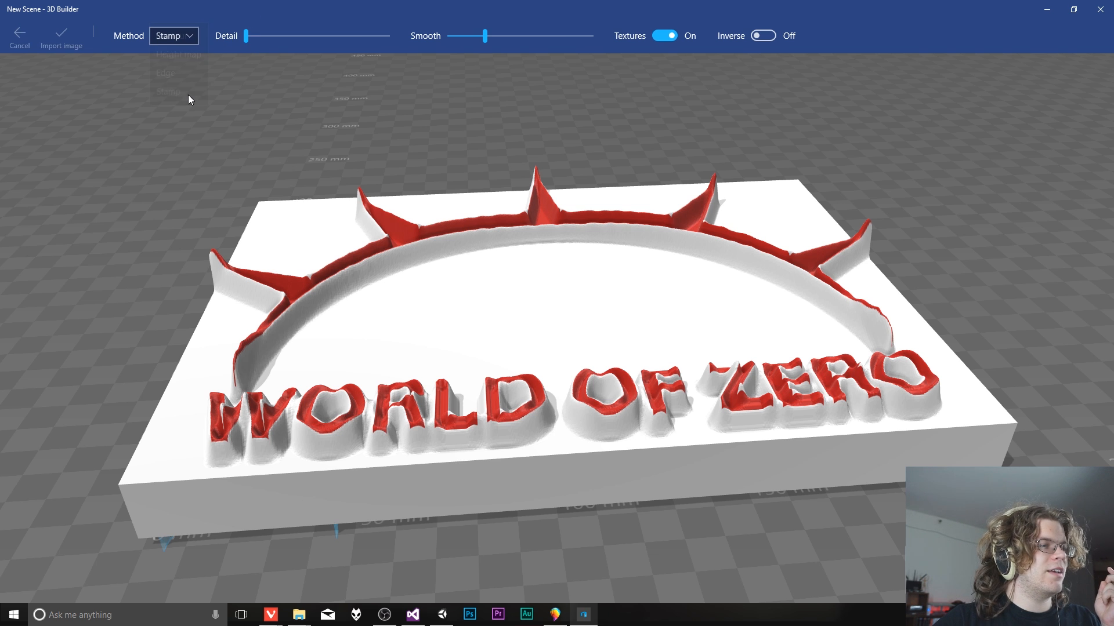
pyautogui.moveTo(541, 353); pyautogui.dragTo(244, 348)
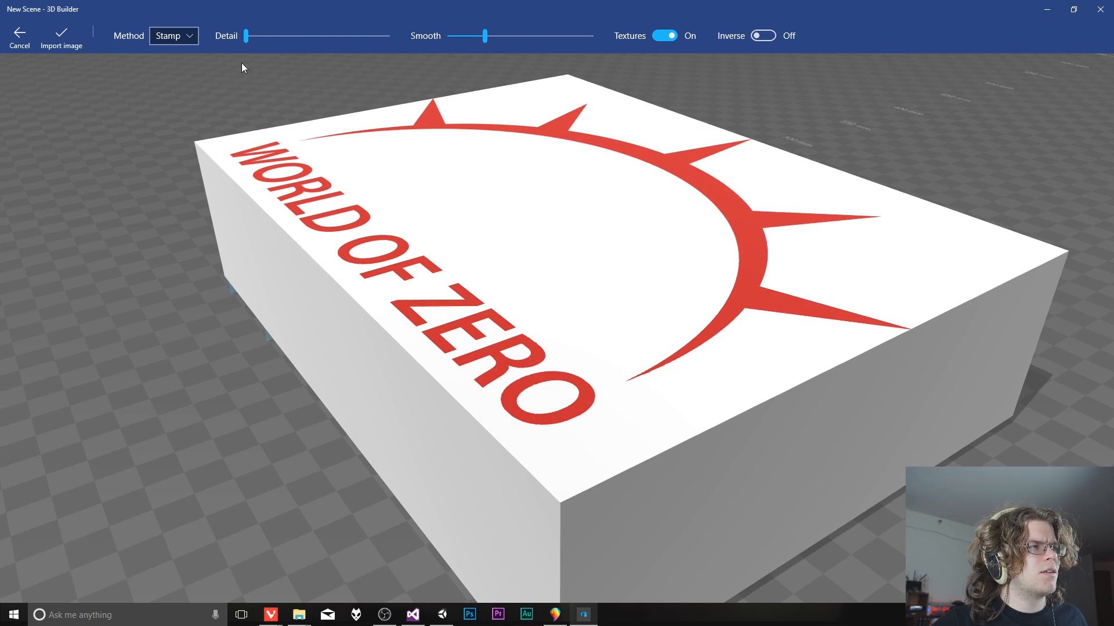
pyautogui.moveTo(251, 36); pyautogui.dragTo(276, 56)
pyautogui.click(328, 34)
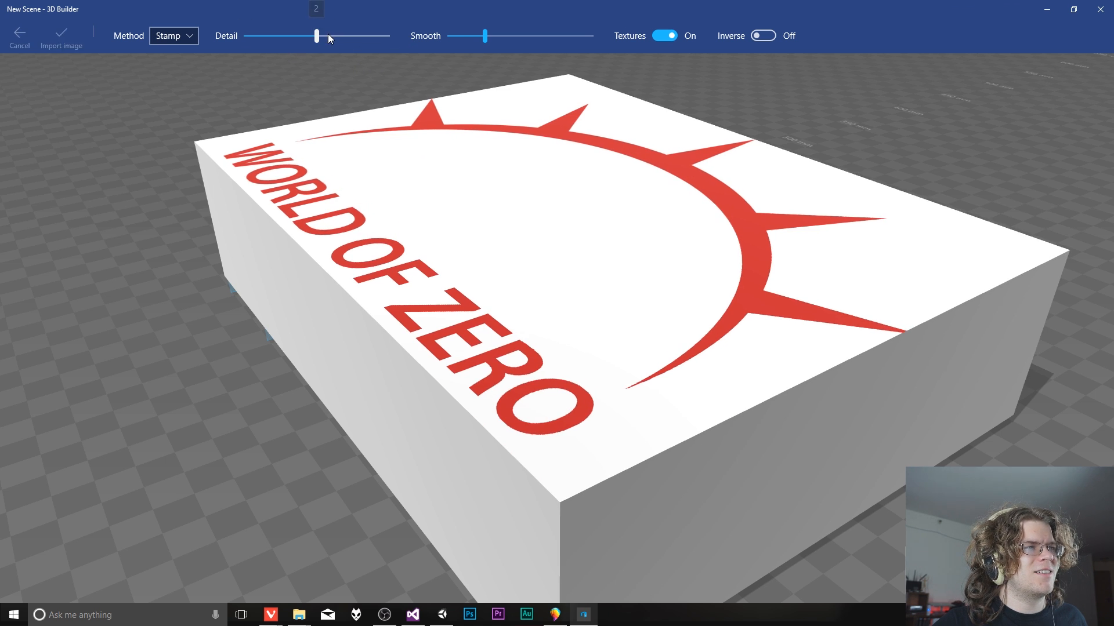
pyautogui.moveTo(531, 268); pyautogui.dragTo(554, 371)
pyautogui.moveTo(671, 292); pyautogui.dragTo(695, 172)
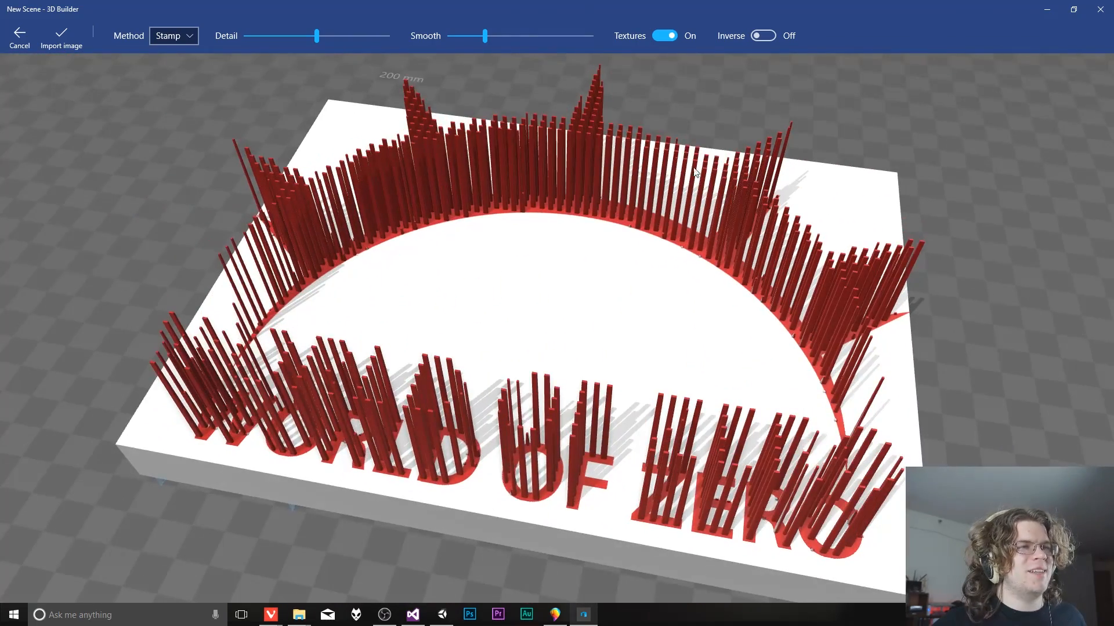
# Step: Set the stamp's smoothing to 1 and import the logo image into the scene
pyautogui.click(522, 36)
pyautogui.click(468, 36)
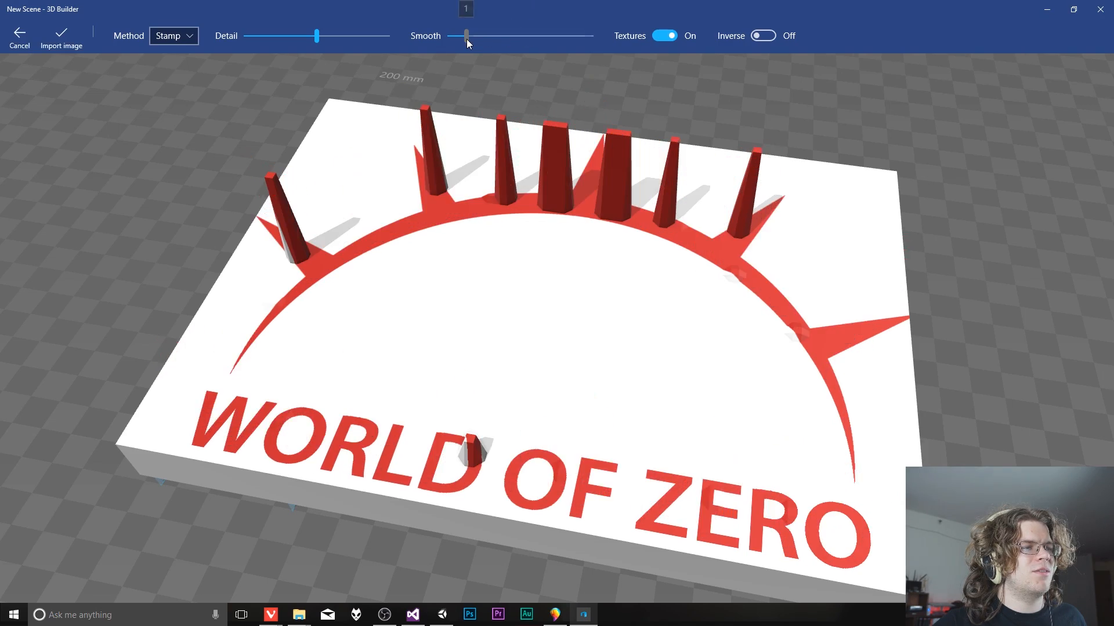
pyautogui.moveTo(578, 351); pyautogui.dragTo(619, 398)
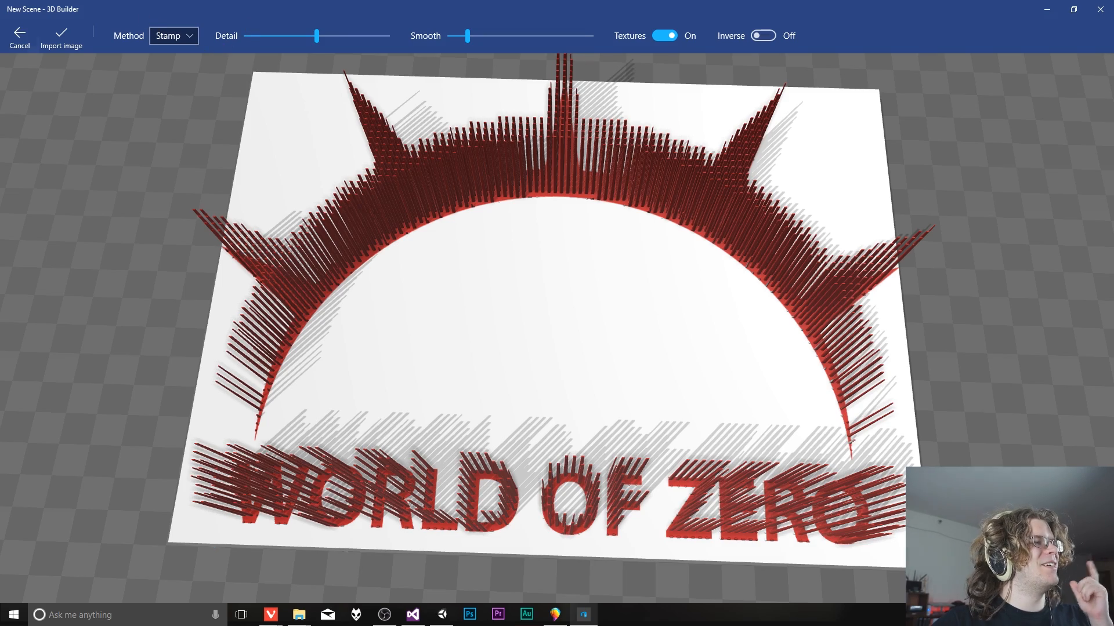
pyautogui.click(61, 35)
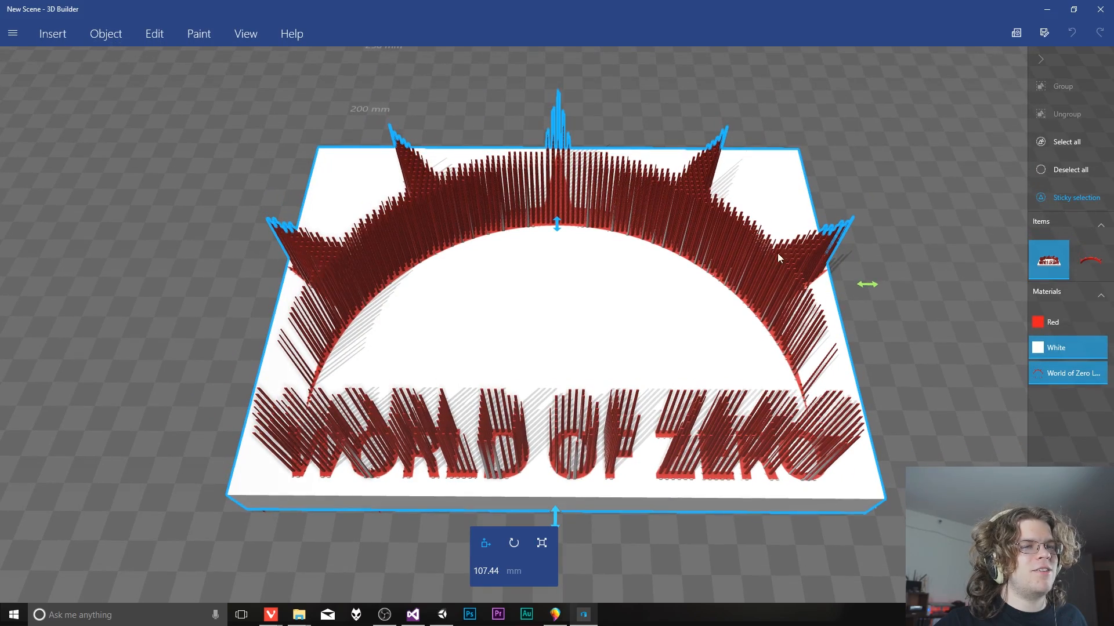
# Step: Try moving the logo block to 135.48 mm sideways and 97.76 mm in depth, and undo a further height change
pyautogui.moveTo(874, 284); pyautogui.dragTo(950, 286)
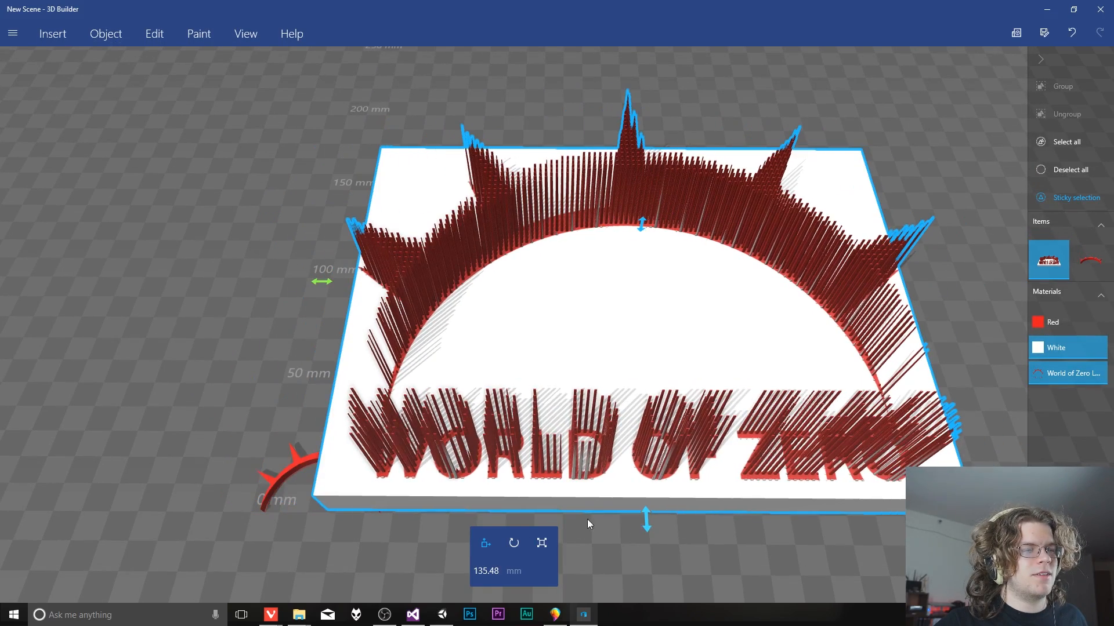
pyautogui.moveTo(643, 520); pyautogui.dragTo(643, 458)
pyautogui.moveTo(629, 282); pyautogui.dragTo(709, 264, button='right')
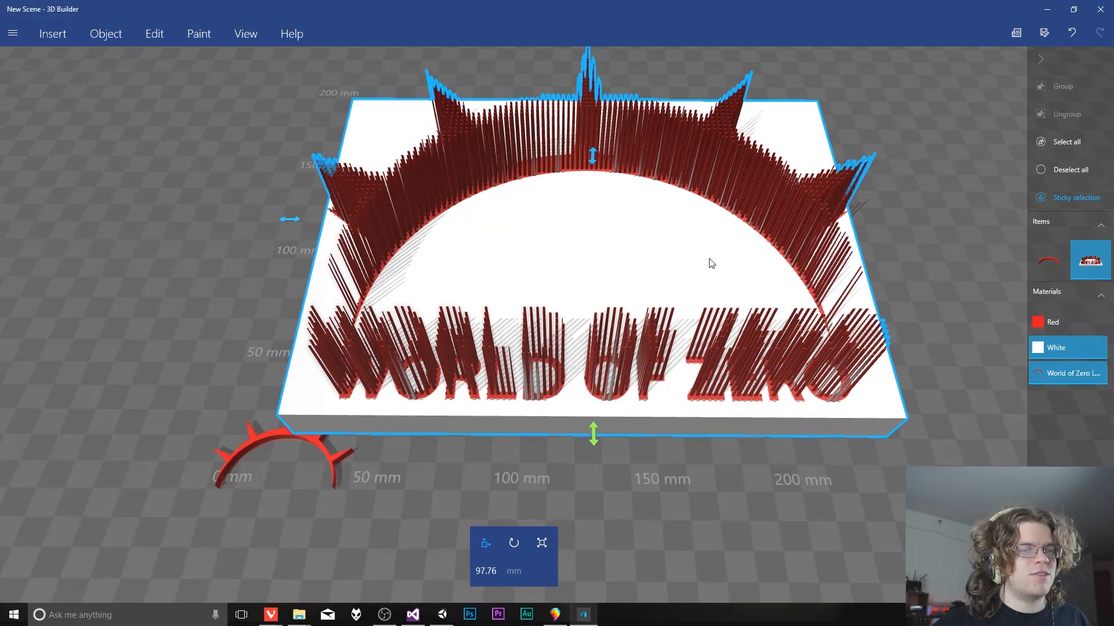
pyautogui.moveTo(594, 156); pyautogui.dragTo(595, 204)
pyautogui.hotkey('ctrl', 'z')
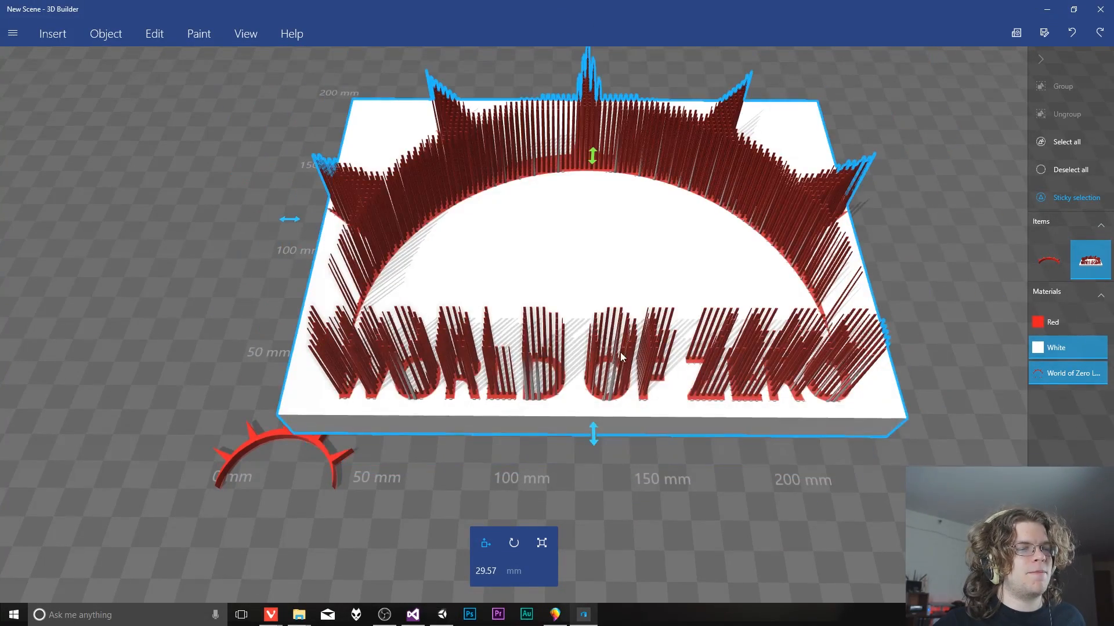
# Step: Move the logo block clear of the small red arch, to 107.44 mm sideways and 138.97 mm in depth
pyautogui.moveTo(292, 219); pyautogui.dragTo(239, 214)
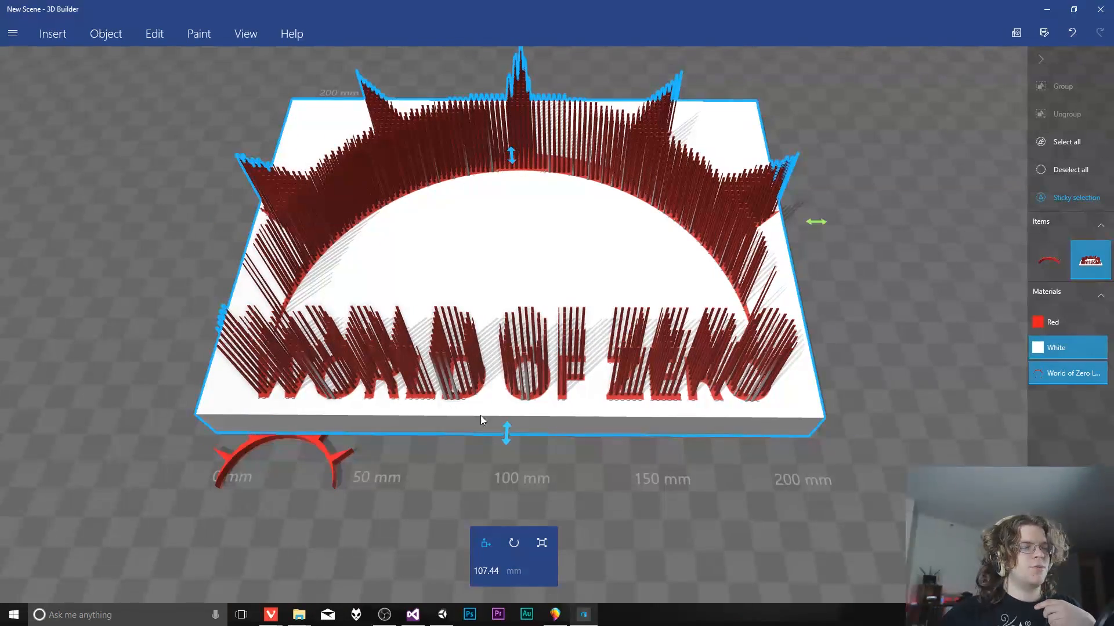
pyautogui.moveTo(507, 434); pyautogui.dragTo(488, 332)
pyautogui.scroll(-3, 527, 407)
pyautogui.scroll(2, 527, 407)
pyautogui.scroll(-1, 496, 461)
pyautogui.scroll(1, 494, 458)
# Step: Try deleting the small red arch while the logo block is also selected, and undo the deletion
pyautogui.click(302, 445)
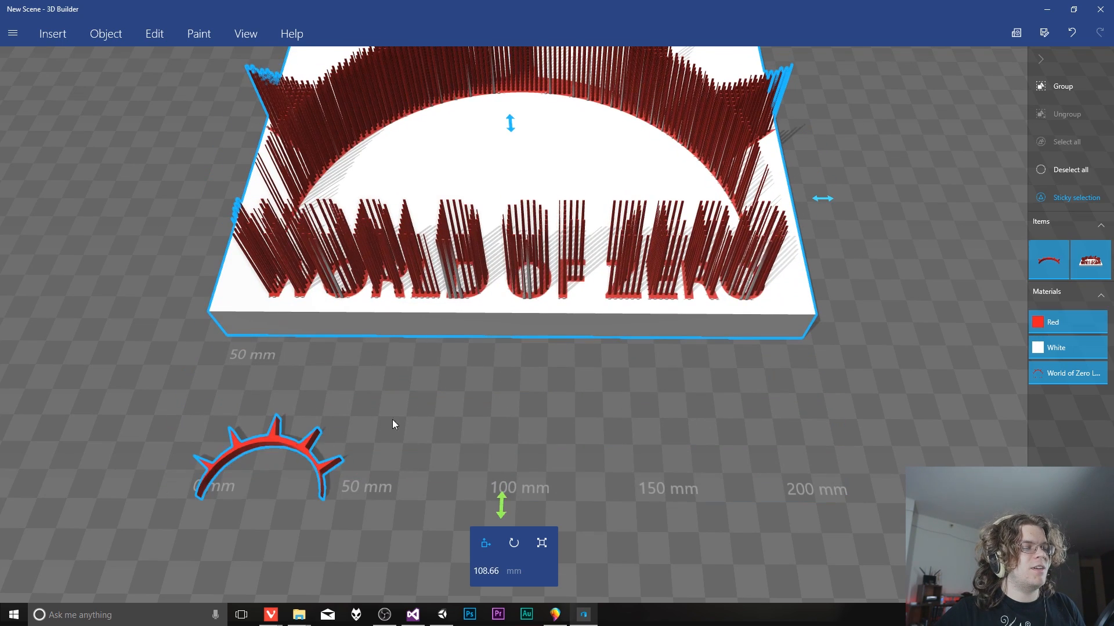
pyautogui.press('Delete')
pyautogui.hotkey('ctrl', 'z')
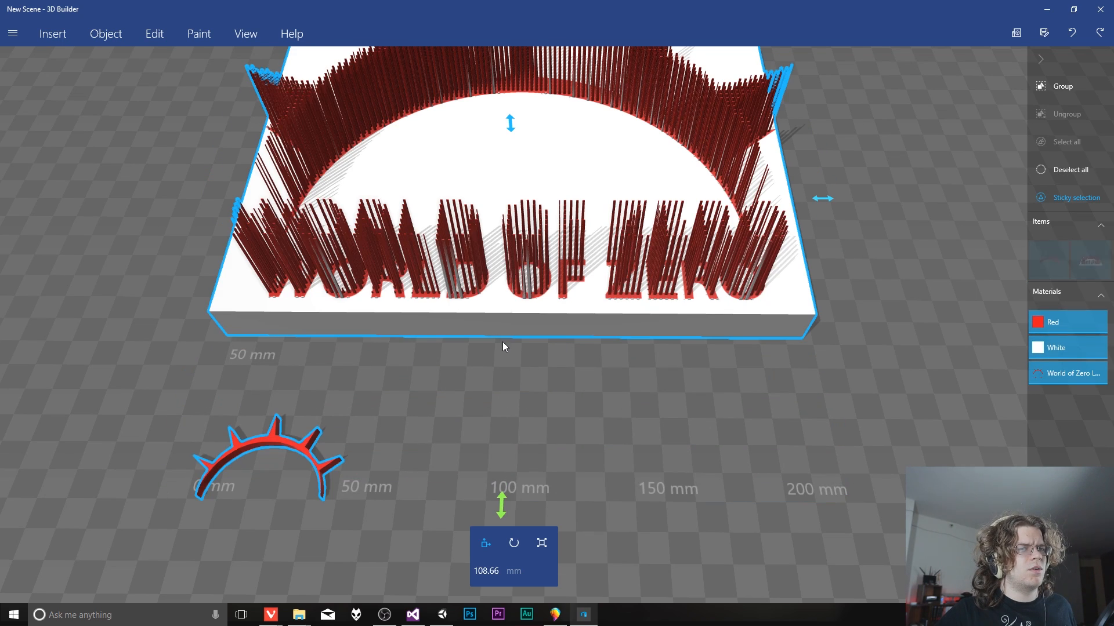
# Step: Select only the small red arch among the scene items and delete it, keeping the logo block
pyautogui.click(1055, 260)
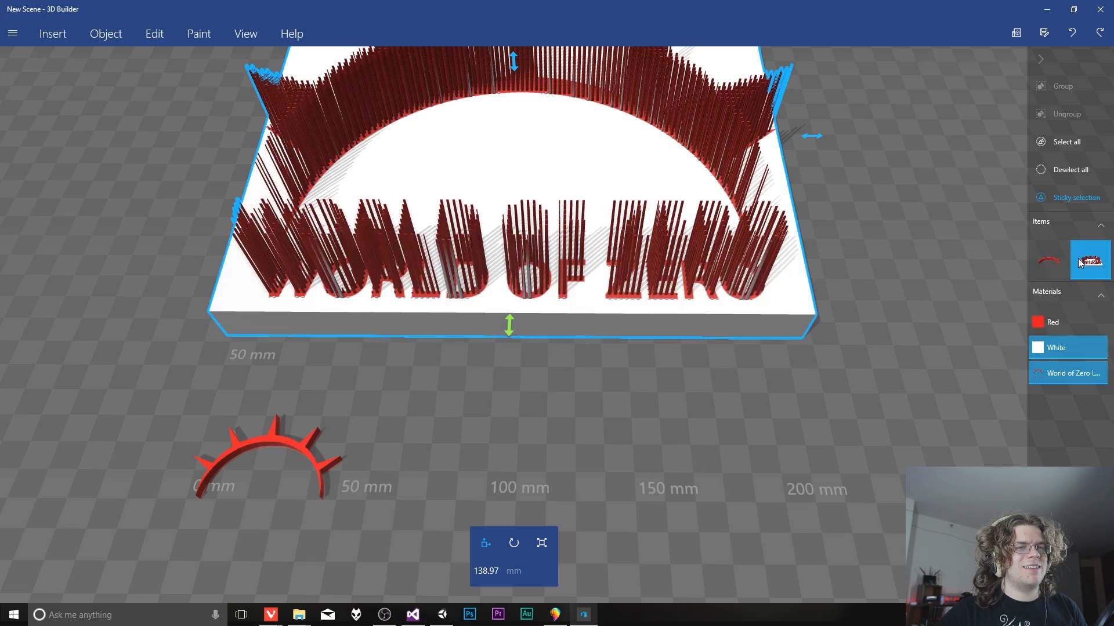
pyautogui.click(1088, 262)
pyautogui.click(1055, 267)
pyautogui.press('Delete')
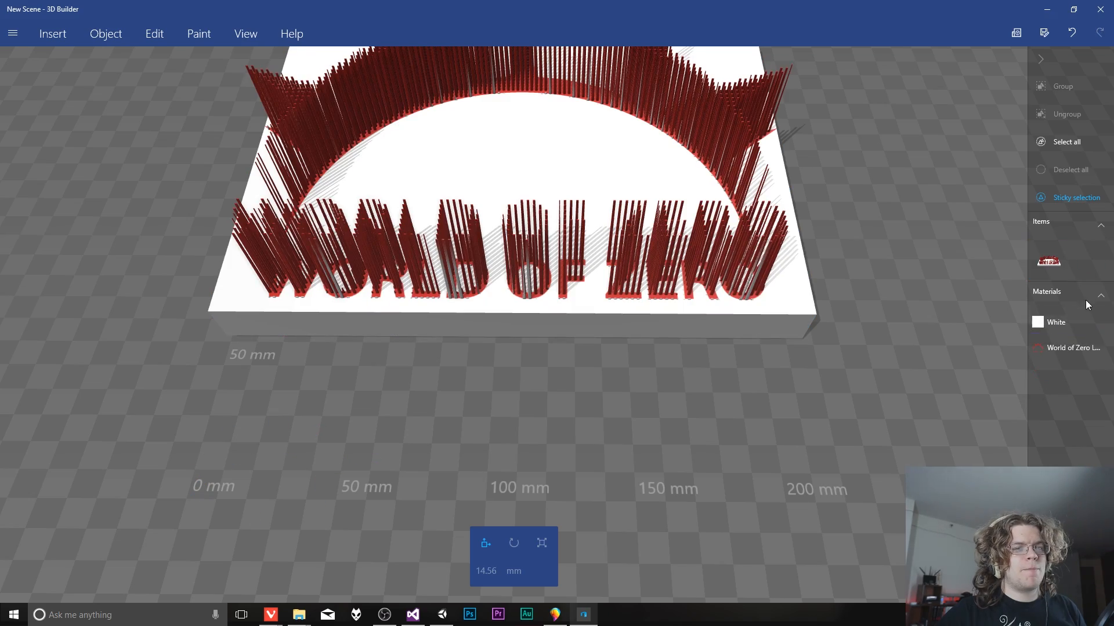
# Step: Move the logo block to 78.36 mm in depth and deselect it
pyautogui.click(1033, 259)
pyautogui.moveTo(503, 333); pyautogui.dragTo(505, 500)
pyautogui.moveTo(767, 489); pyautogui.dragTo(792, 548, button='right')
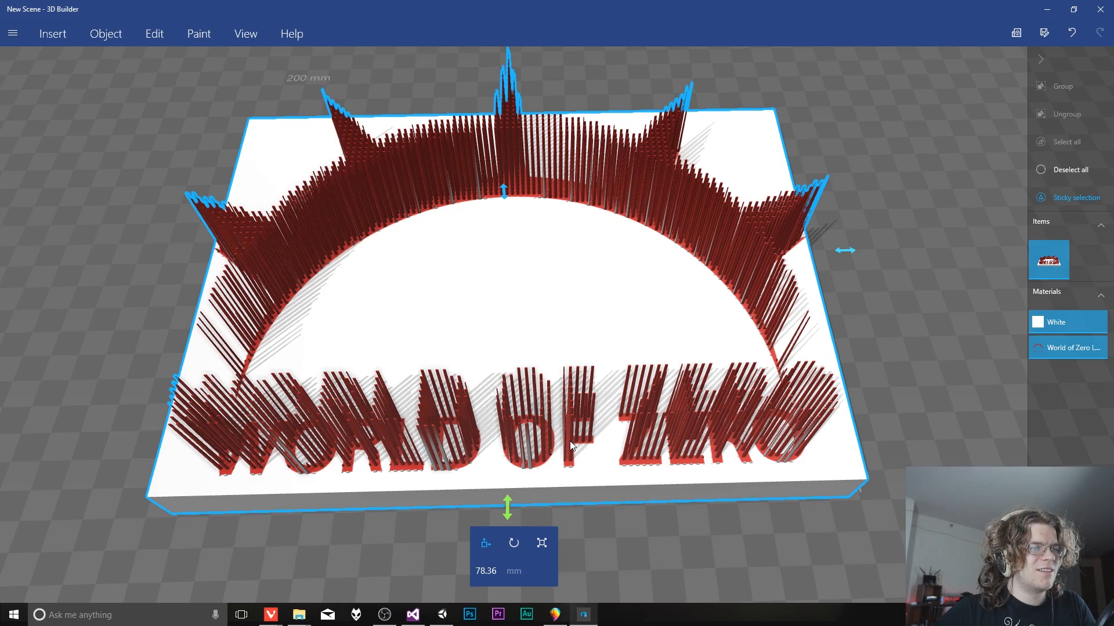
pyautogui.scroll(1, 590, 437)
pyautogui.moveTo(584, 393); pyautogui.dragTo(812, 337, button='right')
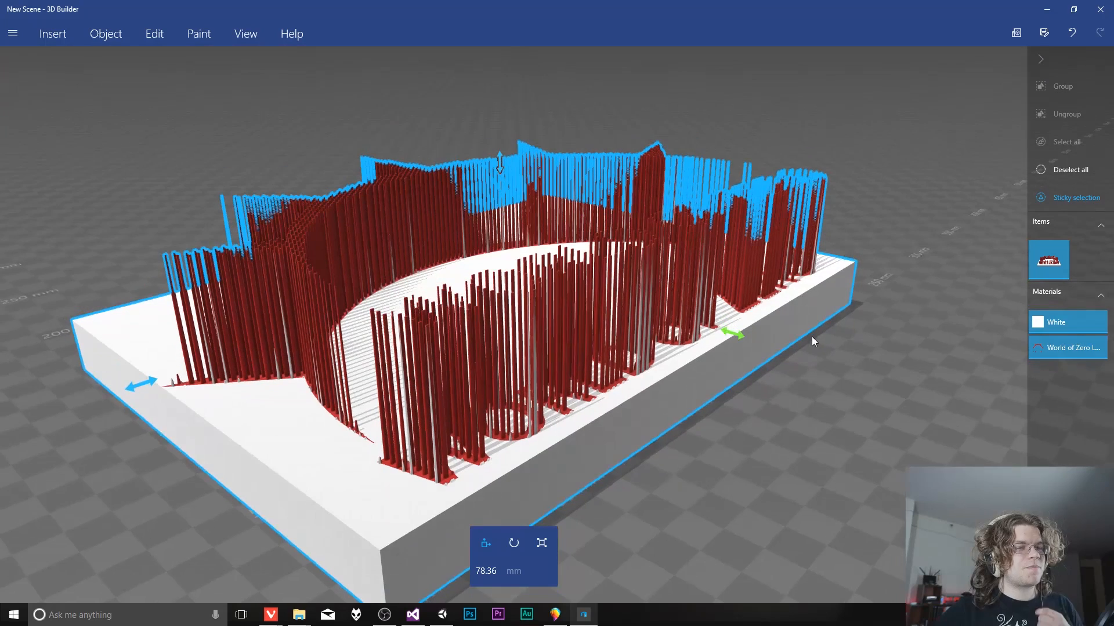
pyautogui.click(1067, 320)
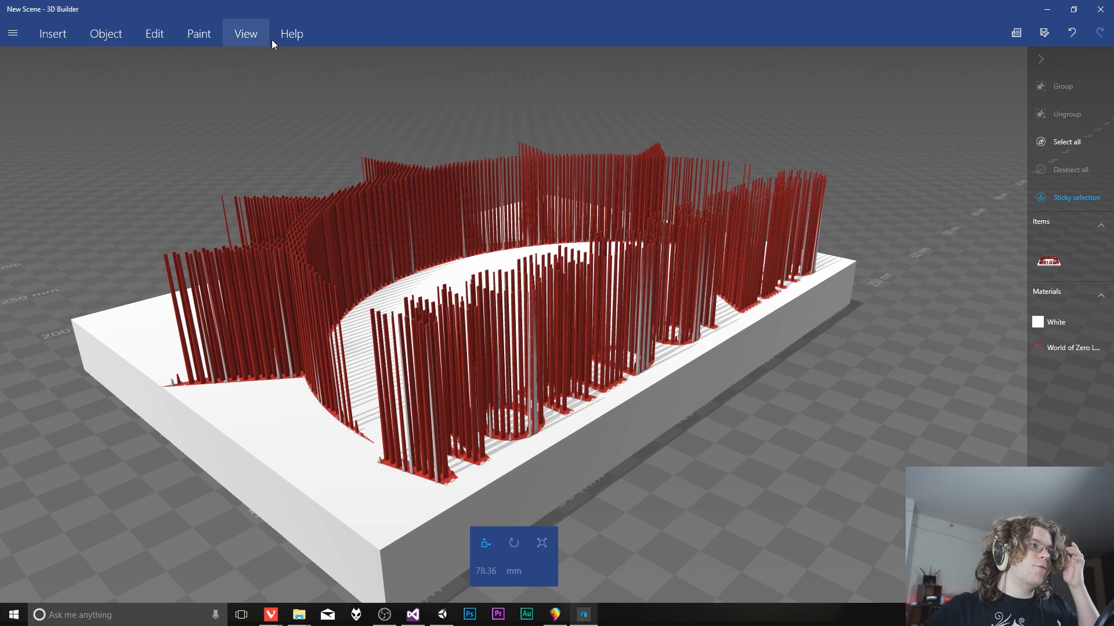
# Step: Set the paint color to black
pyautogui.click(207, 36)
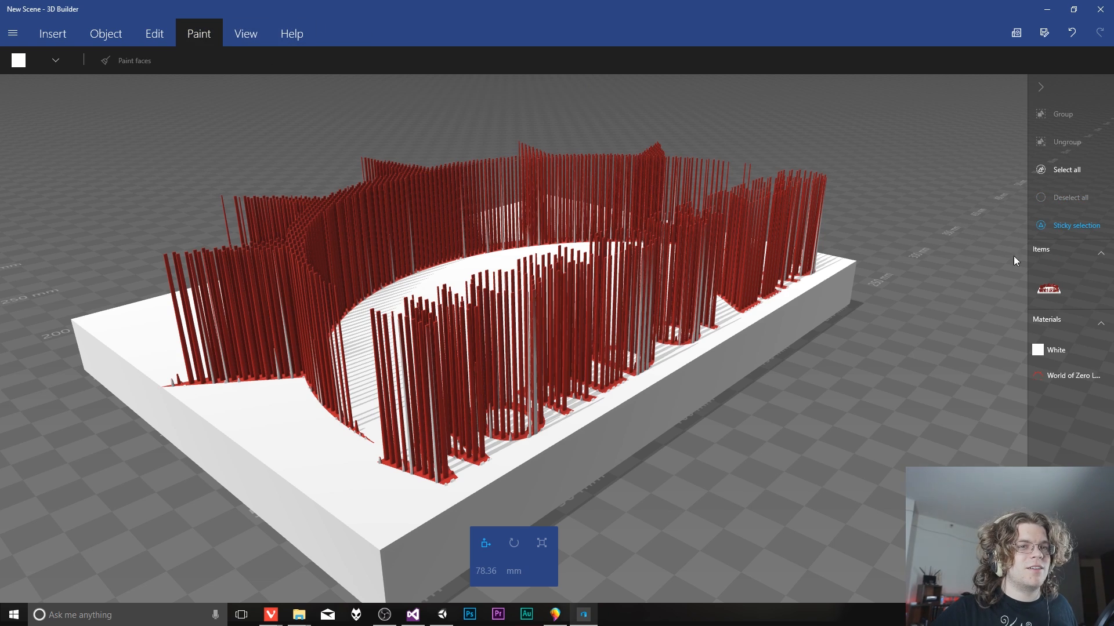
pyautogui.moveTo(565, 223); pyautogui.dragTo(424, 298)
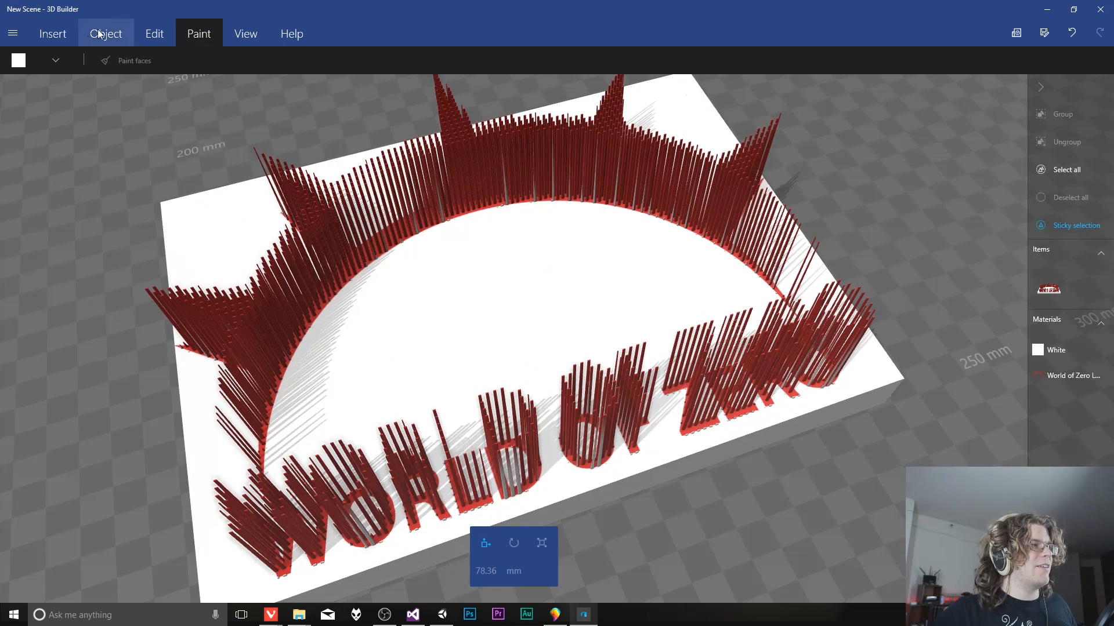
pyautogui.click(57, 60)
pyautogui.click(136, 143)
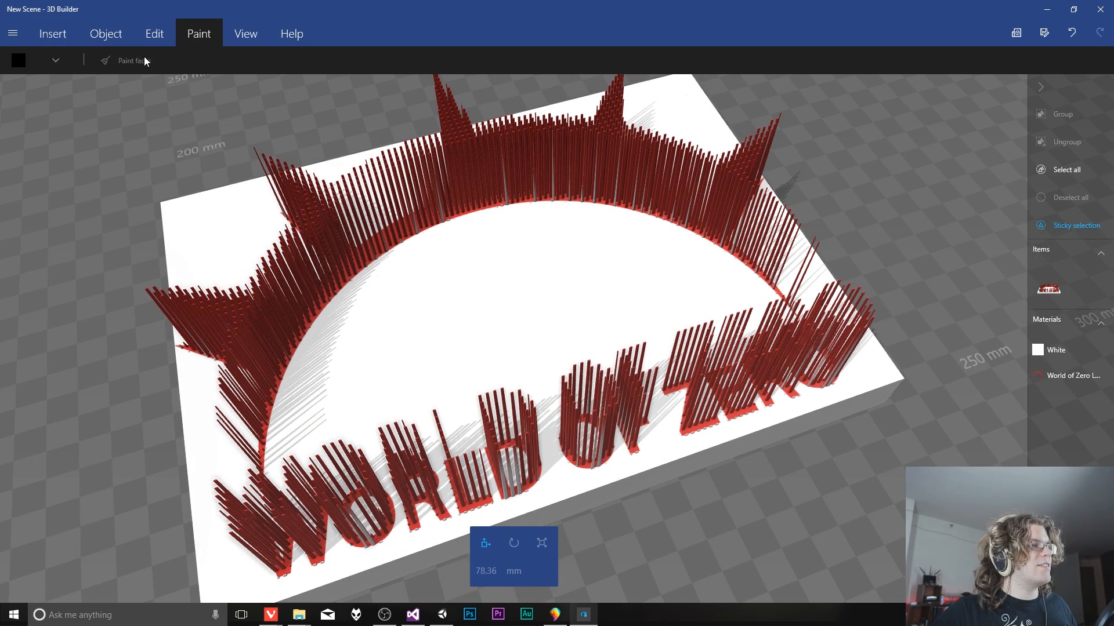
pyautogui.moveTo(486, 285); pyautogui.dragTo(295, 170)
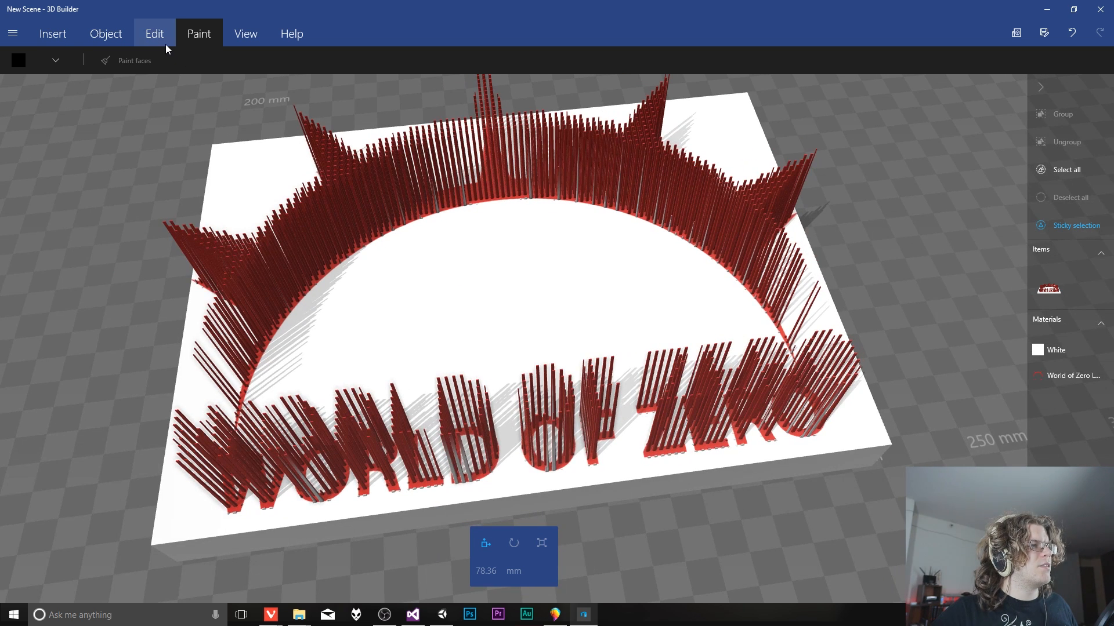
# Step: Select the whole logo block, preview the Paint faces tool on it, and leave without painting any face
pyautogui.click(1064, 172)
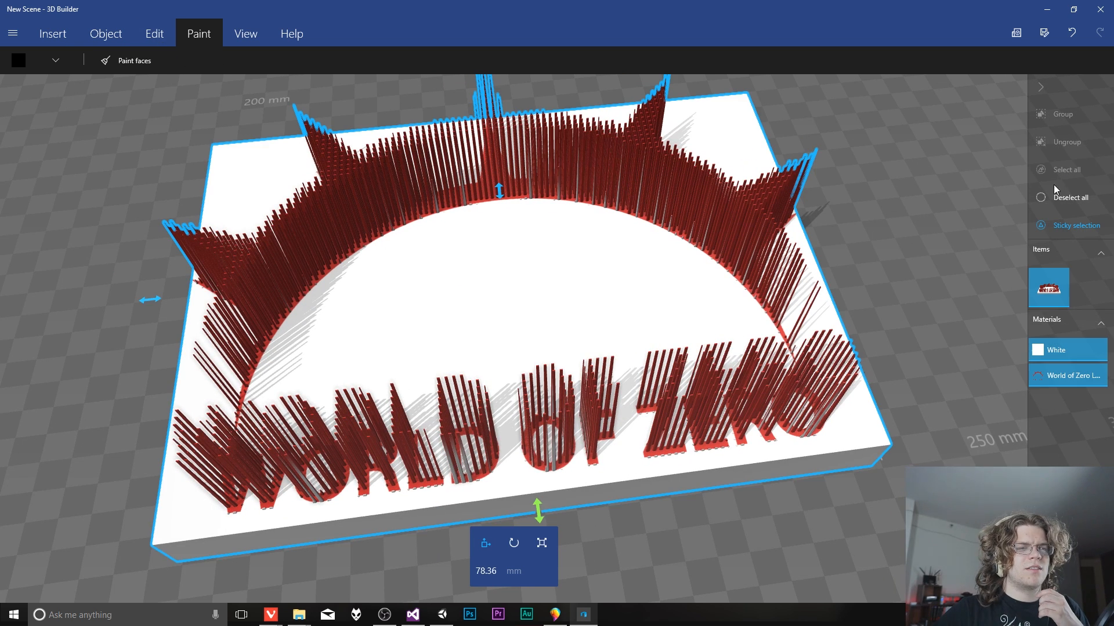
pyautogui.click(121, 61)
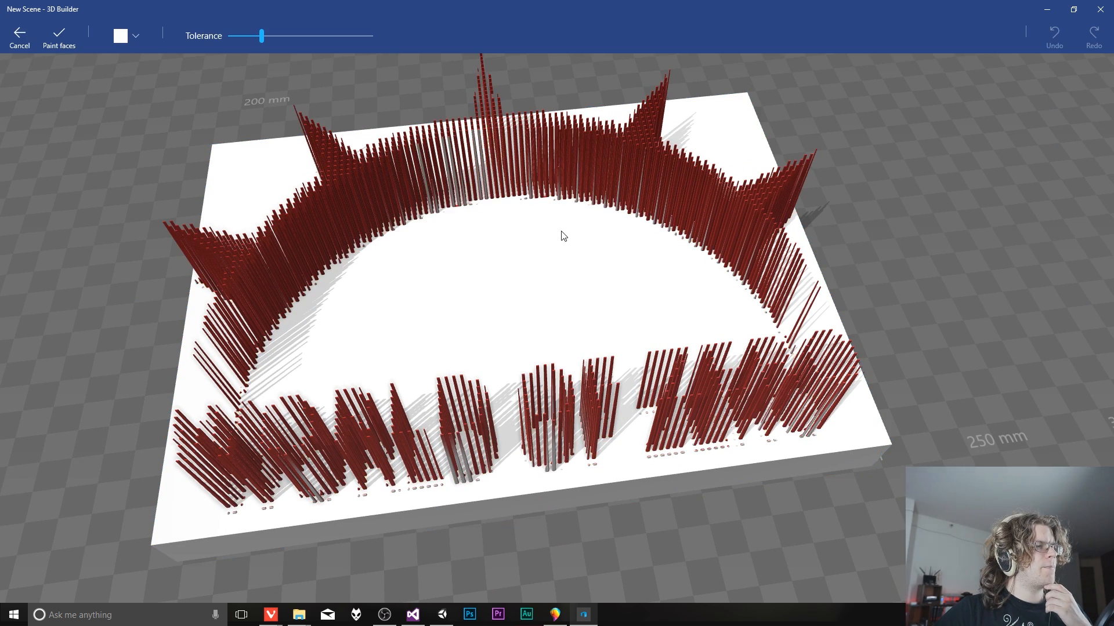
pyautogui.scroll(-1, 740, 503)
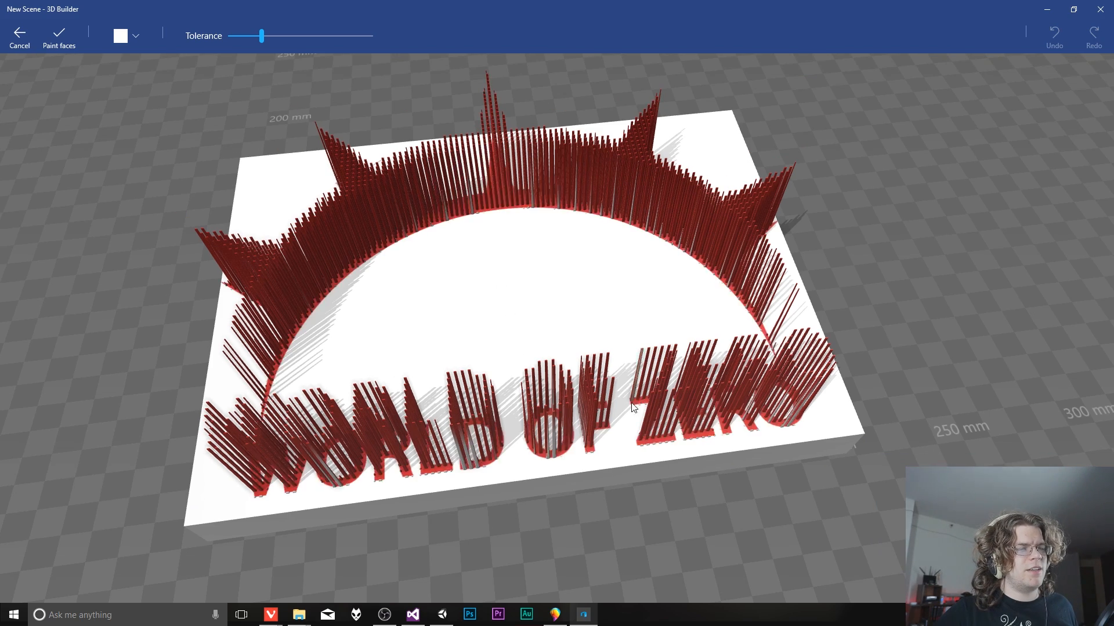
pyautogui.moveTo(740, 502); pyautogui.dragTo(704, 451)
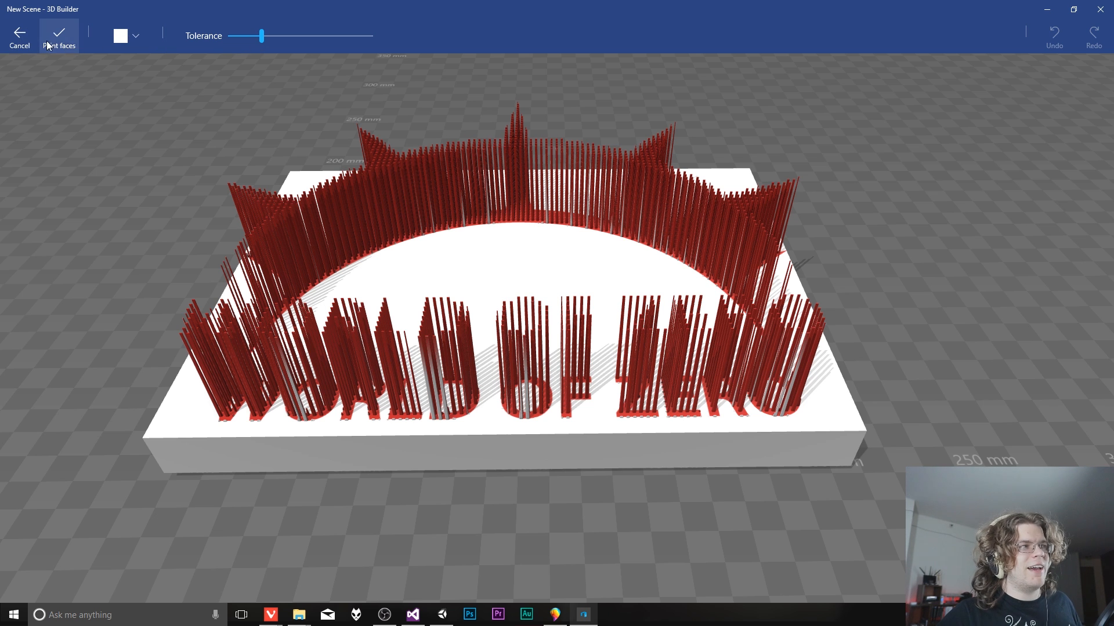
pyautogui.click(16, 39)
pyautogui.click(150, 35)
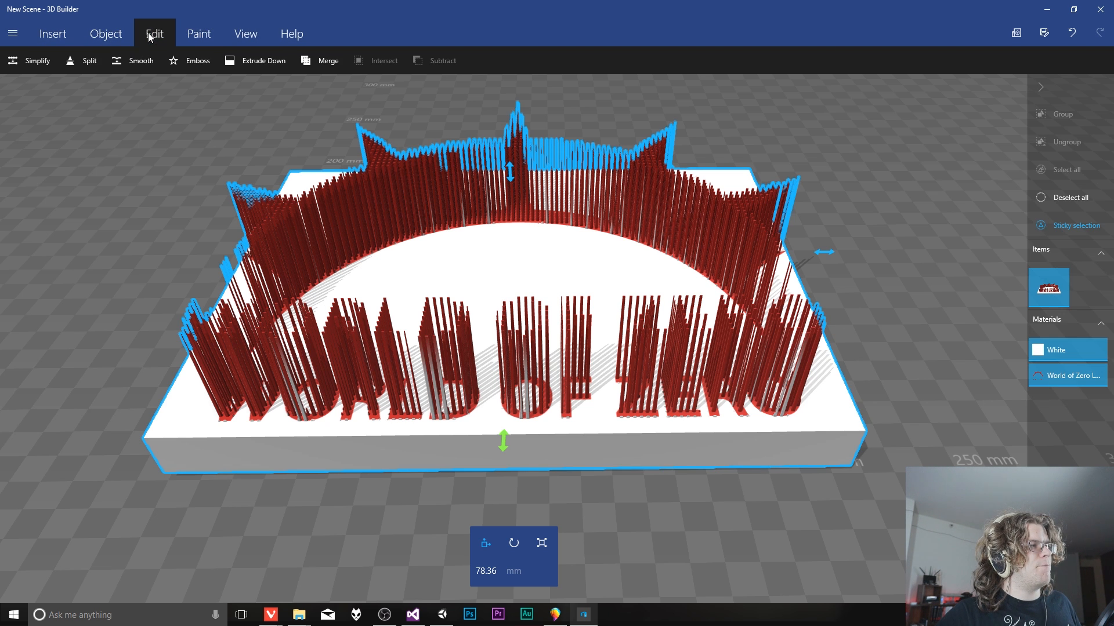
pyautogui.scroll(-2, 554, 298)
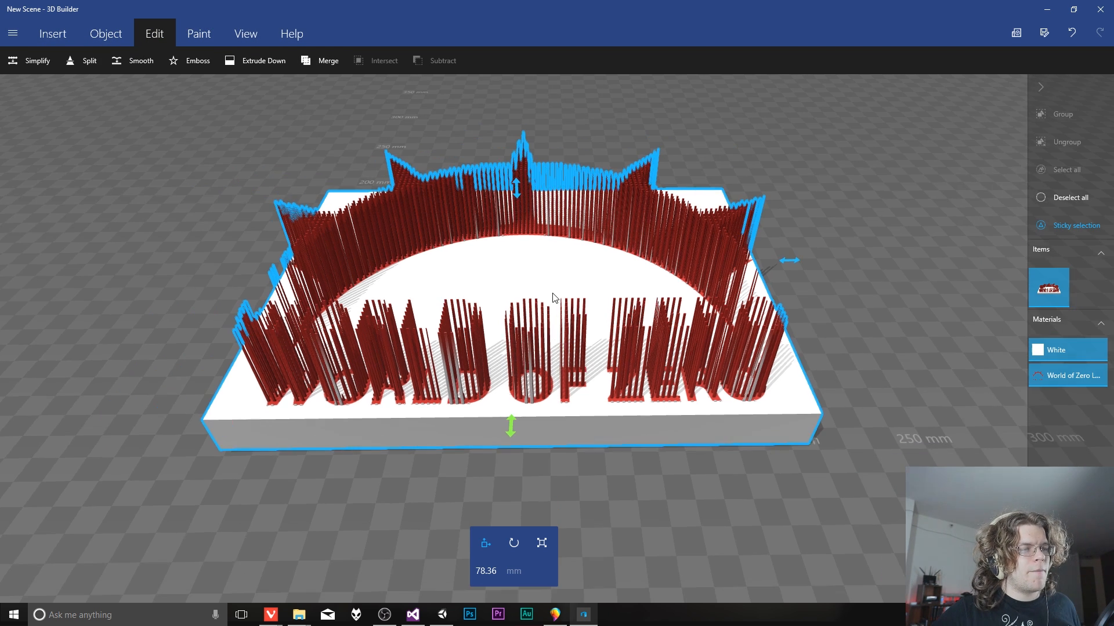
pyautogui.scroll(2, 542, 336)
pyautogui.click(198, 34)
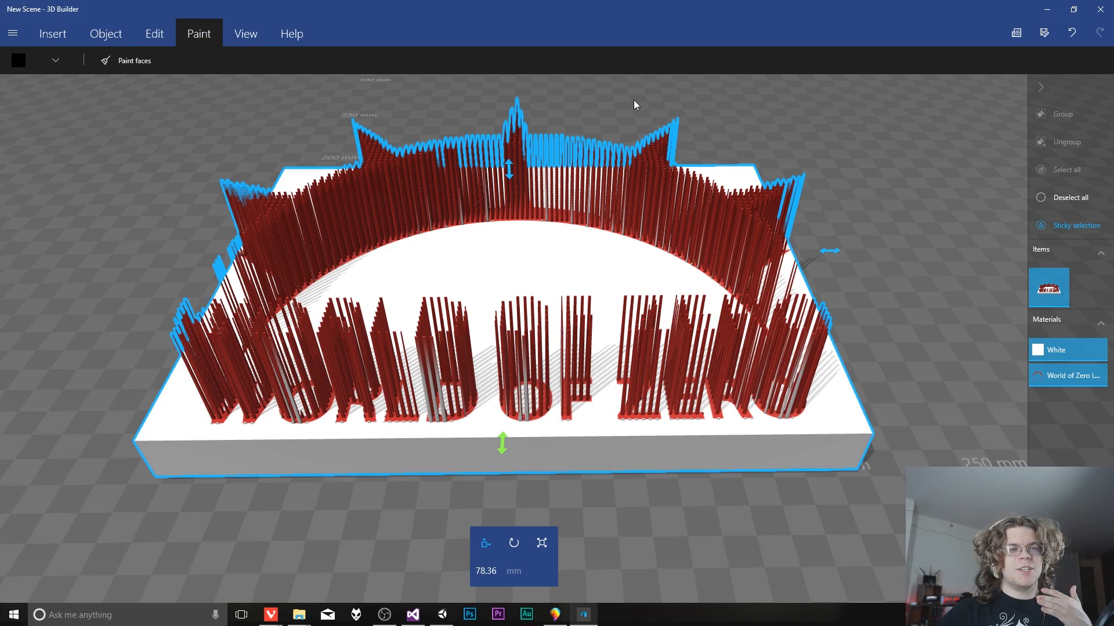
pyautogui.scroll(5, 516, 374)
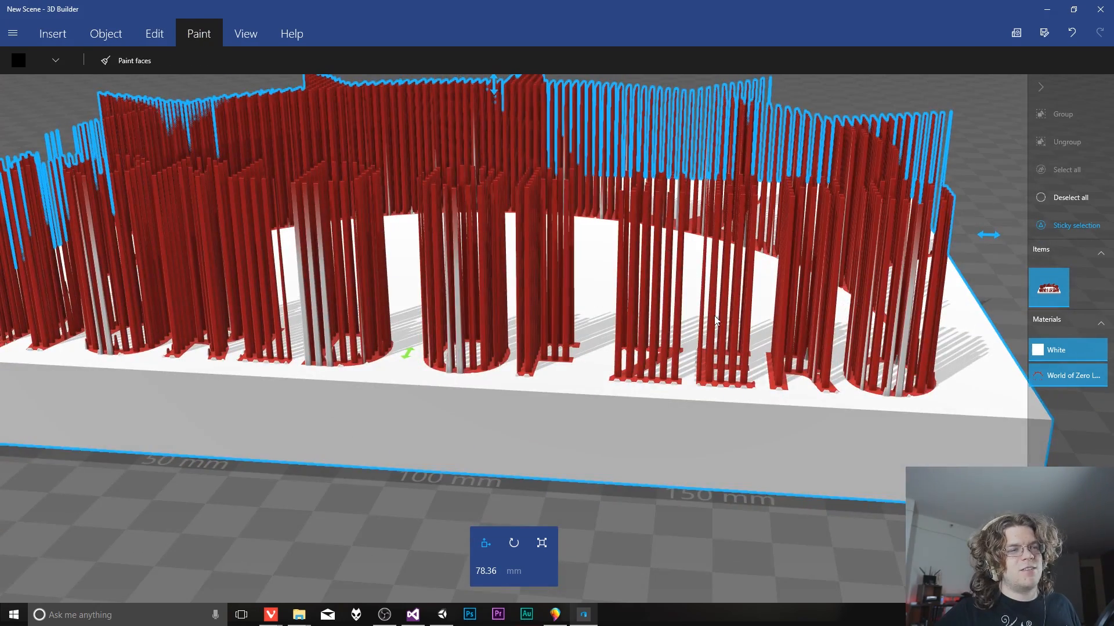
pyautogui.moveTo(715, 316); pyautogui.dragTo(651, 372)
pyautogui.scroll(-3, 660, 365)
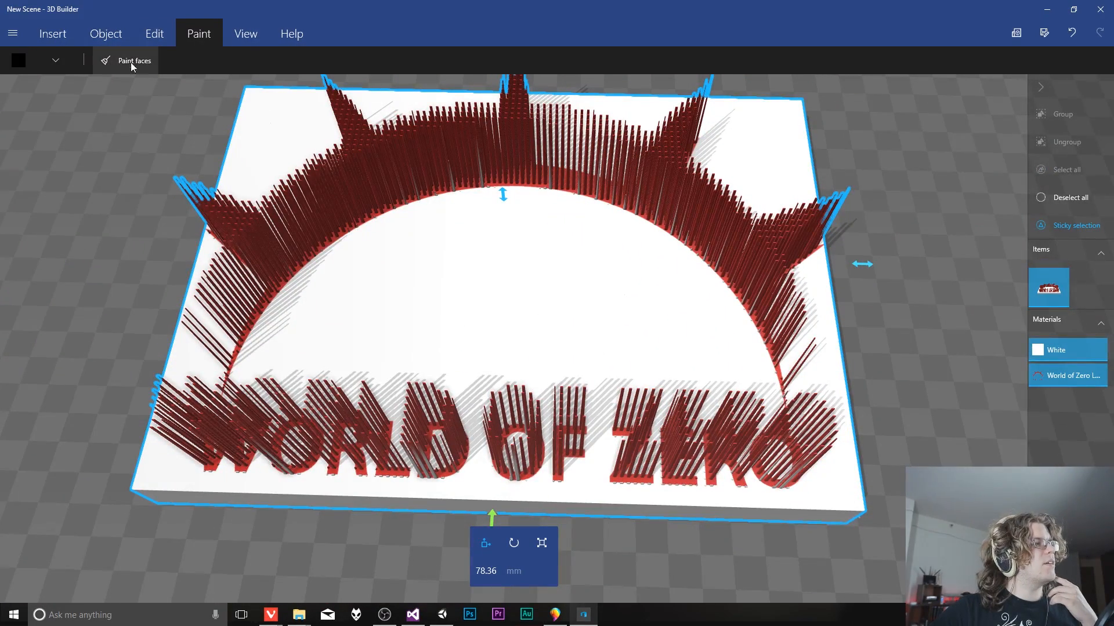
# Step: Show the logo block's wire frame to inspect its mesh, and switch the wire frame off again
pyautogui.click(235, 34)
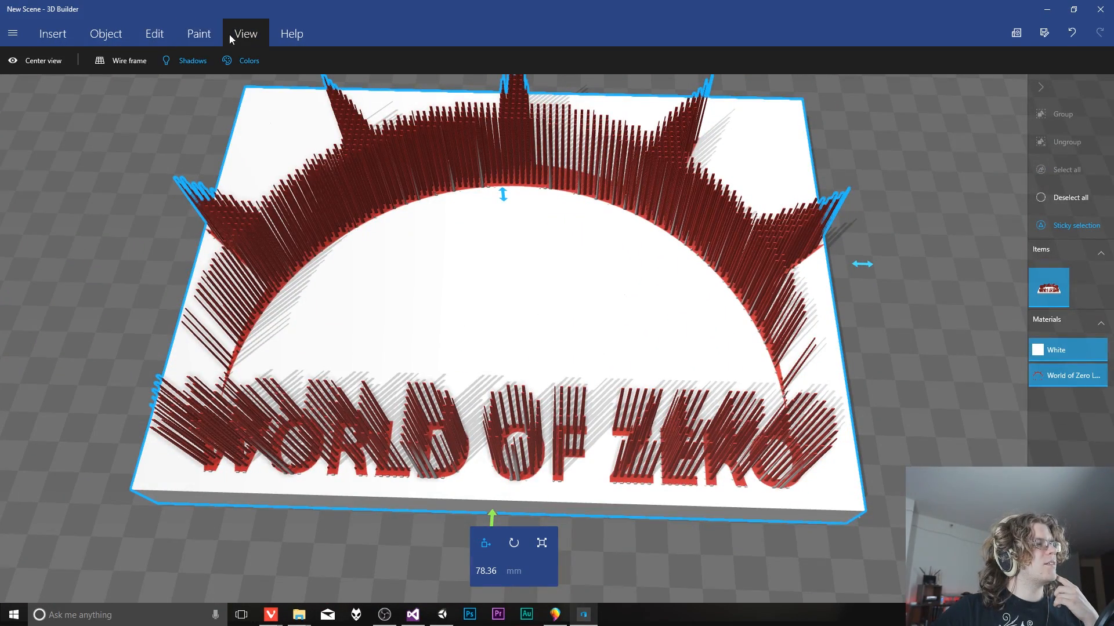
pyautogui.click(126, 60)
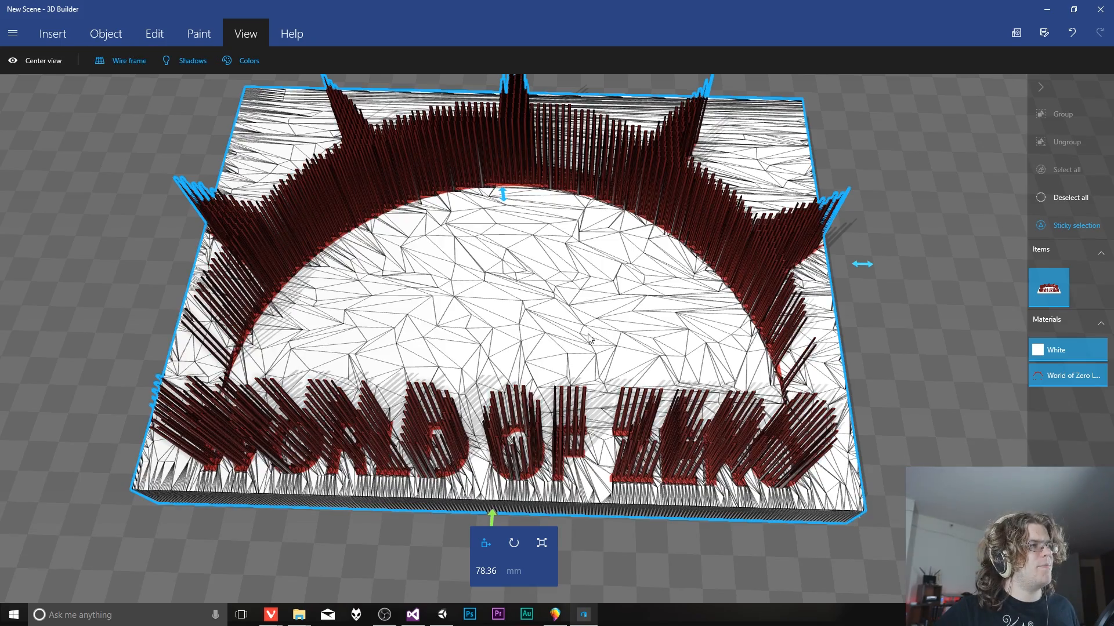
pyautogui.moveTo(588, 338); pyautogui.dragTo(576, 287)
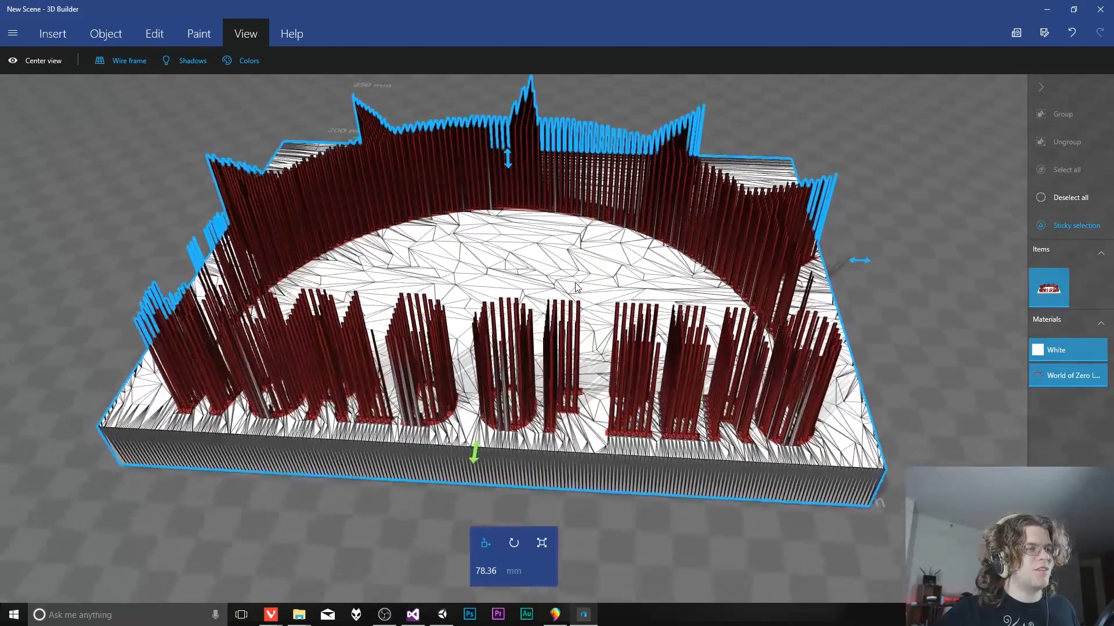
pyautogui.click(126, 60)
pyautogui.moveTo(547, 226); pyautogui.dragTo(465, 169)
# Step: Switch the scene's shadows and the model colors off and back on for comparison, and center the view on the logo block
pyautogui.click(179, 64)
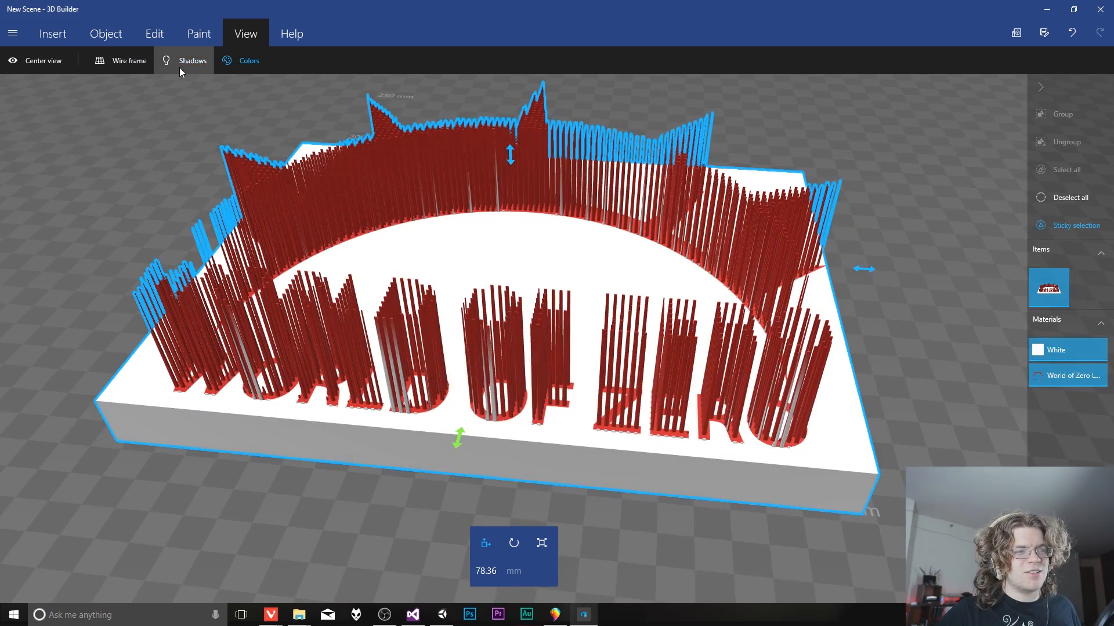
pyautogui.click(179, 67)
pyautogui.click(239, 68)
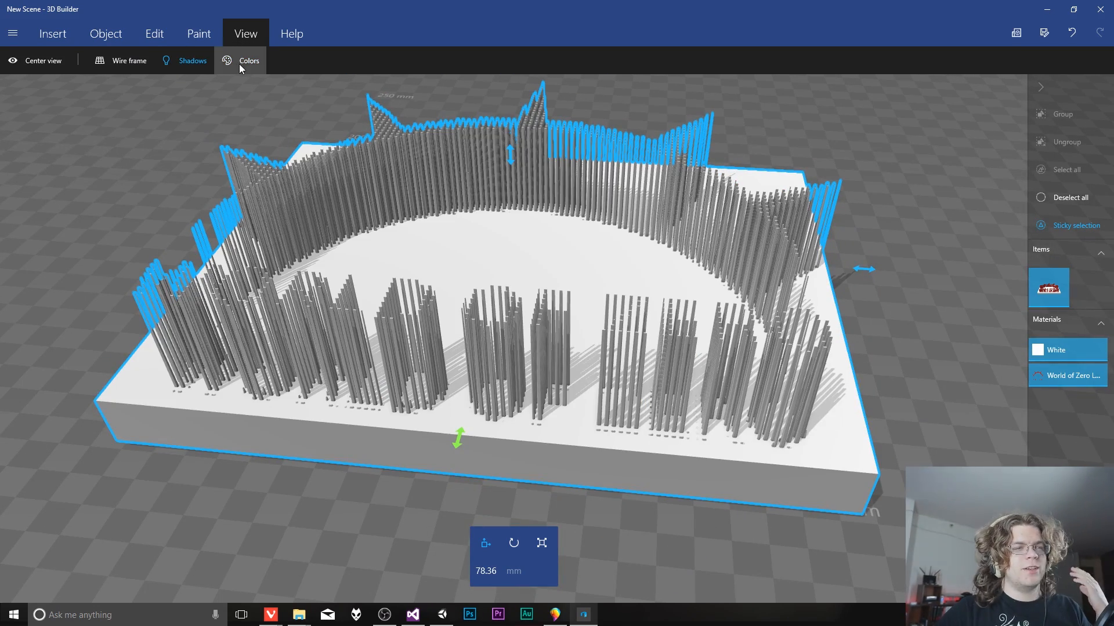
pyautogui.click(239, 64)
pyautogui.click(239, 64)
pyautogui.moveTo(536, 251); pyautogui.dragTo(548, 375, button='right')
pyautogui.click(239, 61)
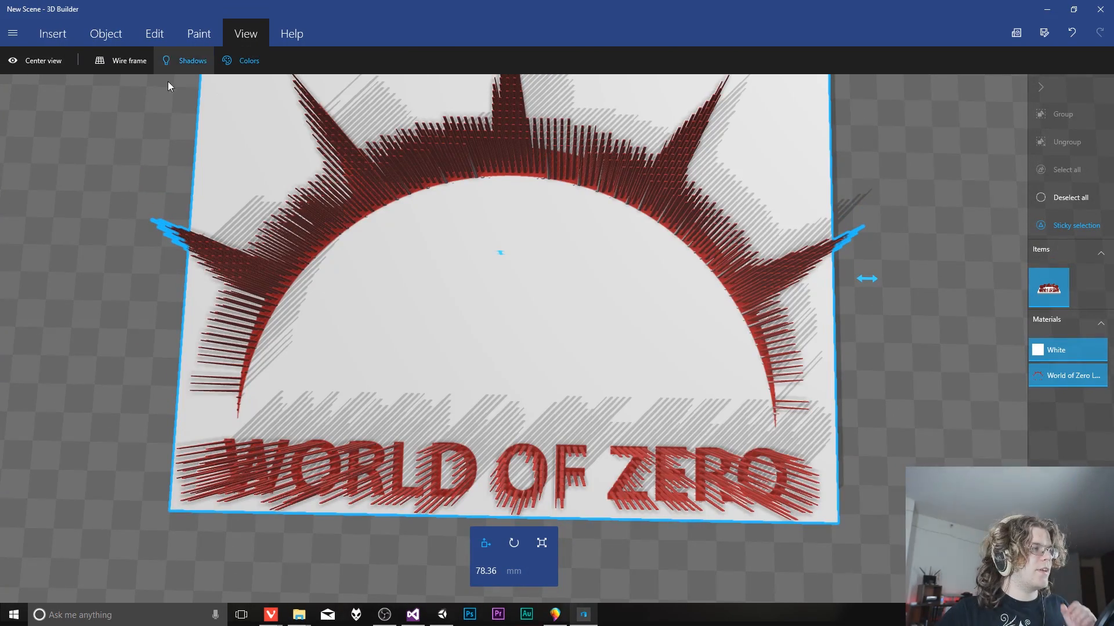
pyautogui.click(26, 62)
pyautogui.scroll(5, 672, 279)
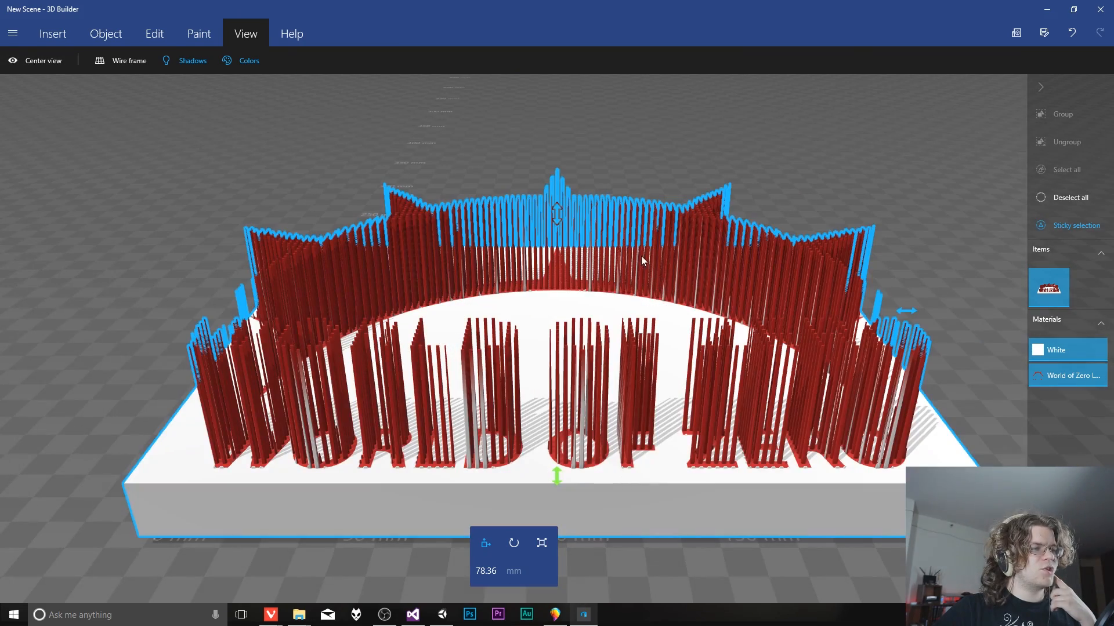
# Step: Try simplifying the logo block's mesh at the maximum reduction level and at about half reduction, and cancel the simplification
pyautogui.click(153, 34)
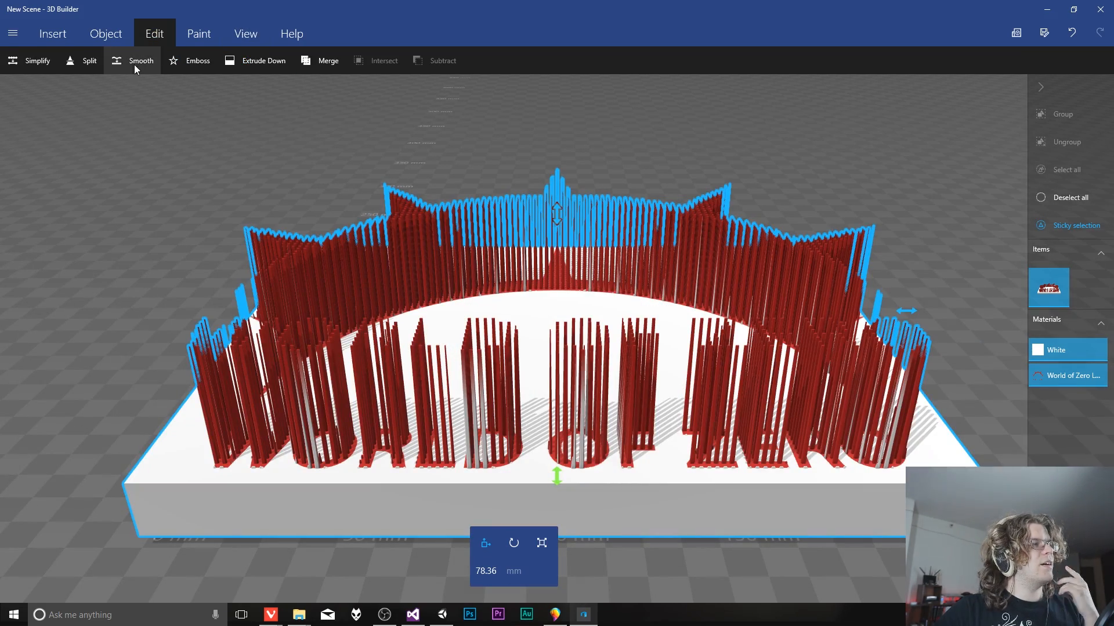
pyautogui.moveTo(541, 250); pyautogui.dragTo(532, 374, button='right')
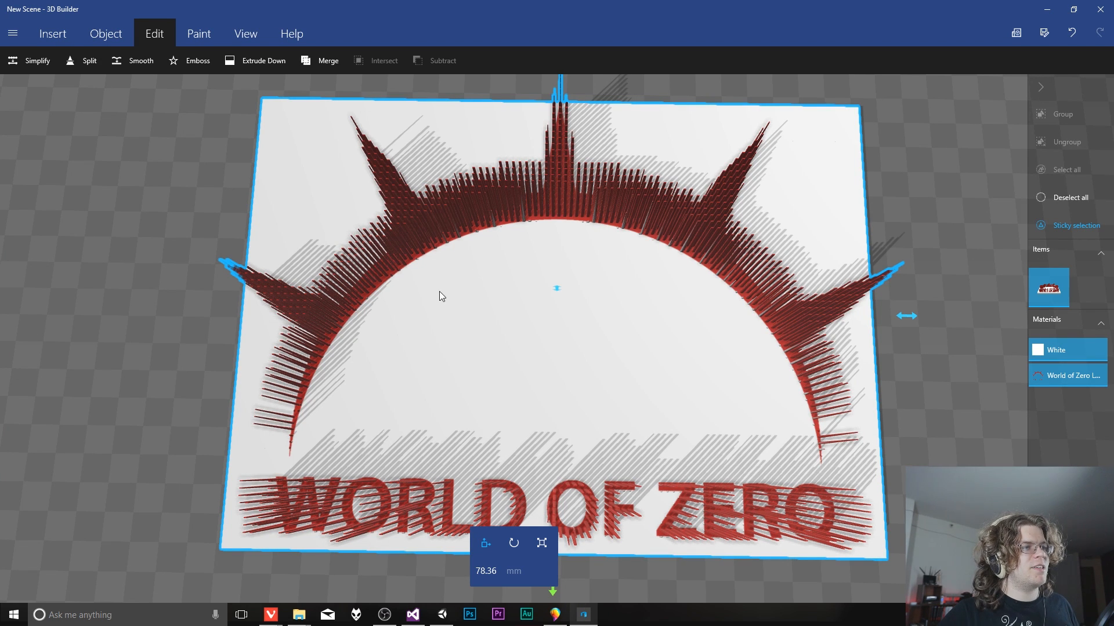
pyautogui.click(27, 68)
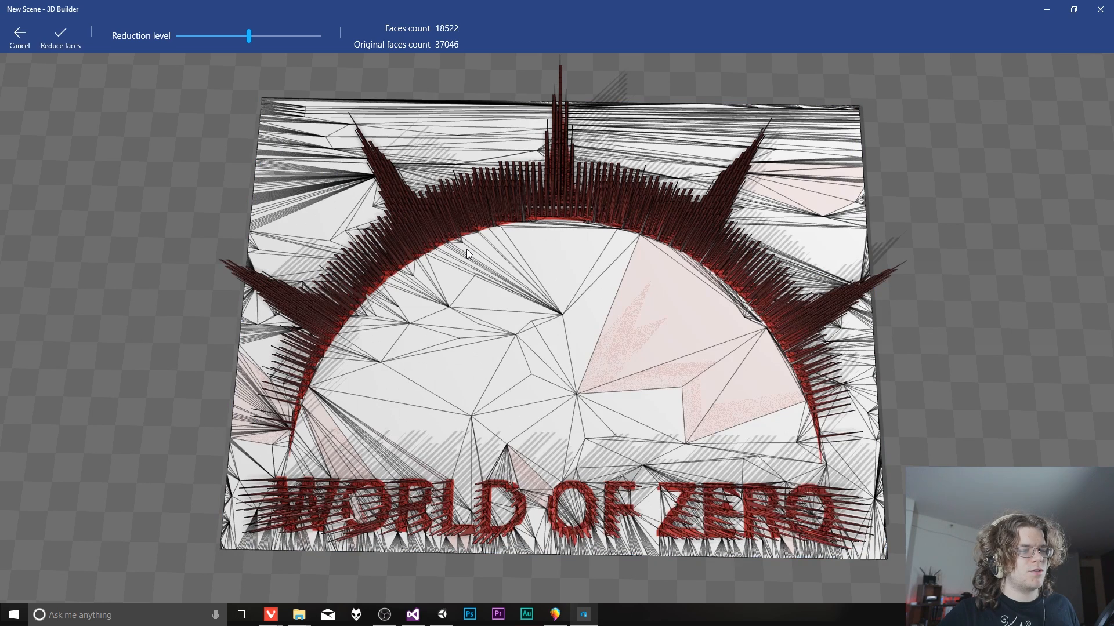
pyautogui.moveTo(665, 457)
pyautogui.mouseDown()
pyautogui.moveTo(673, 301)
pyautogui.moveTo(677, 457)
pyautogui.mouseUp()
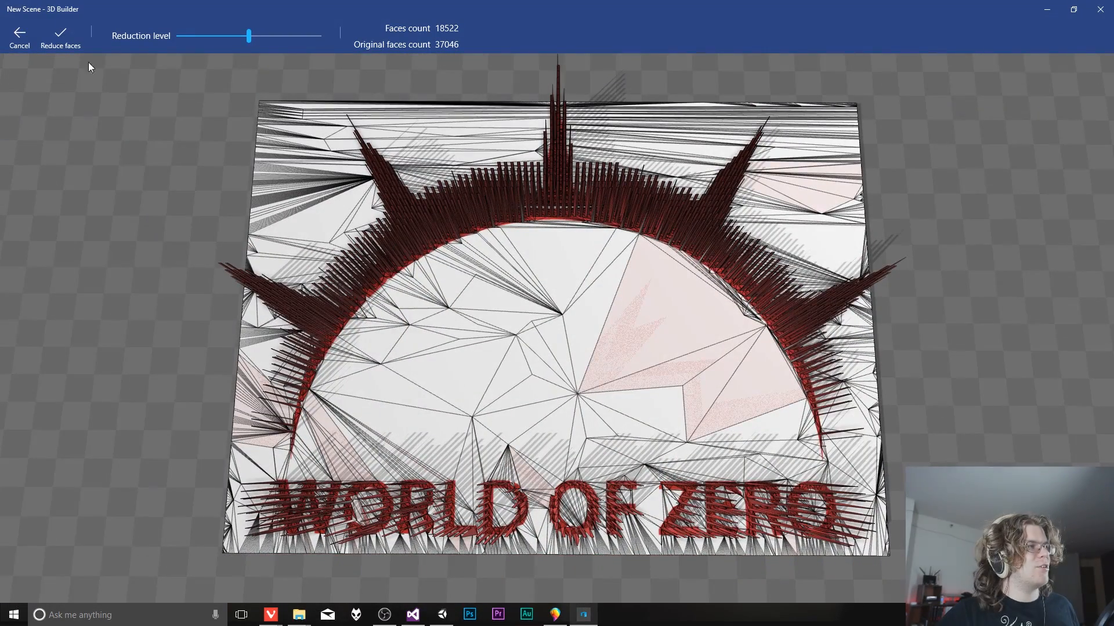
pyautogui.moveTo(252, 34); pyautogui.dragTo(422, 39)
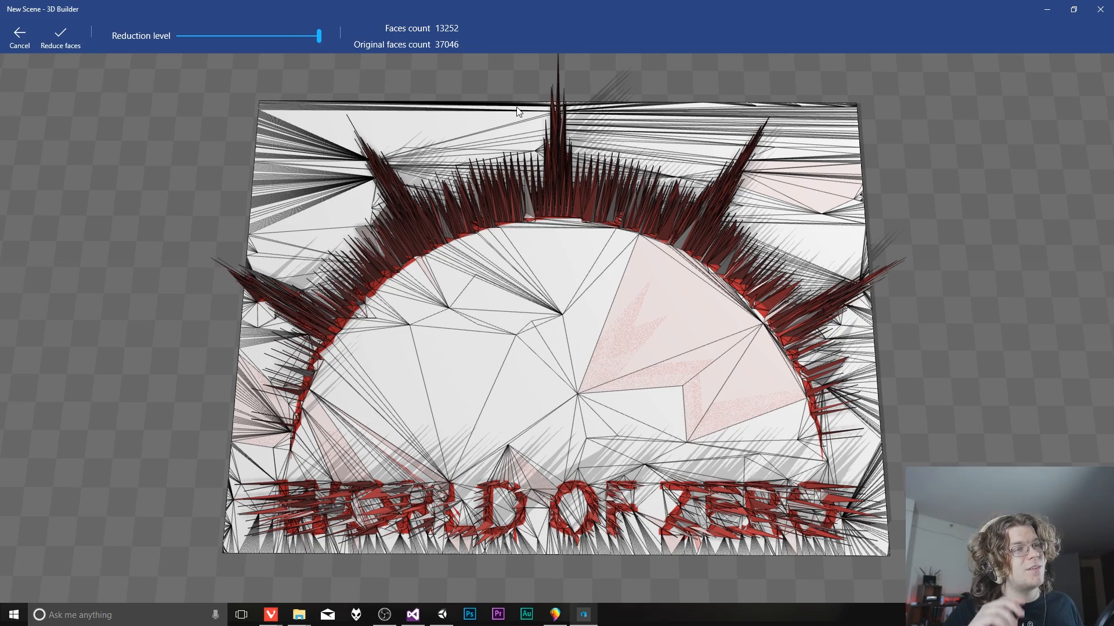
pyautogui.moveTo(671, 348); pyautogui.dragTo(554, 170, button='right')
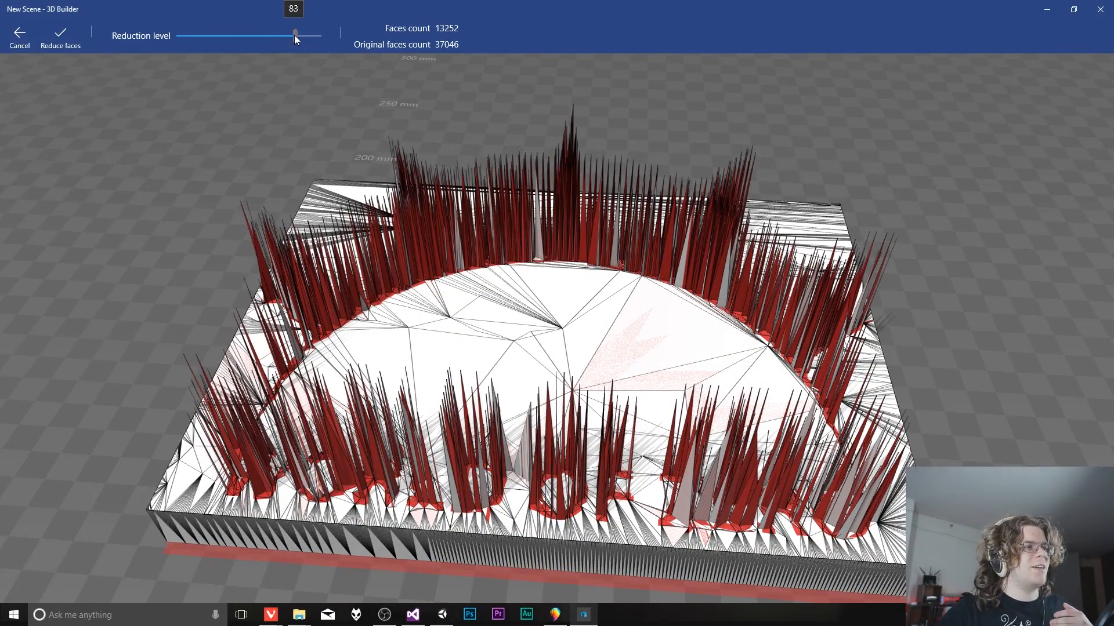
pyautogui.moveTo(294, 35); pyautogui.dragTo(252, 36)
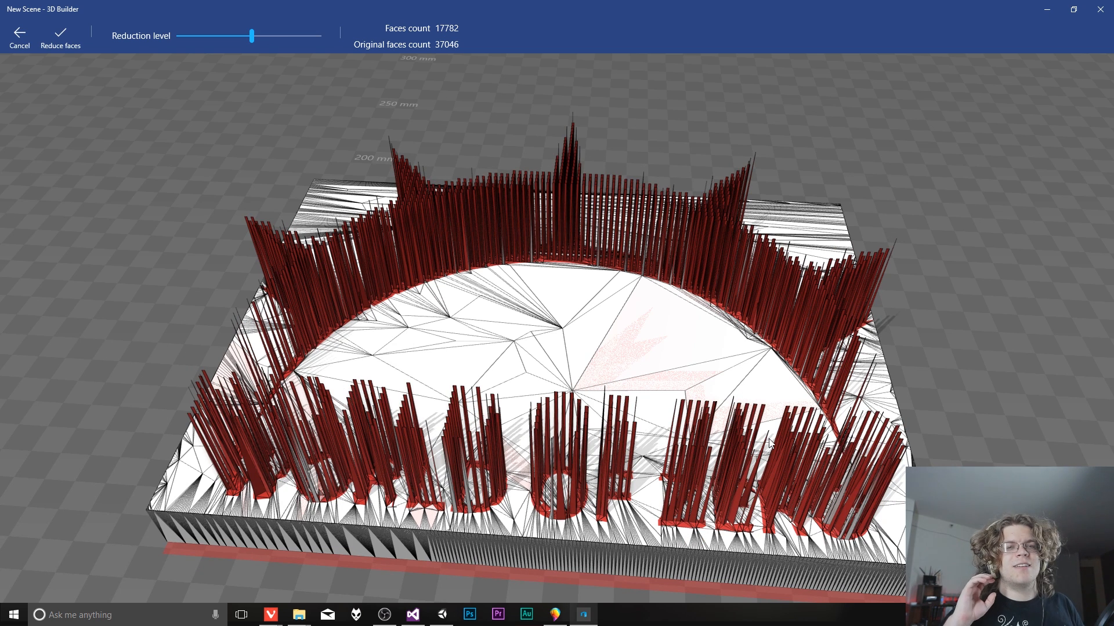
pyautogui.click(23, 40)
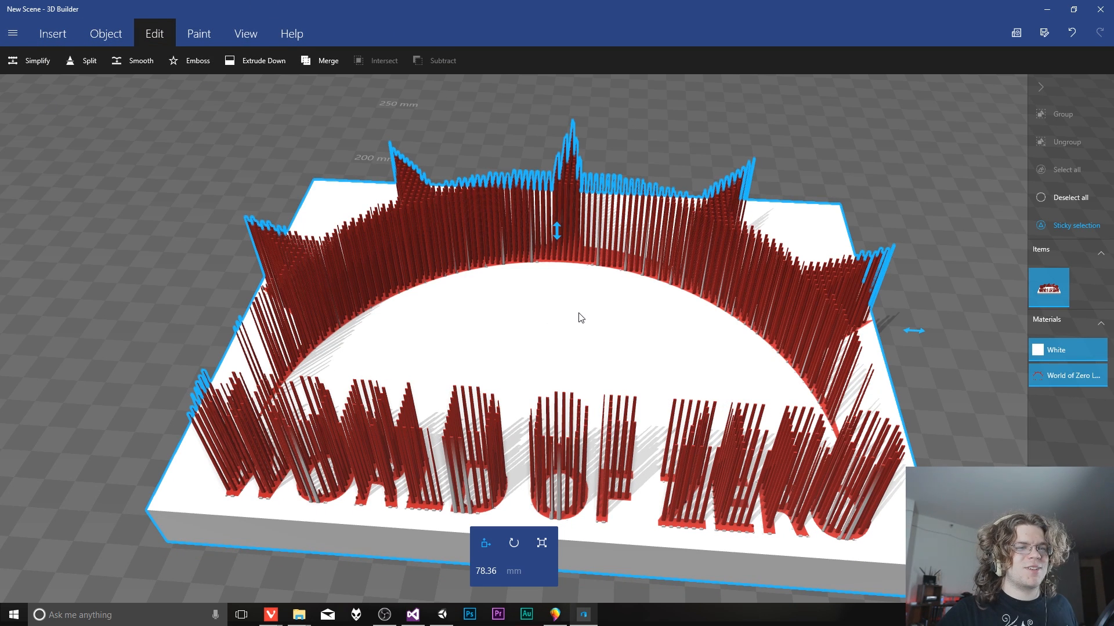
# Step: Insert a cylinder into the scene alongside the logo block
pyautogui.moveTo(590, 336); pyautogui.dragTo(611, 341)
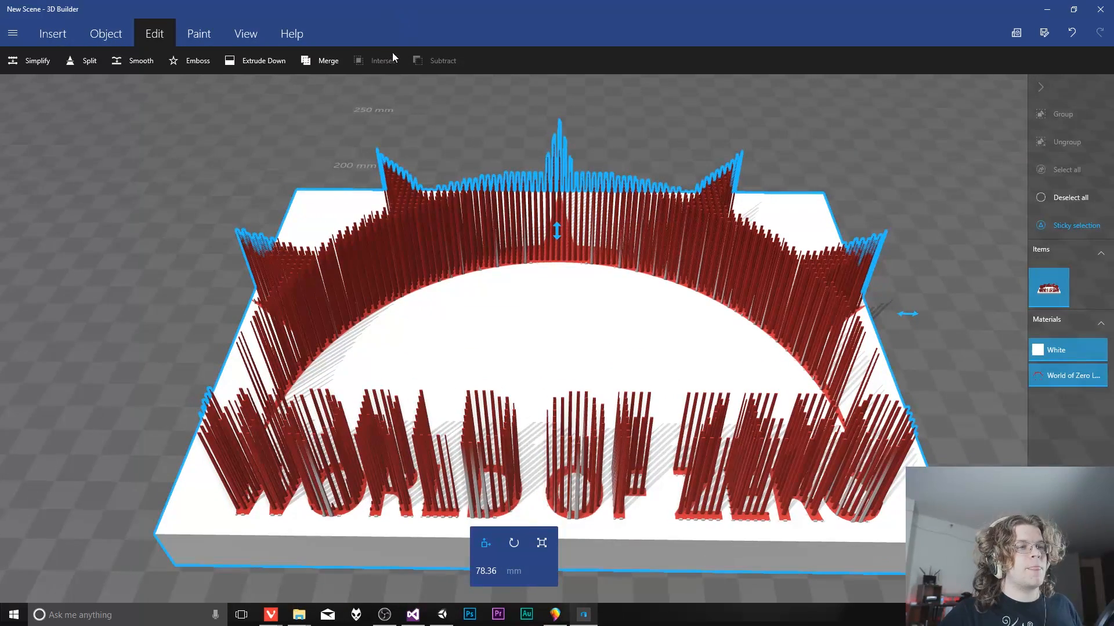
pyautogui.click(106, 26)
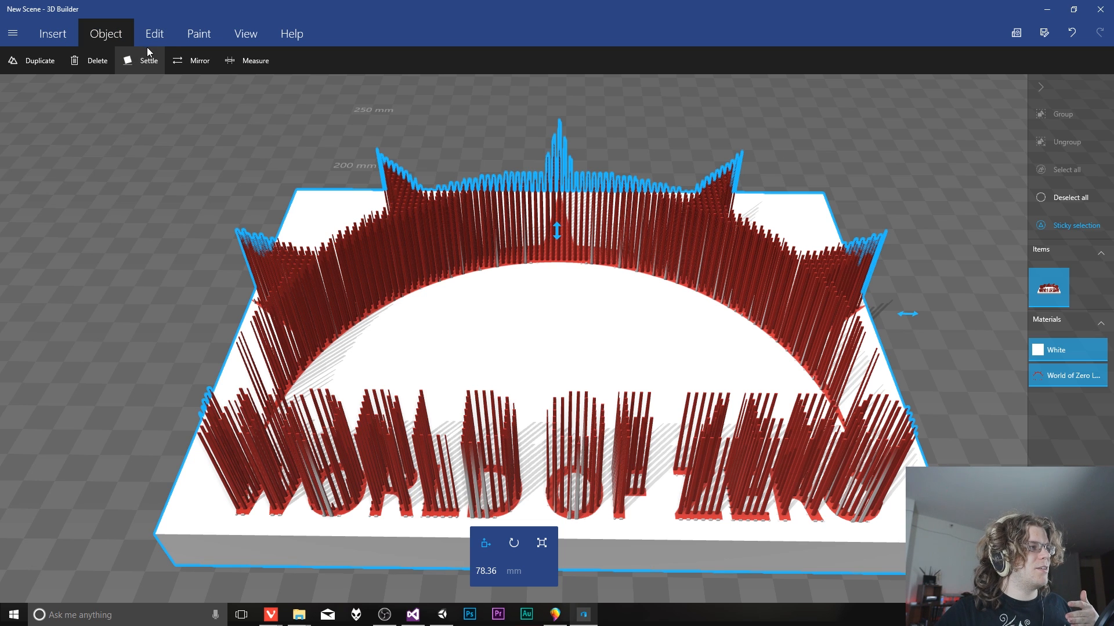
pyautogui.click(53, 35)
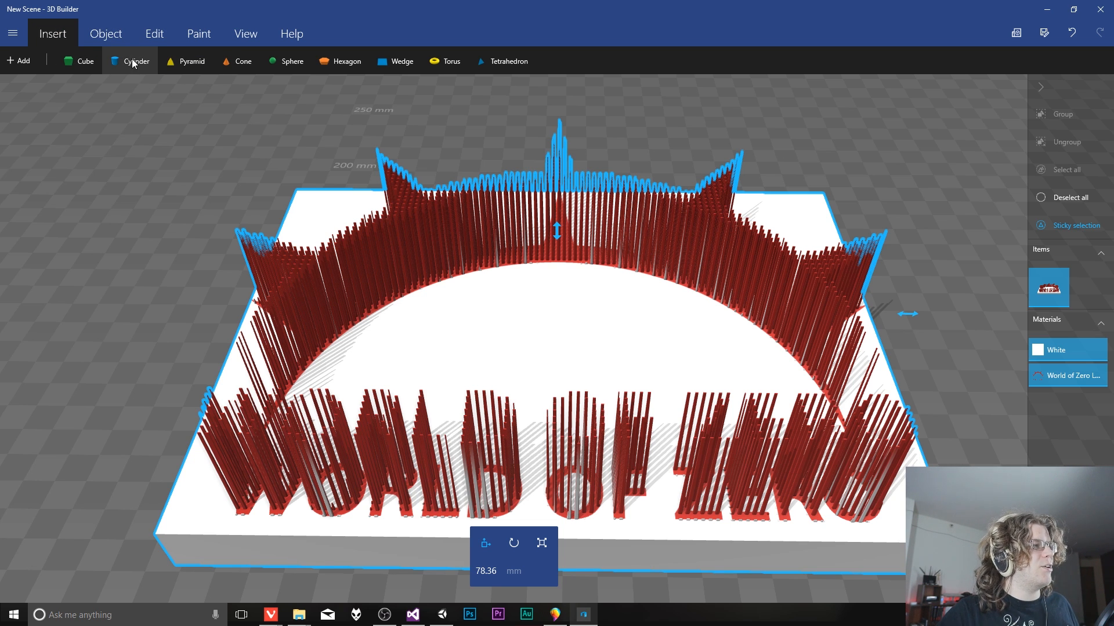
pyautogui.click(133, 62)
pyautogui.scroll(-2, 736, 304)
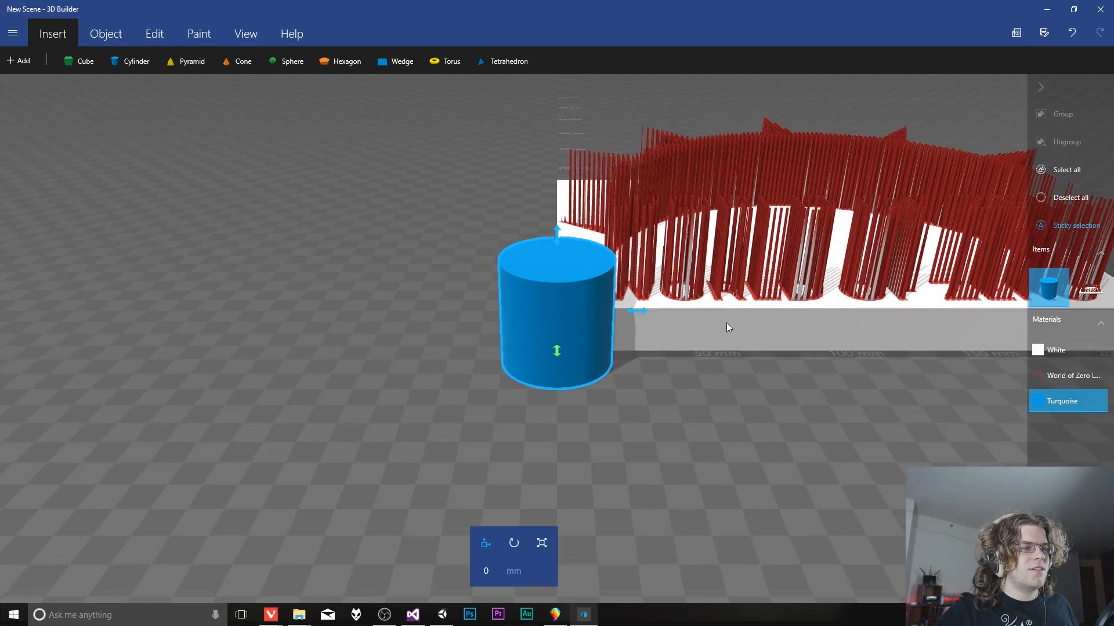
# Step: Move the cylinder into the logo block, centering it under the arch of spikes and above the word OF
pyautogui.moveTo(726, 322); pyautogui.dragTo(721, 416)
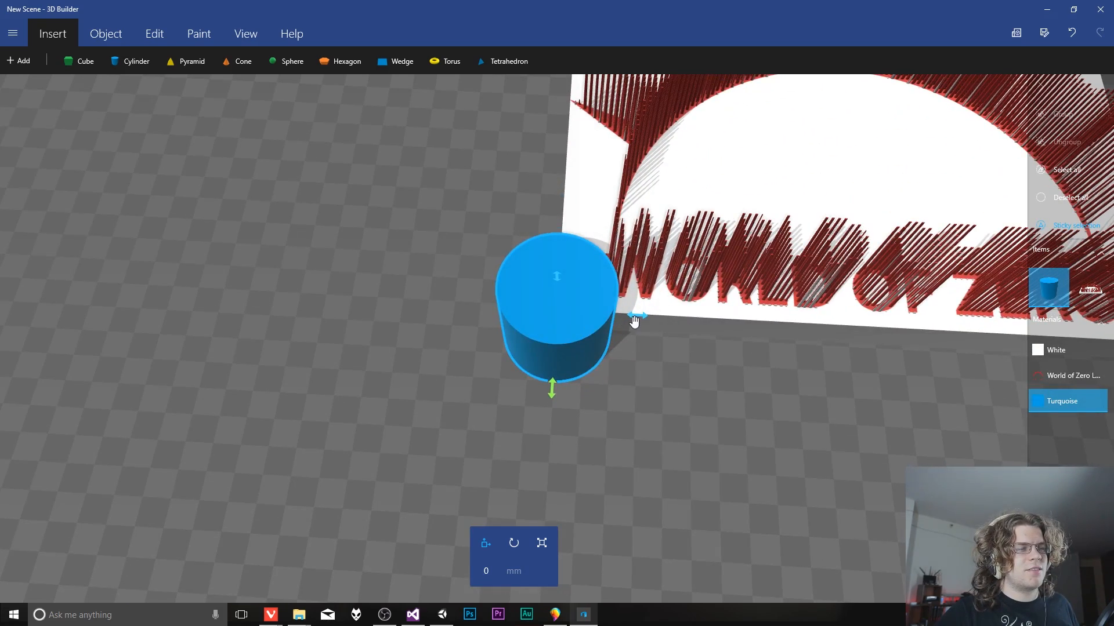
pyautogui.moveTo(634, 320); pyautogui.dragTo(888, 254)
pyautogui.scroll(-1, 876, 256)
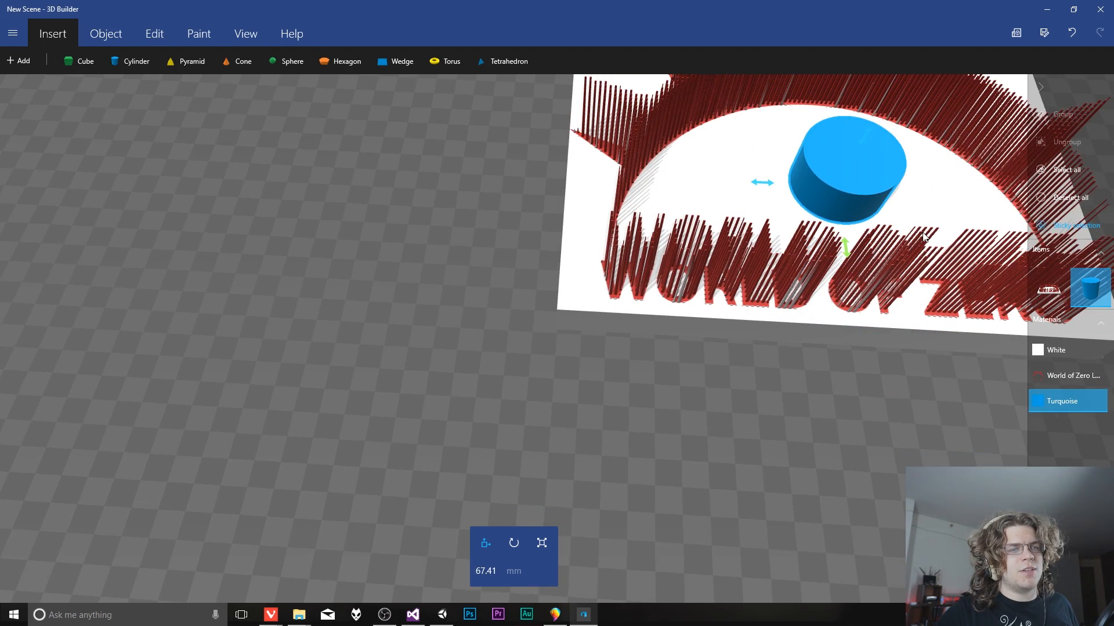
pyautogui.moveTo(923, 233); pyautogui.dragTo(609, 293, button='right')
pyautogui.moveTo(603, 336); pyautogui.dragTo(562, 434)
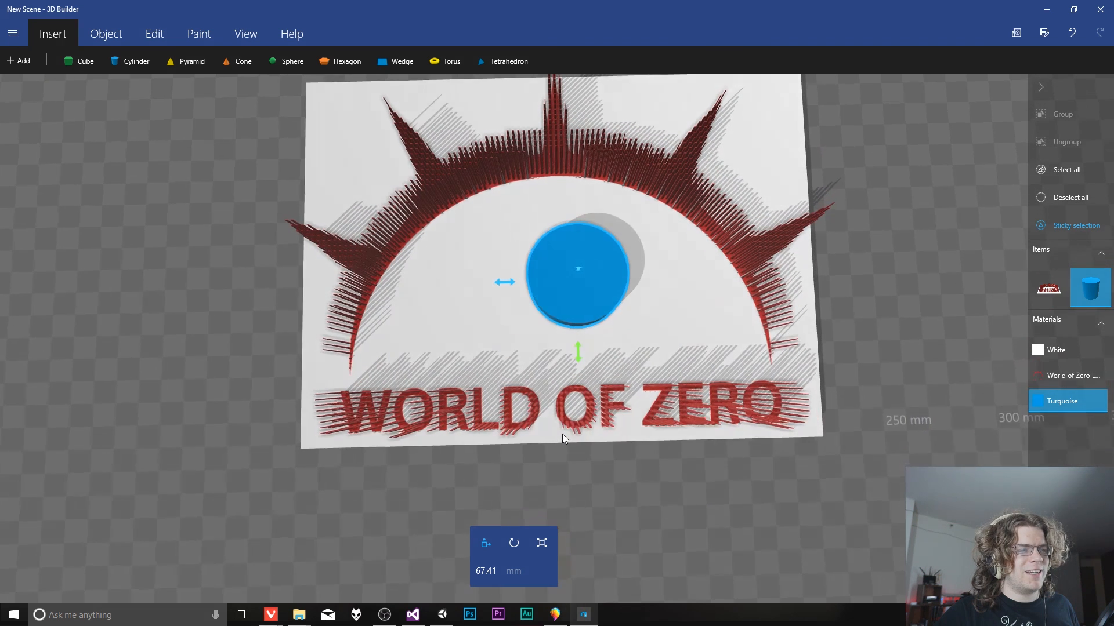
pyautogui.moveTo(504, 282); pyautogui.dragTo(489, 283)
pyautogui.moveTo(560, 351); pyautogui.dragTo(563, 375)
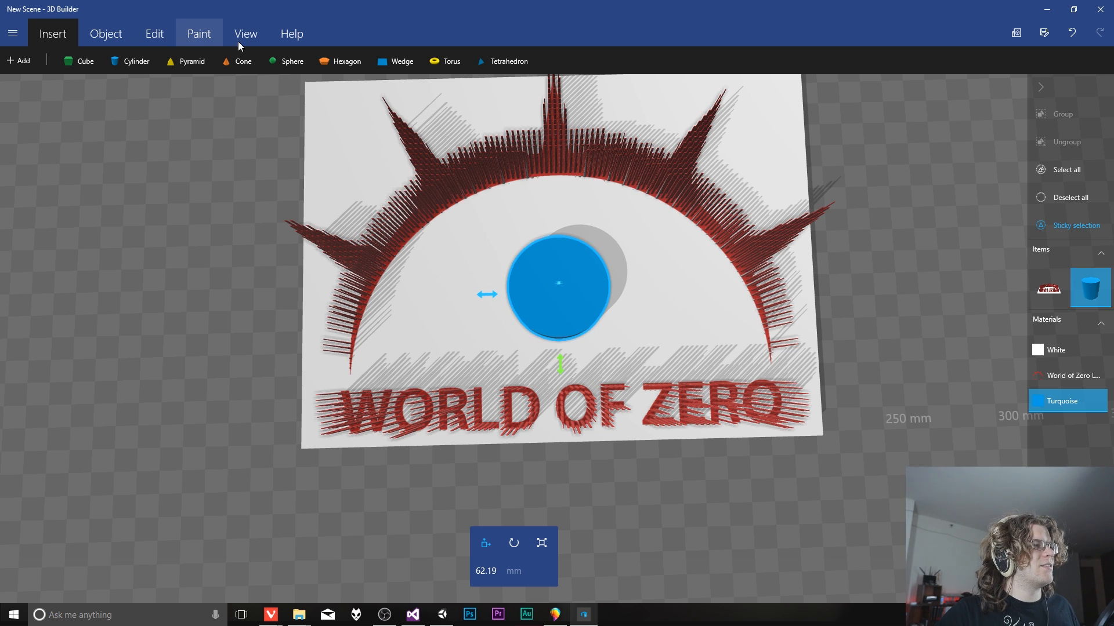
# Step: Select only the cylinder and subtract it from the logo block to cut a round hole through the block
pyautogui.click(1048, 288)
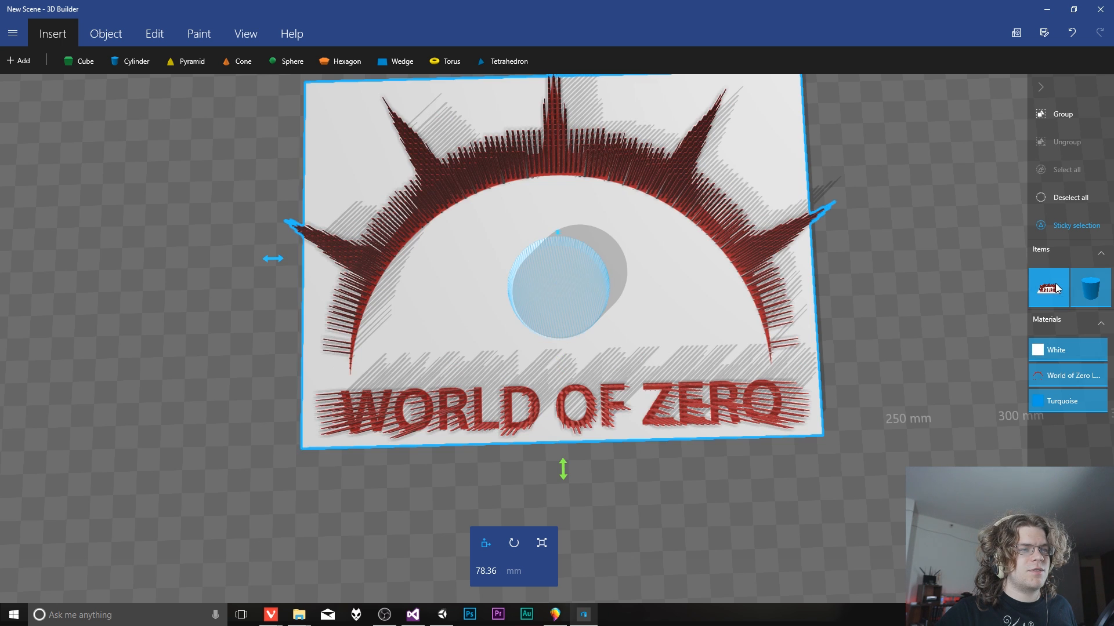
pyautogui.click(1091, 290)
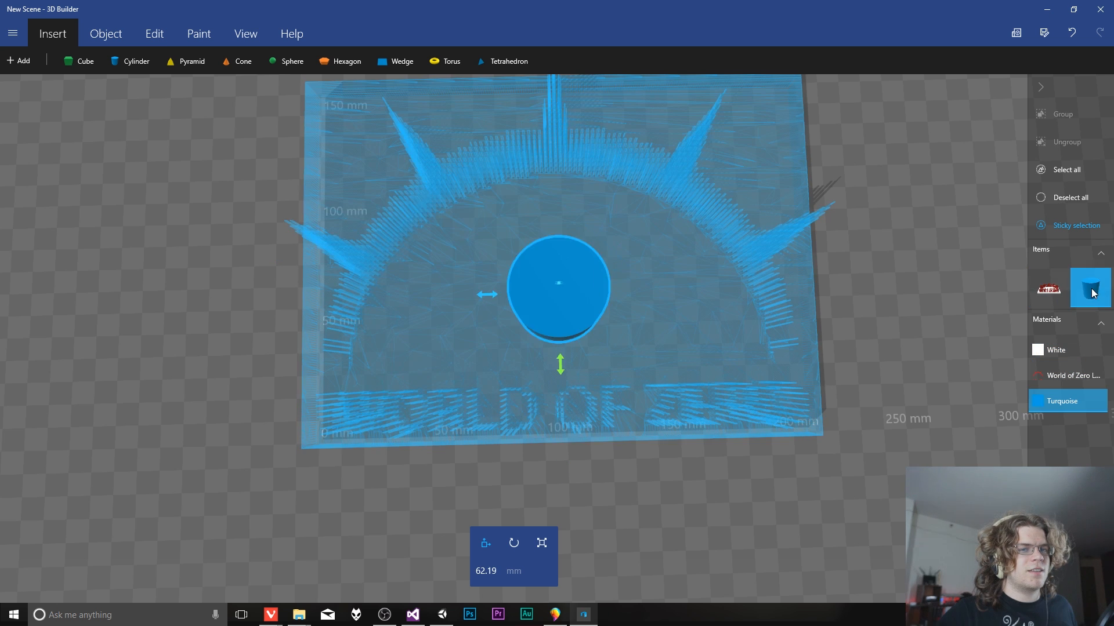
pyautogui.click(185, 38)
pyautogui.click(159, 34)
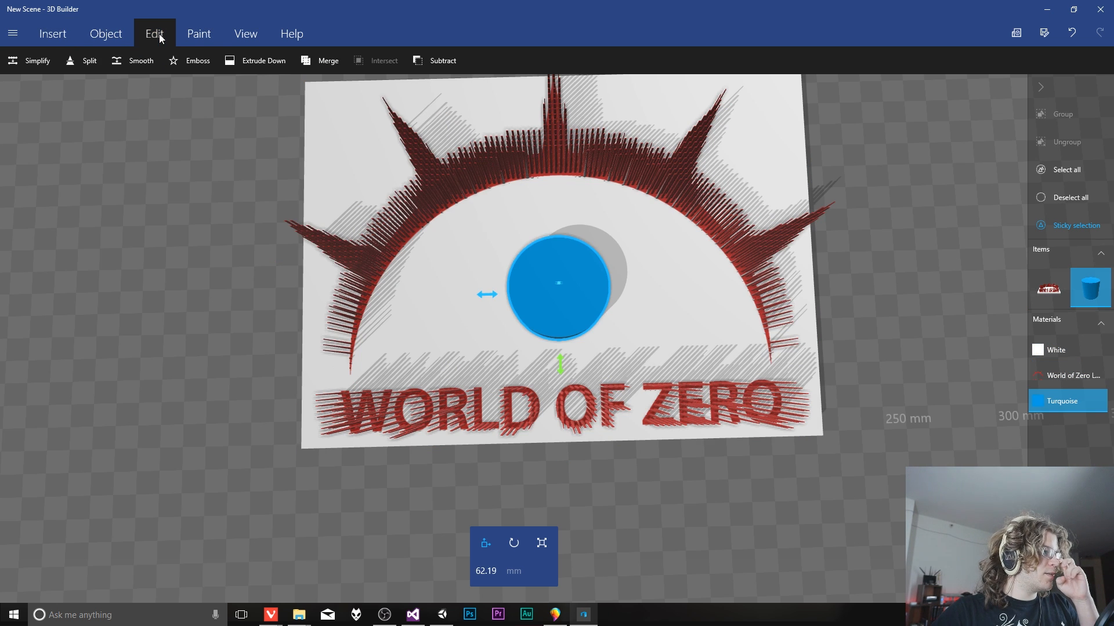
pyautogui.click(440, 60)
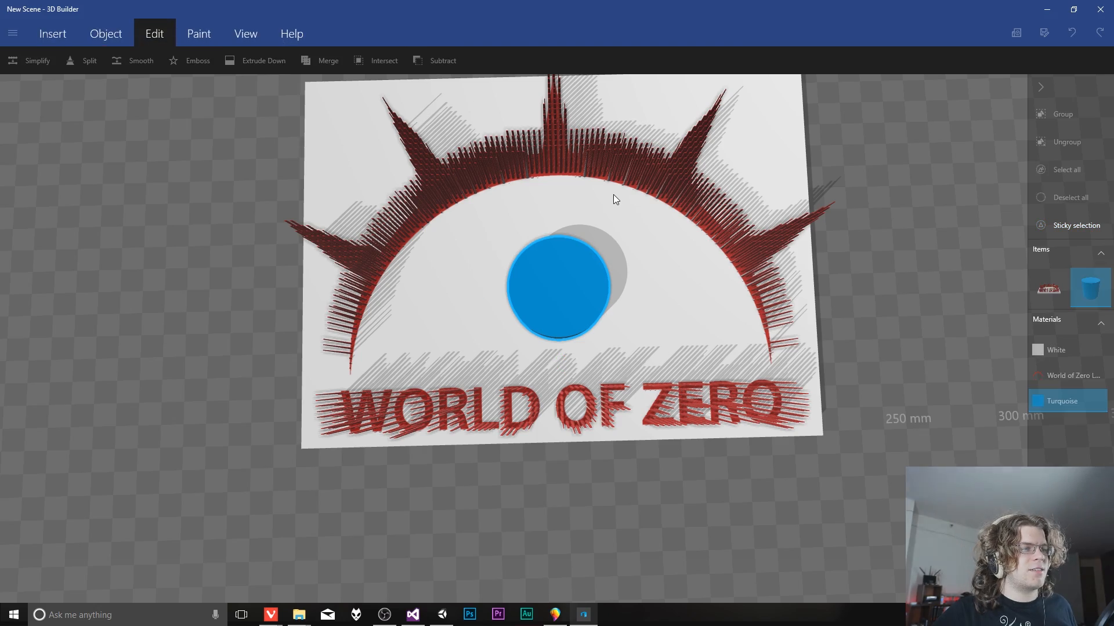
# Step: Examine the round hole in the logo block from above and from lower front angles
pyautogui.moveTo(684, 462); pyautogui.dragTo(526, 385)
pyautogui.moveTo(526, 387); pyautogui.dragTo(764, 385, button='right')
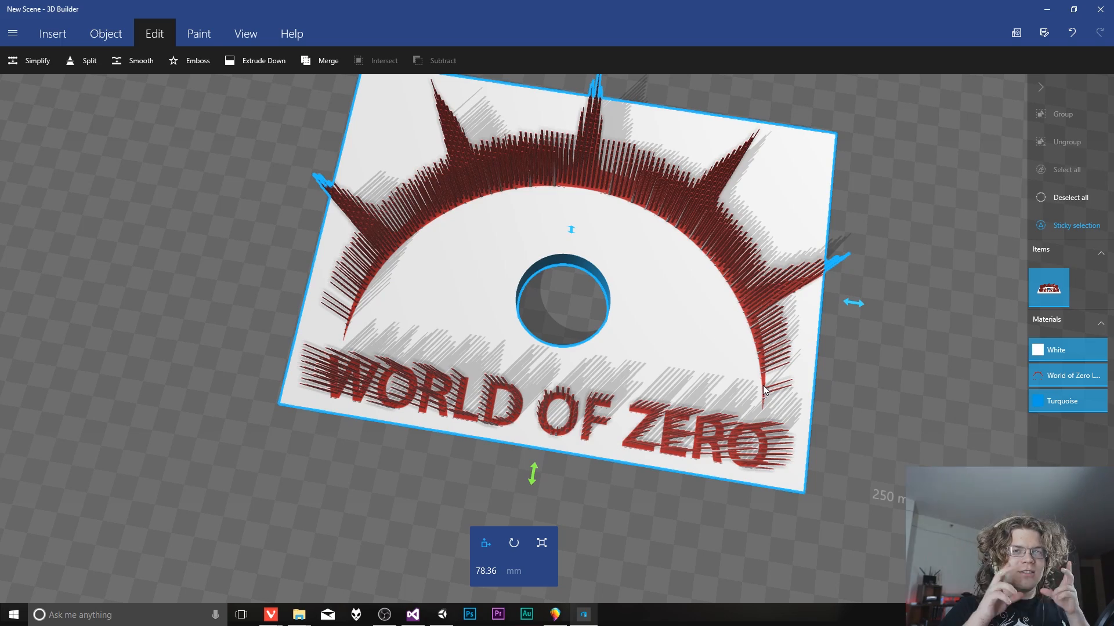
pyautogui.moveTo(472, 371); pyautogui.dragTo(528, 292, button='right')
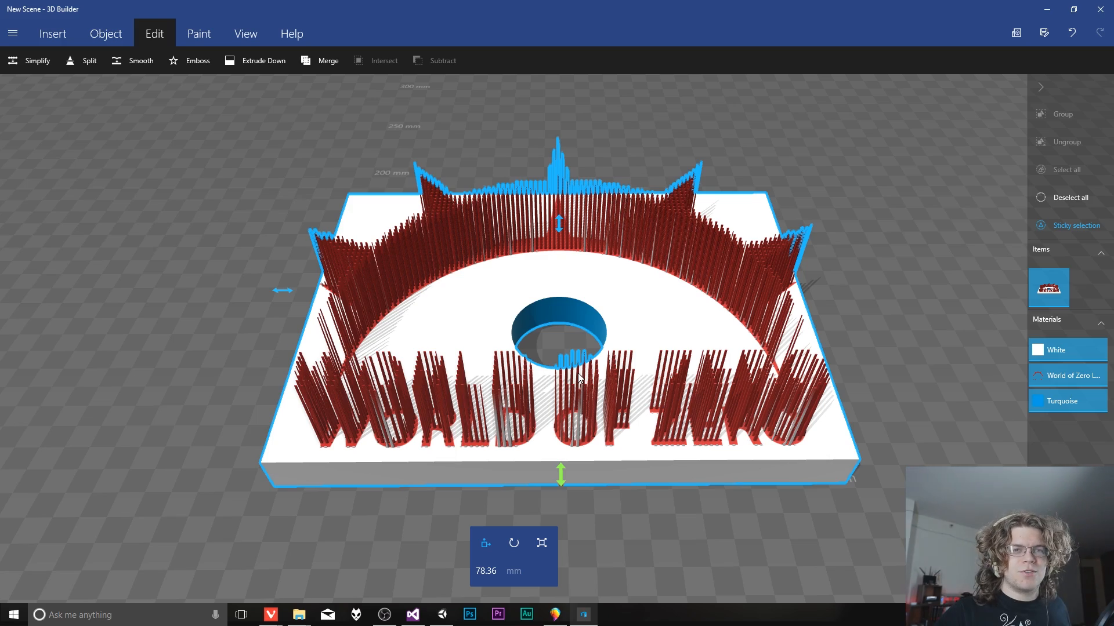
pyautogui.moveTo(613, 372); pyautogui.dragTo(648, 356, button='right')
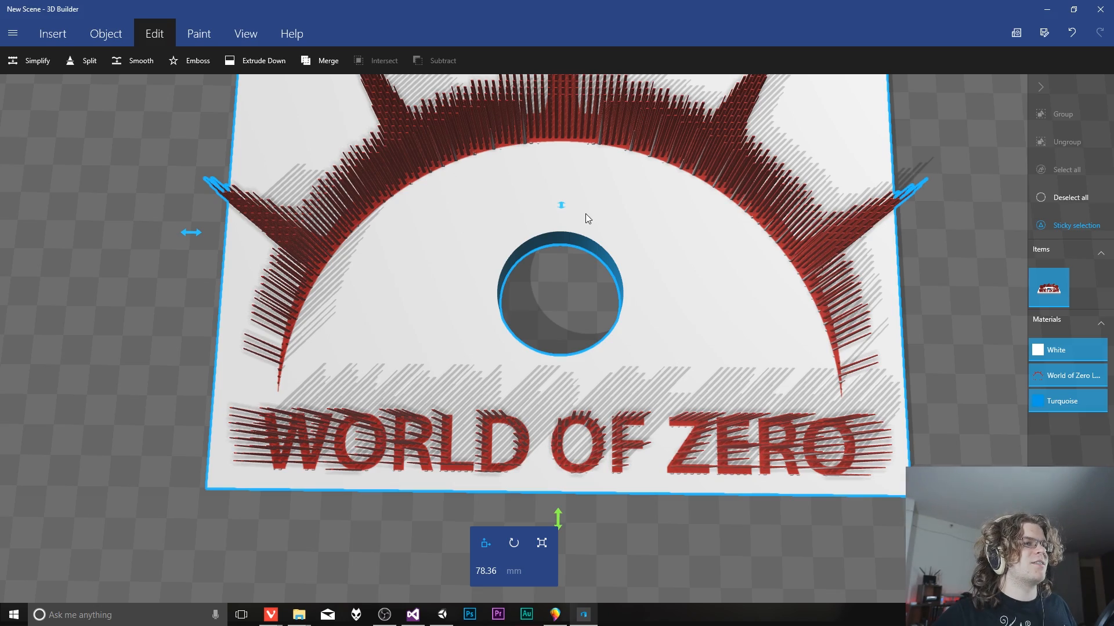
pyautogui.moveTo(716, 377); pyautogui.dragTo(706, 355)
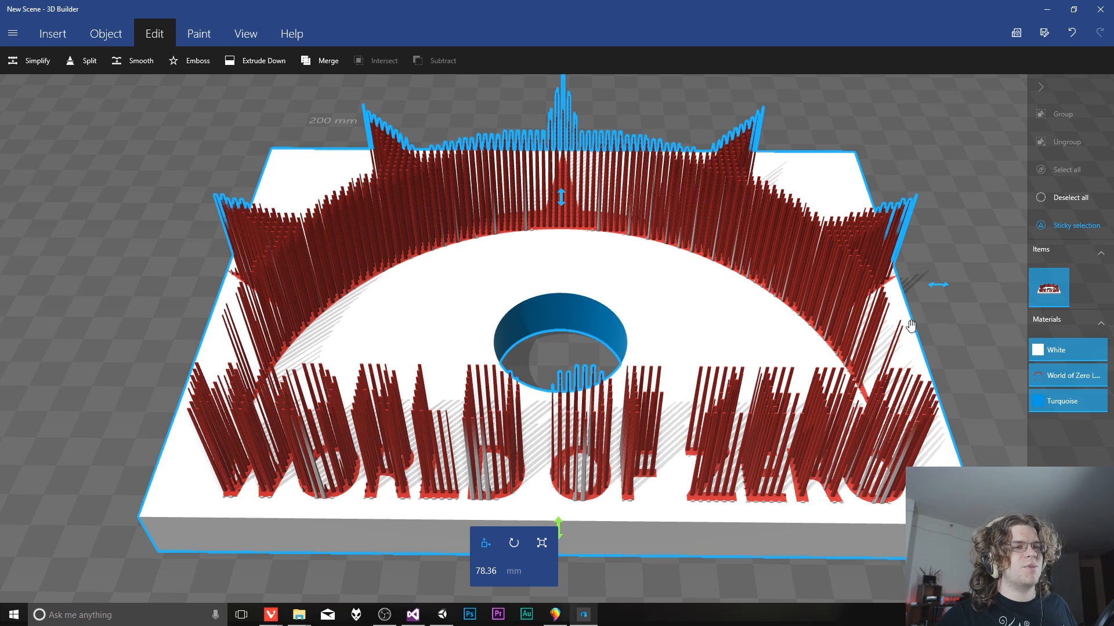
# Step: Insert a cube into the scene alongside the logo block
pyautogui.click(107, 35)
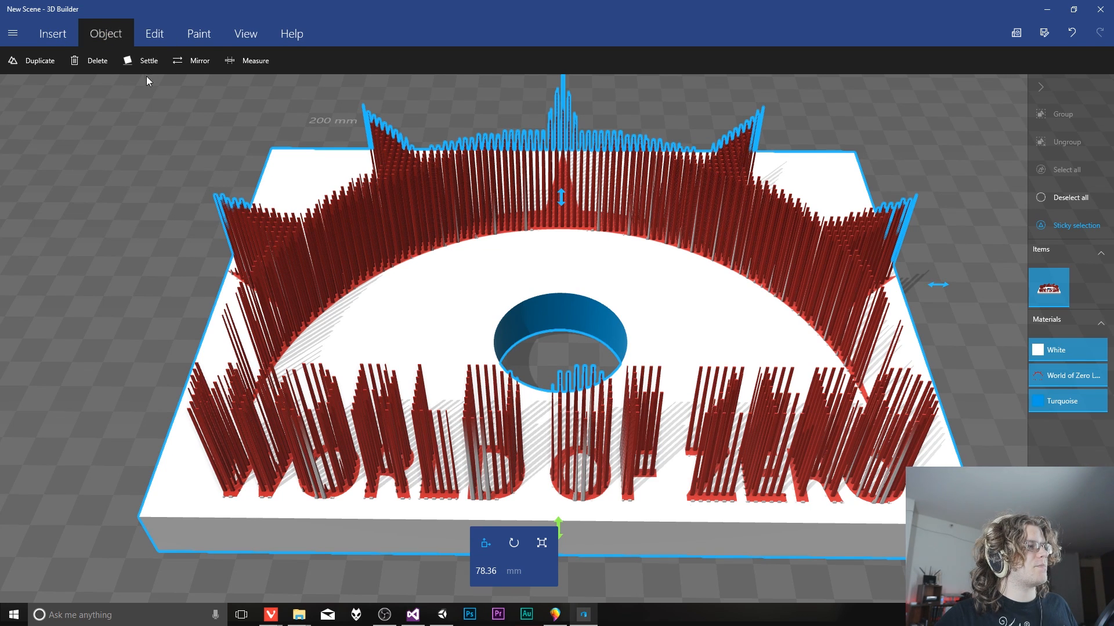
pyautogui.click(62, 37)
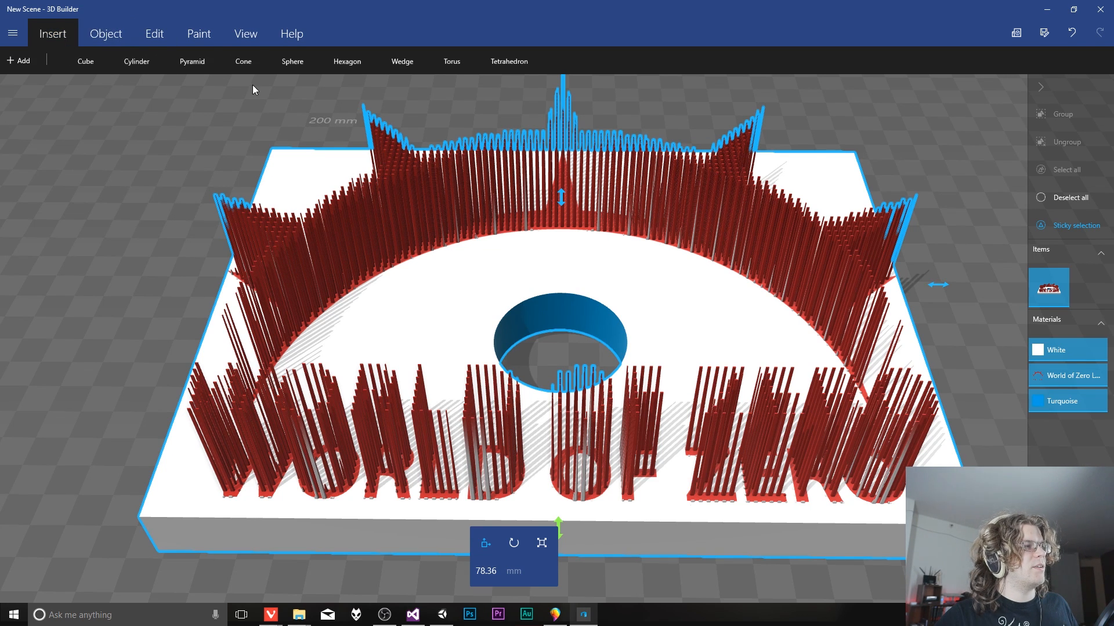
pyautogui.click(82, 63)
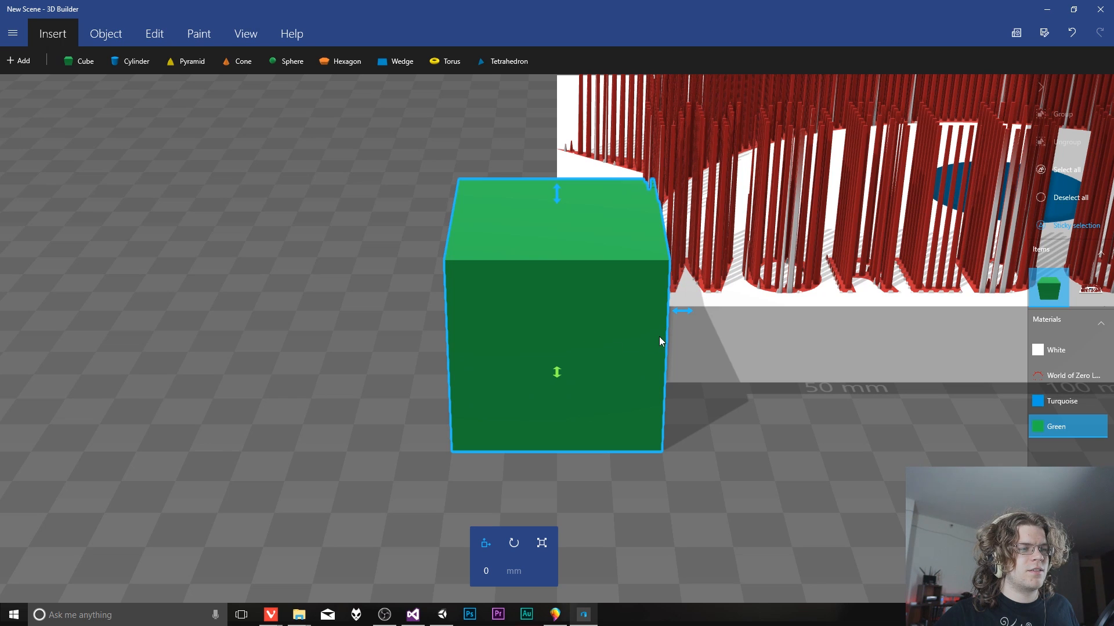
# Step: Move the green cube over the middle of the World of Zero plate and raise it to about 50 mm
pyautogui.scroll(-5, 674, 382)
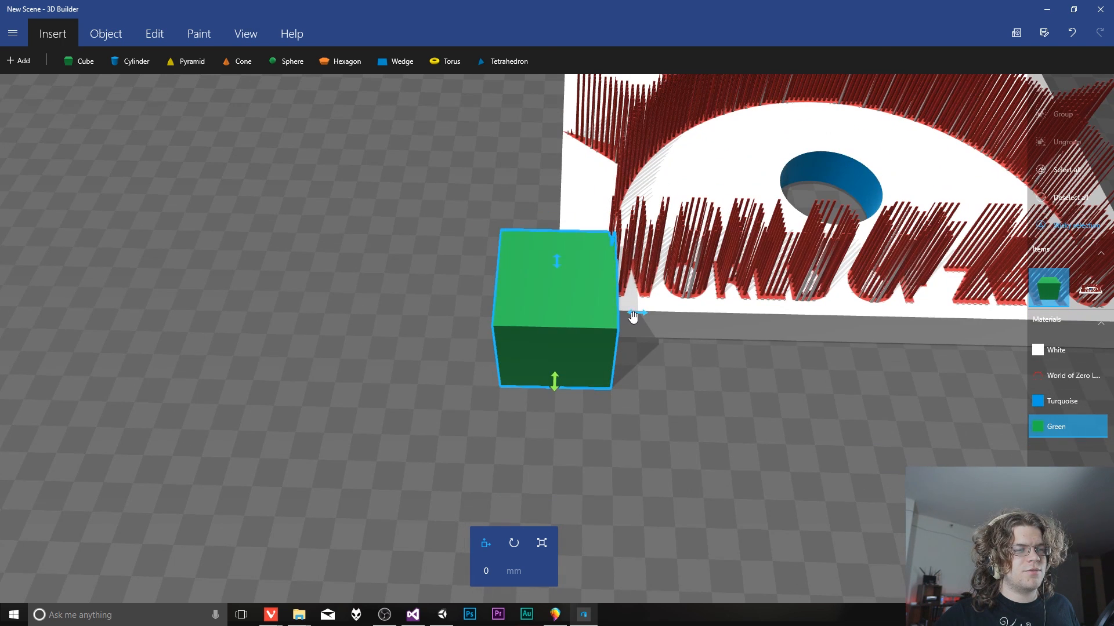
pyautogui.moveTo(633, 316); pyautogui.dragTo(928, 320)
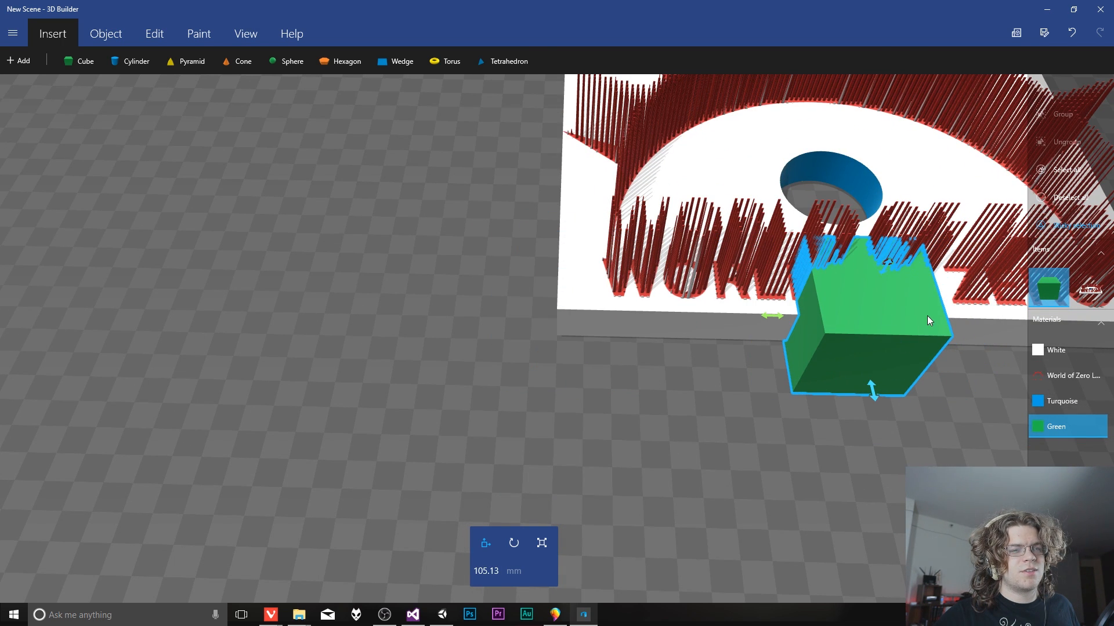
pyautogui.moveTo(768, 318); pyautogui.dragTo(779, 320)
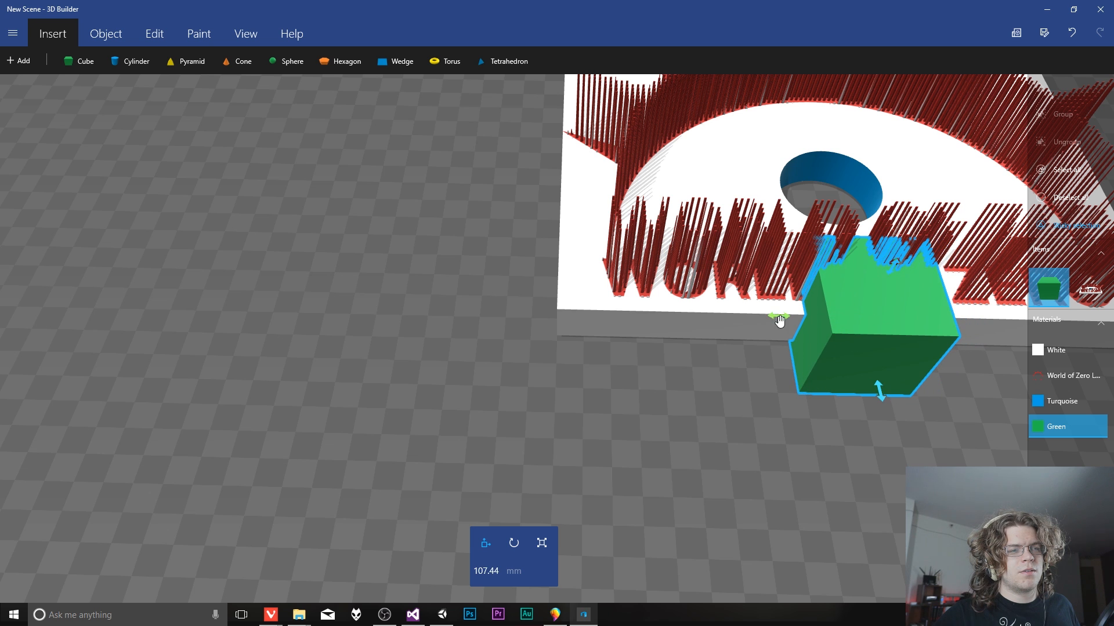
pyautogui.moveTo(878, 391); pyautogui.dragTo(879, 261)
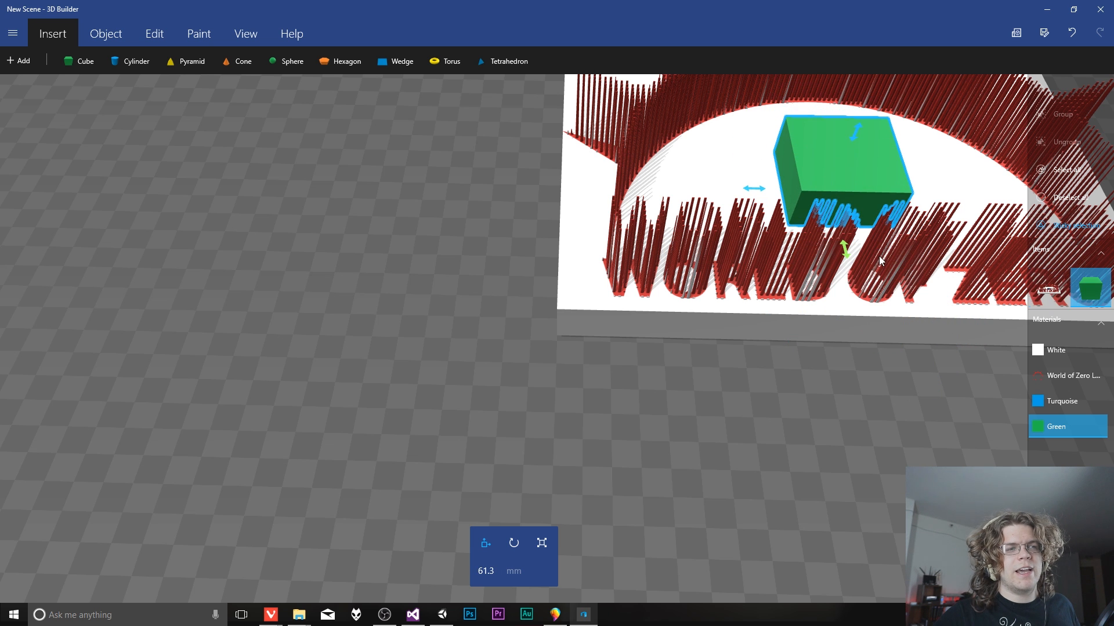
pyautogui.scroll(-5, 840, 309)
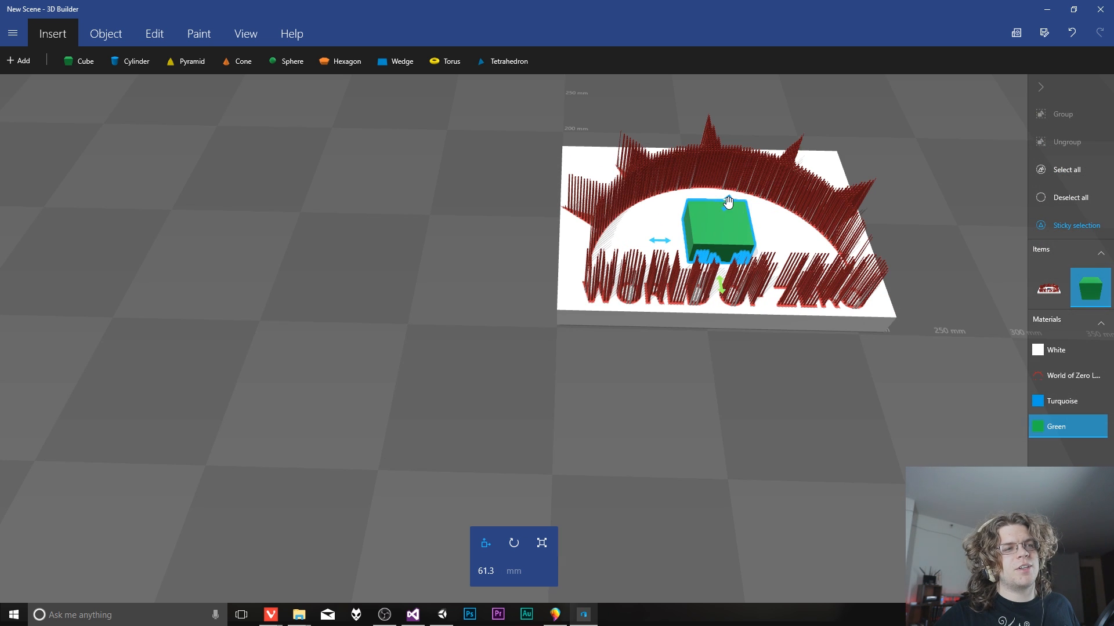
pyautogui.moveTo(728, 201); pyautogui.dragTo(753, 201)
# Step: Stretch the green cube sideways, forwards and backwards into a slab covering the whole plate, about 193 mm deep
pyautogui.scroll(3, 815, 340)
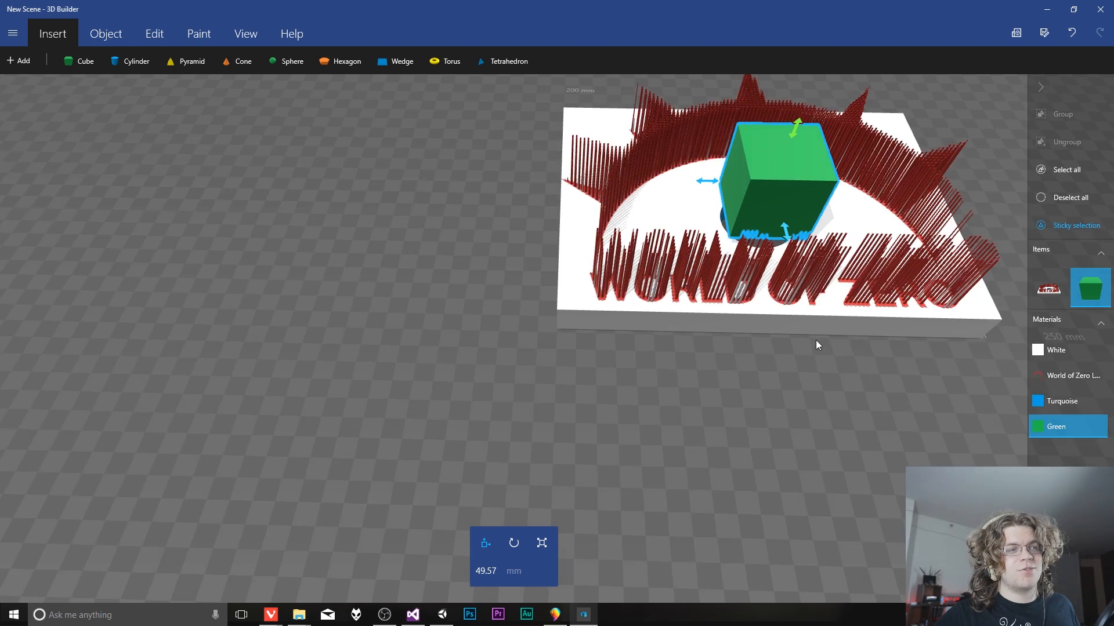
pyautogui.moveTo(815, 340); pyautogui.dragTo(946, 217)
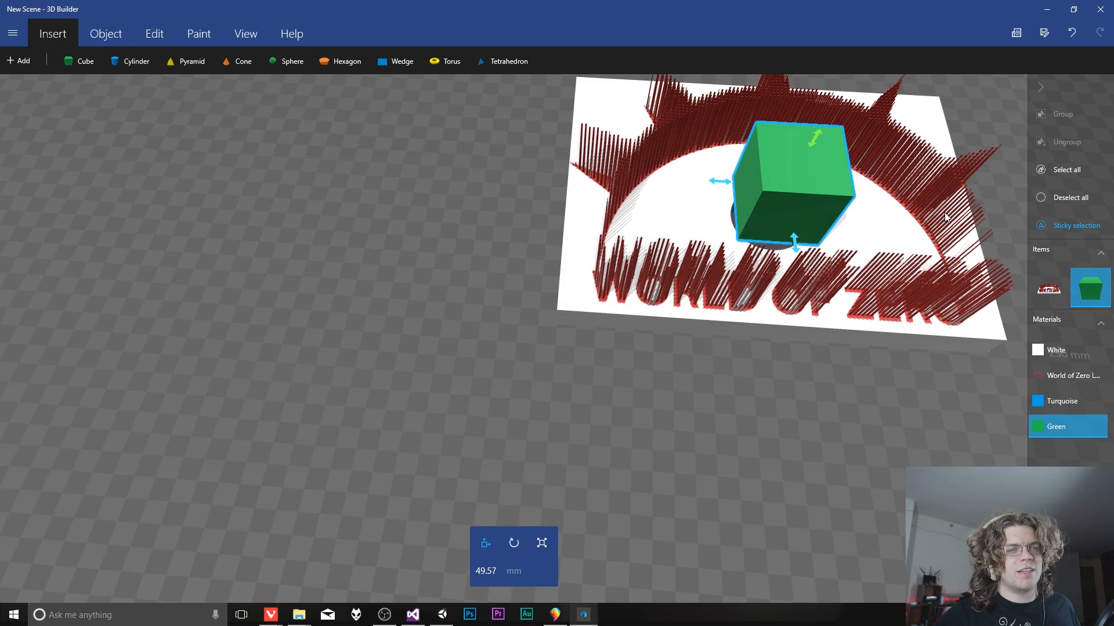
pyautogui.moveTo(1006, 179); pyautogui.dragTo(689, 328)
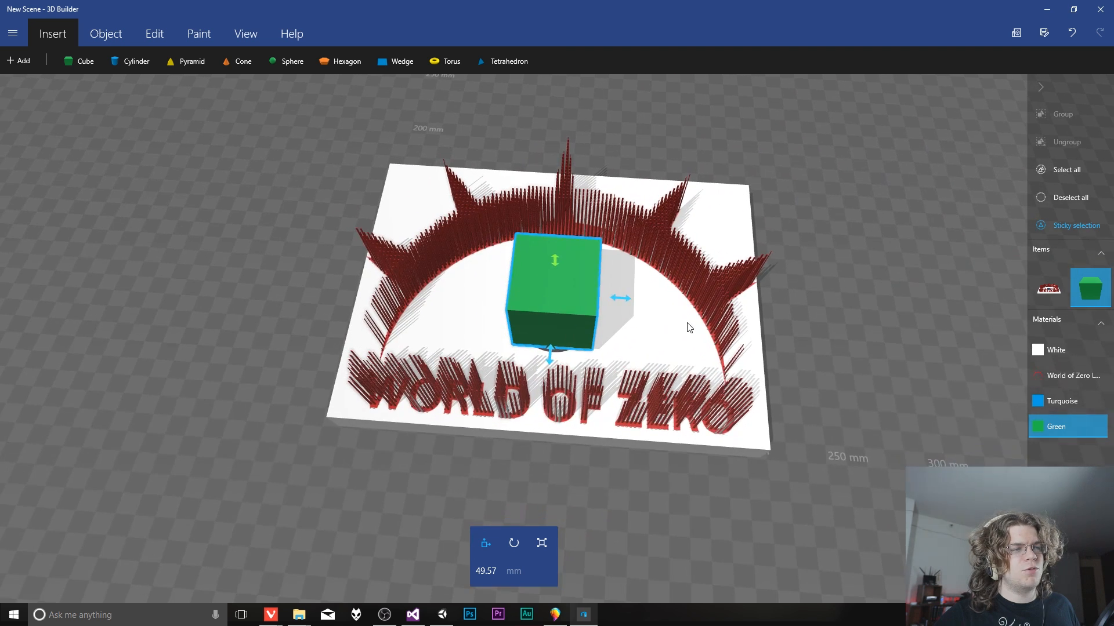
pyautogui.moveTo(607, 423); pyautogui.dragTo(614, 460)
pyautogui.click(540, 543)
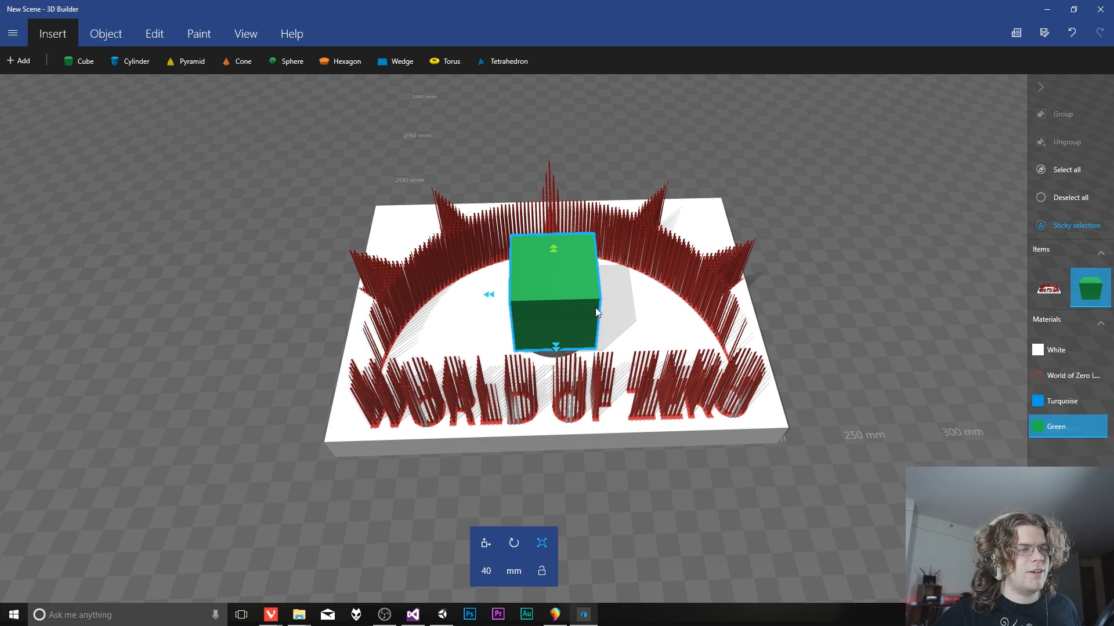
pyautogui.moveTo(489, 295); pyautogui.dragTo(266, 299)
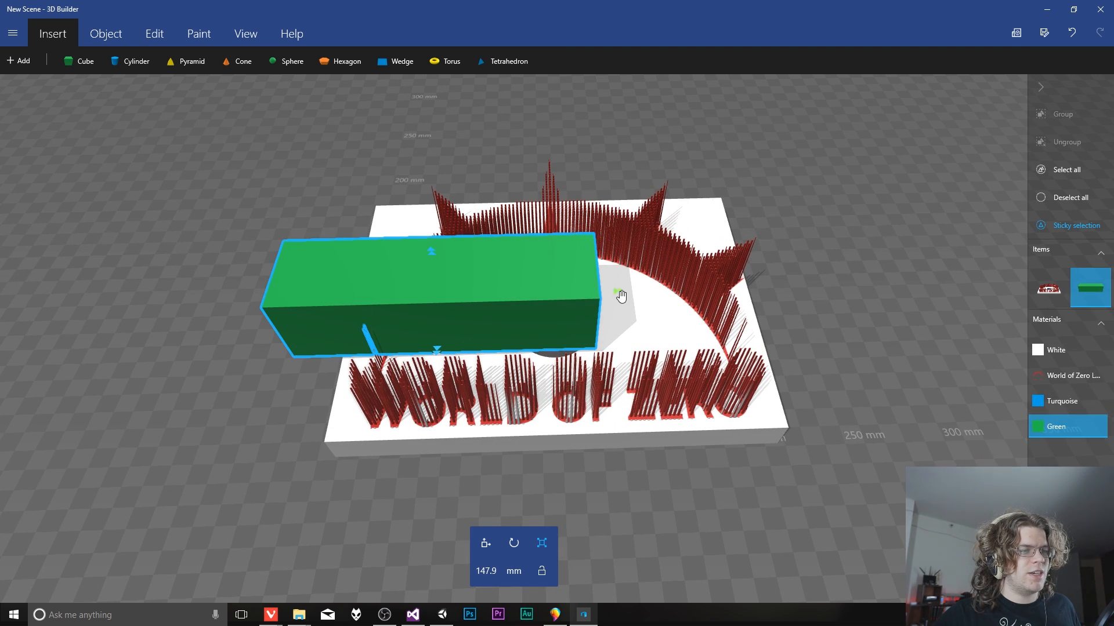
pyautogui.moveTo(621, 294); pyautogui.dragTo(905, 287)
pyautogui.moveTo(591, 350); pyautogui.dragTo(600, 476)
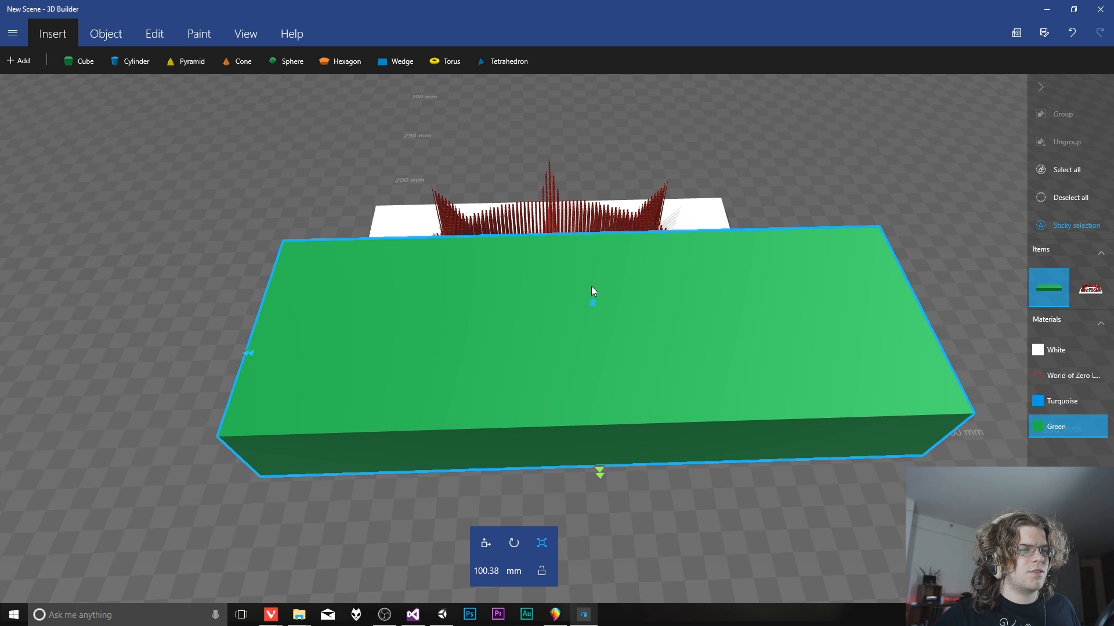
pyautogui.moveTo(607, 189); pyautogui.dragTo(596, 292)
pyautogui.moveTo(586, 223); pyautogui.dragTo(562, 38)
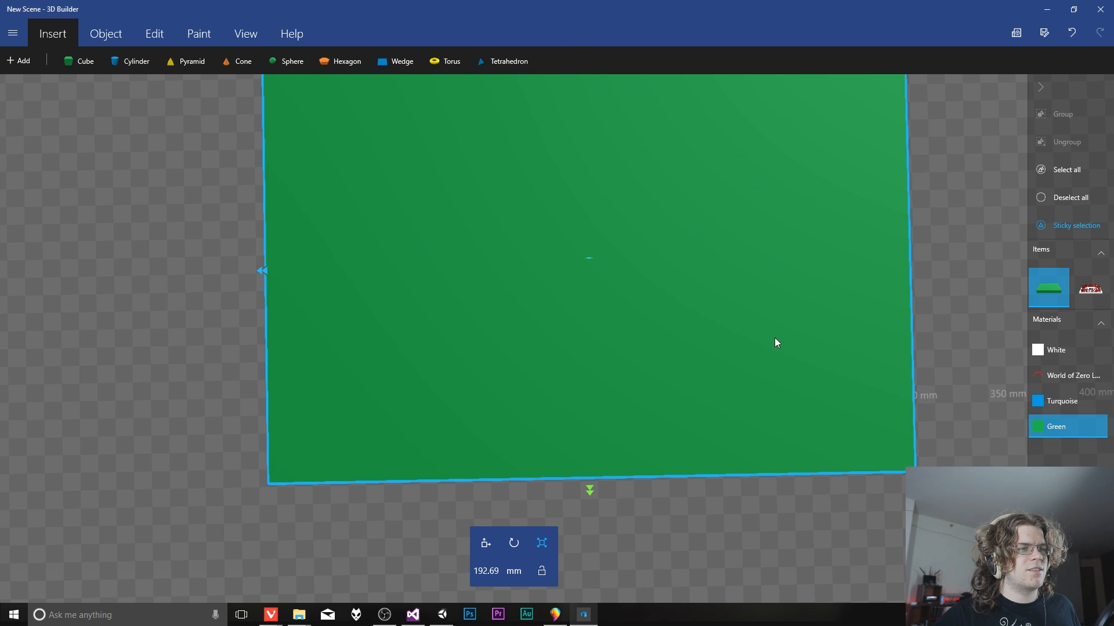
# Step: Raise the World of Zero model alone to about 34.57 mm, pushing its red columns farther into the green slab
pyautogui.click(153, 35)
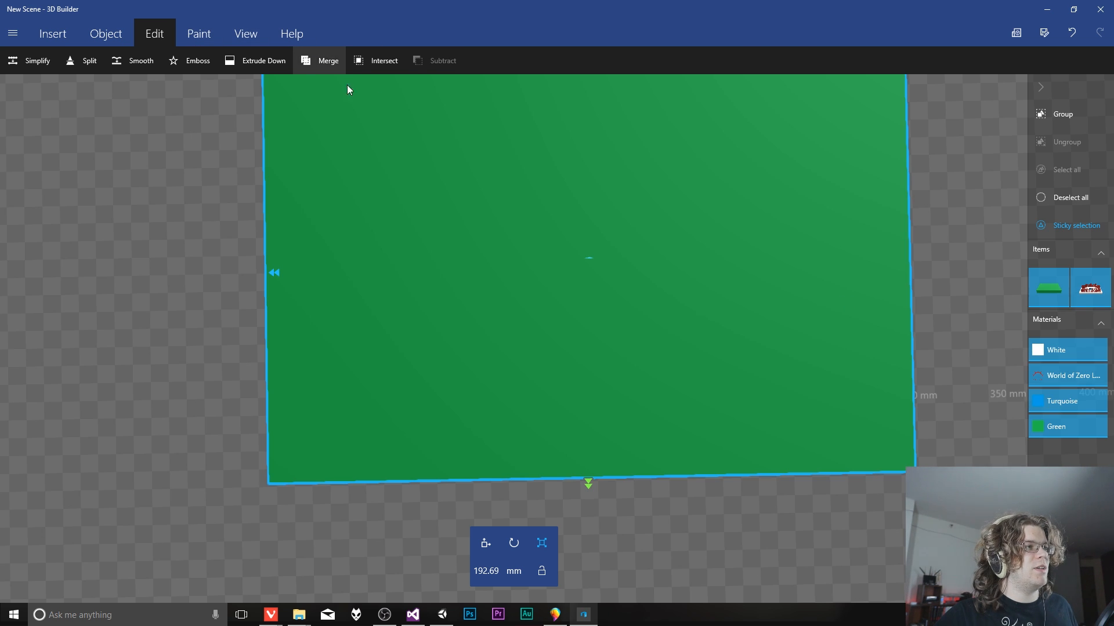
pyautogui.click(1086, 296)
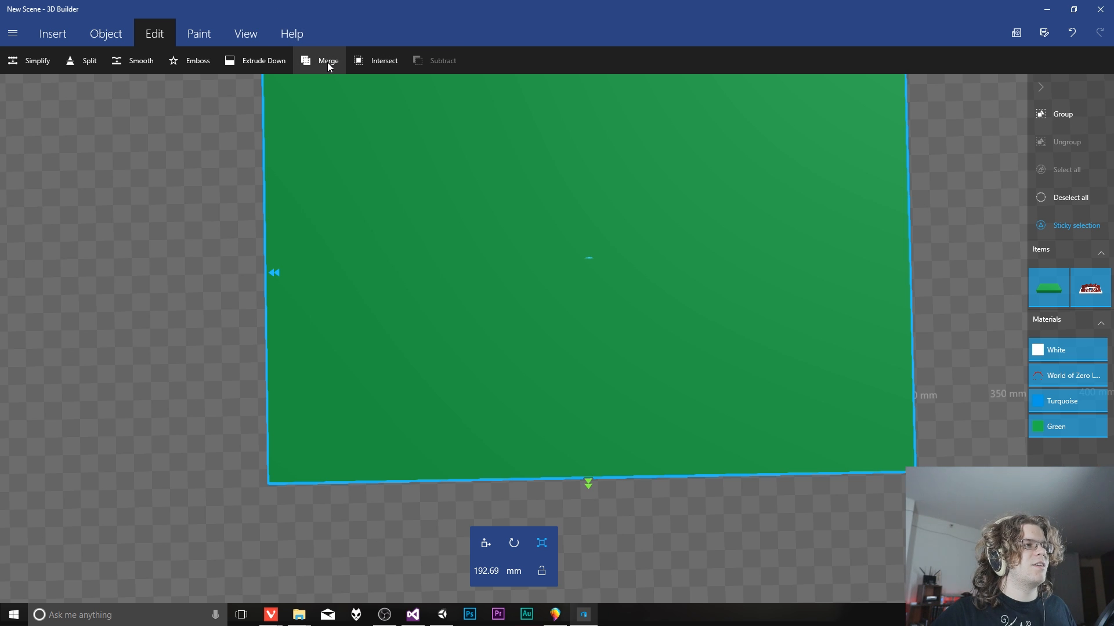
pyautogui.moveTo(731, 546); pyautogui.dragTo(713, 305)
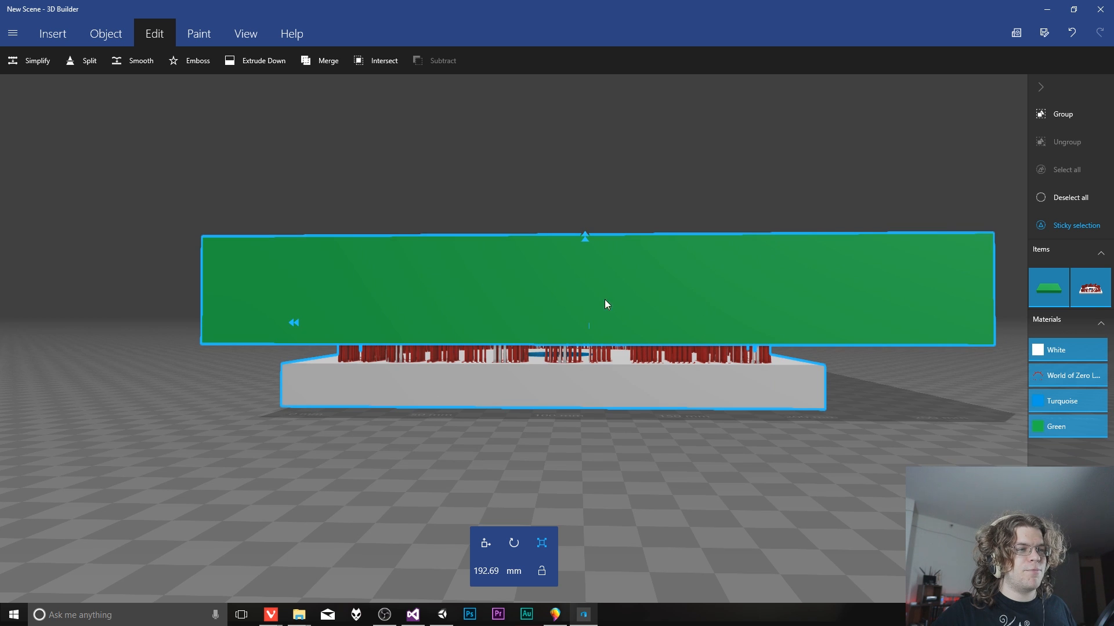
pyautogui.moveTo(587, 290); pyautogui.dragTo(596, 284)
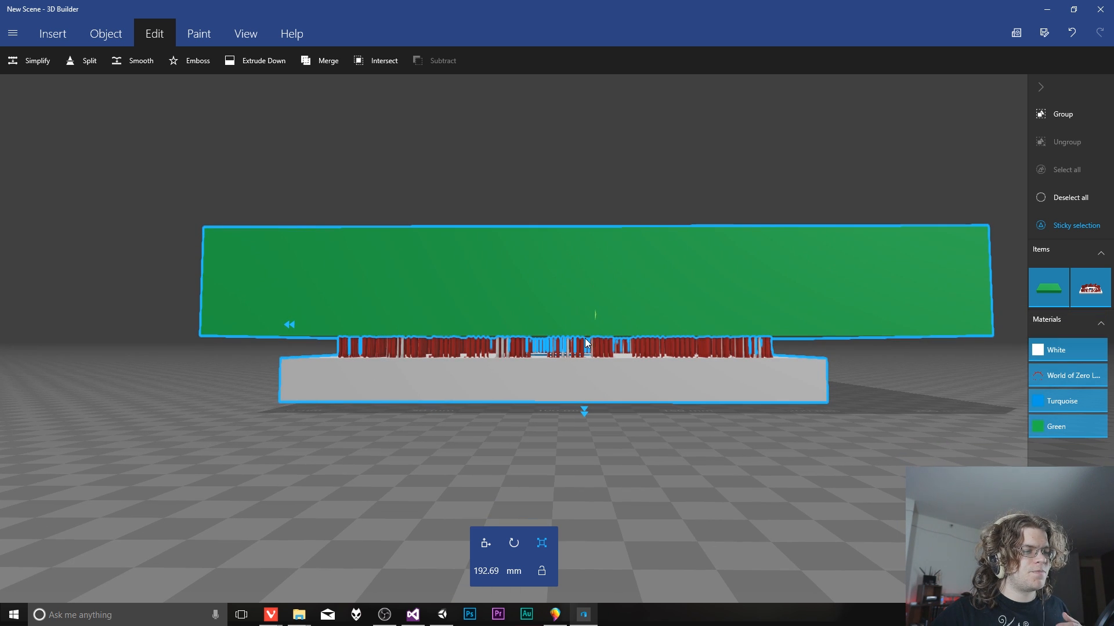
pyautogui.click(485, 543)
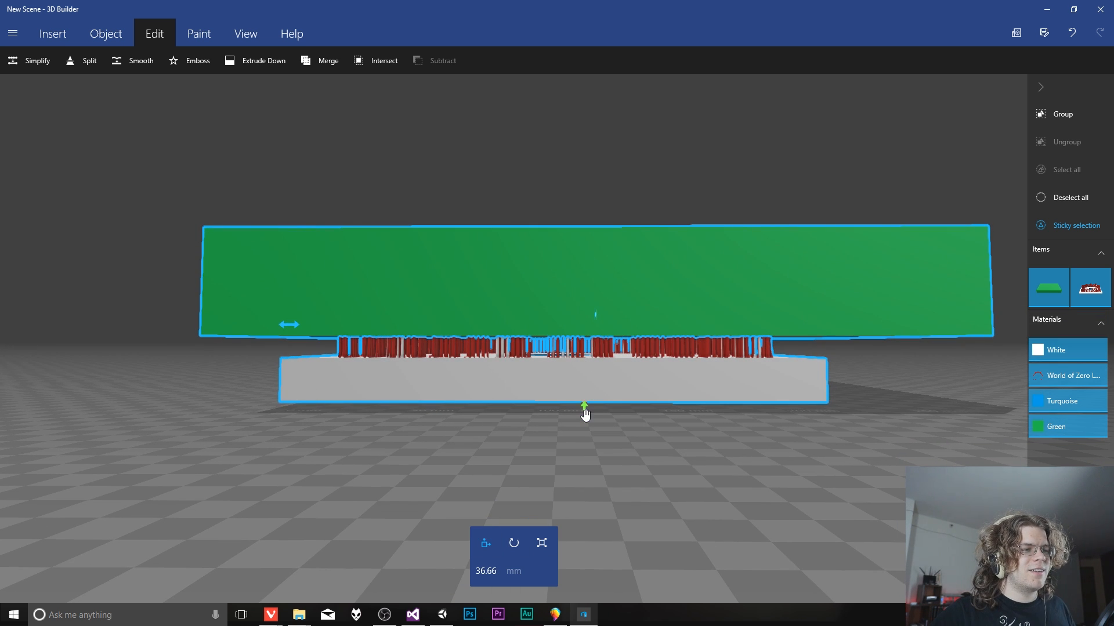
pyautogui.moveTo(584, 412); pyautogui.dragTo(553, 398)
pyautogui.hotkey('ctrl', 'z')
pyautogui.click(630, 292)
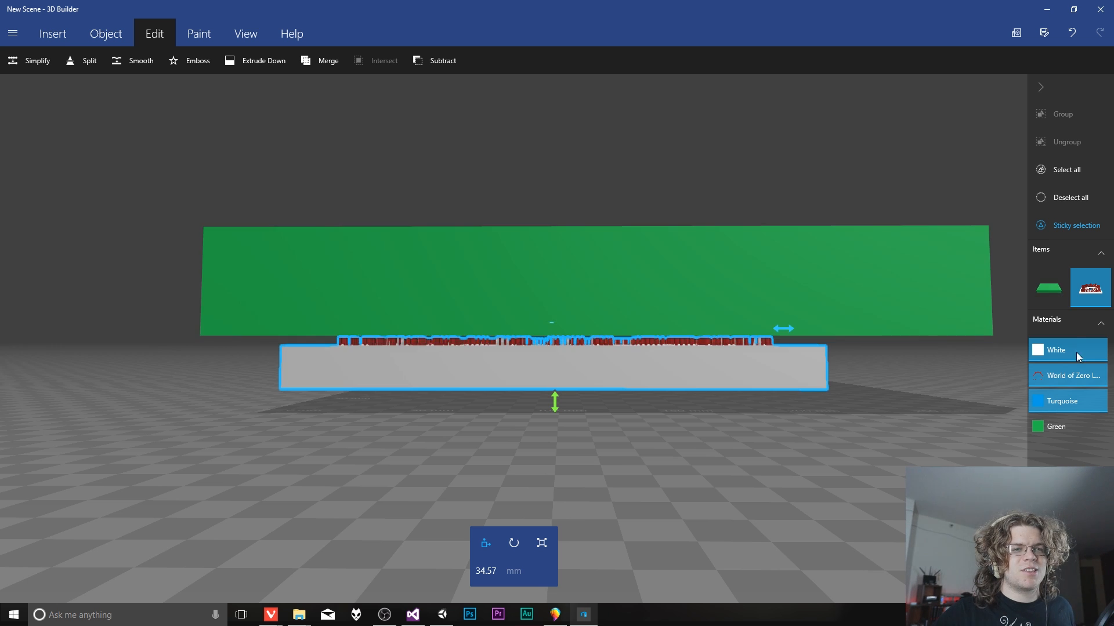
# Step: Select the green slab together with the World of Zero model and intersect them to keep only the overlapping columns
pyautogui.click(1050, 288)
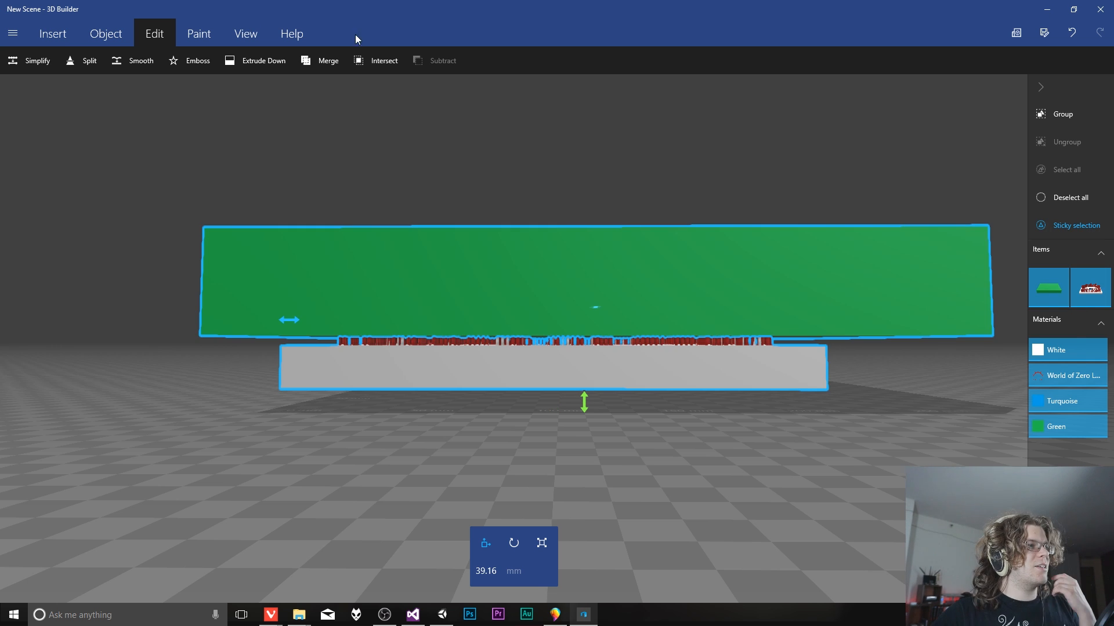
pyautogui.click(382, 60)
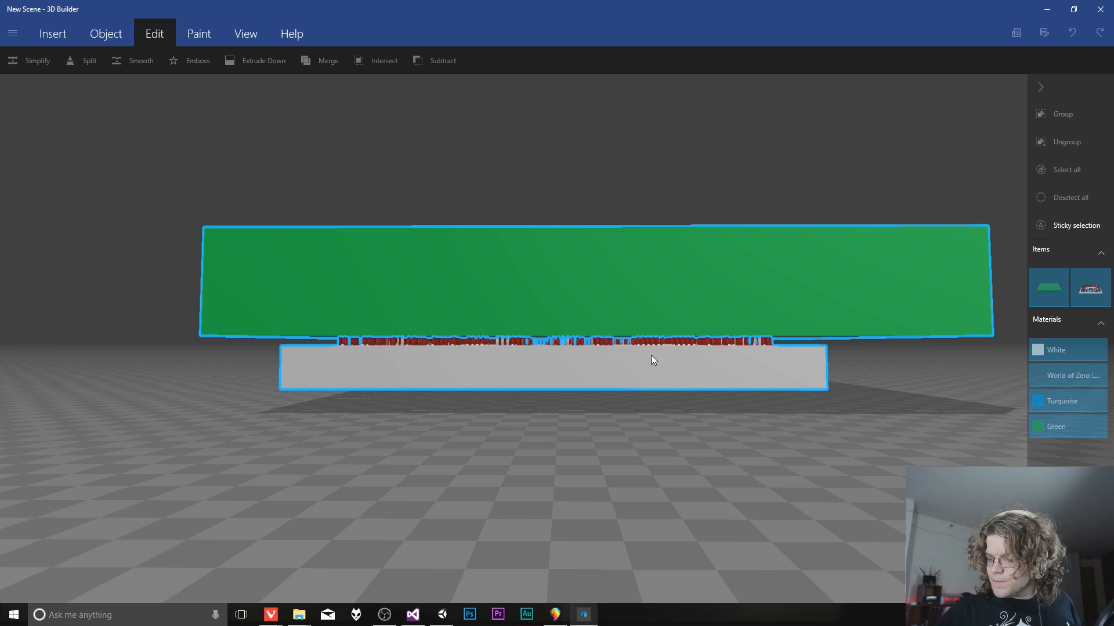
pyautogui.press('Delete')
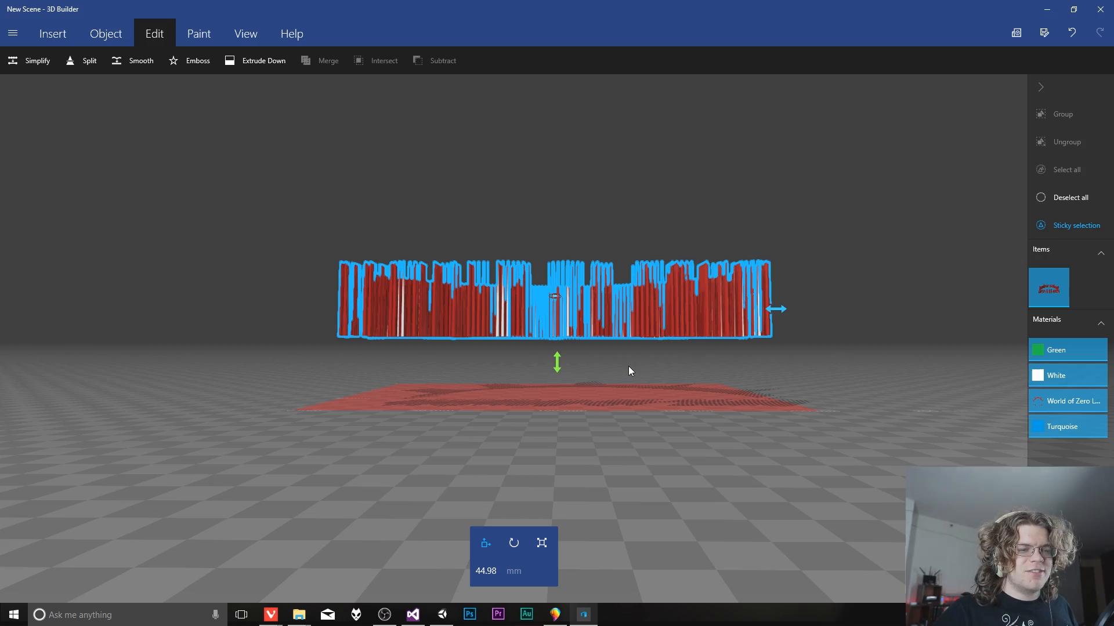
# Step: Inspect the intersected columns from the front and run Simplify on them
pyautogui.moveTo(628, 366); pyautogui.dragTo(648, 389)
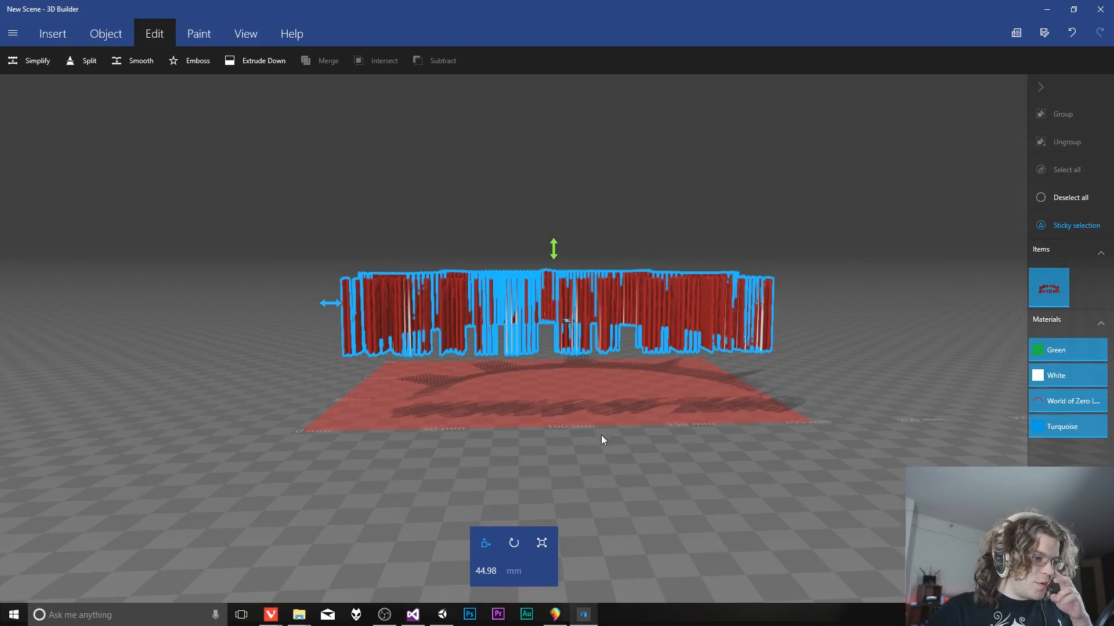
pyautogui.scroll(3, 544, 384)
pyautogui.moveTo(748, 455); pyautogui.dragTo(420, 499)
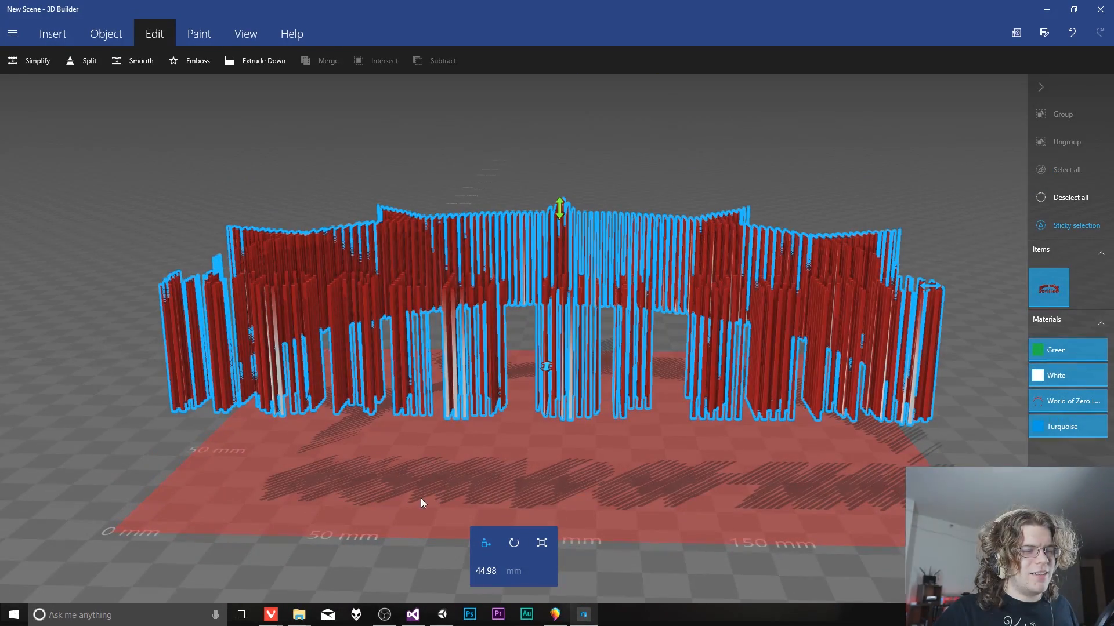
pyautogui.click(37, 61)
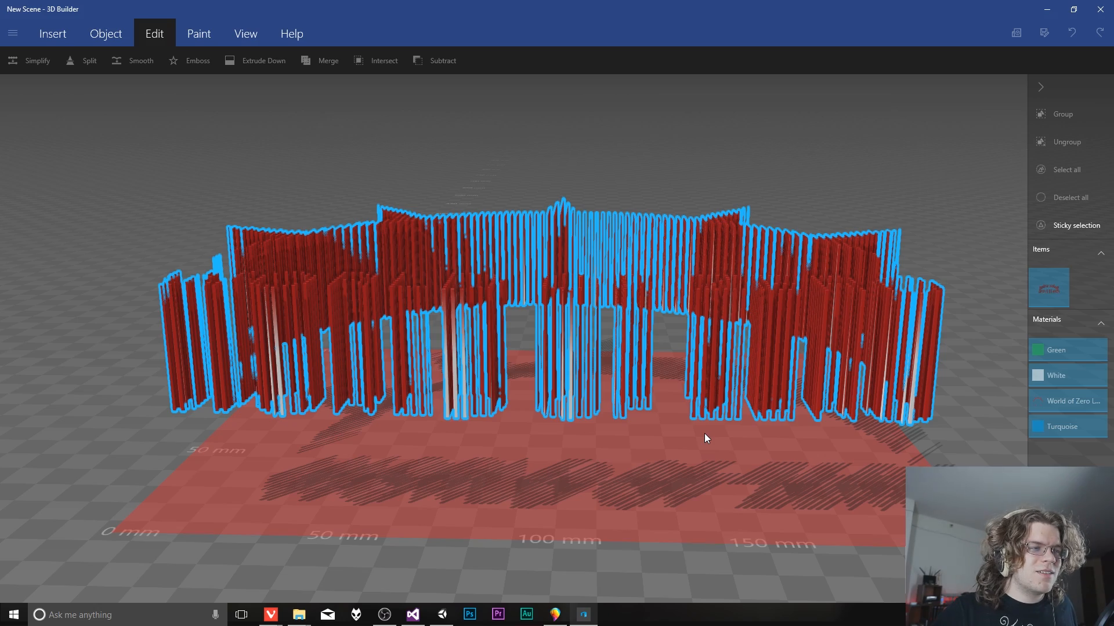
# Step: Examine the selected World of Zero columns from above, the front and oblique angles
pyautogui.moveTo(560, 402); pyautogui.dragTo(522, 464, button='right')
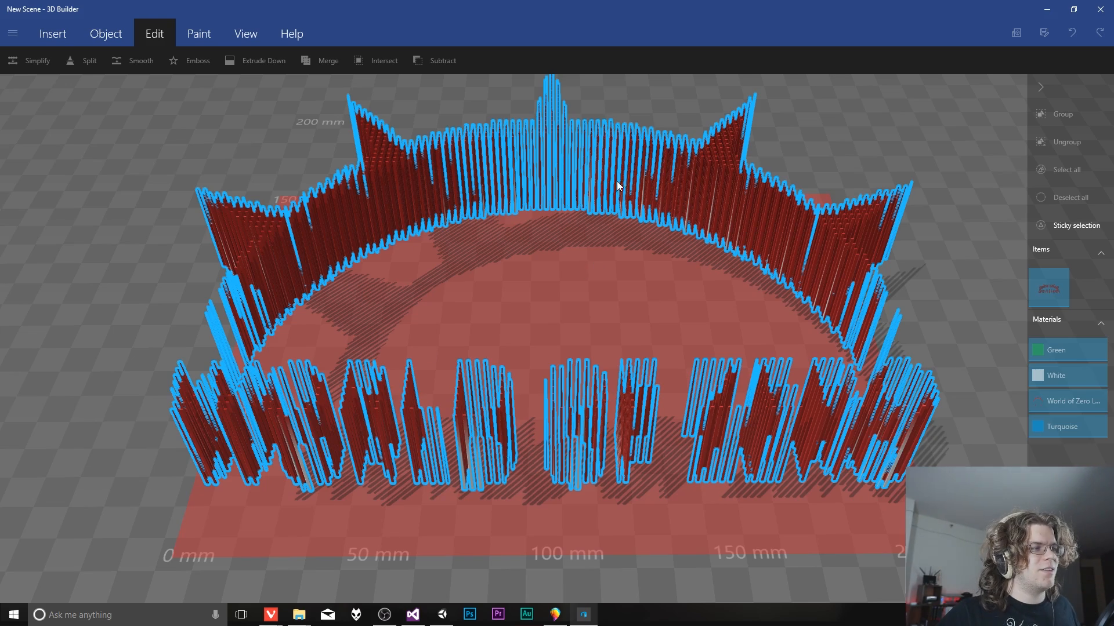
pyautogui.moveTo(618, 181); pyautogui.dragTo(610, 351, button='right')
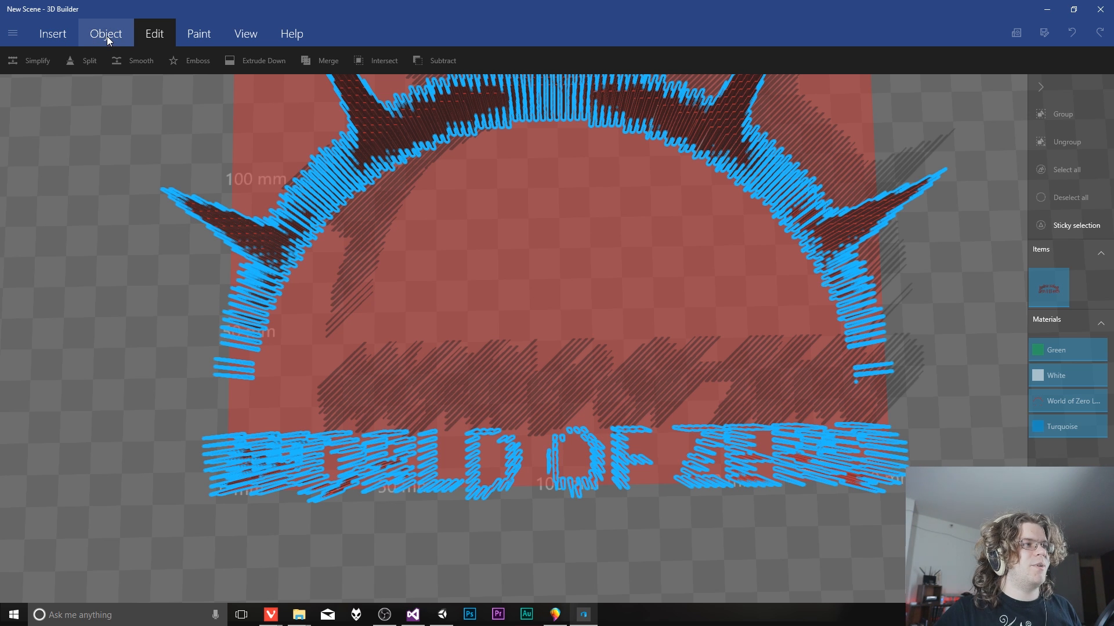
pyautogui.click(54, 33)
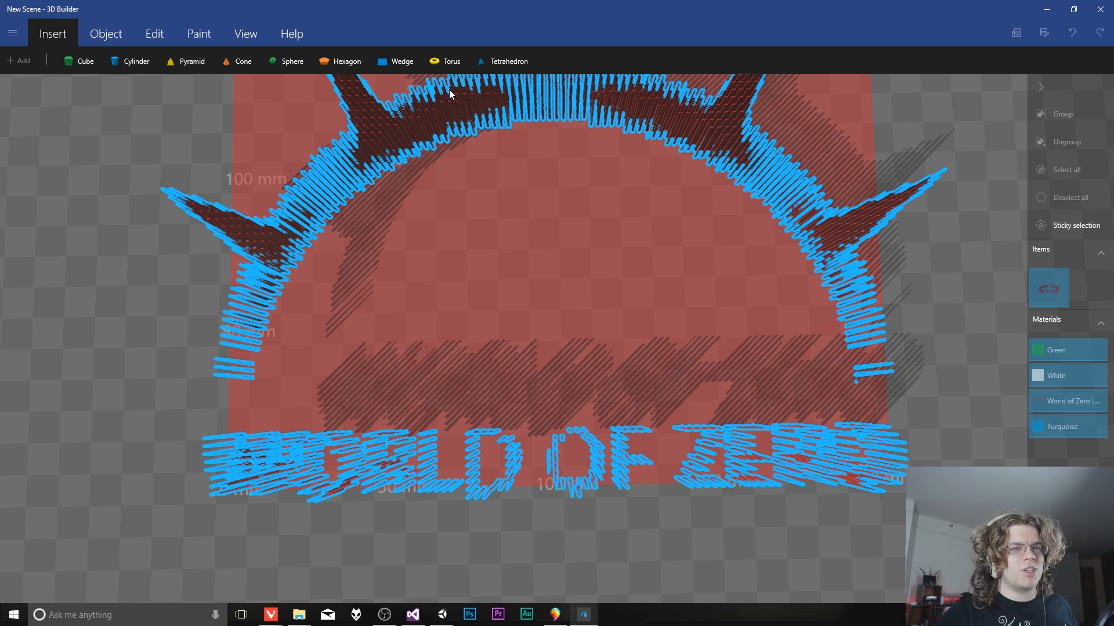
pyautogui.click(154, 34)
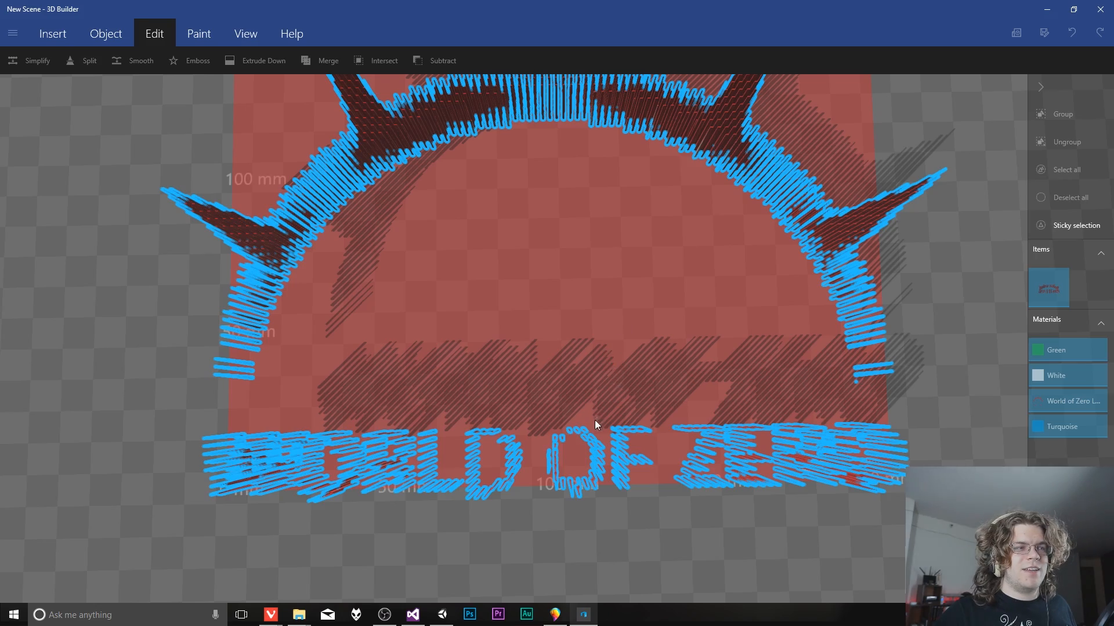
pyautogui.moveTo(595, 423); pyautogui.dragTo(578, 355, button='right')
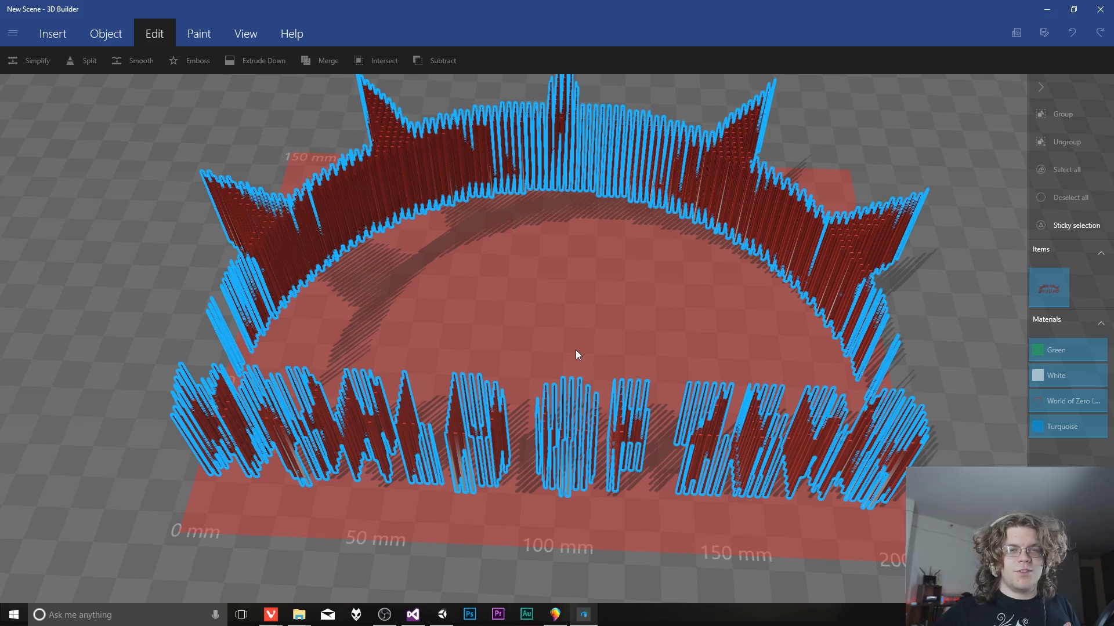
pyautogui.moveTo(627, 392); pyautogui.dragTo(644, 436, button='right')
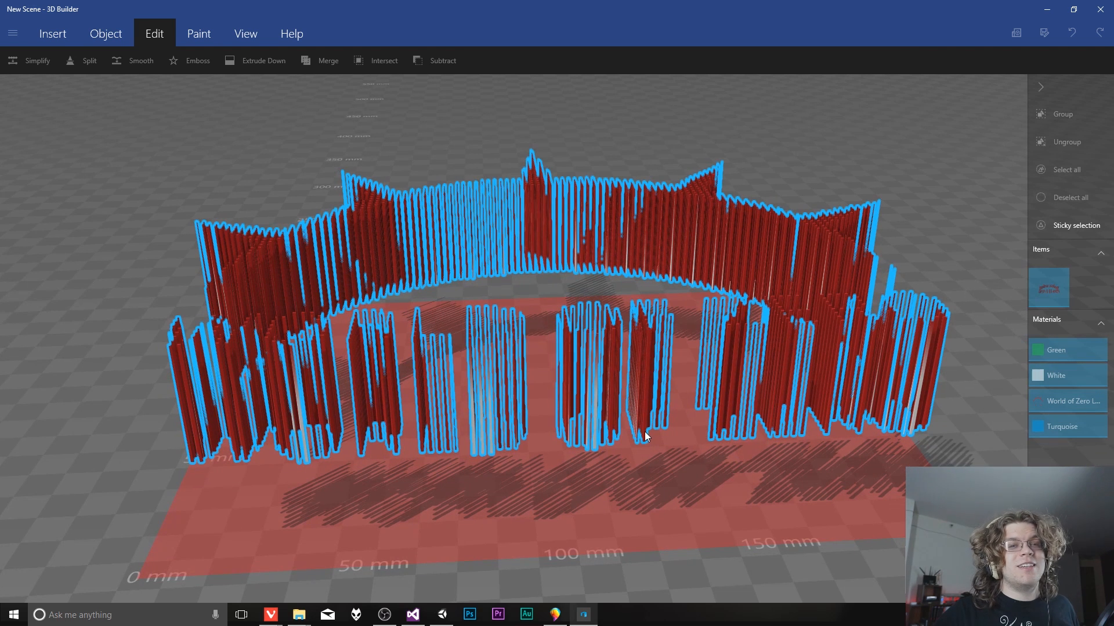
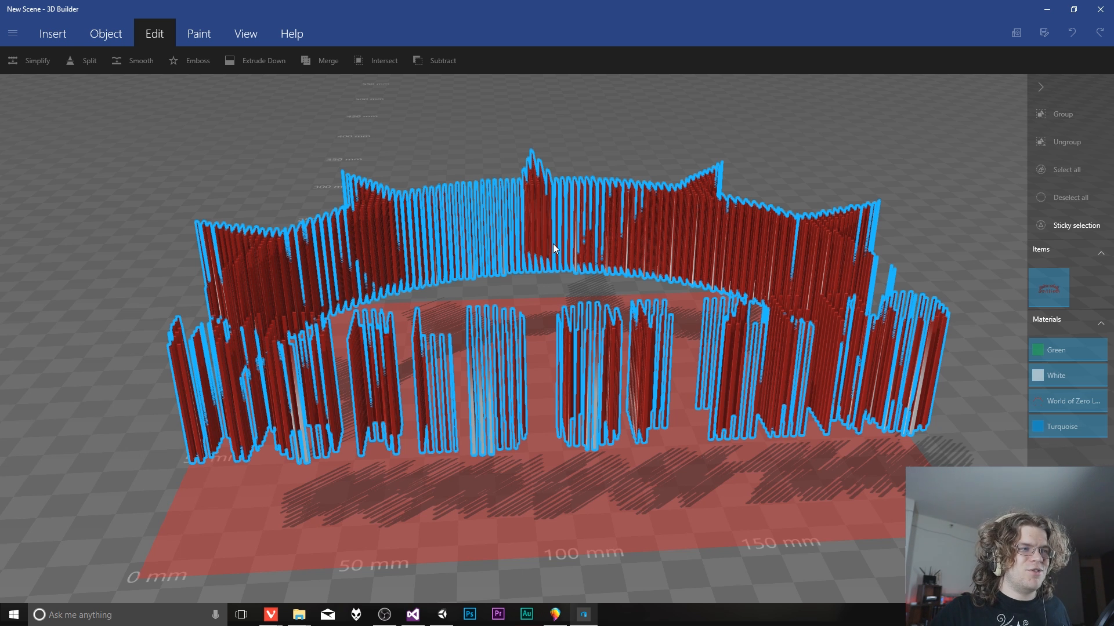
pyautogui.moveTo(606, 281); pyautogui.dragTo(584, 378)
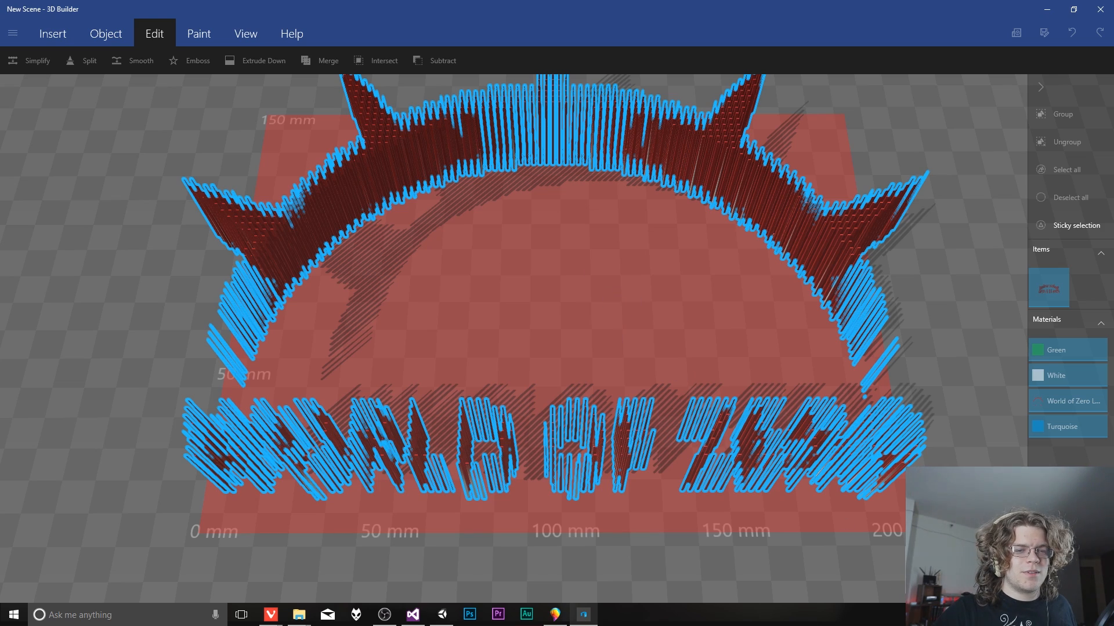
pyautogui.moveTo(620, 347); pyautogui.dragTo(594, 360, button='right')
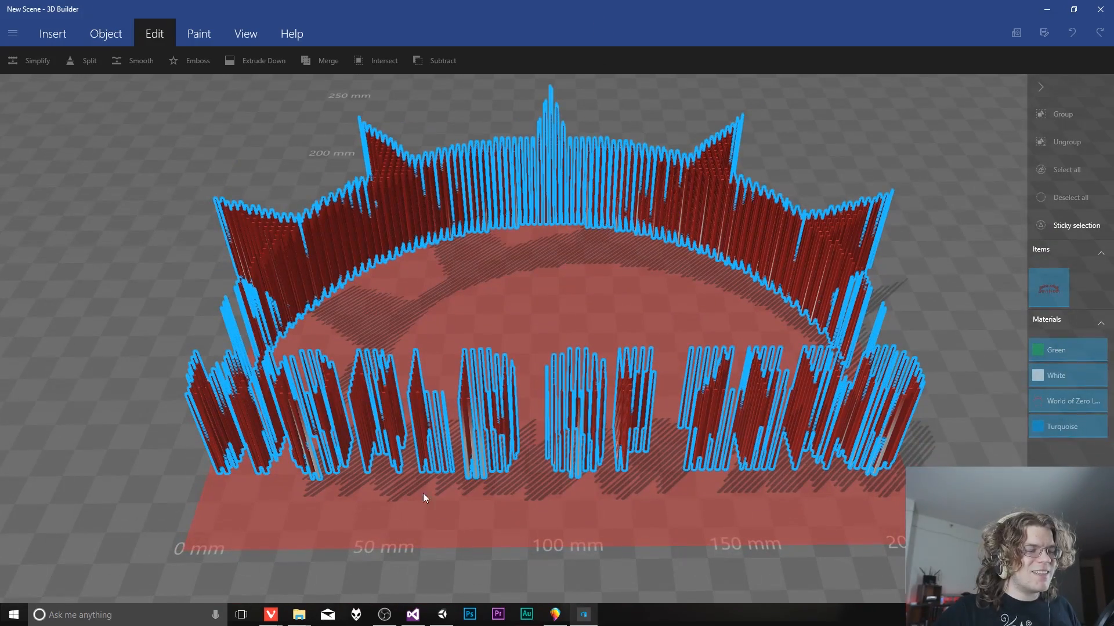
pyautogui.scroll(-2, 440, 429)
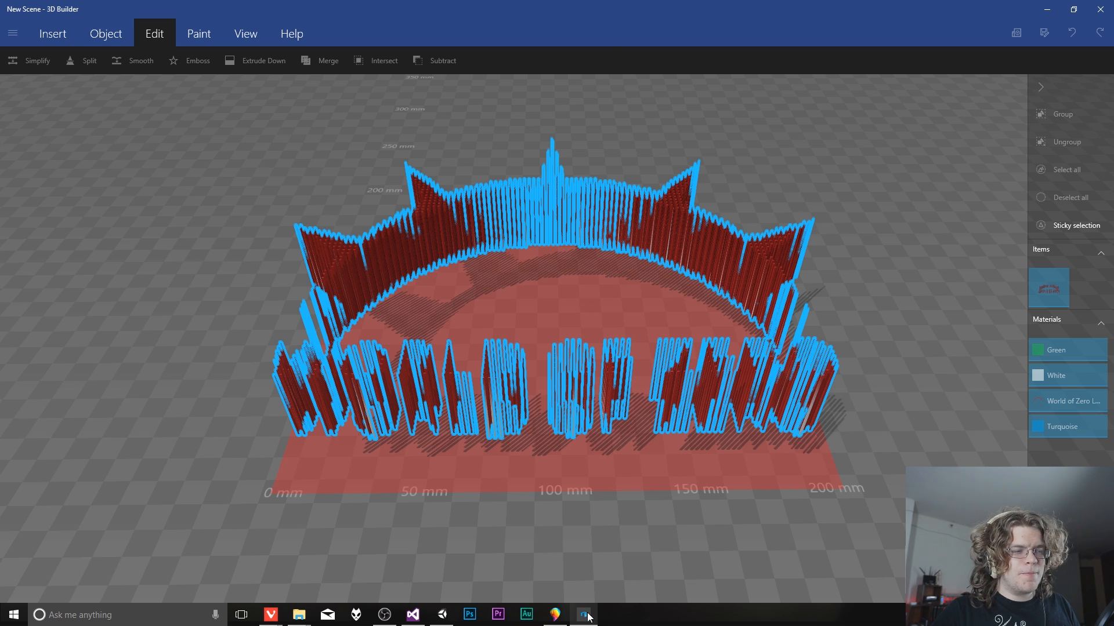
# Step: Switch to Paint 3D with The Horrible Arrow model
pyautogui.click(555, 614)
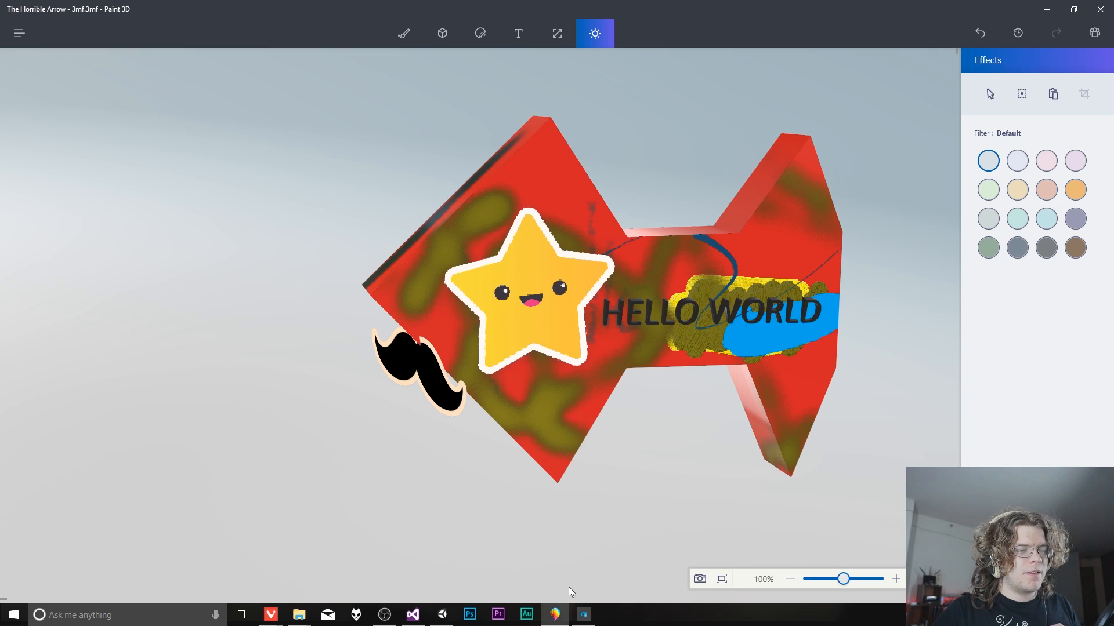
pyautogui.click(19, 33)
pyautogui.click(66, 103)
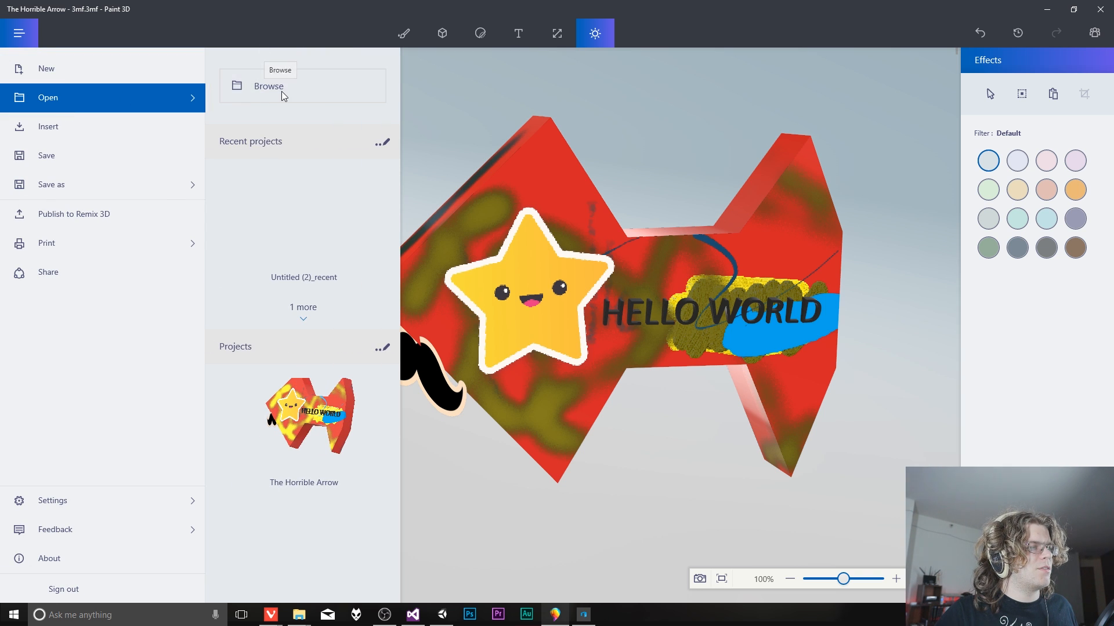
pyautogui.click(280, 91)
pyautogui.click(534, 297)
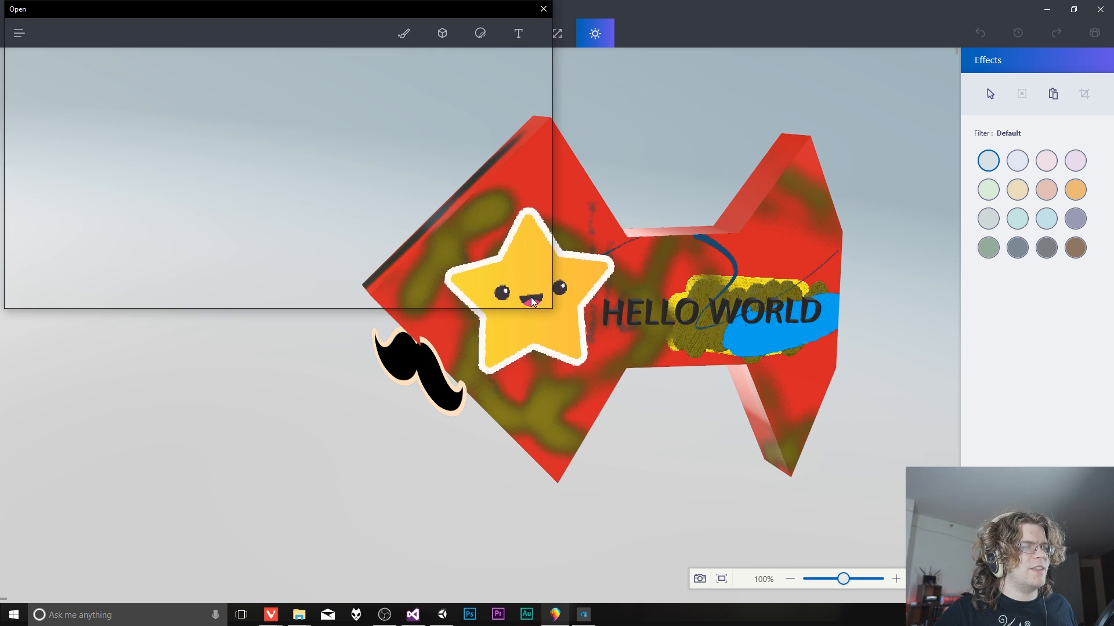
# Step: Expand the full list of recent projects available to open
pyautogui.click(19, 33)
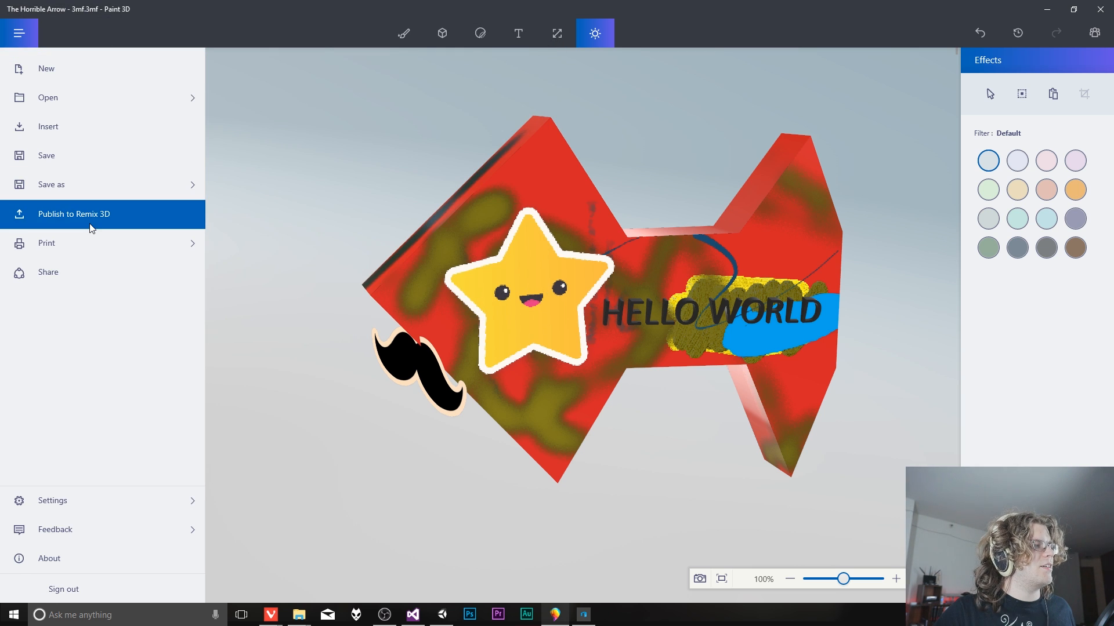
pyautogui.click(95, 100)
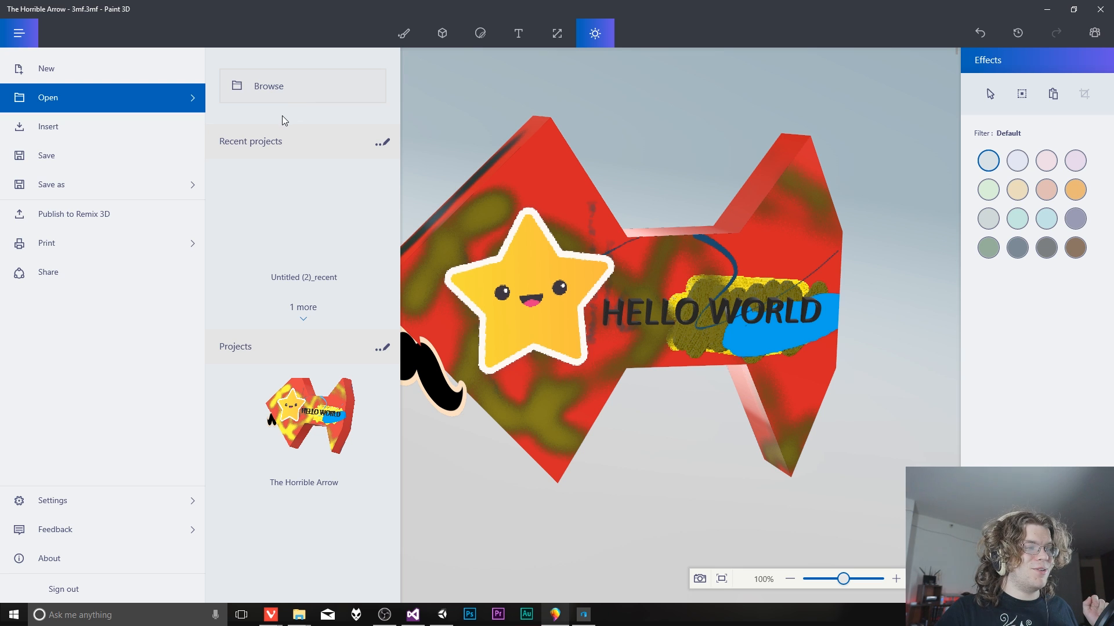
pyautogui.click(300, 315)
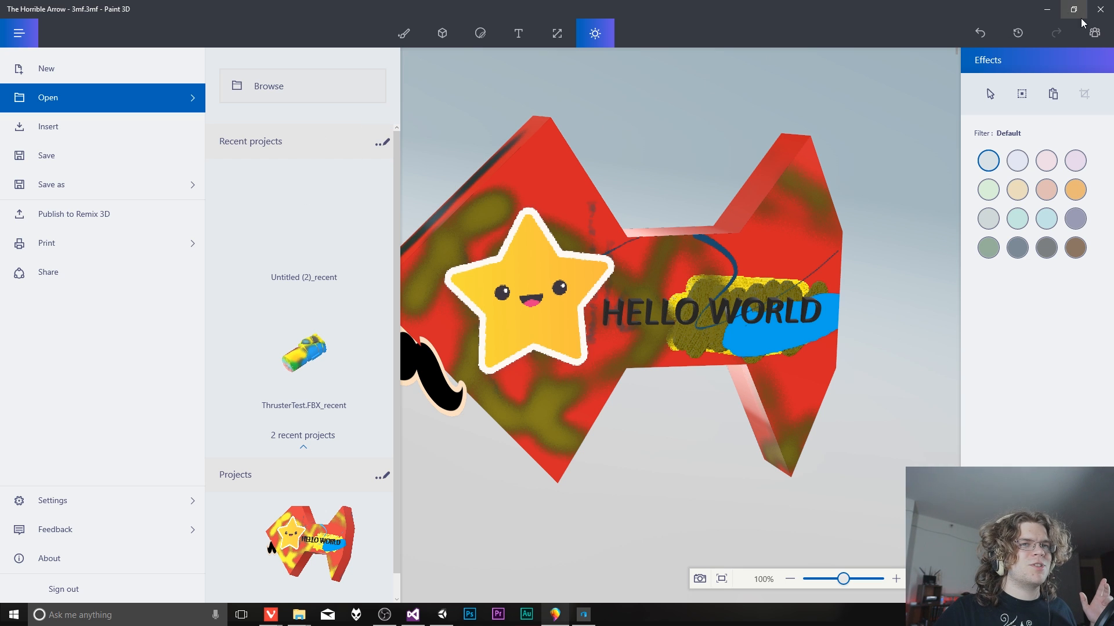
# Step: Open the Remix 3D library and create a new blank project
pyautogui.click(1092, 37)
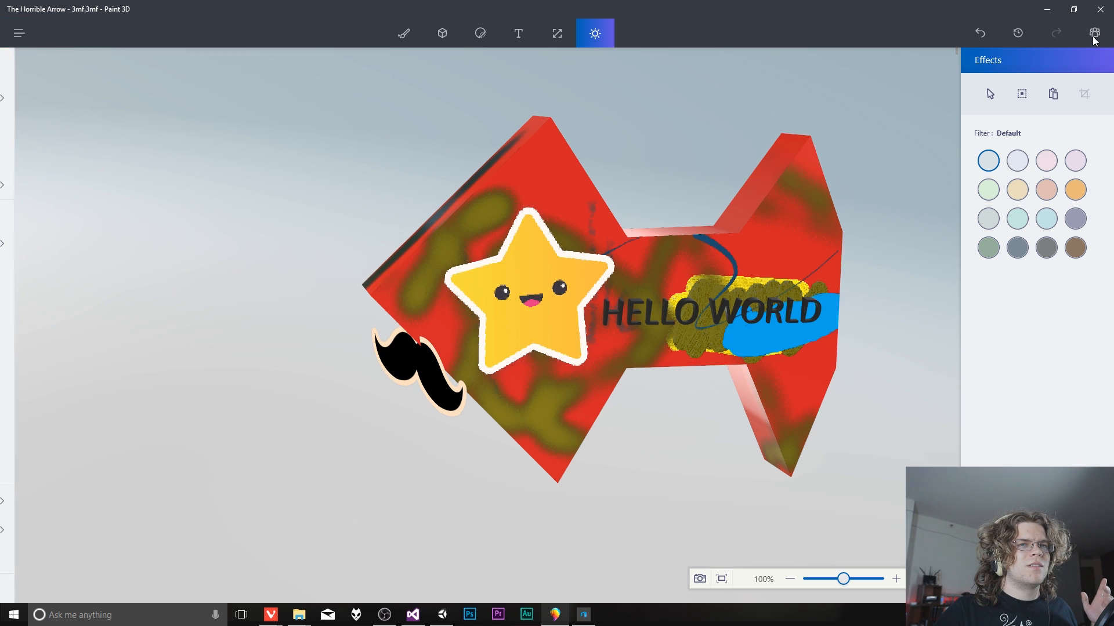
pyautogui.click(1094, 33)
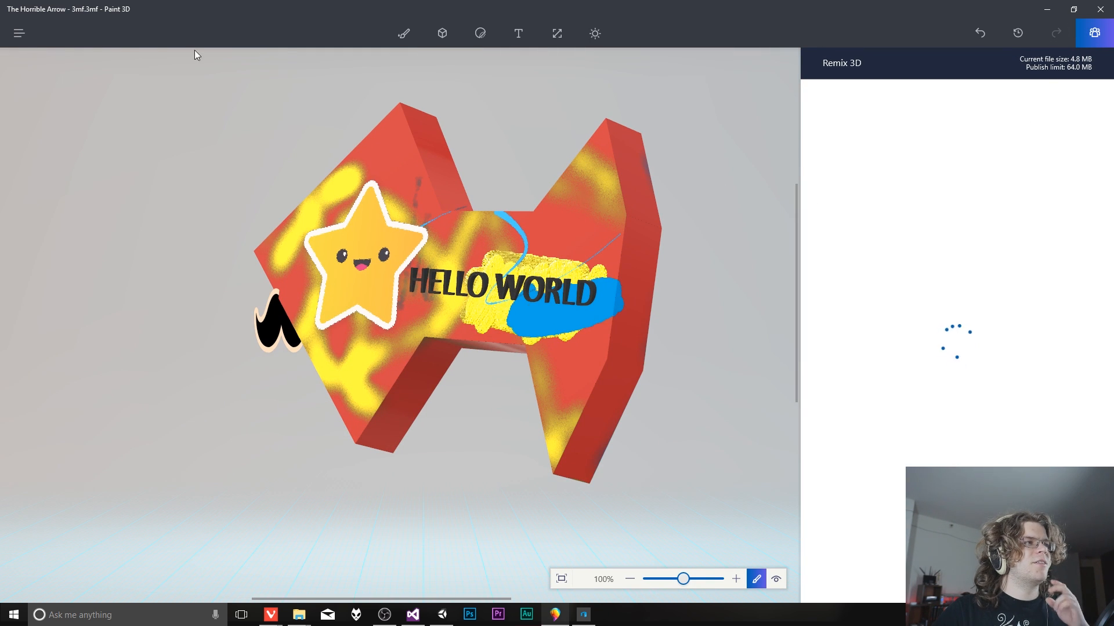
pyautogui.click(23, 36)
pyautogui.click(36, 69)
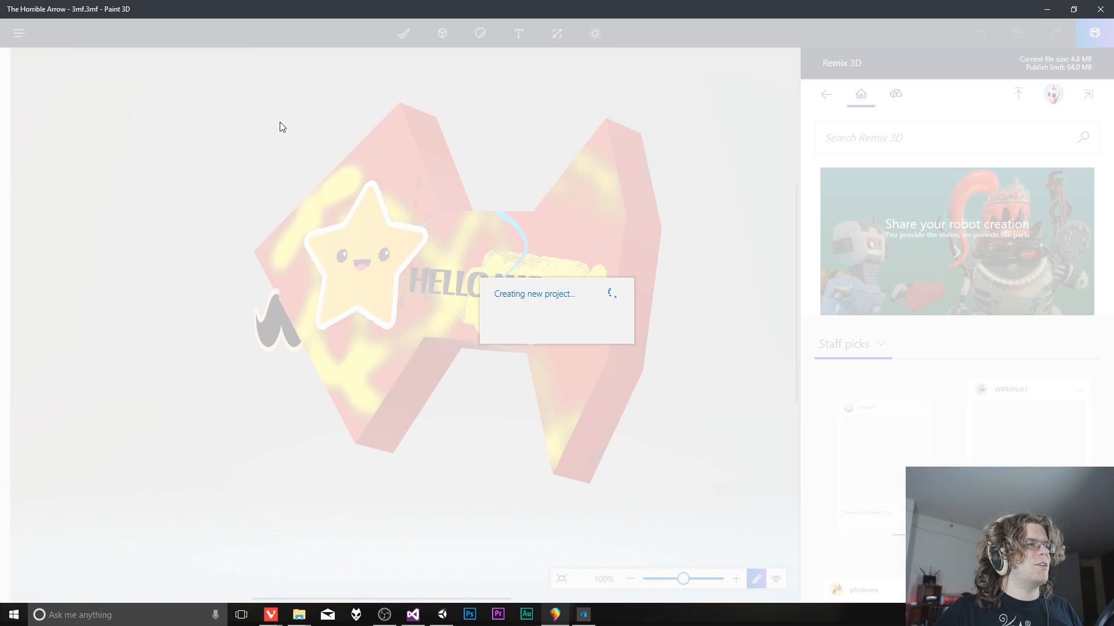
# Step: Browse the Staff picks models in the Remix 3D library, from Flower Bot Loves You to Robo-Hawk and back to Gramophone
pyautogui.scroll(-1, 911, 432)
pyautogui.scroll(-3, 923, 417)
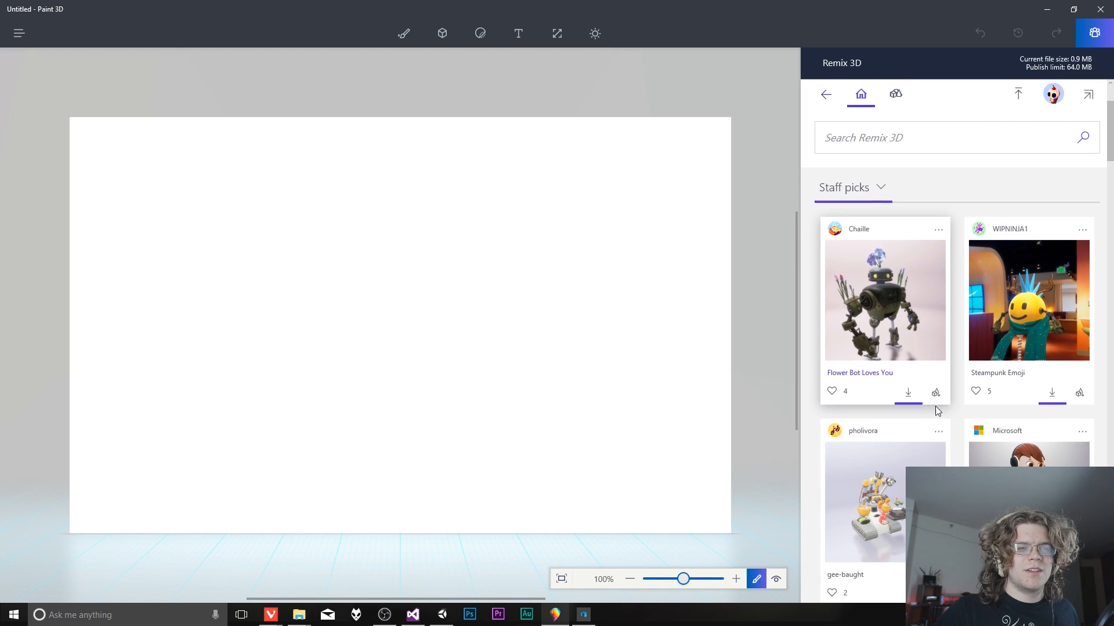
pyautogui.scroll(3, 1025, 413)
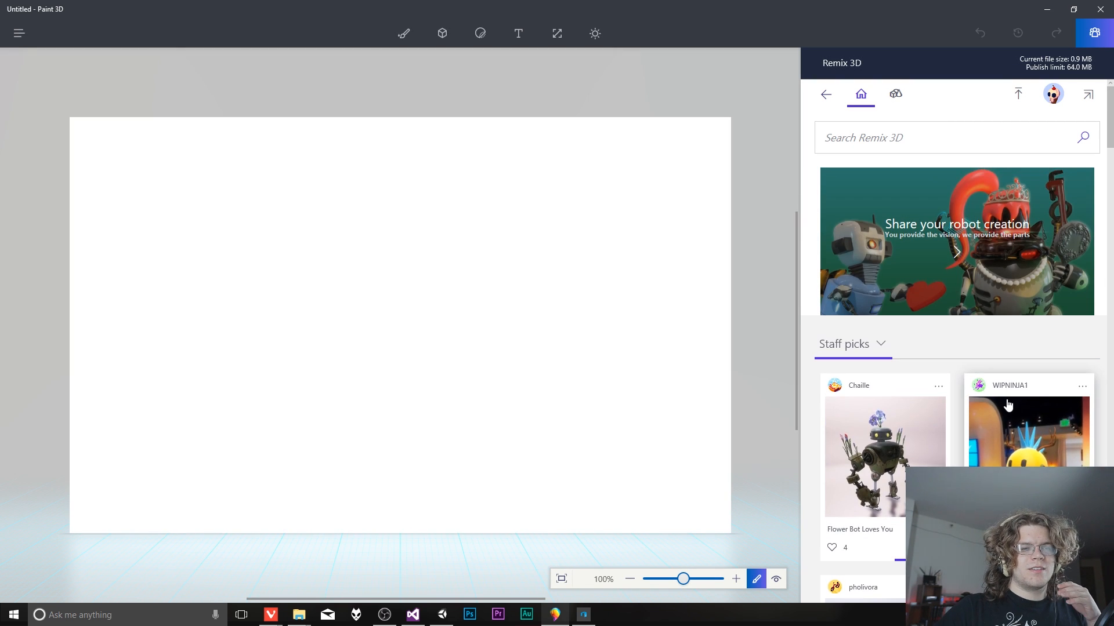
pyautogui.scroll(-2, 1021, 415)
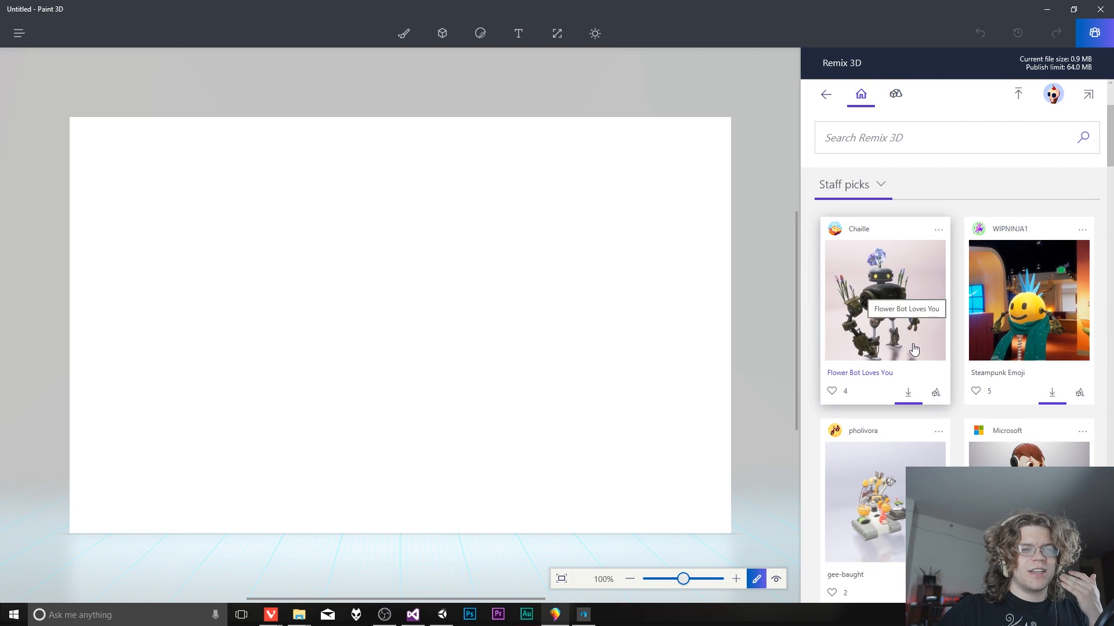
pyautogui.scroll(-3, 870, 307)
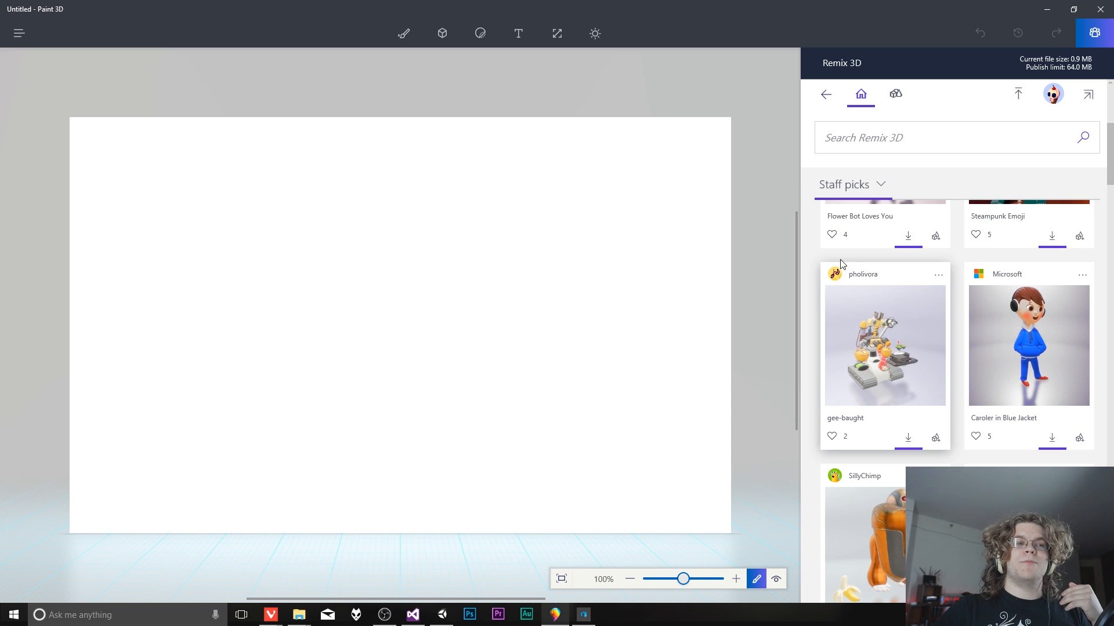
pyautogui.scroll(-2, 911, 372)
pyautogui.scroll(-4, 914, 371)
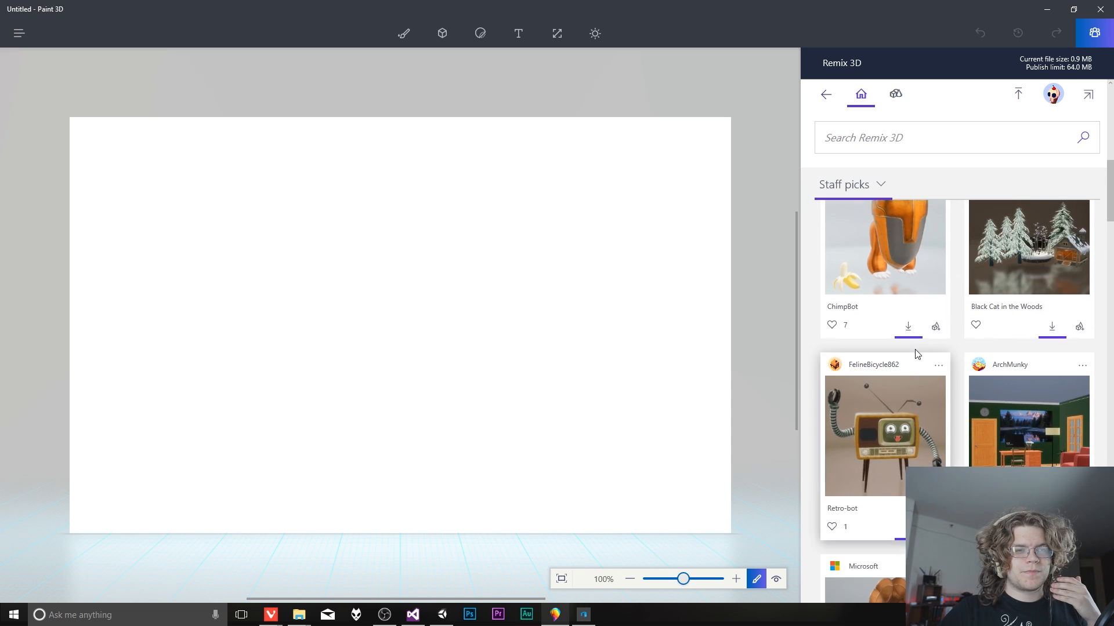
pyautogui.scroll(3, 925, 412)
pyautogui.scroll(-3, 899, 588)
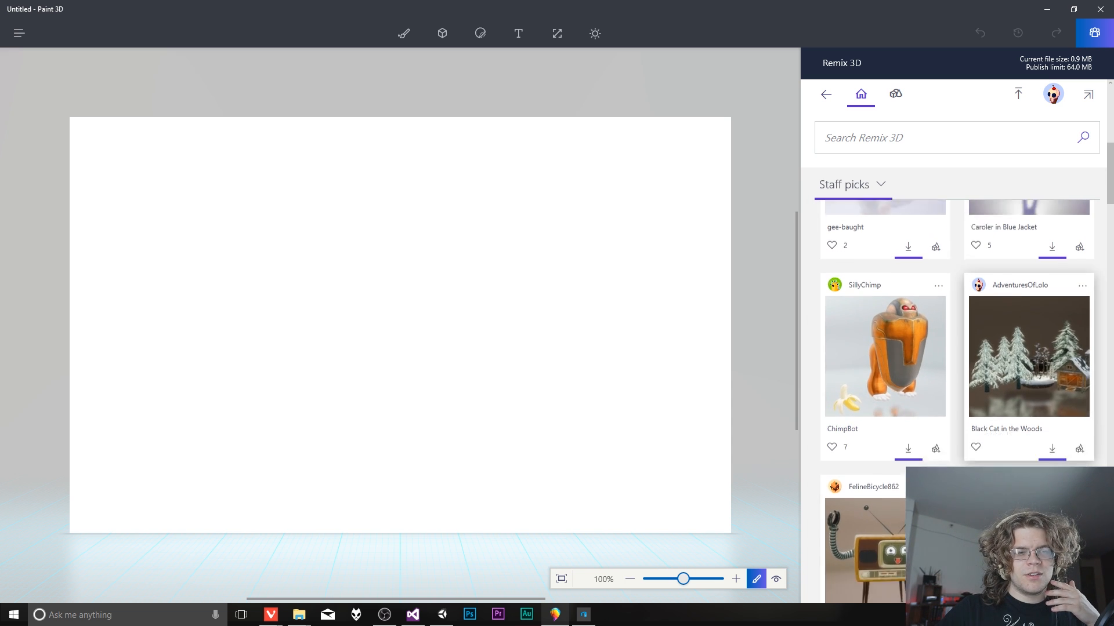
pyautogui.scroll(2, 1013, 448)
pyautogui.scroll(2, 1012, 448)
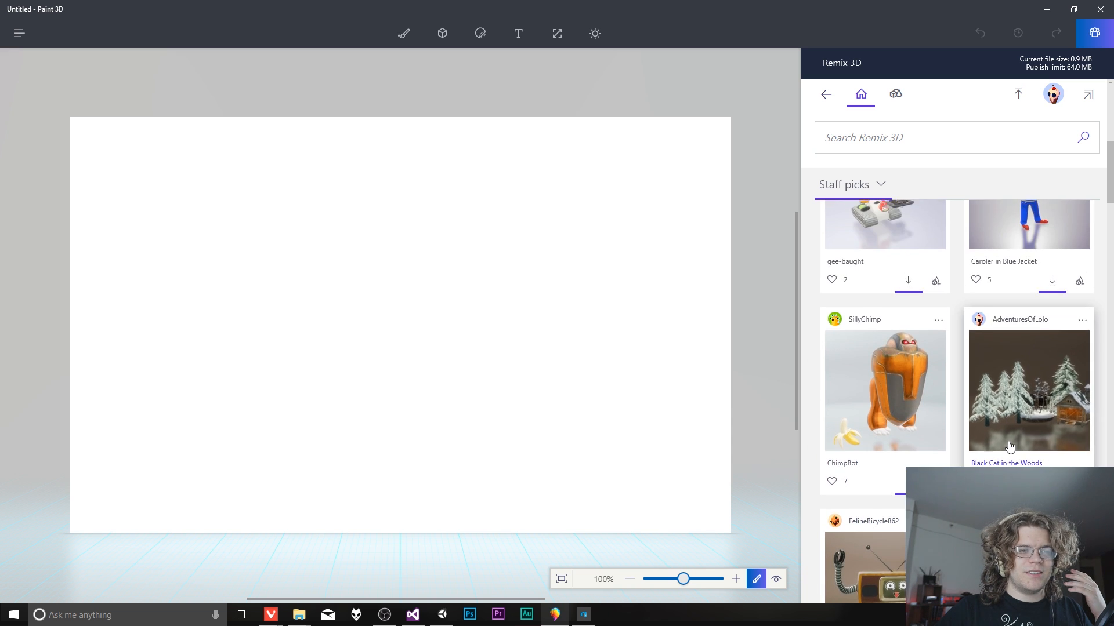
pyautogui.scroll(-8, 1004, 429)
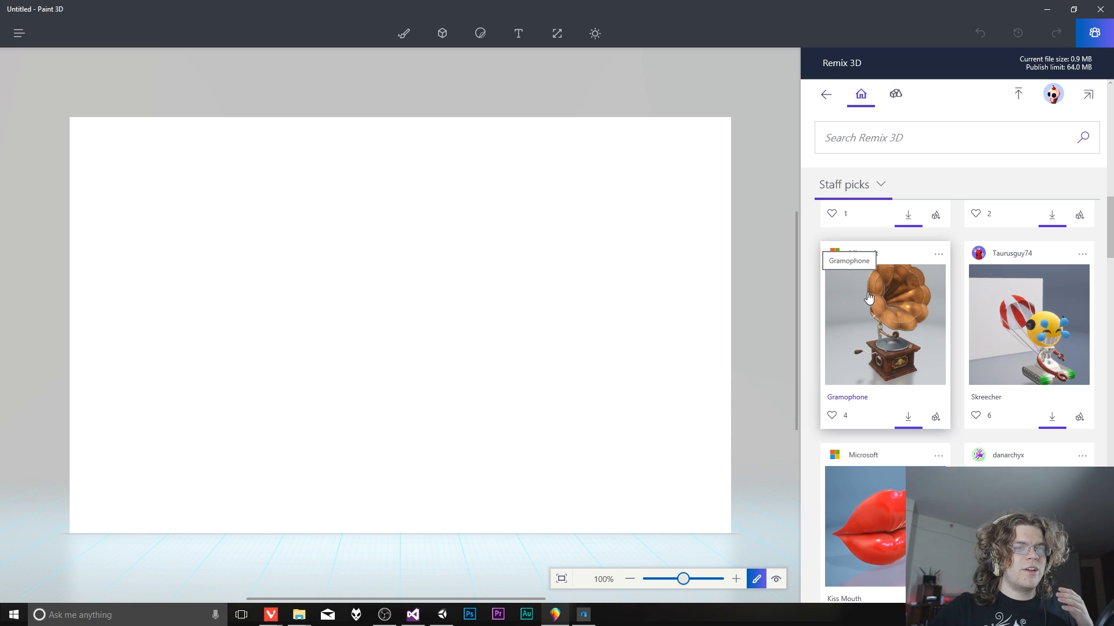
pyautogui.scroll(-4, 957, 400)
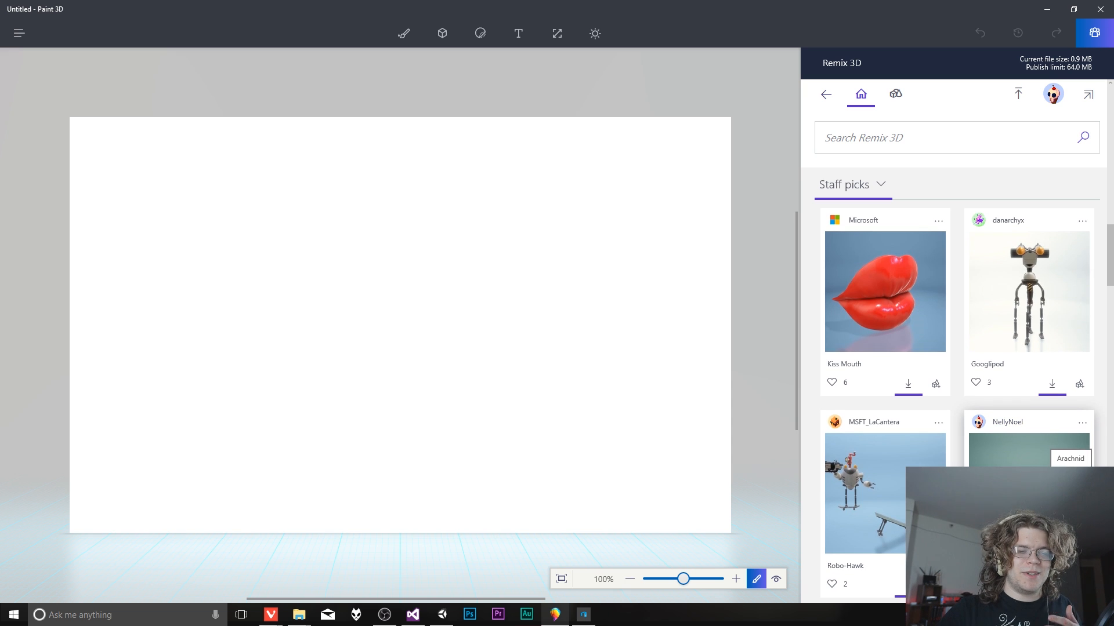
pyautogui.scroll(3, 1044, 440)
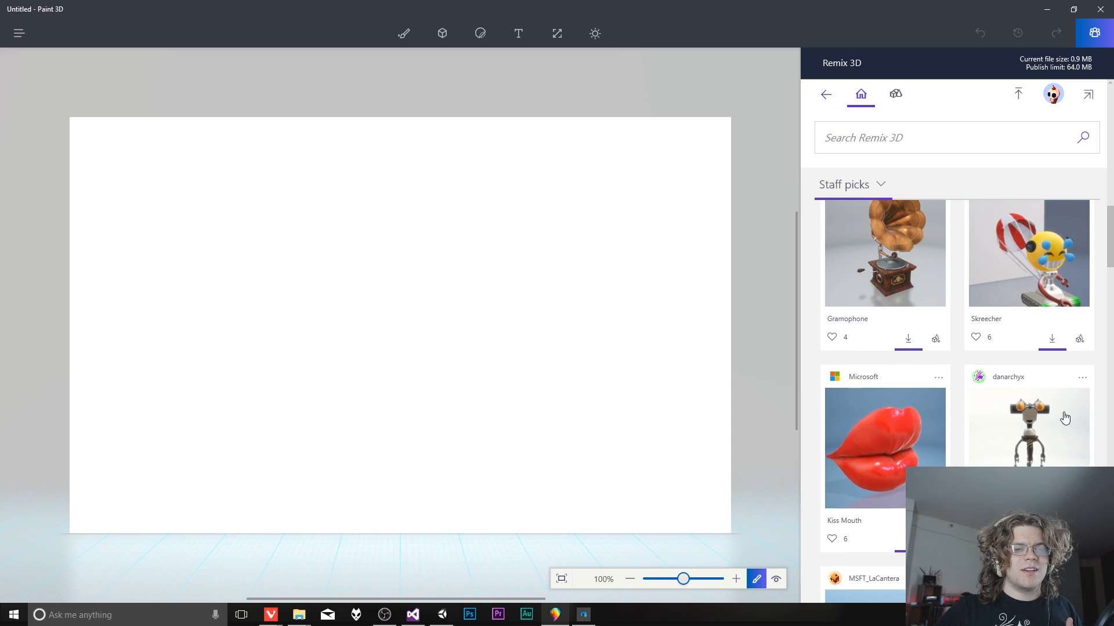
pyautogui.scroll(4, 962, 420)
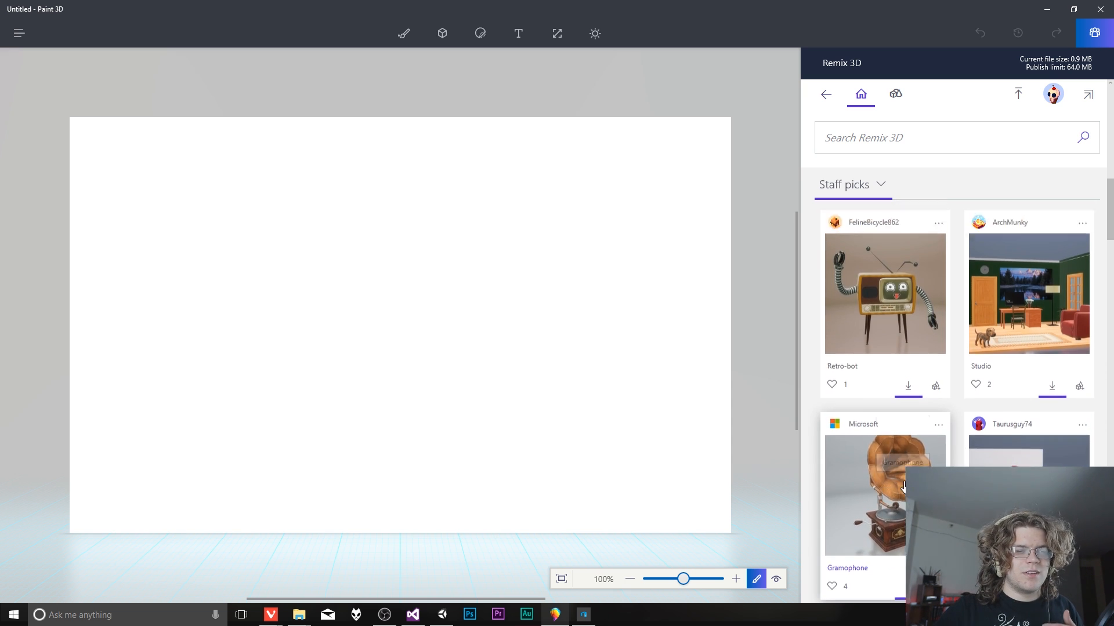
pyautogui.scroll(-1, 892, 511)
pyautogui.scroll(2, 891, 467)
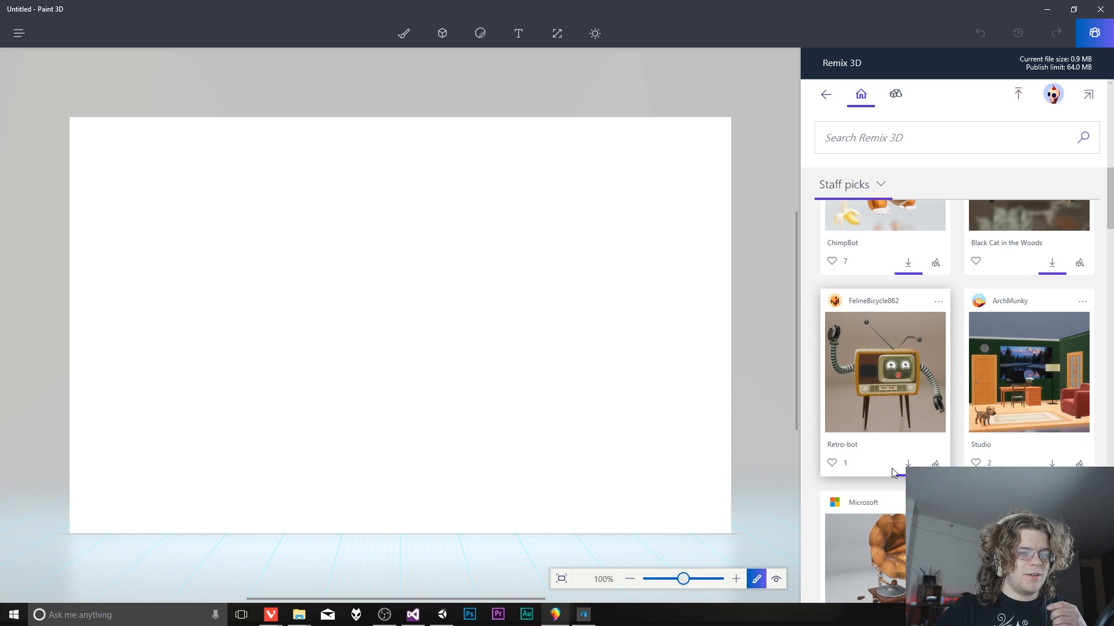
pyautogui.scroll(-3, 893, 482)
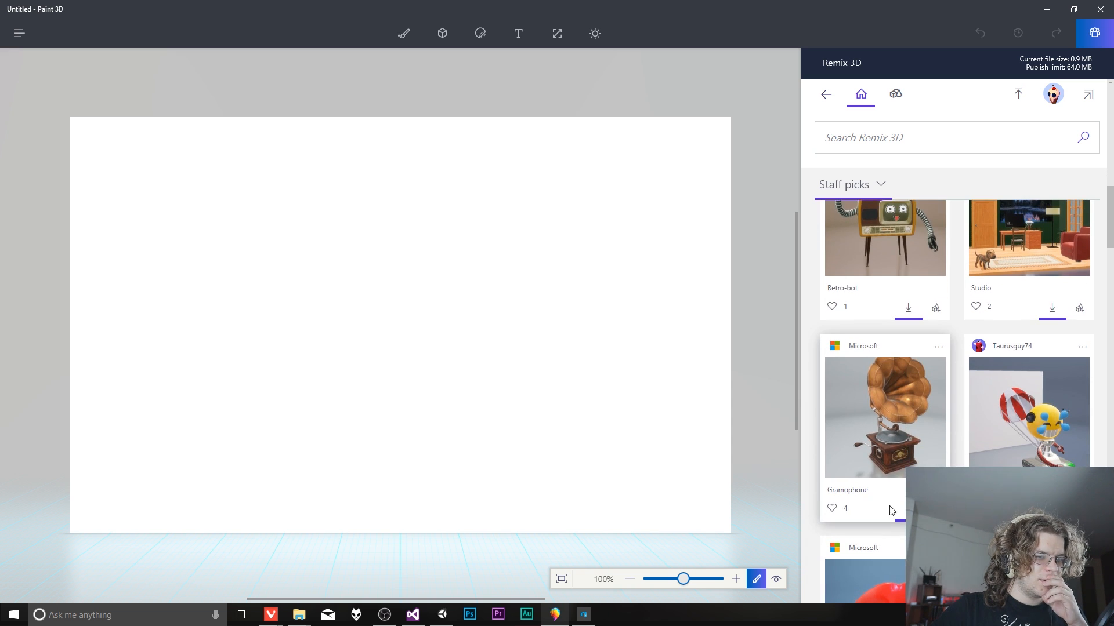
# Step: Import the Gramophone model from the Remix 3D Staff picks onto the blank canvas
pyautogui.moveTo(900, 439); pyautogui.dragTo(390, 323)
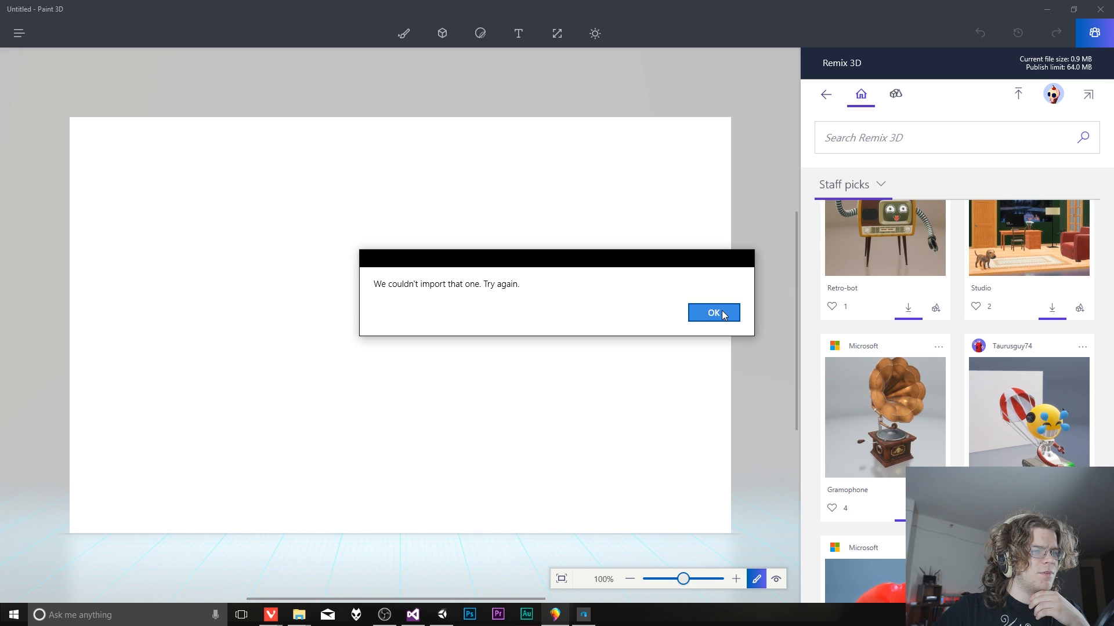
pyautogui.click(721, 313)
pyautogui.click(907, 514)
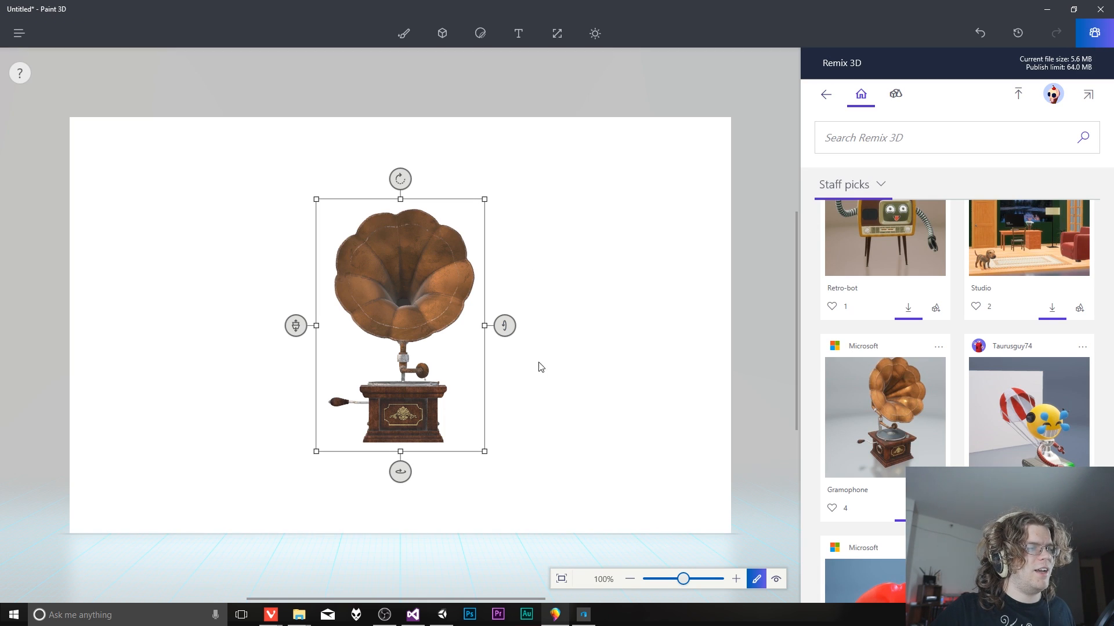
pyautogui.click(556, 424)
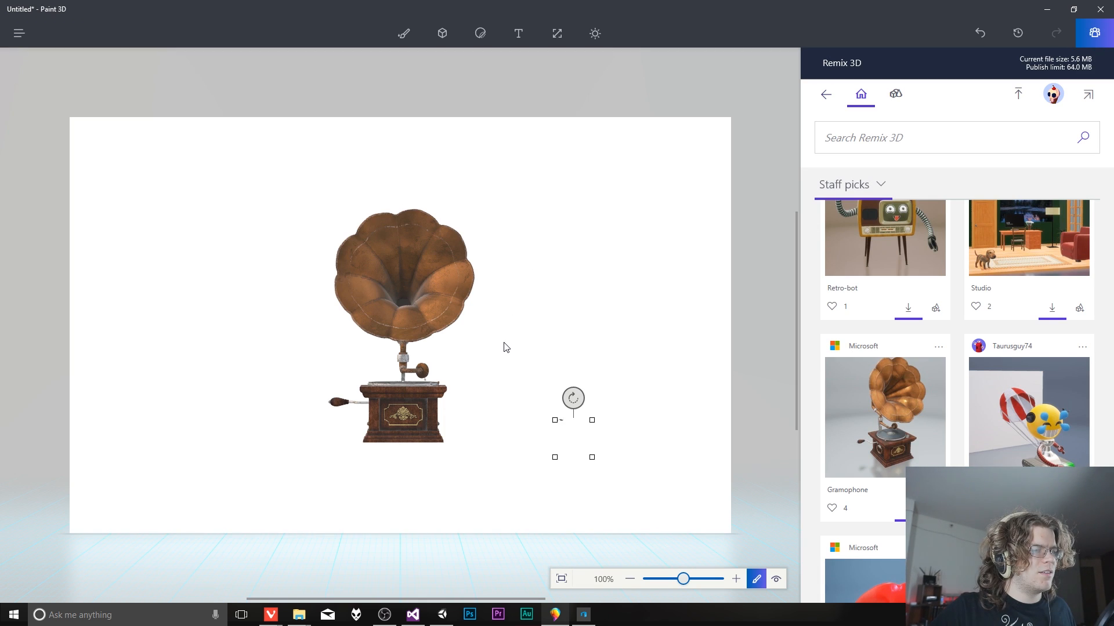
pyautogui.click(423, 294)
pyautogui.moveTo(513, 323)
pyautogui.mouseDown()
pyautogui.moveTo(505, 408)
pyautogui.moveTo(509, 314)
pyautogui.mouseUp()
pyautogui.hotkey('ctrl', 'z')
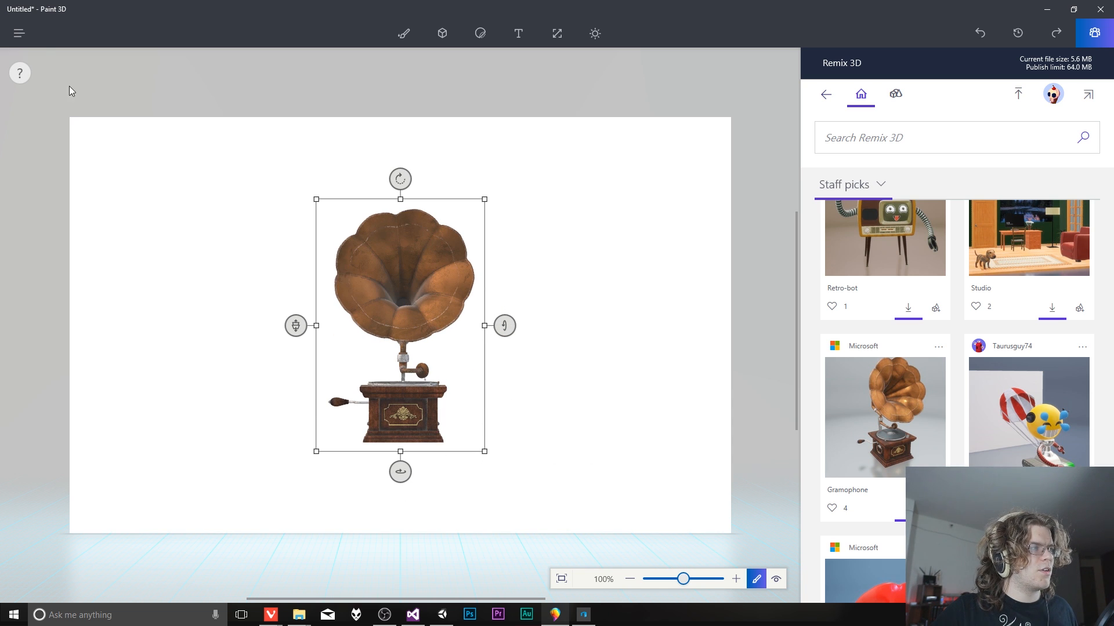
# Step: Export the gramophone project as a standard file instead of saving it as a project
pyautogui.click(19, 33)
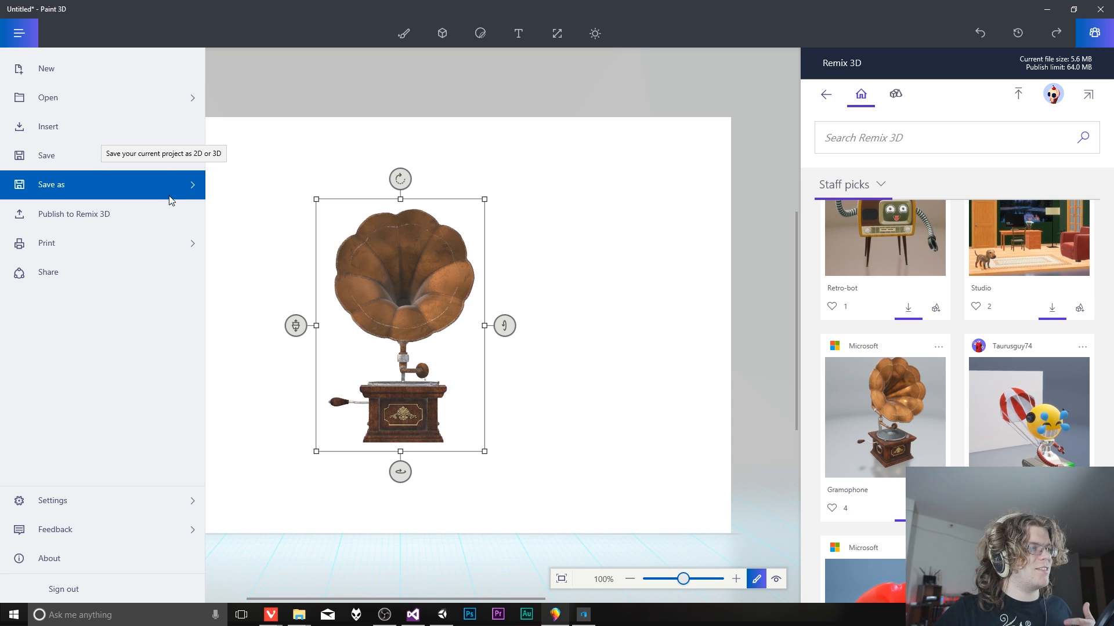
pyautogui.click(593, 243)
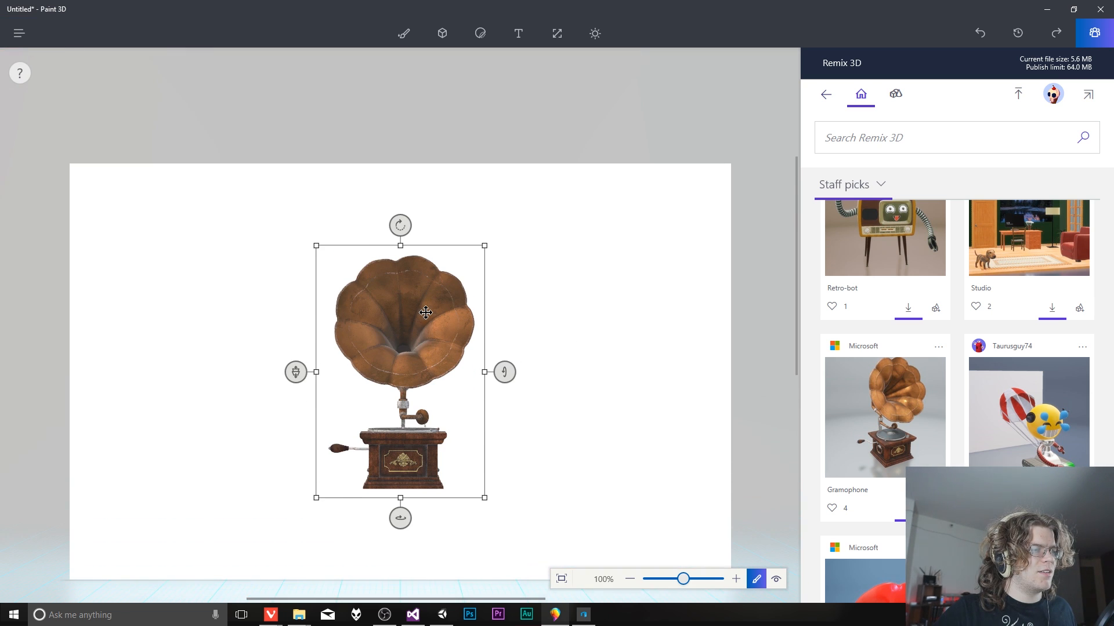
pyautogui.click(18, 33)
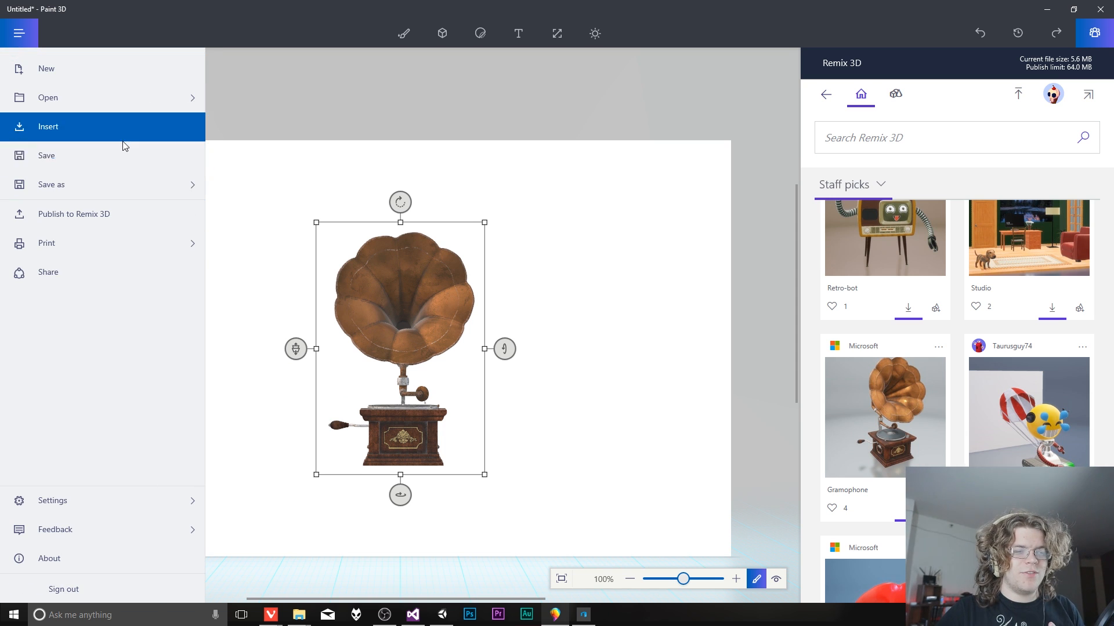
pyautogui.click(117, 184)
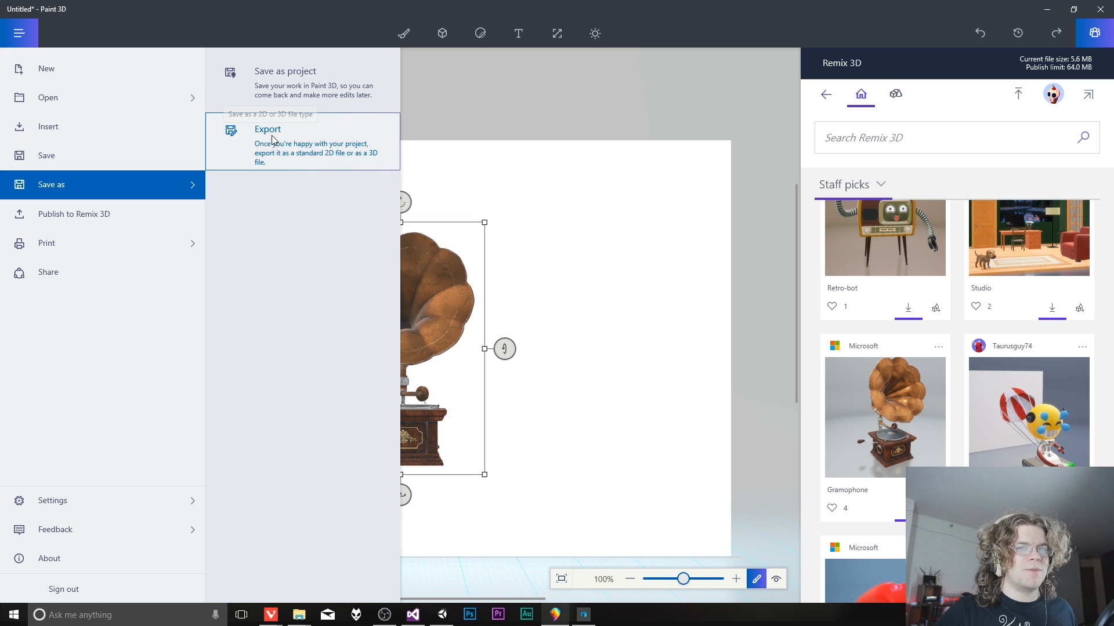
pyautogui.click(270, 134)
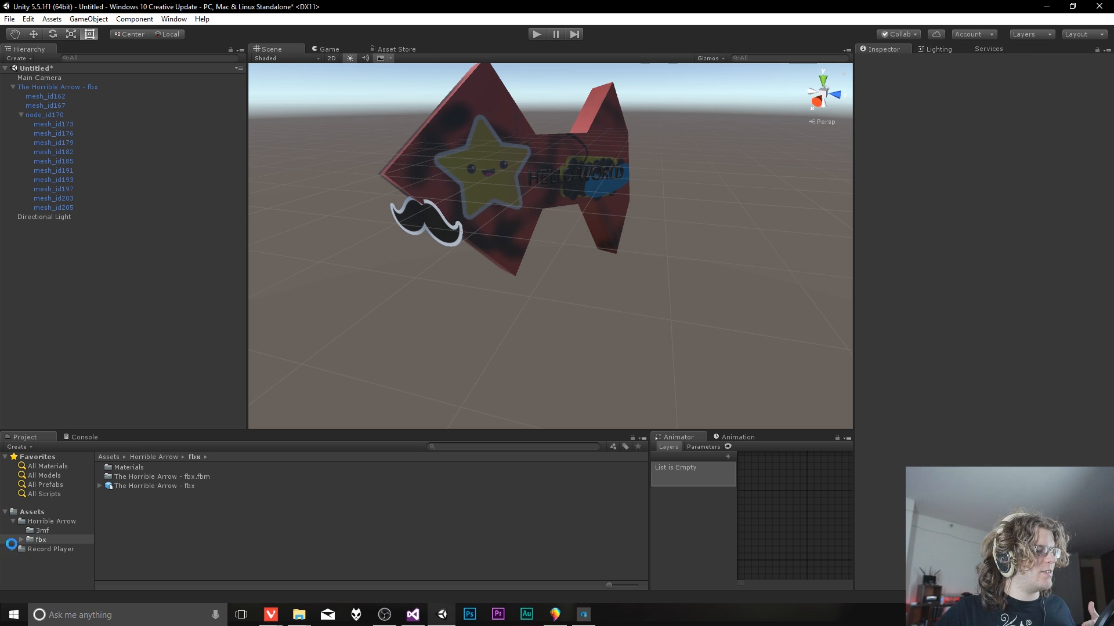
# Step: In Unity, place the Untitled model from the Record Player assets folder into the scene near The Horrible Arrow
pyautogui.click(41, 549)
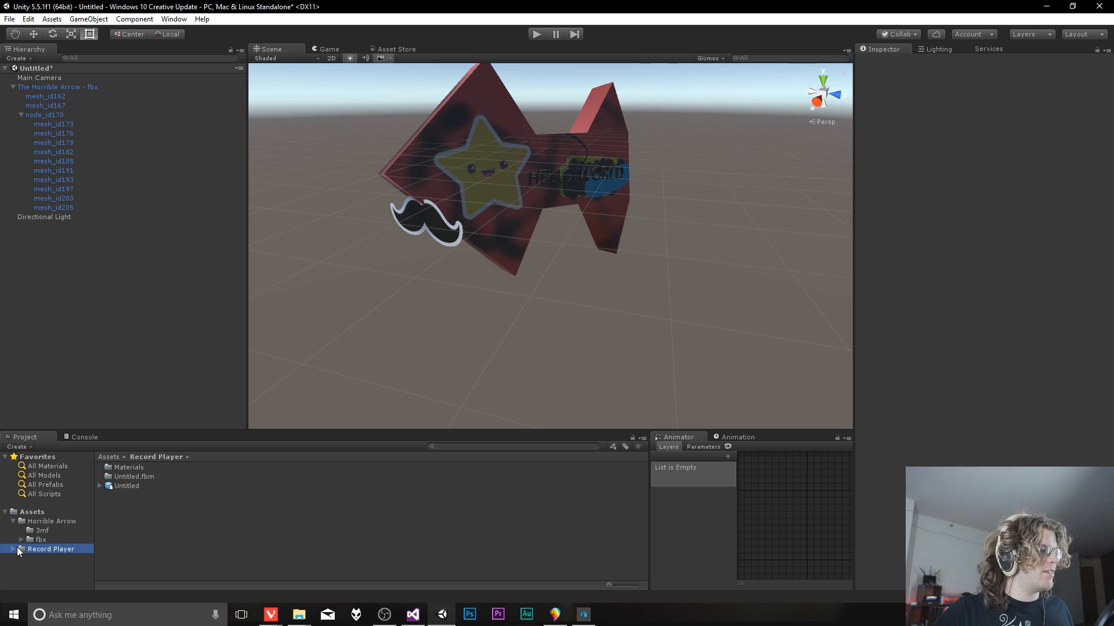
pyautogui.click(54, 568)
pyautogui.click(55, 550)
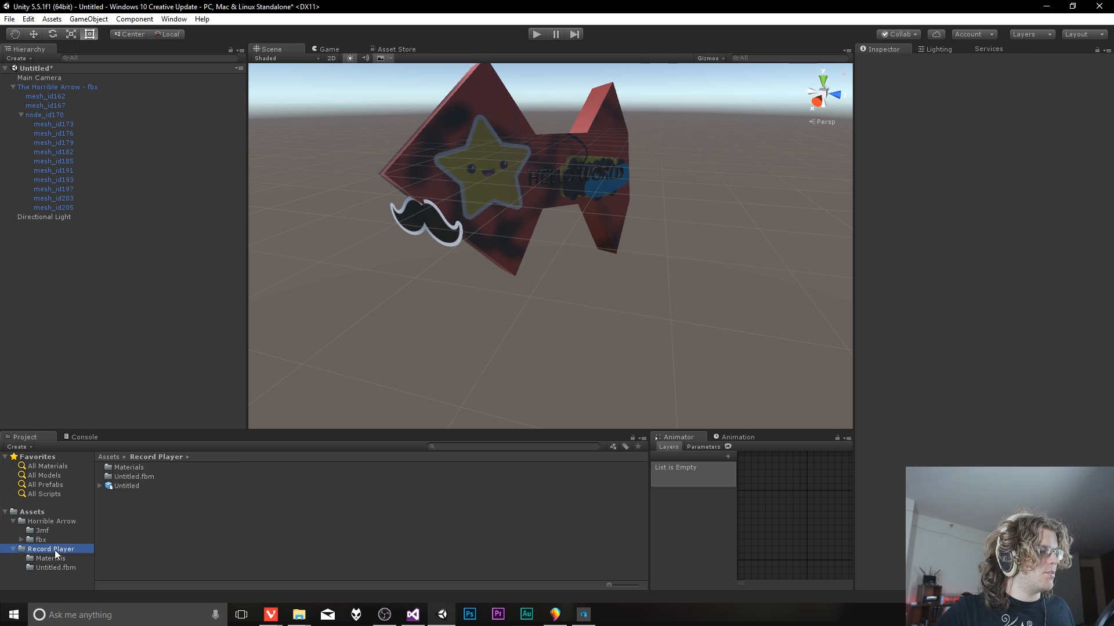
pyautogui.moveTo(126, 486); pyautogui.dragTo(719, 308)
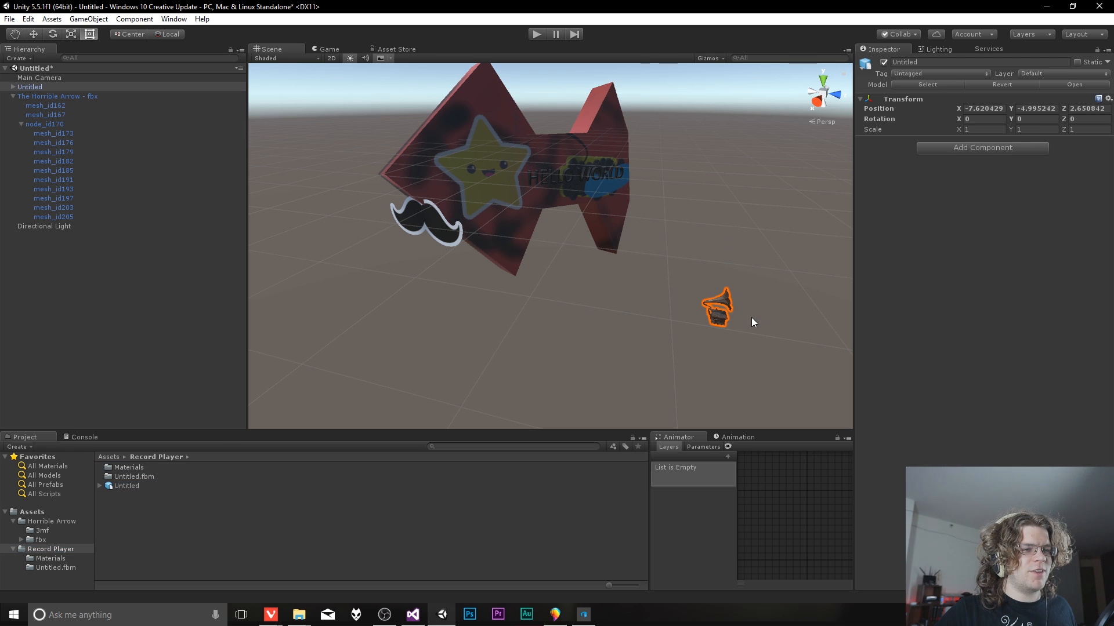
# Step: Set the gramophone model's position to X 0, Y 0 and Z 0
pyautogui.click(1036, 109)
pyautogui.write('0')
pyautogui.press('Return')
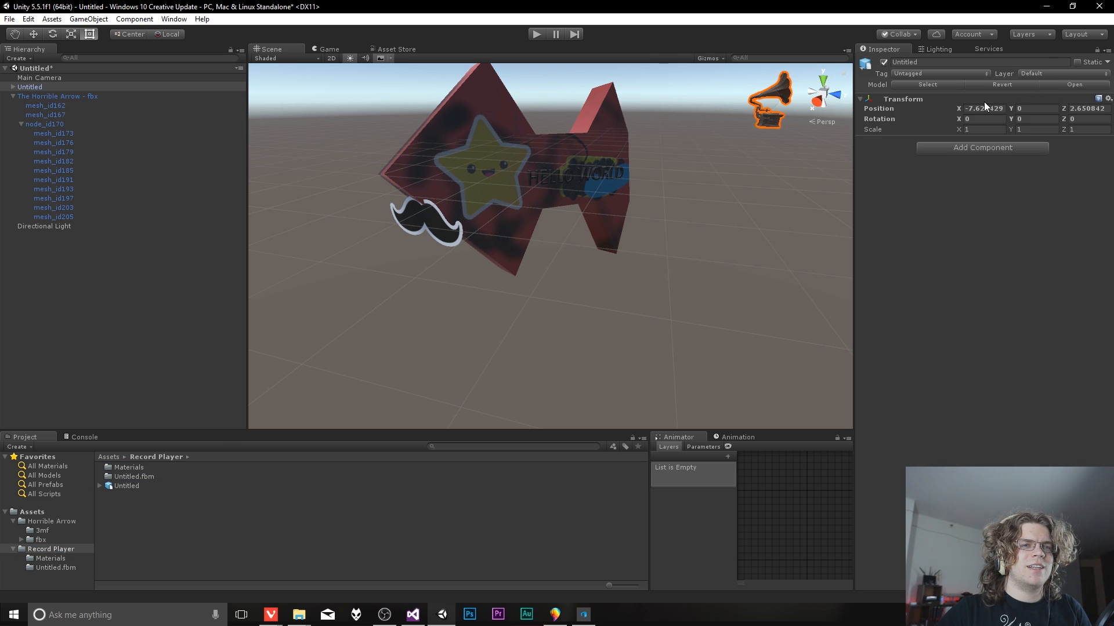
pyautogui.click(986, 109)
pyautogui.write('0')
pyautogui.press('Tab')
pyautogui.press('Tab')
pyautogui.write('0')
# Step: Deactivate The Horrible Arrow - fbx in the scene and collapse its hierarchy so only the gramophone is shown
pyautogui.moveTo(556, 297); pyautogui.dragTo(348, 283, button='right')
pyautogui.click(615, 337)
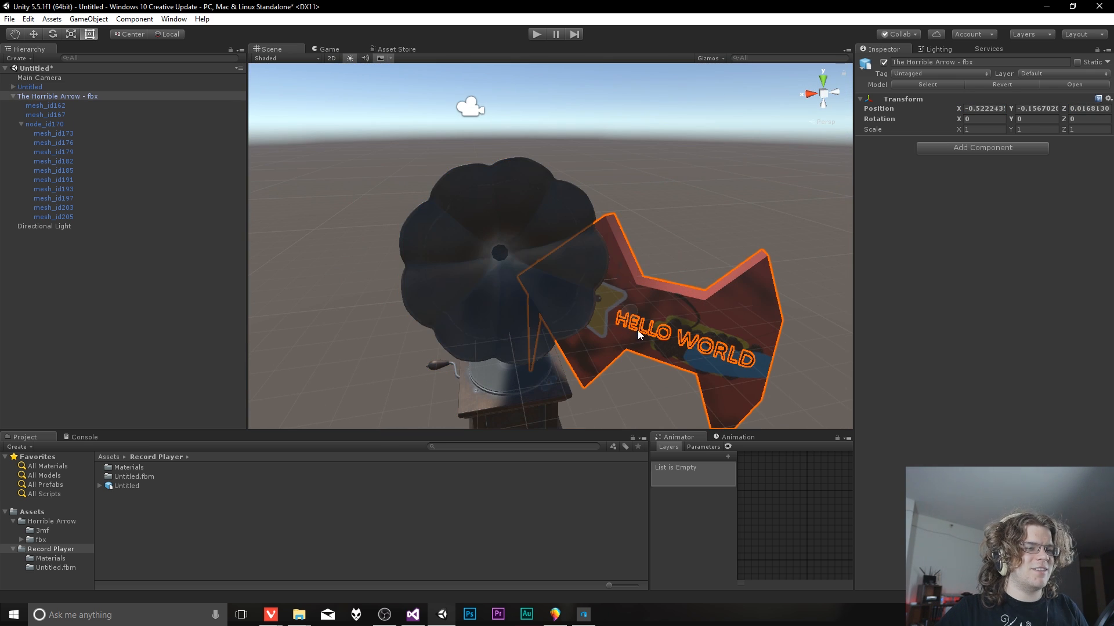
pyautogui.click(13, 96)
pyautogui.click(884, 62)
pyautogui.moveTo(662, 315); pyautogui.dragTo(645, 379, button='right')
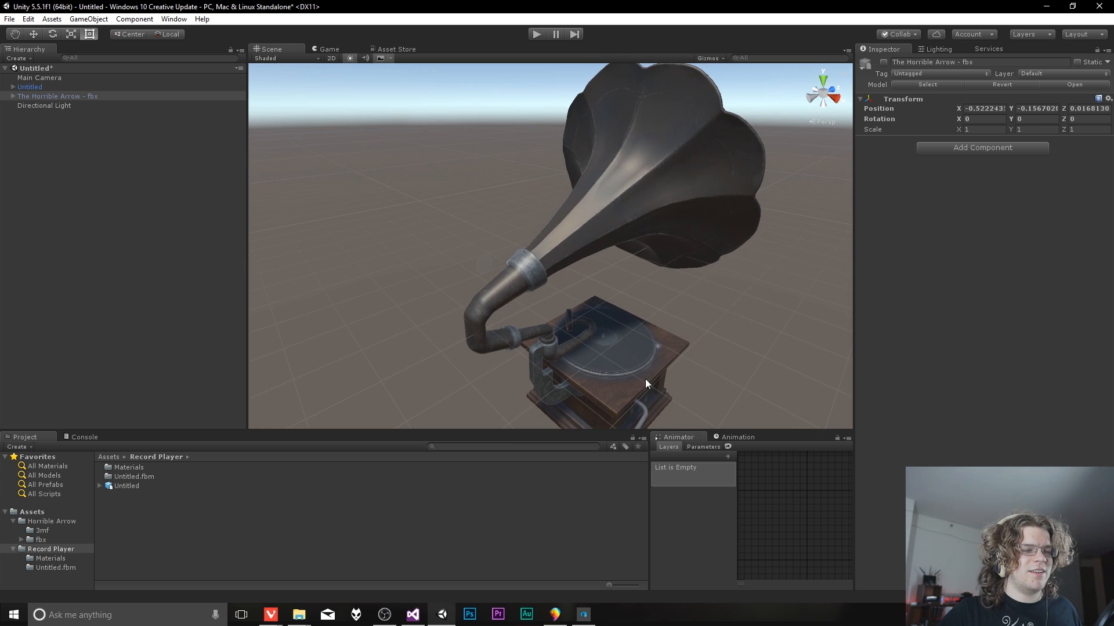
# Step: Compare the Unity gramophone with the original in Paint 3D, and examine its horn and turntable up close
pyautogui.click(554, 614)
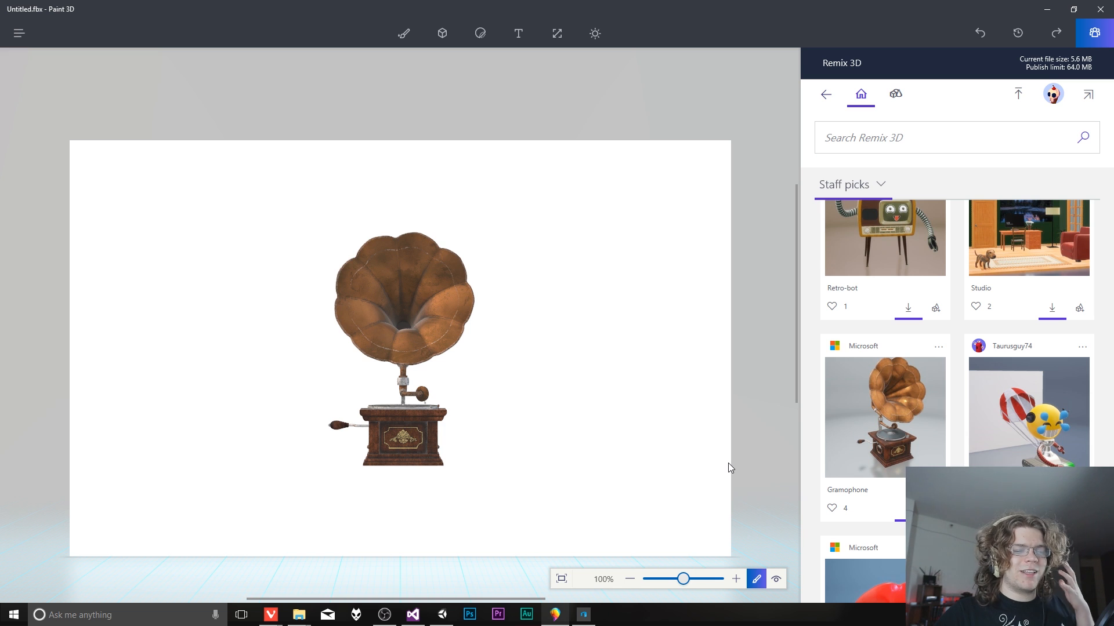
pyautogui.click(442, 625)
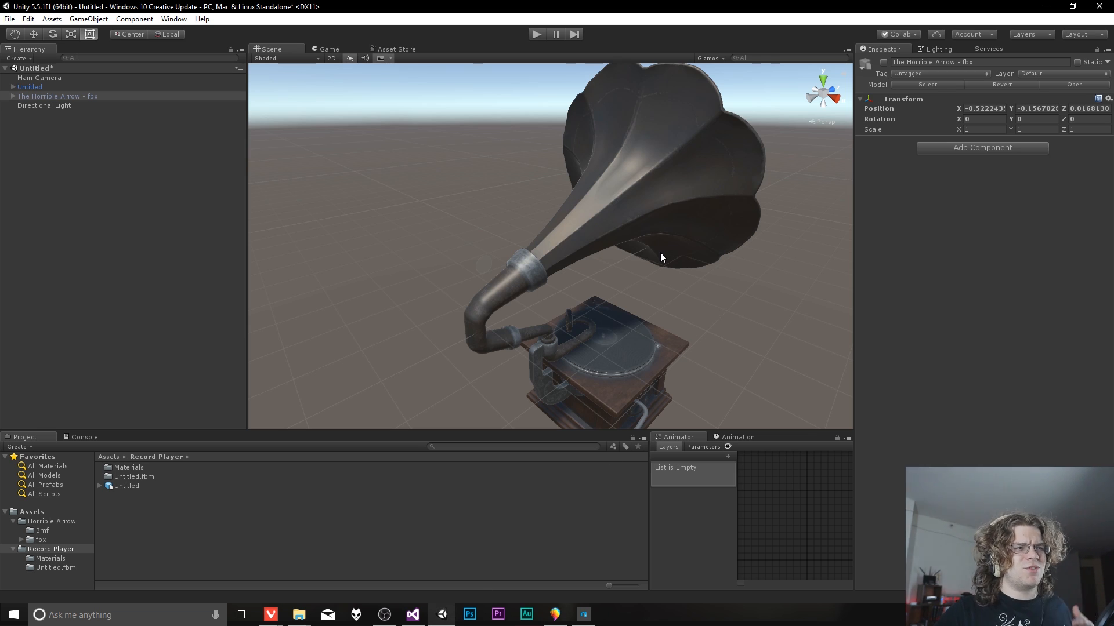
pyautogui.scroll(5, 673, 337)
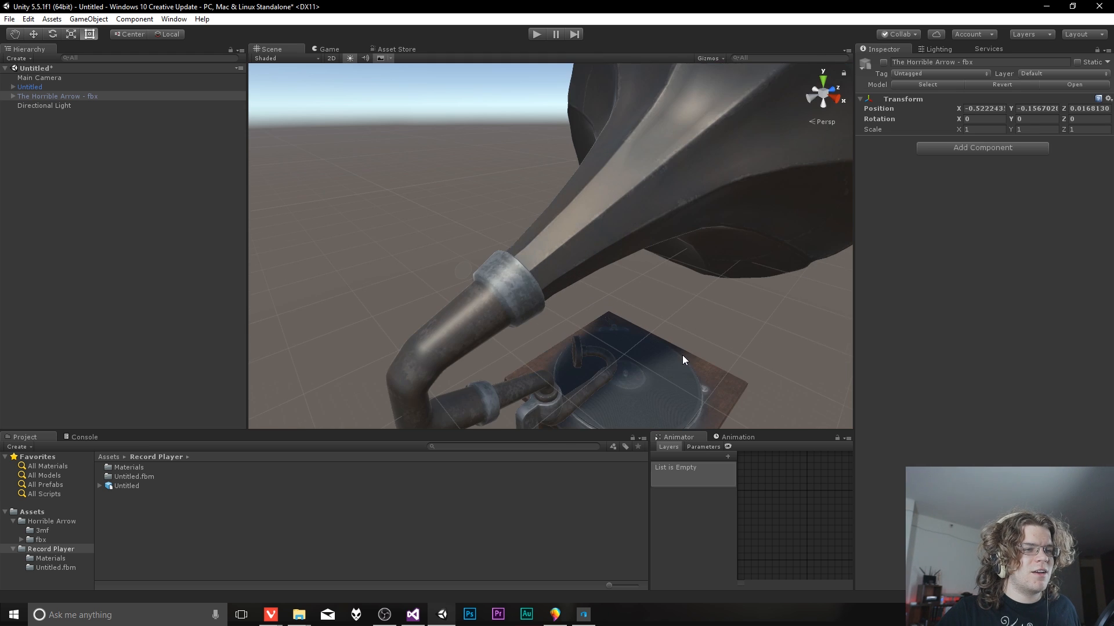
pyautogui.moveTo(682, 355); pyautogui.dragTo(607, 301, button='middle')
pyautogui.scroll(5, 576, 342)
pyautogui.scroll(-3, 572, 346)
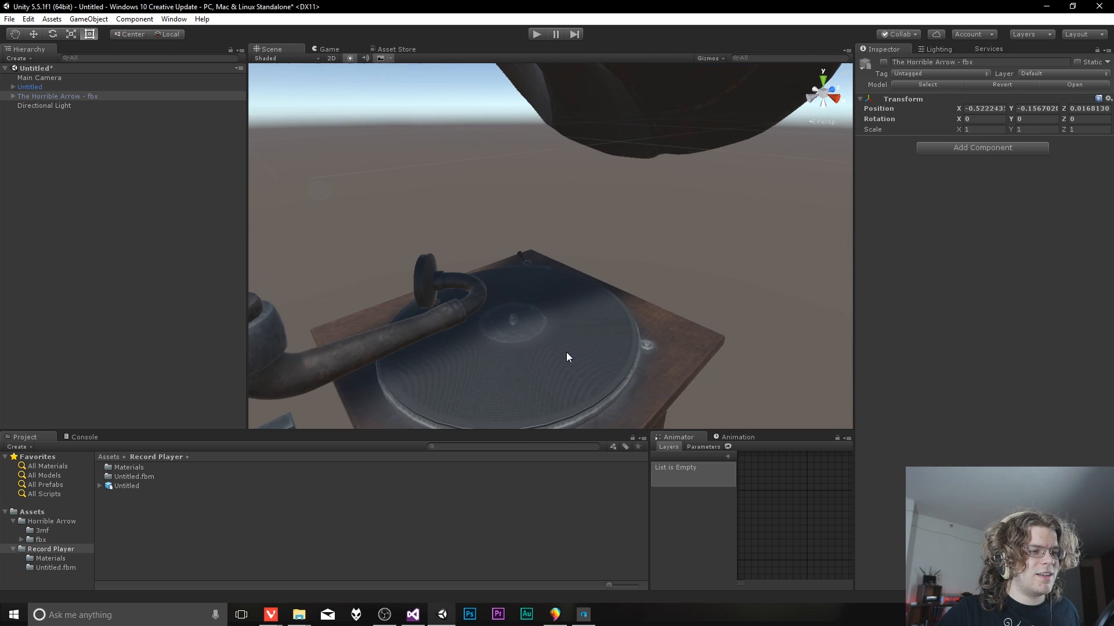
pyautogui.keyDown('alt'); pyautogui.moveTo(508, 400); pyautogui.dragTo(263, 368); pyautogui.keyUp('alt')
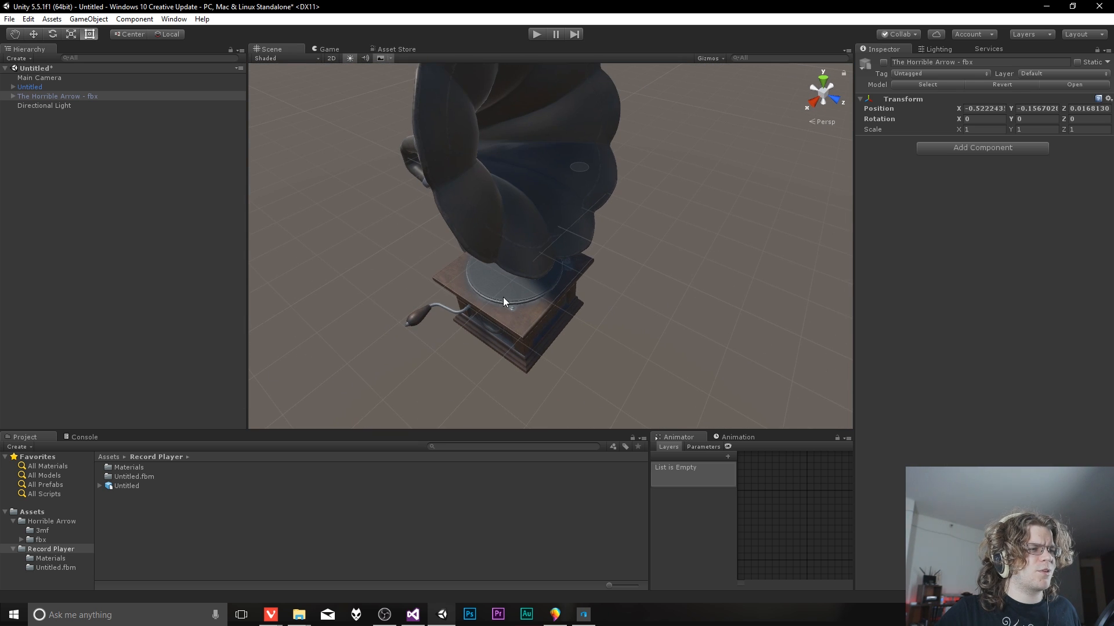
# Step: Examine the gramophone's hierarchy from its mesh up through the child nodes to the Untitled parent, and its turntable and crank
pyautogui.click(492, 290)
pyautogui.click(51, 105)
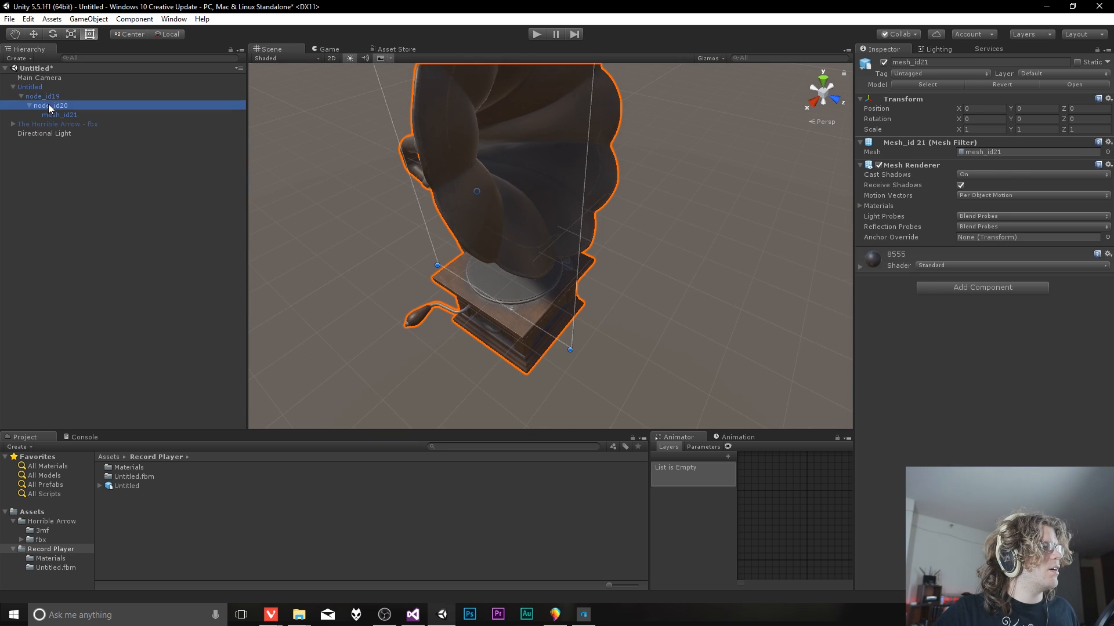
pyautogui.click(44, 97)
pyautogui.click(36, 87)
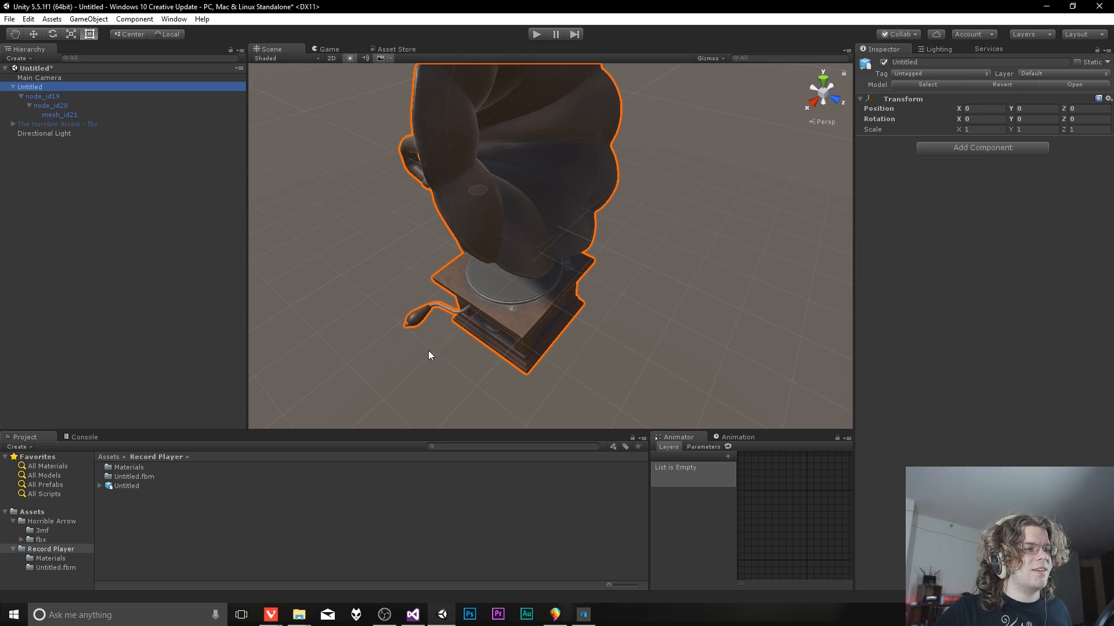
pyautogui.scroll(3, 430, 355)
pyautogui.keyDown('alt'); pyautogui.moveTo(430, 355); pyautogui.dragTo(451, 342); pyautogui.keyUp('alt')
pyautogui.moveTo(562, 347); pyautogui.dragTo(653, 348, button='right')
pyautogui.press('s')
pyautogui.press('w')
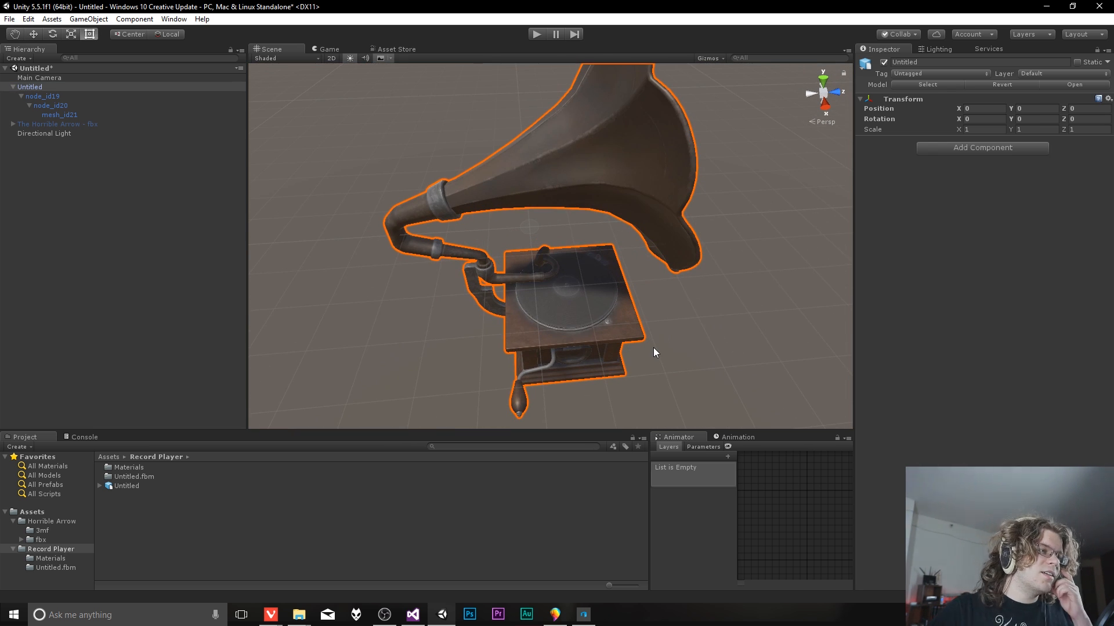
# Step: Delete the Untitled gramophone object from the Unity scene
pyautogui.click(133, 88)
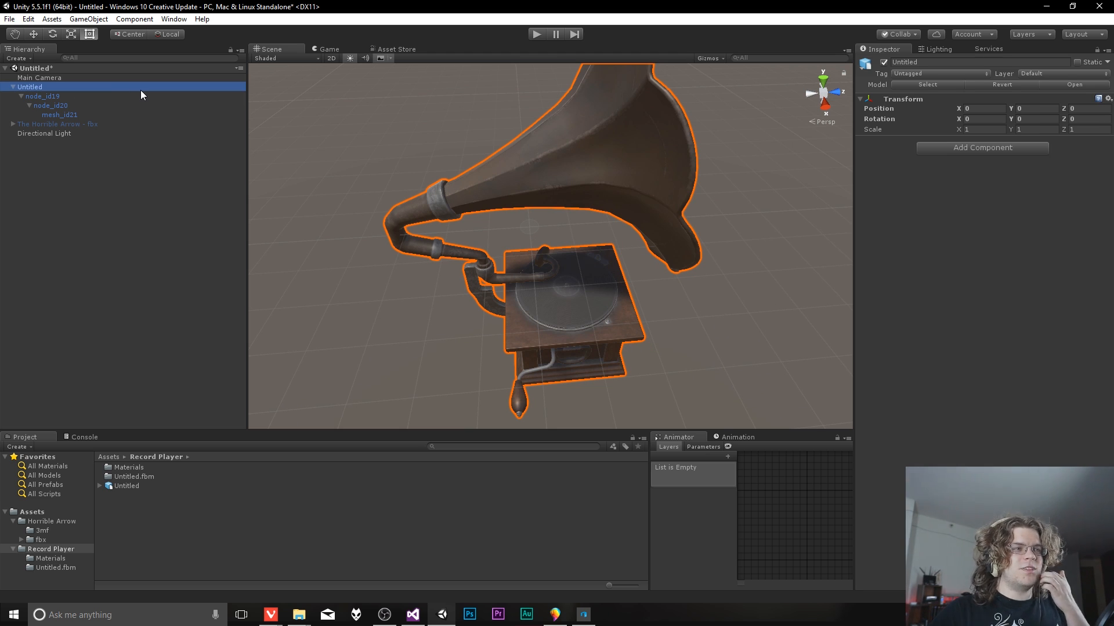
pyautogui.click(106, 89)
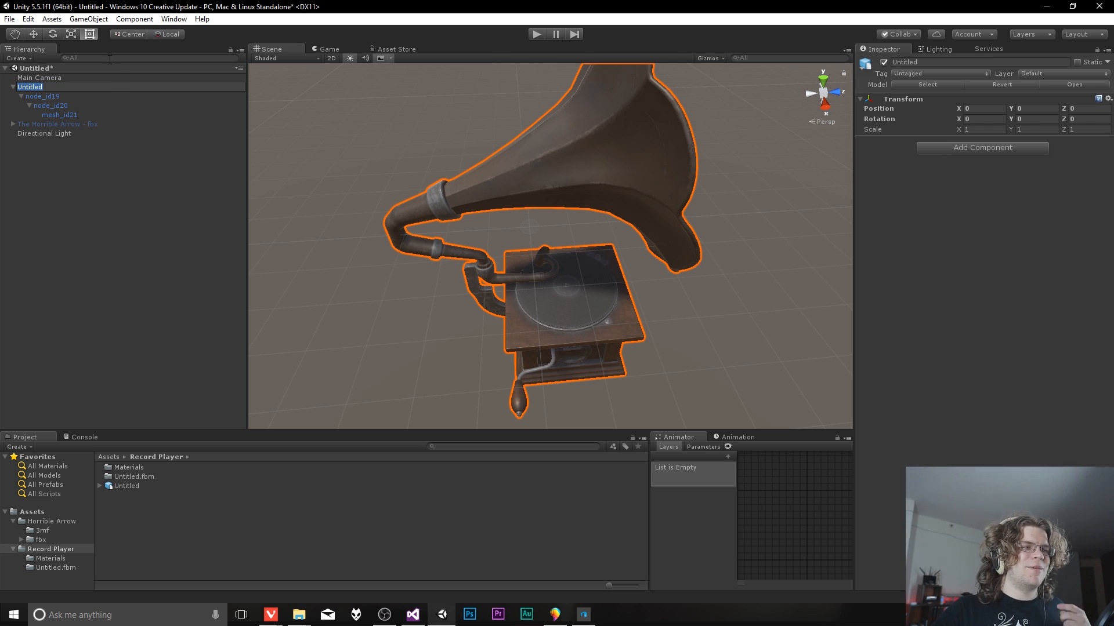
pyautogui.click(79, 87)
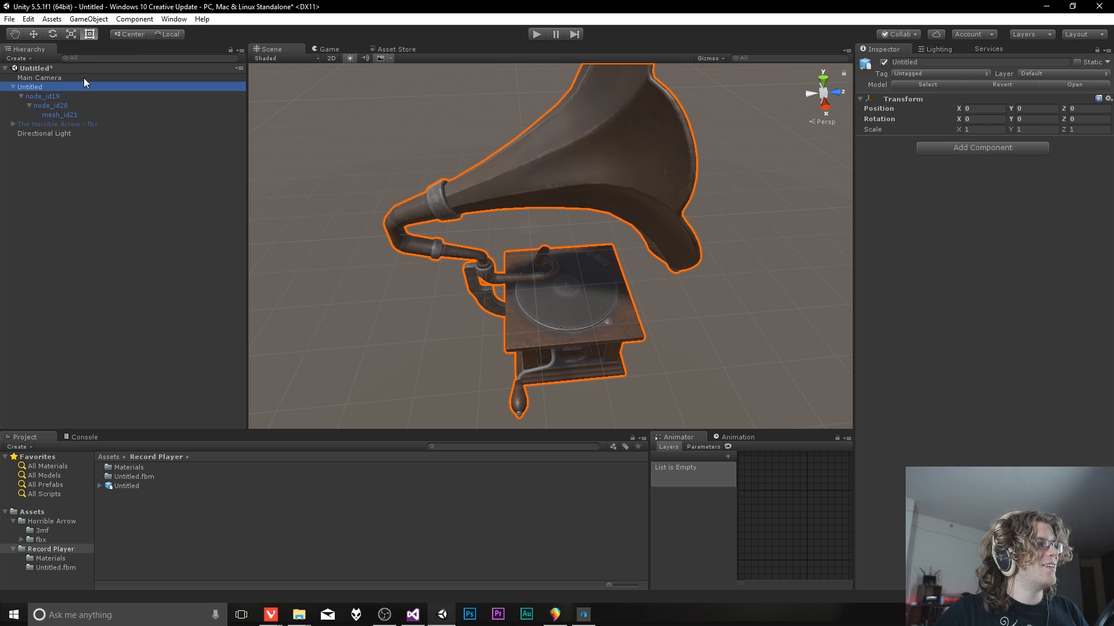
pyautogui.press('Delete')
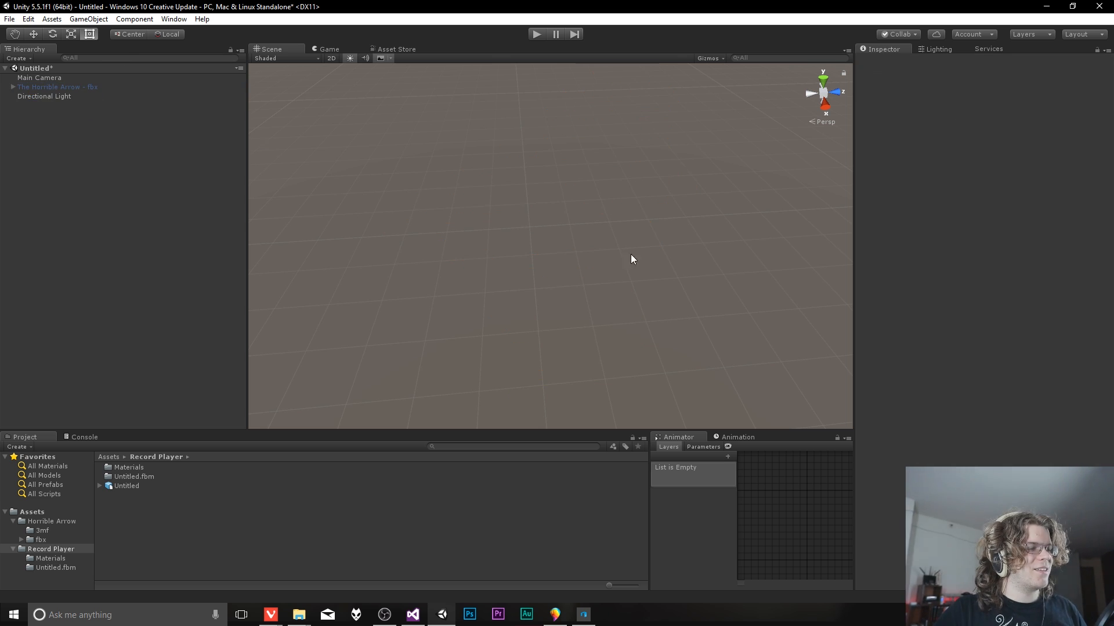
# Step: Switch to 3D Builder and open the World of Zero model for 3D printing, declining the model repair
pyautogui.click(582, 619)
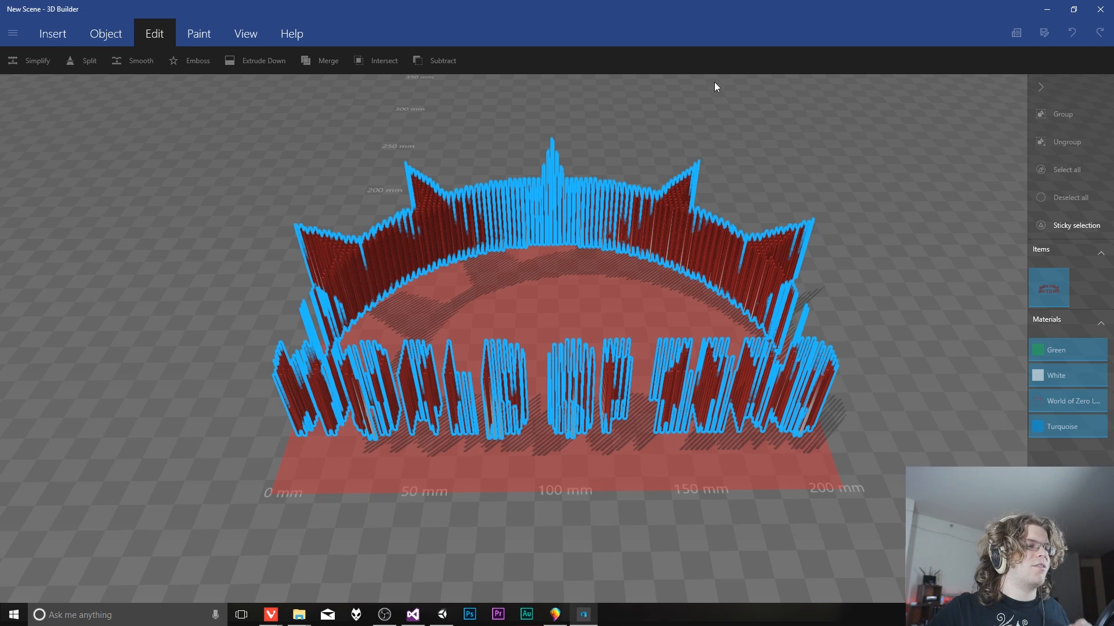
pyautogui.moveTo(714, 388); pyautogui.dragTo(631, 457, button='right')
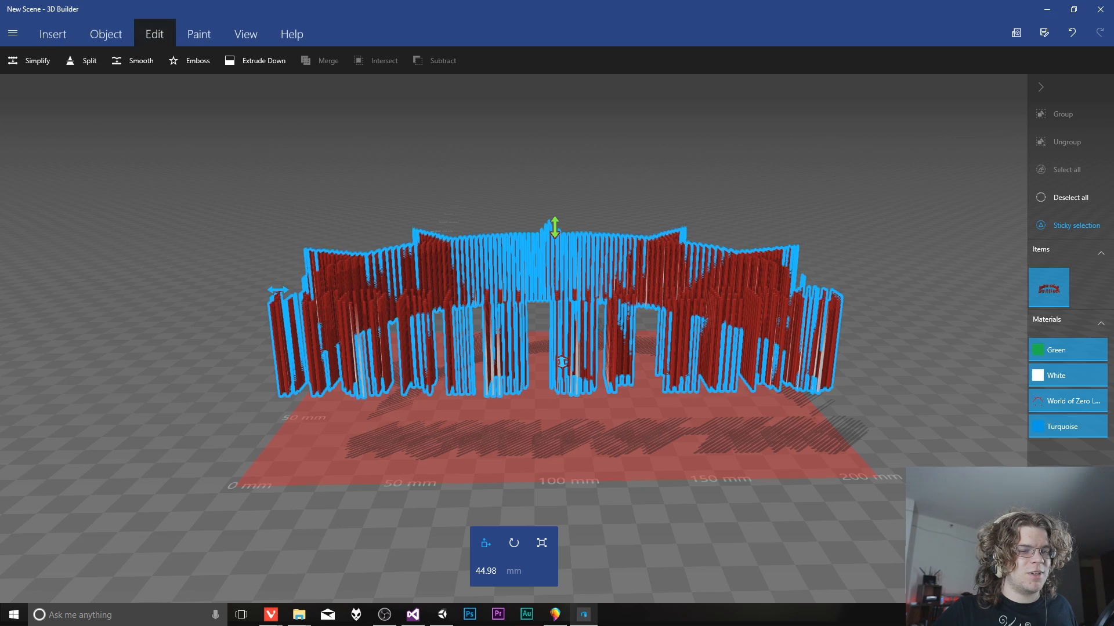
pyautogui.moveTo(694, 487); pyautogui.dragTo(652, 508, button='right')
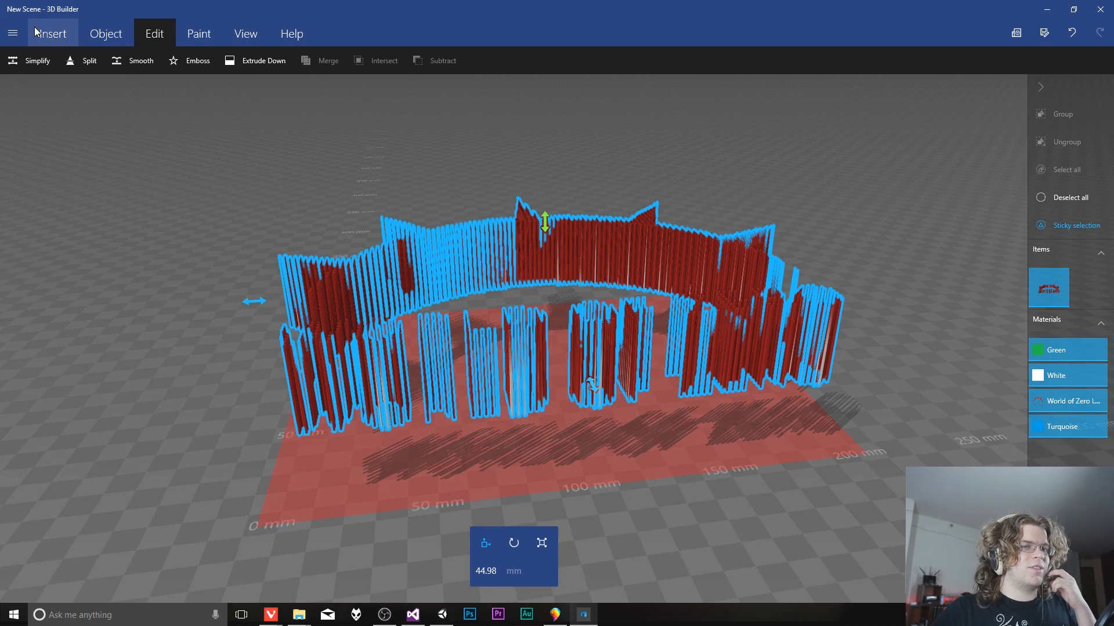
pyautogui.click(13, 33)
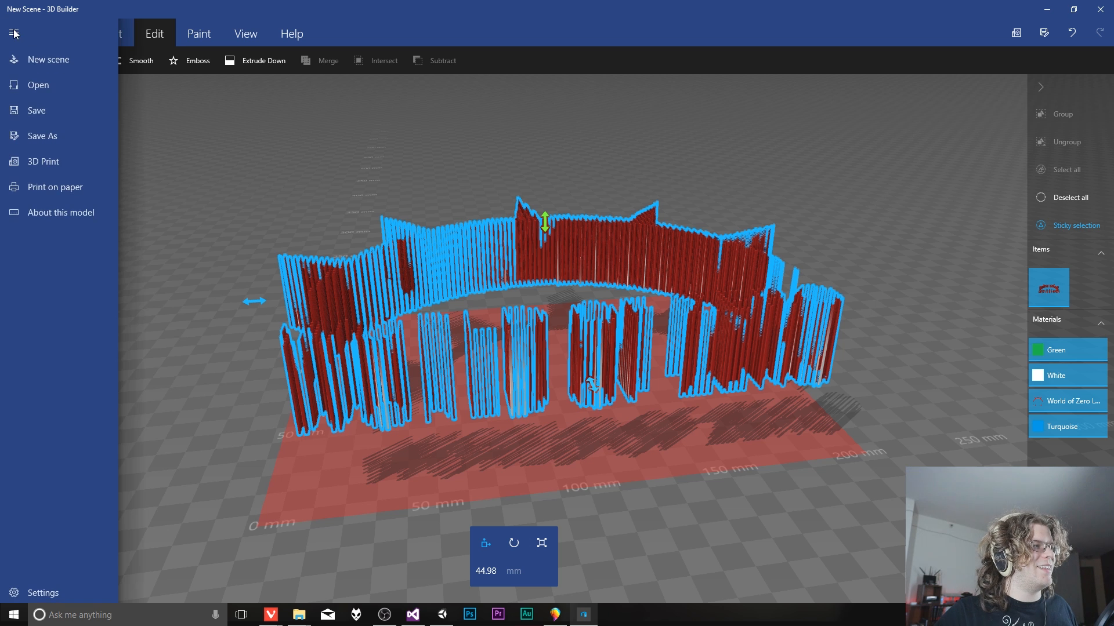
pyautogui.click(54, 164)
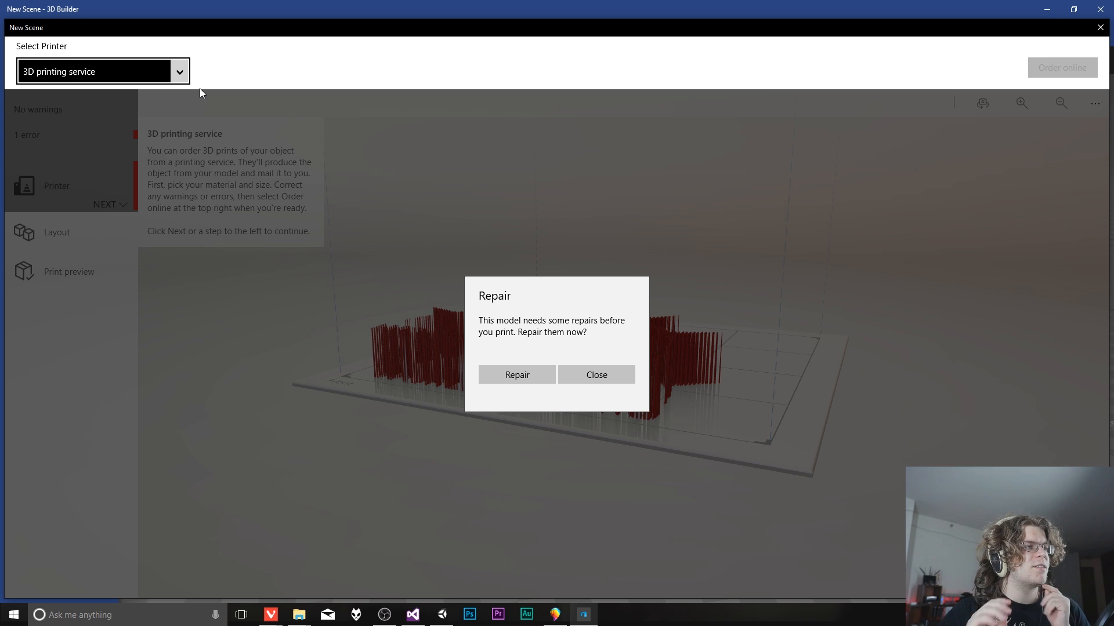
pyautogui.click(600, 375)
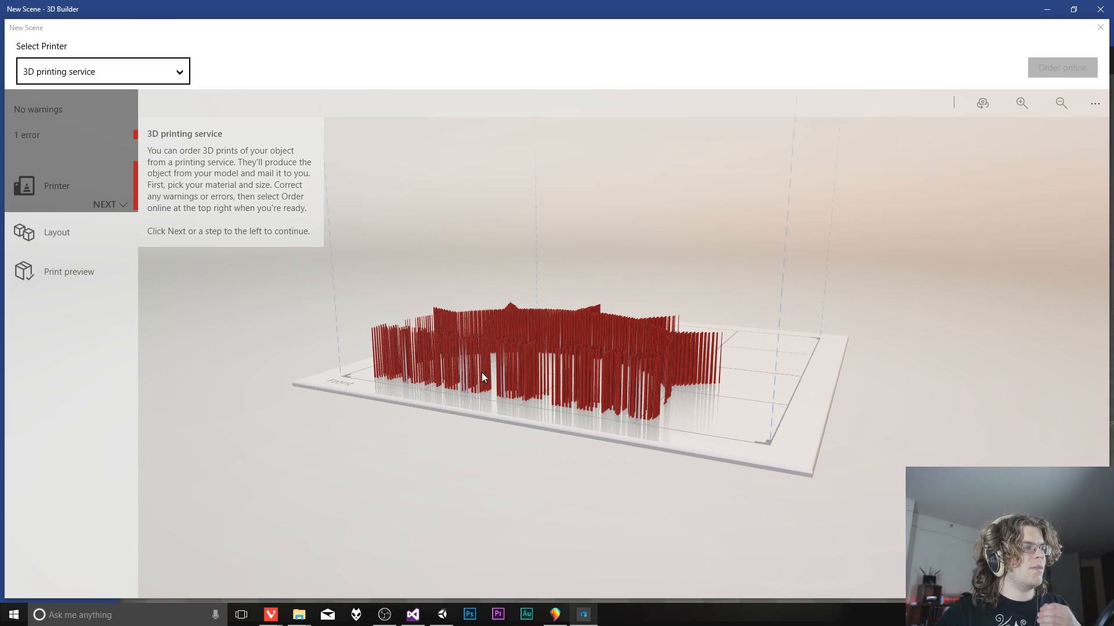
# Step: Examine the World of Zero model from above on the print bed and close the 3D printing window
pyautogui.scroll(5, 528, 435)
pyautogui.moveTo(548, 434); pyautogui.dragTo(663, 600, button='right')
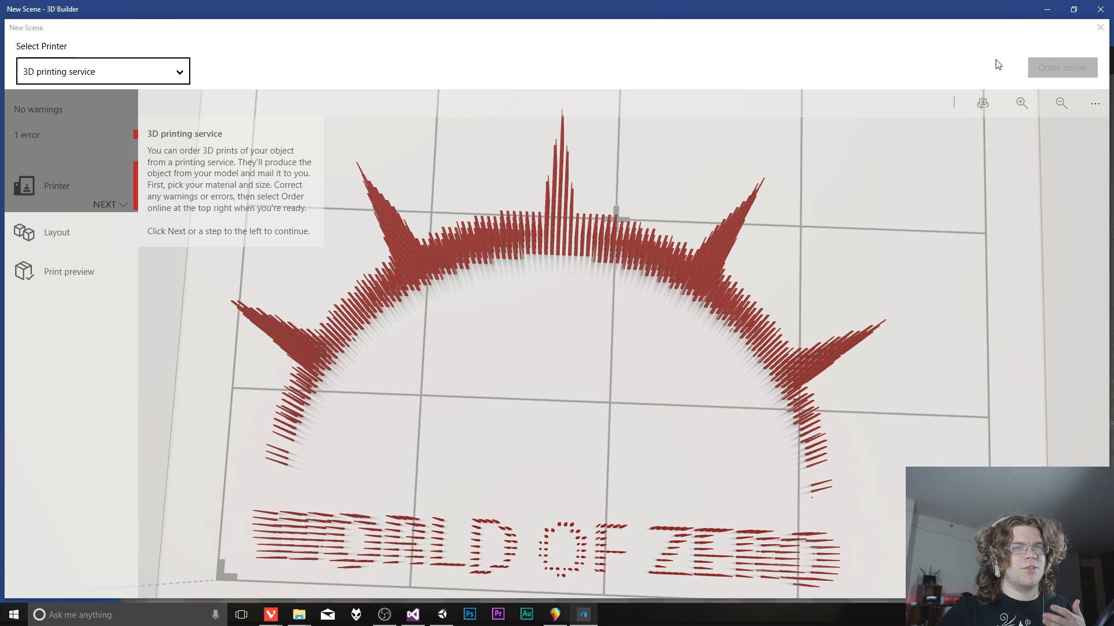
pyautogui.click(1097, 33)
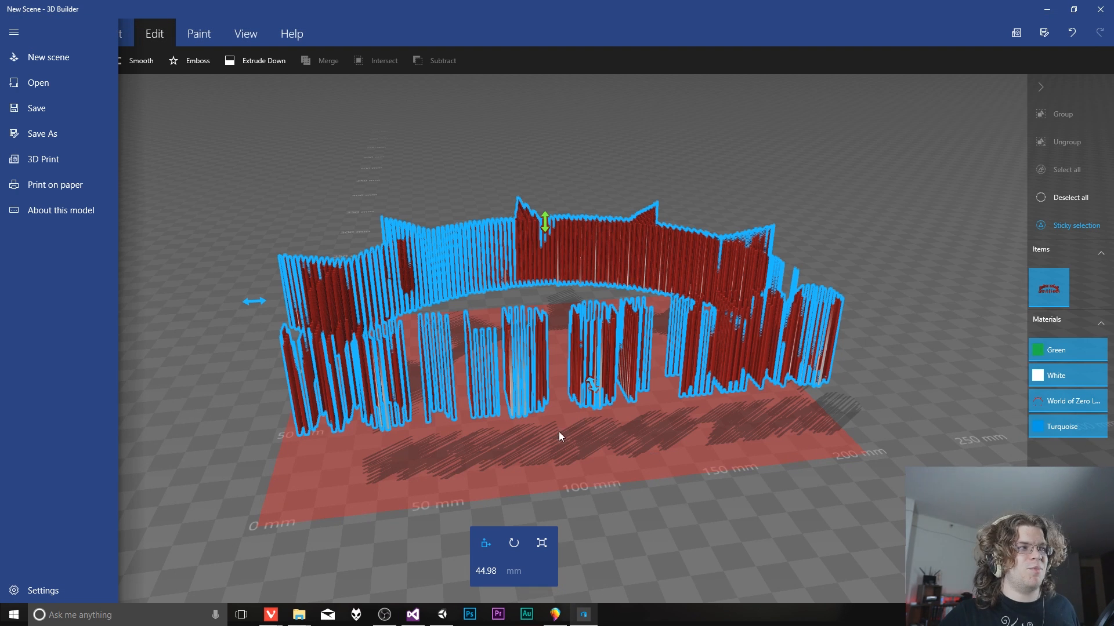
# Step: Save a copy of the World of Zero model under the name World of Zero - obj
pyautogui.click(72, 133)
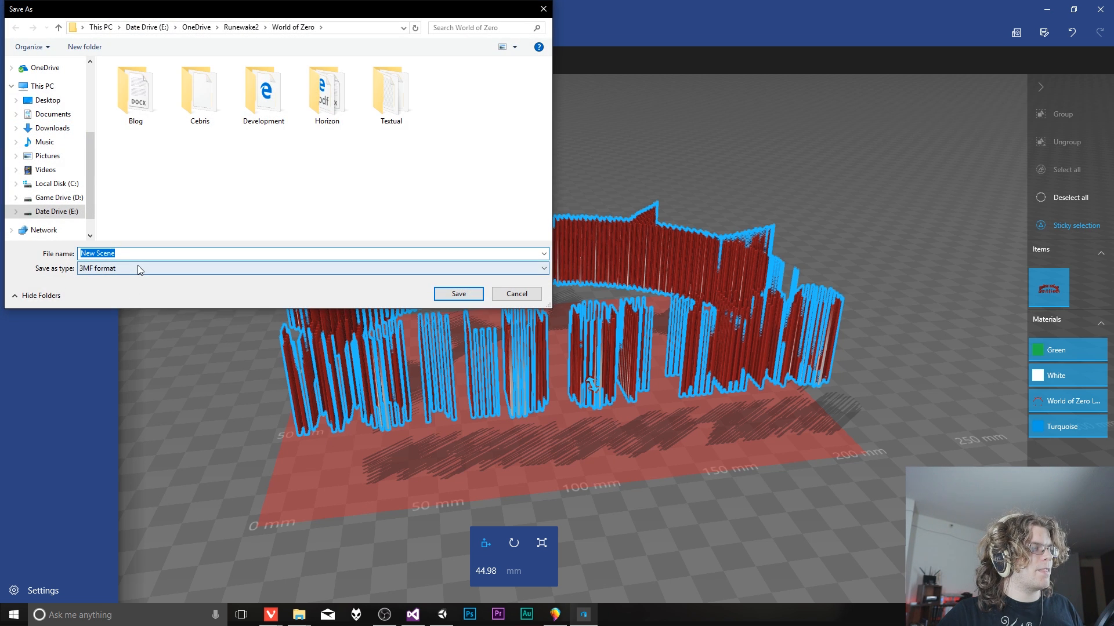
pyautogui.click(139, 270)
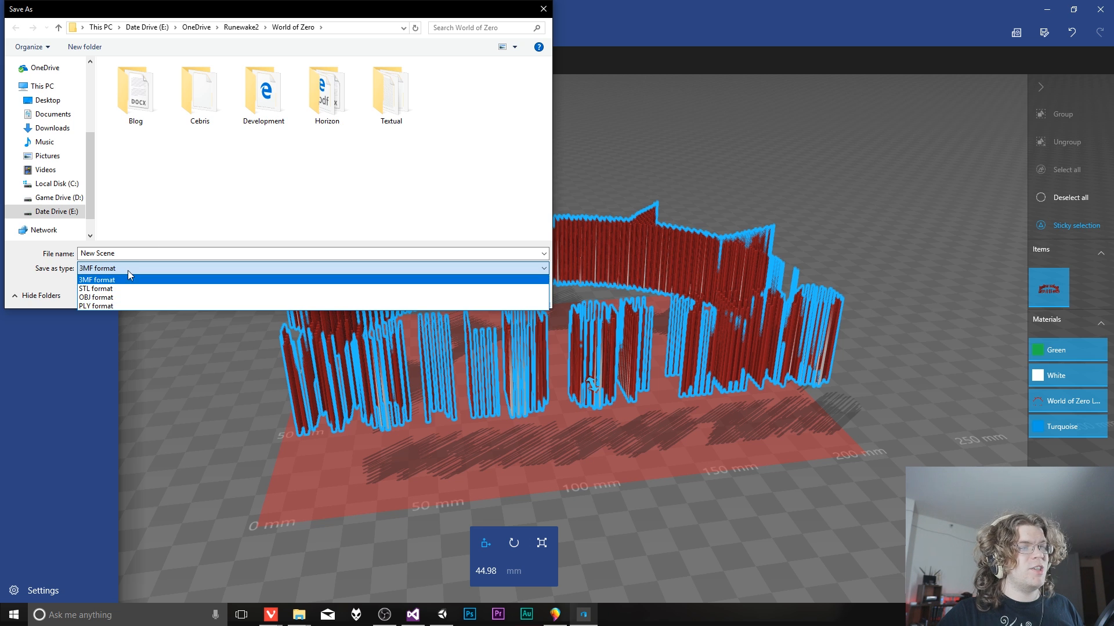
pyautogui.click(204, 181)
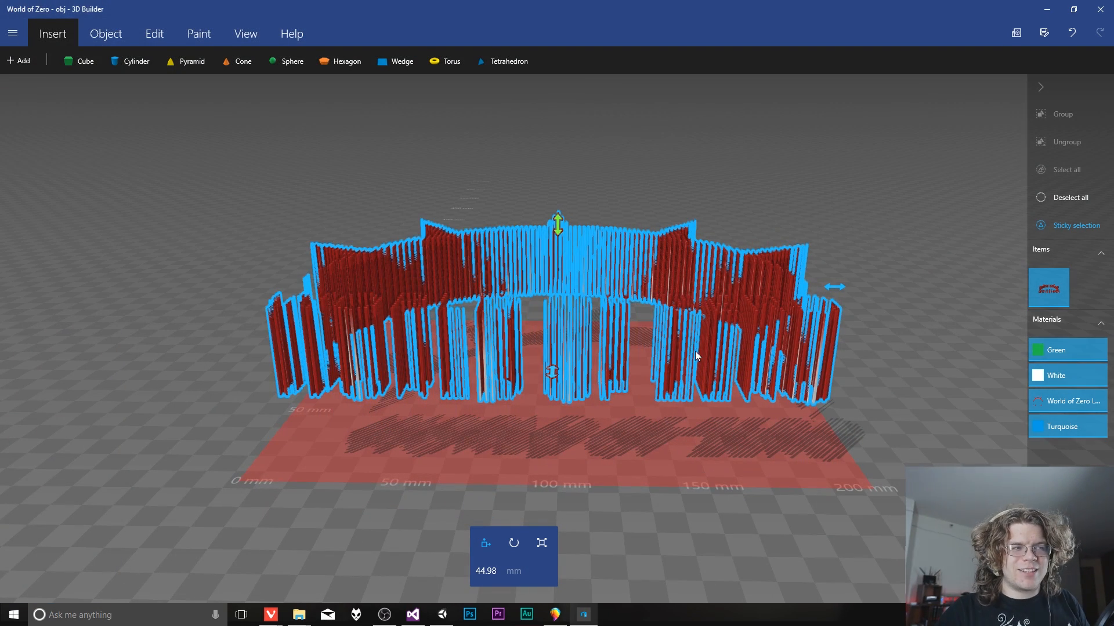
# Step: Undo the recent edits back to the green block above the white World of Zero logo base
pyautogui.moveTo(558, 226); pyautogui.dragTo(575, 254)
pyautogui.hotkey('ctrl', 'z')
pyautogui.hotkey('ctrl', 'z')
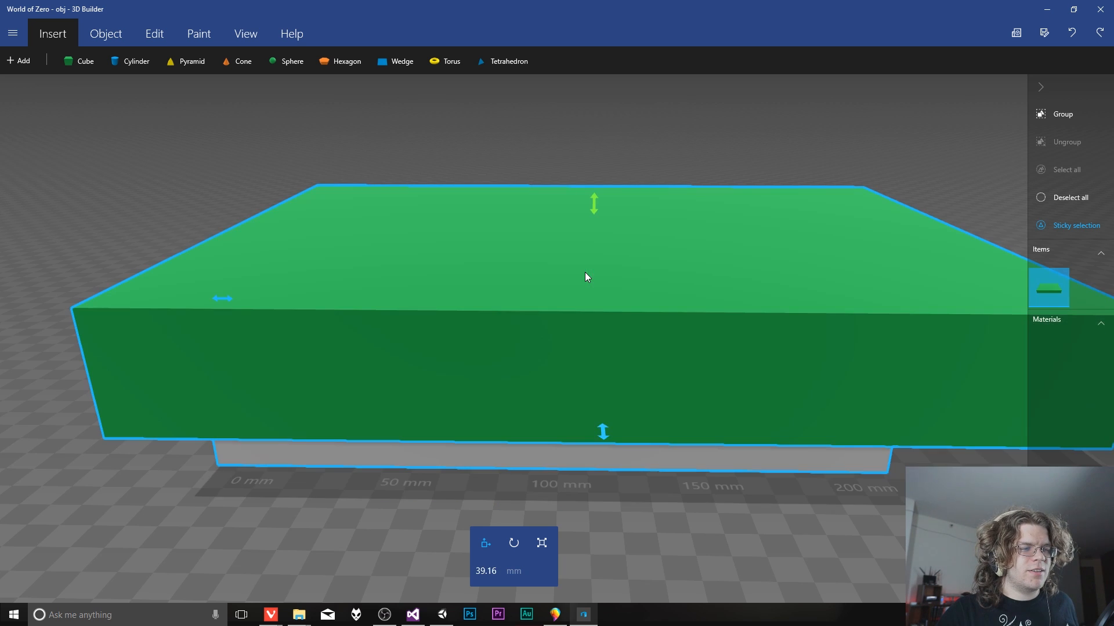
# Step: Try to delete the green block separately from the logo model, and undo the deletions
pyautogui.moveTo(698, 471)
pyautogui.mouseDown(button='right')
pyautogui.moveTo(706, 428)
pyautogui.moveTo(716, 435)
pyautogui.moveTo(704, 437)
pyautogui.moveTo(705, 455)
pyautogui.mouseUp(button='right')
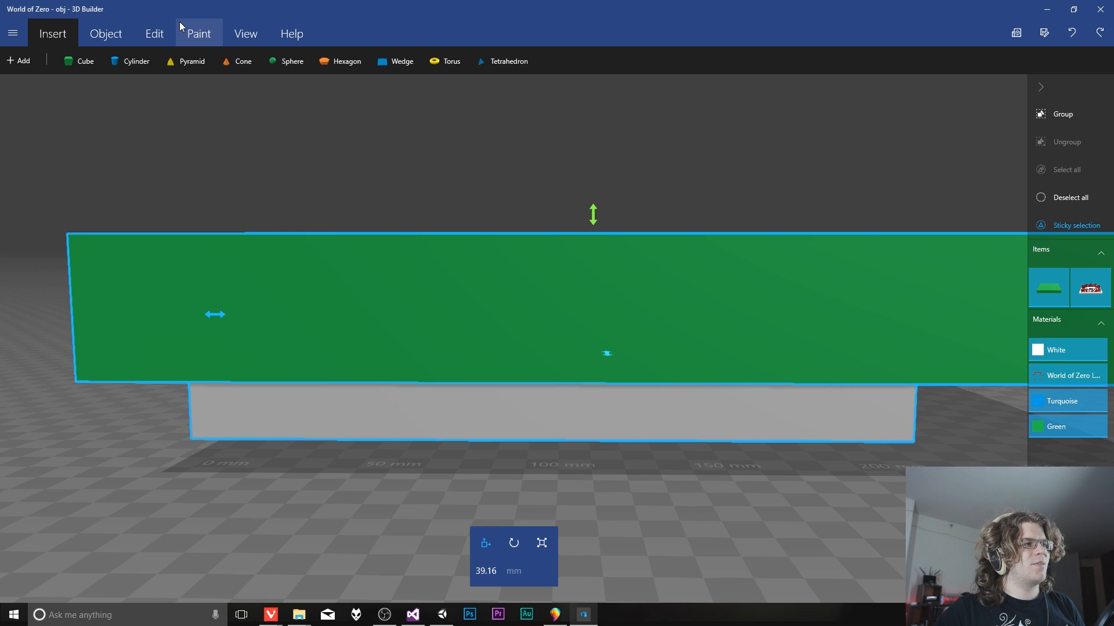
pyautogui.press('Delete')
pyautogui.hotkey('ctrl', 'z')
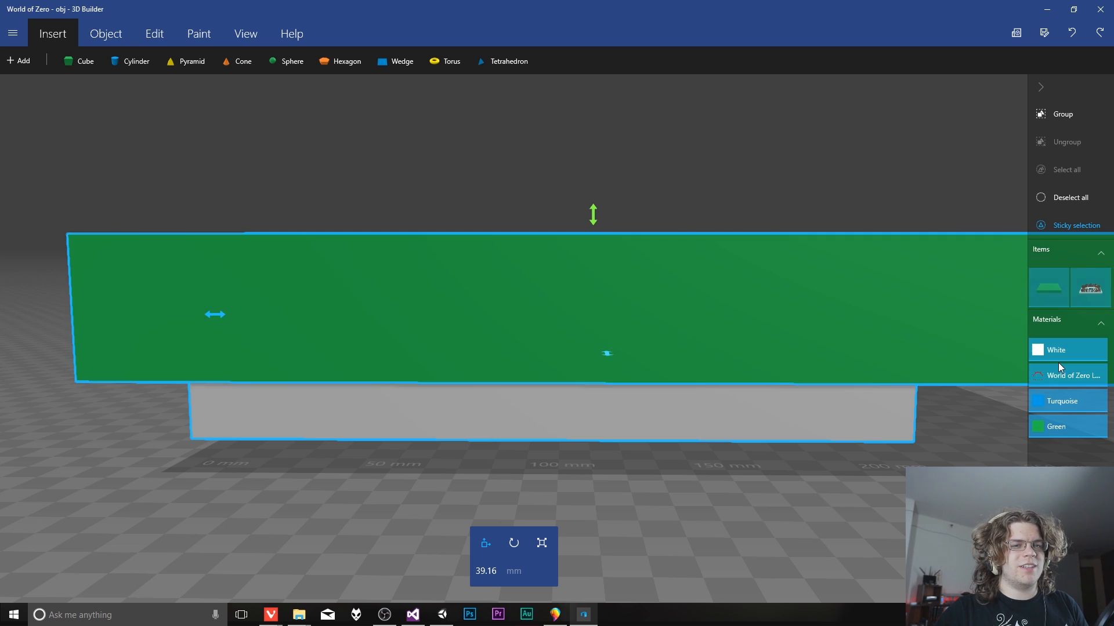
pyautogui.click(1058, 292)
pyautogui.press('Delete')
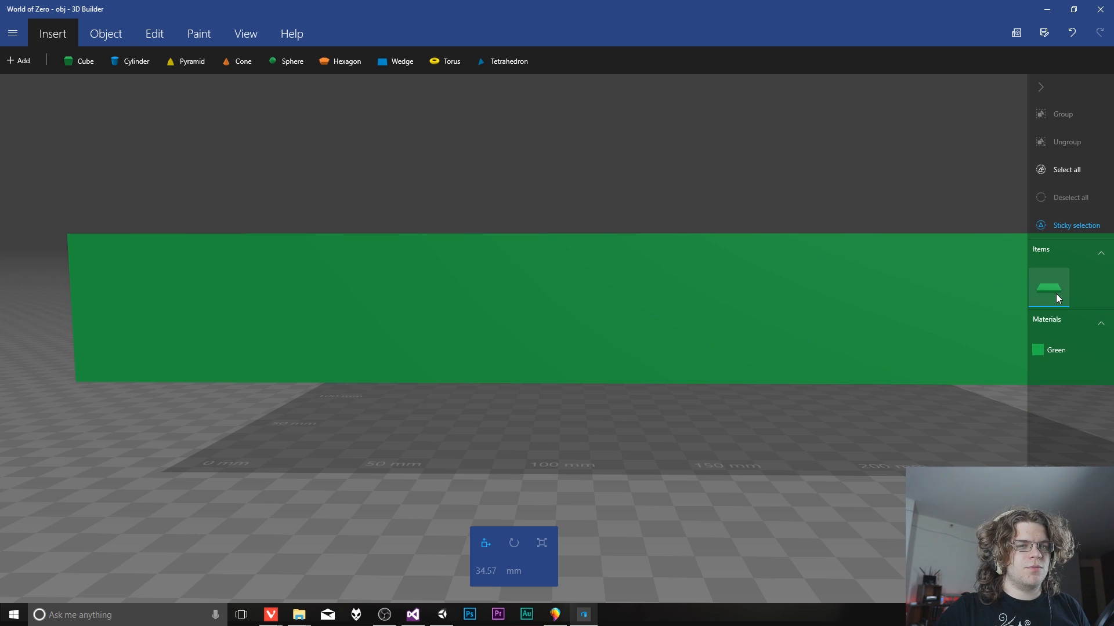
pyautogui.hotkey('ctrl', 'z')
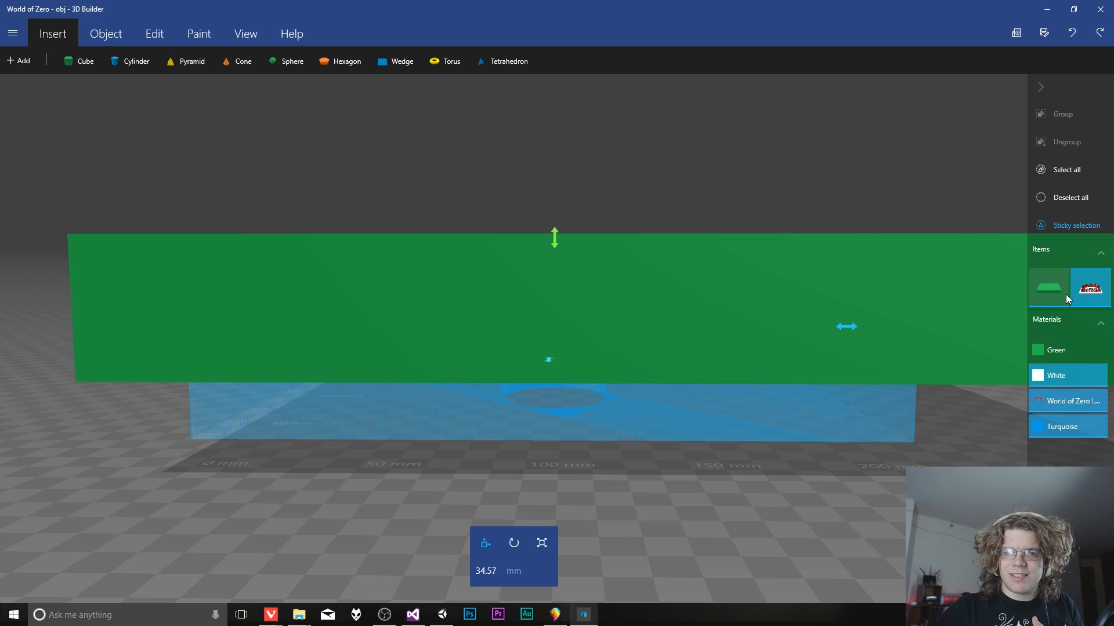
# Step: Delete only the green block above the World of Zero model, and select the remaining logo plate
pyautogui.click(1014, 385)
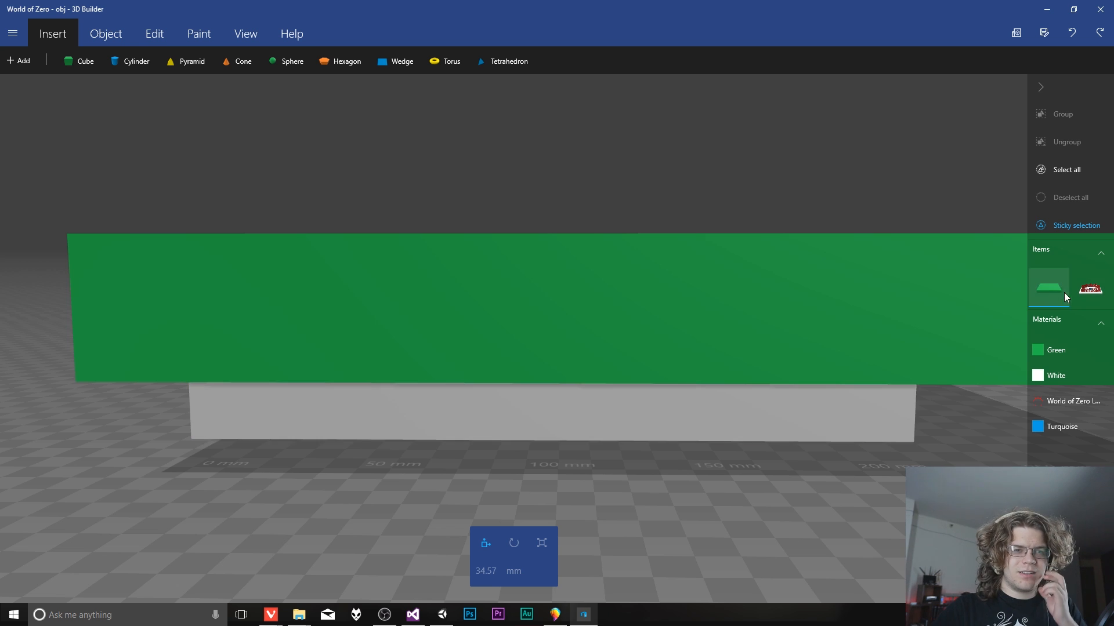
pyautogui.click(1065, 293)
pyautogui.click(1080, 293)
pyautogui.click(1056, 296)
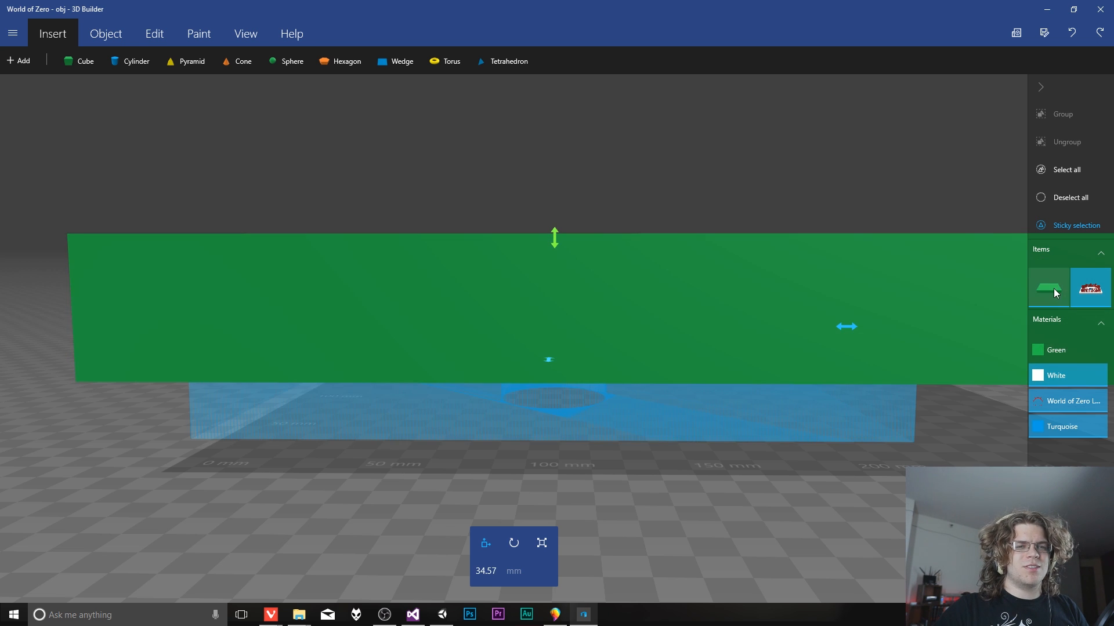
pyautogui.click(1055, 297)
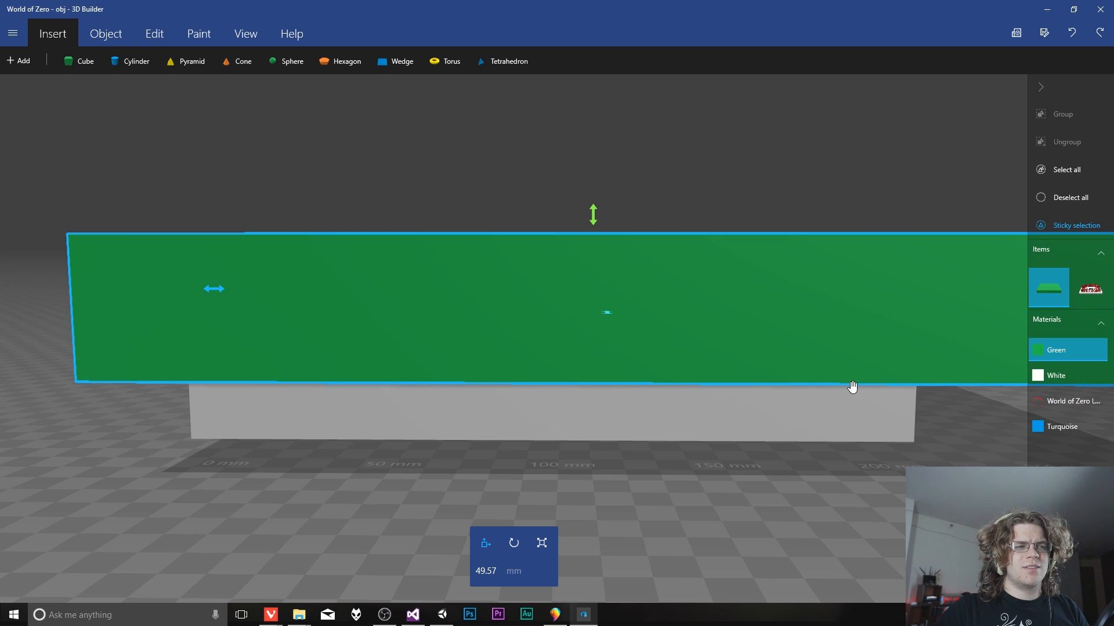
pyautogui.press('Delete')
pyautogui.scroll(3, 597, 426)
pyautogui.moveTo(603, 433); pyautogui.dragTo(594, 581)
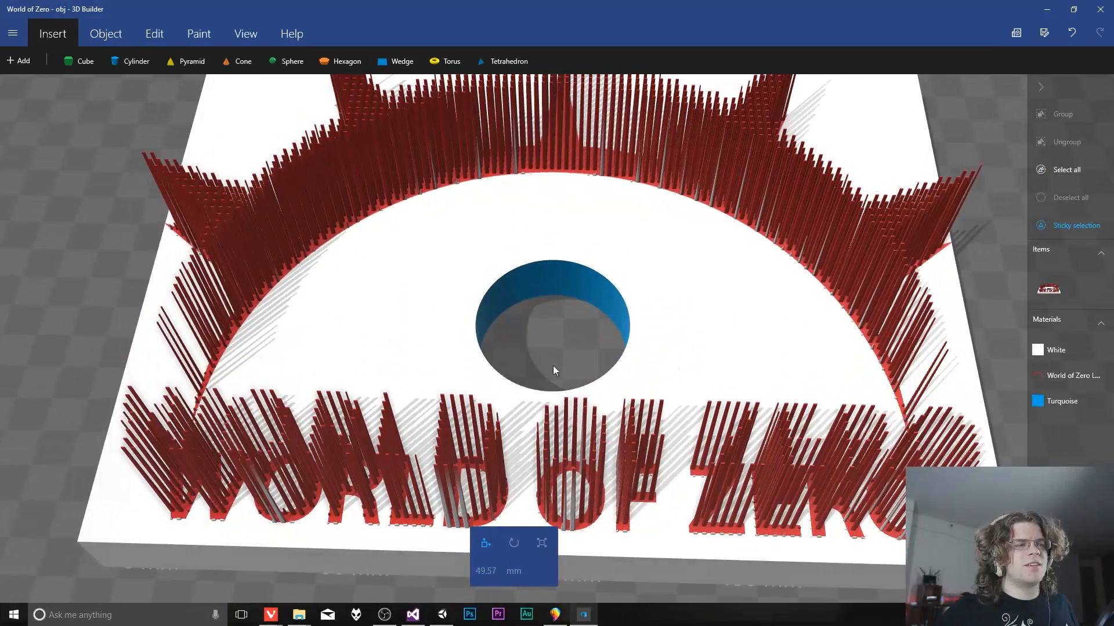
pyautogui.click(537, 288)
pyautogui.scroll(-3, 646, 304)
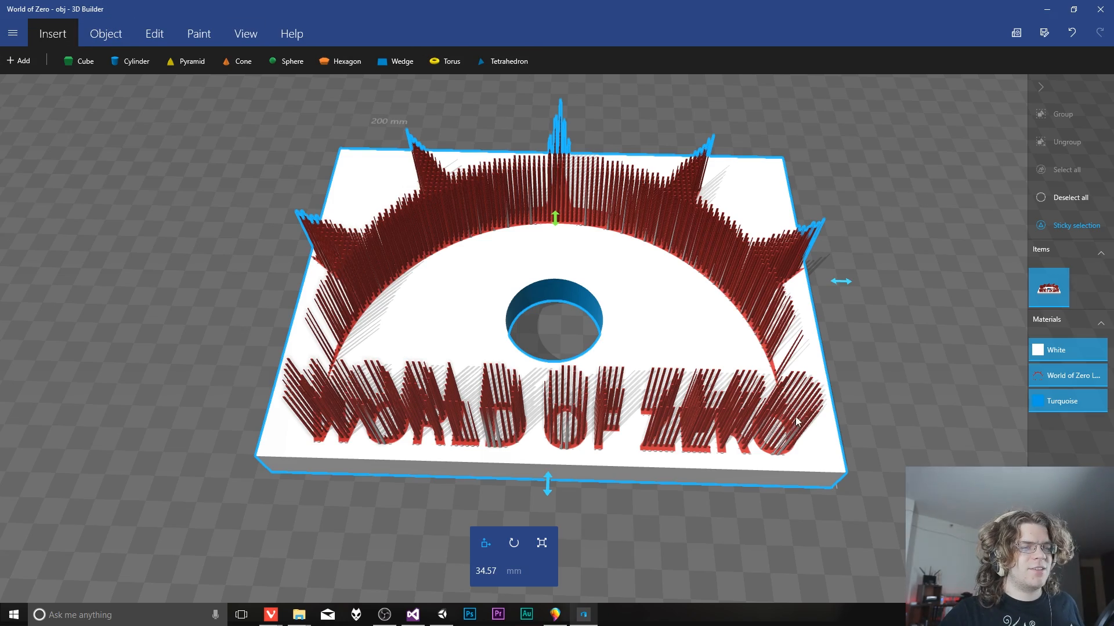
# Step: Save the model as World of Zero - obj in 3MF format in the Unity project's World of Zero OBJ folder
pyautogui.moveTo(798, 406)
pyautogui.mouseDown(button='right')
pyautogui.moveTo(760, 476)
pyautogui.moveTo(888, 336)
pyautogui.moveTo(850, 403)
pyautogui.moveTo(739, 380)
pyautogui.mouseUp(button='right')
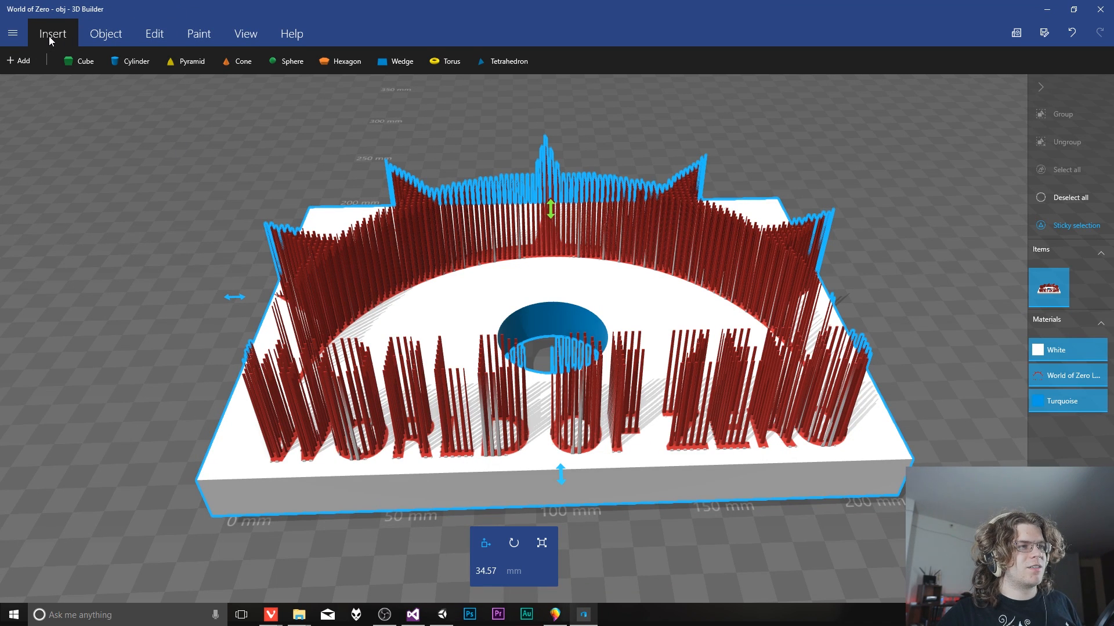
pyautogui.click(17, 32)
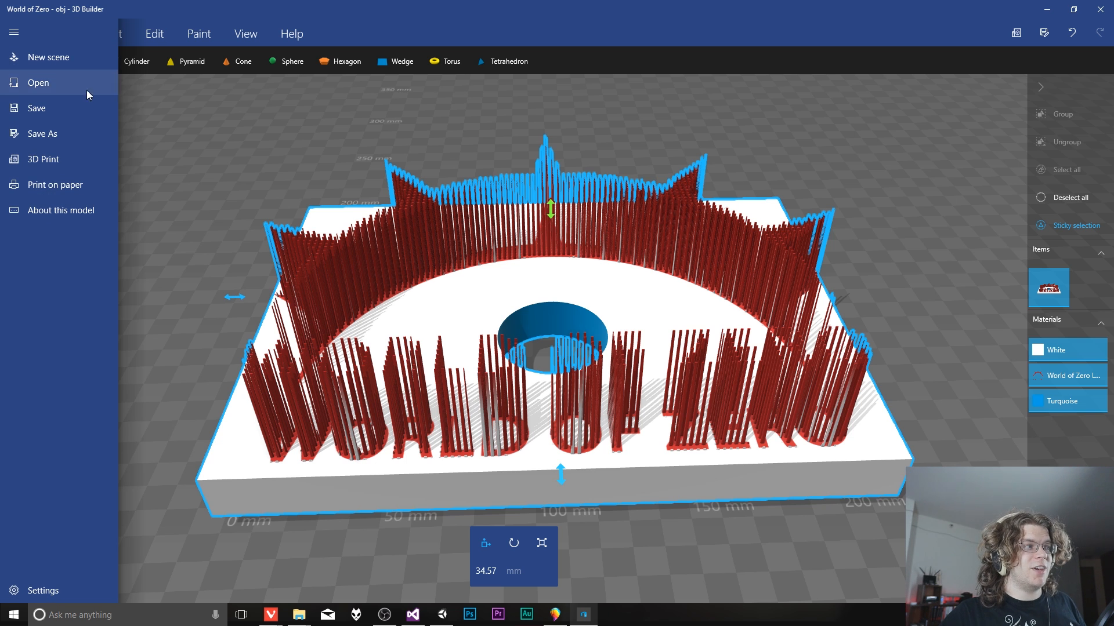
pyautogui.click(64, 137)
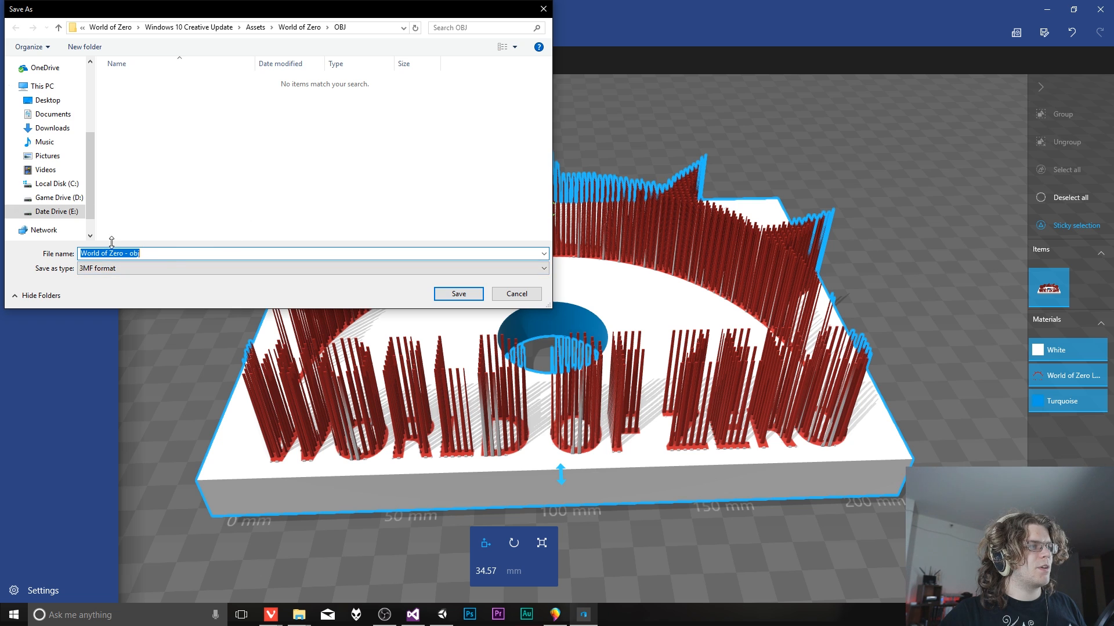
pyautogui.click(452, 296)
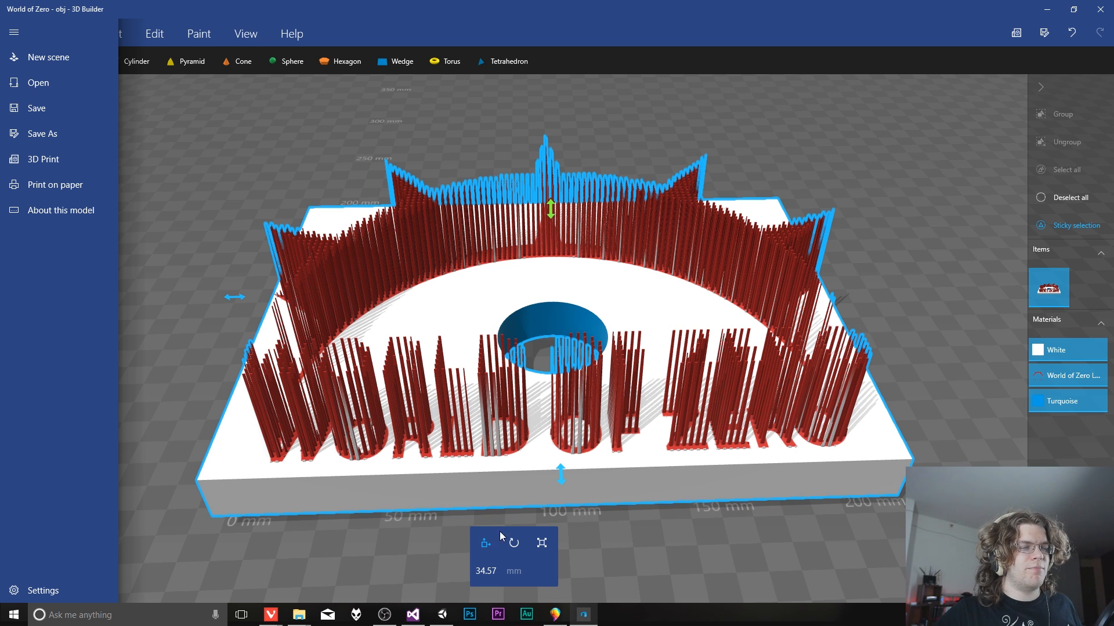
# Step: Look at the project's assets in Unity, return to 3D Builder and view the World of Zero model from the side
pyautogui.click(441, 614)
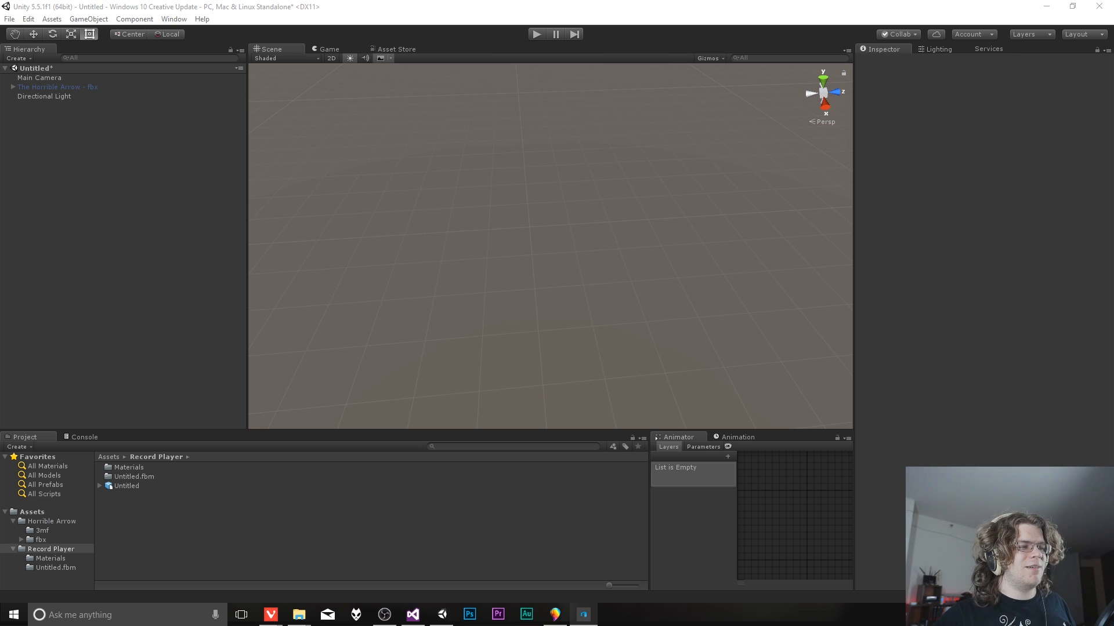
pyautogui.moveTo(560, 616)
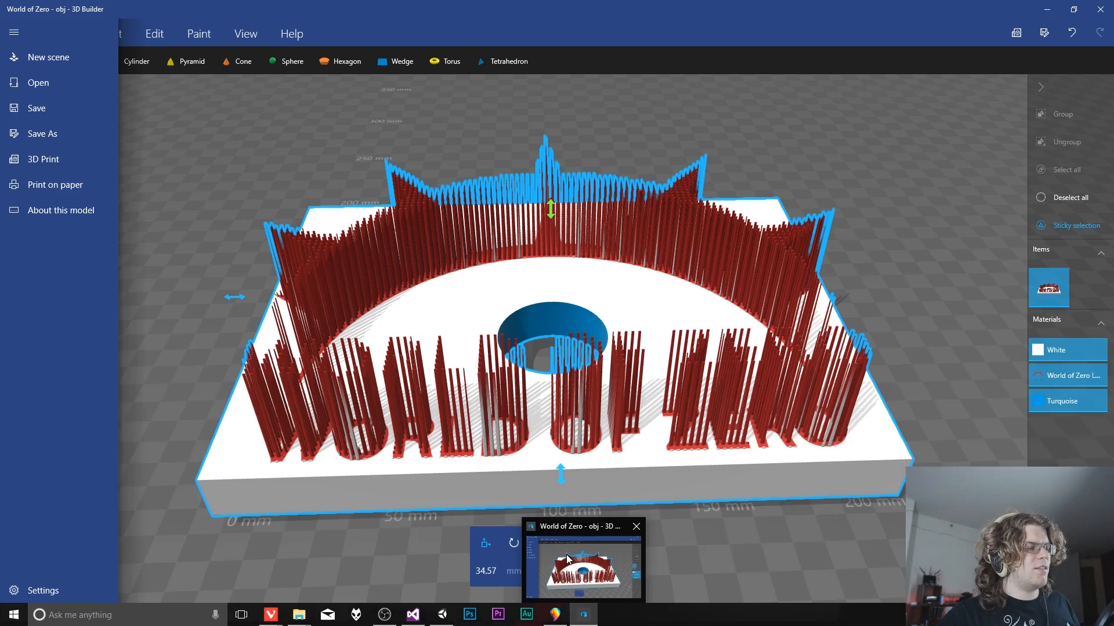
pyautogui.click(569, 554)
pyautogui.click(607, 452)
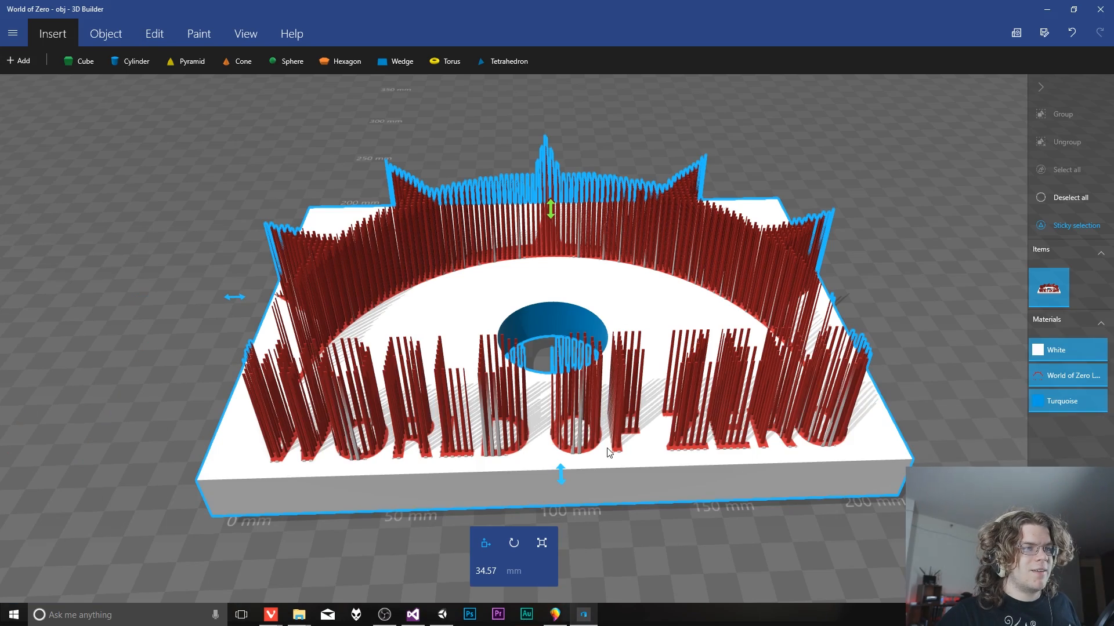
pyautogui.moveTo(716, 460); pyautogui.dragTo(516, 467, button='right')
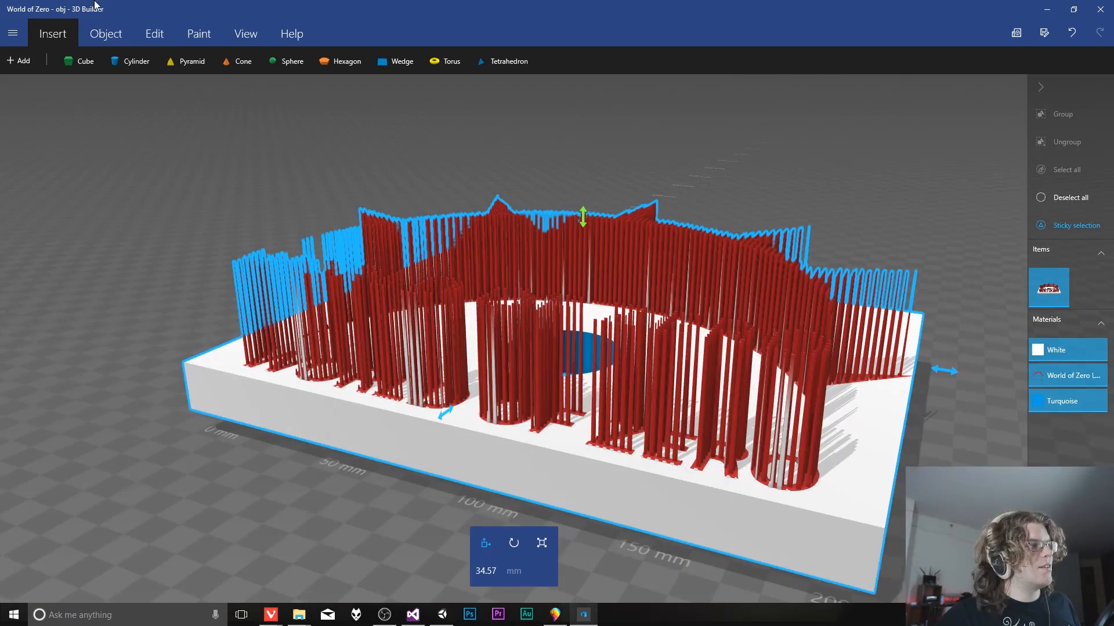
# Step: Begin saving another copy of the model and browse to the OBJ folder inside World of Zero
pyautogui.click(16, 36)
pyautogui.click(64, 135)
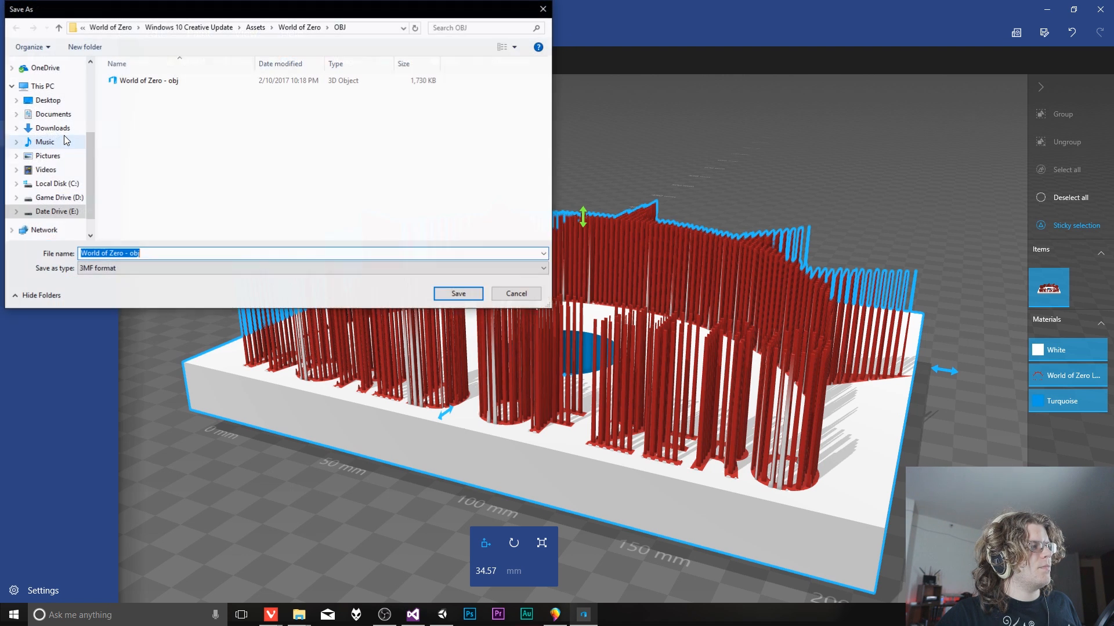
pyautogui.click(300, 28)
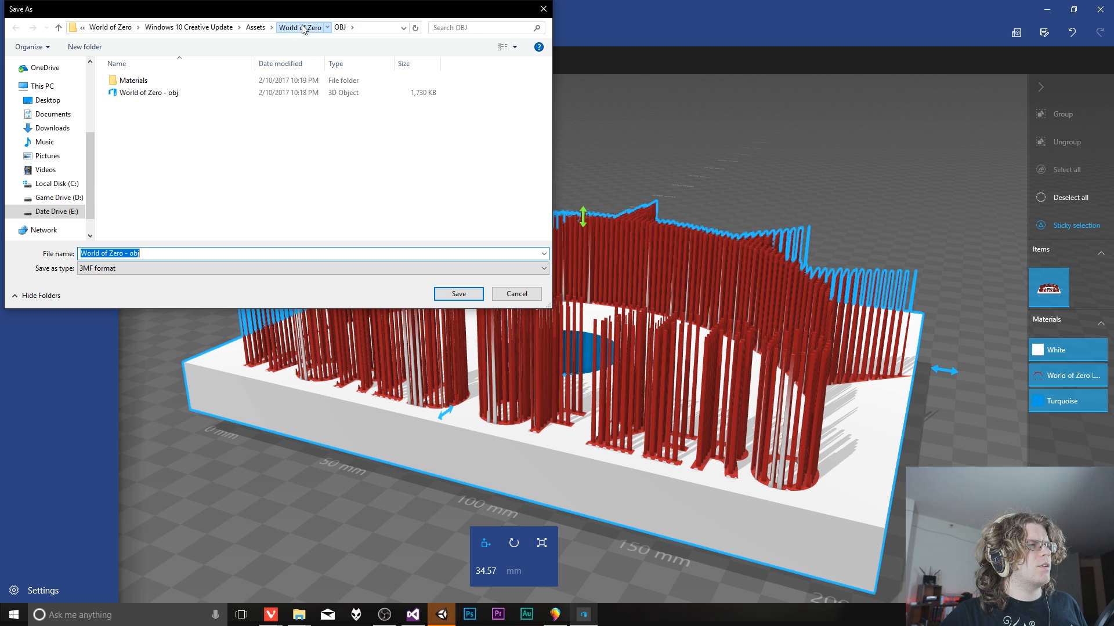
pyautogui.click(100, 269)
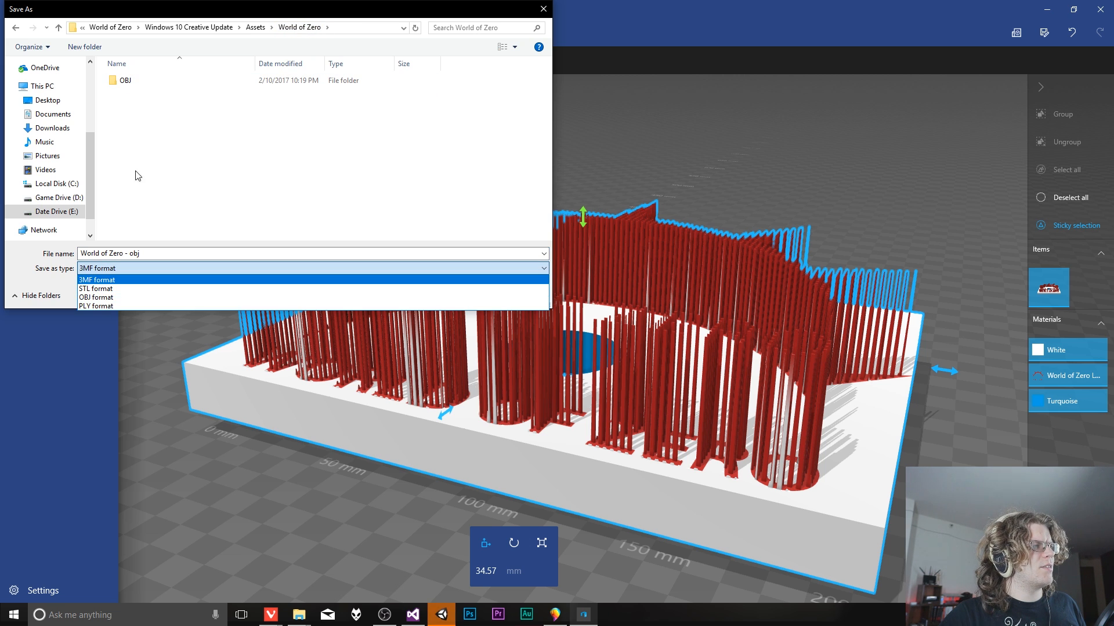
pyautogui.click(144, 84)
pyautogui.doubleClick(143, 84)
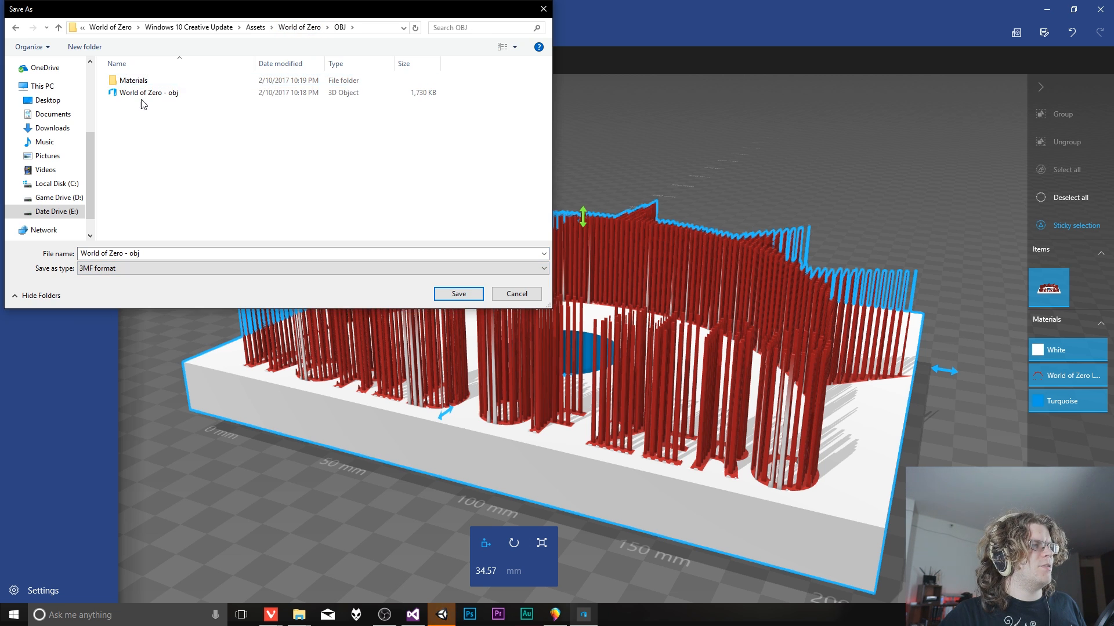
# Step: Check the file type in the properties of the saved World of Zero - obj file and close them
pyautogui.click(155, 94)
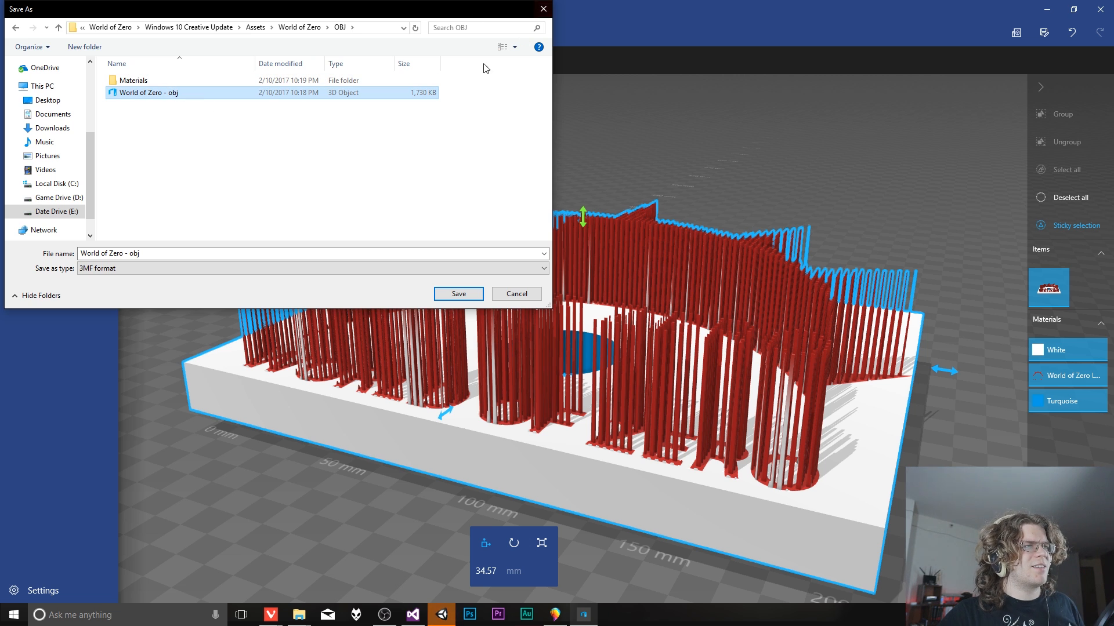
pyautogui.click(514, 46)
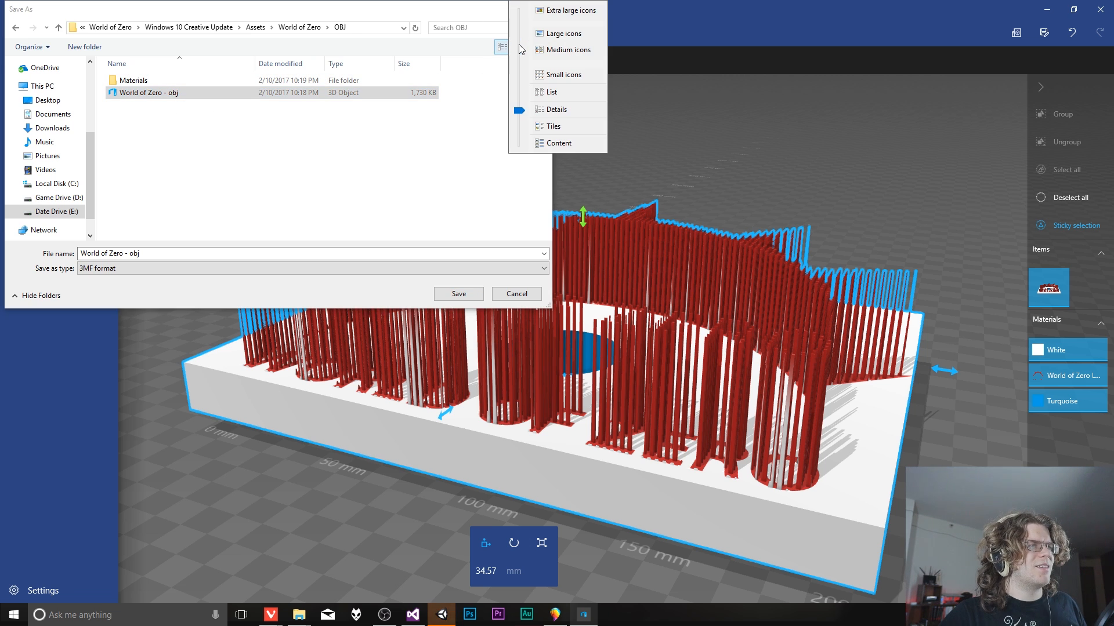
pyautogui.rightClick(166, 95)
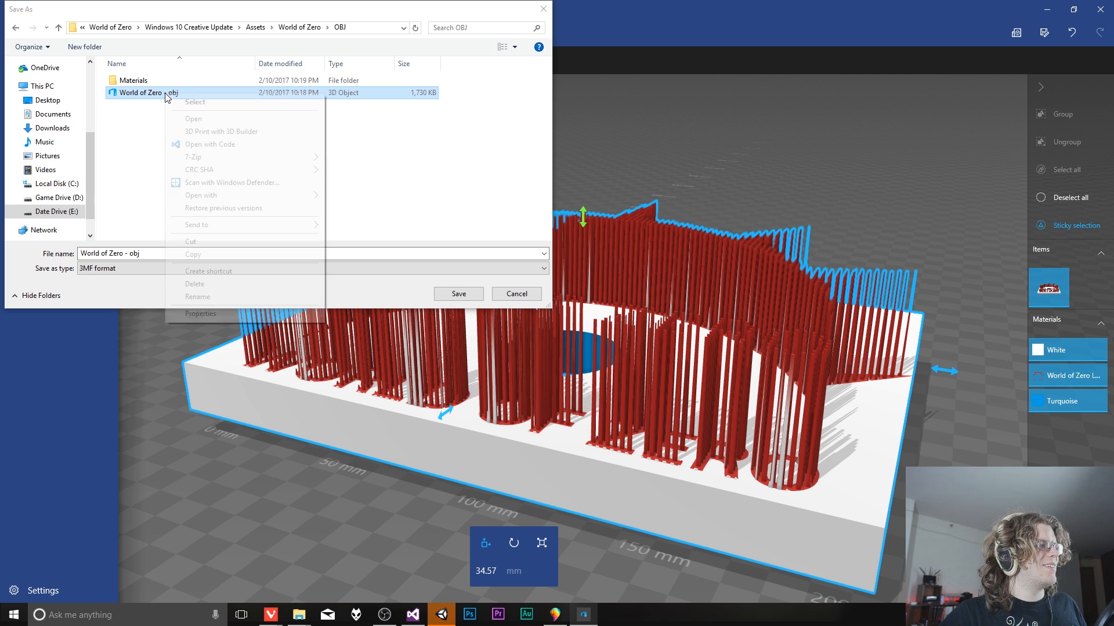
pyautogui.click(223, 315)
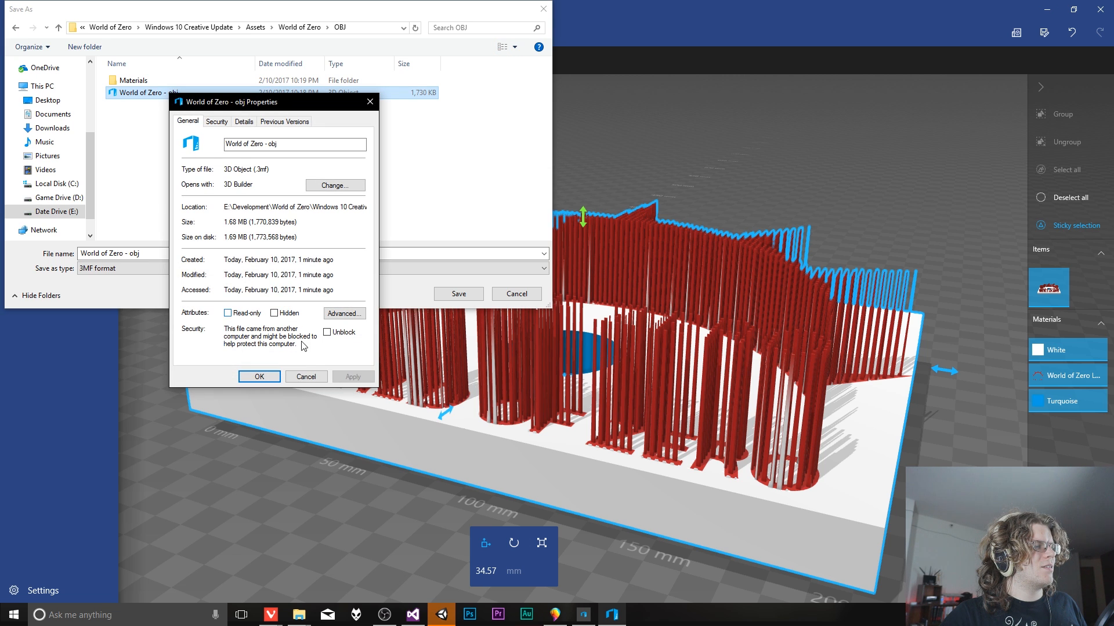
pyautogui.click(306, 376)
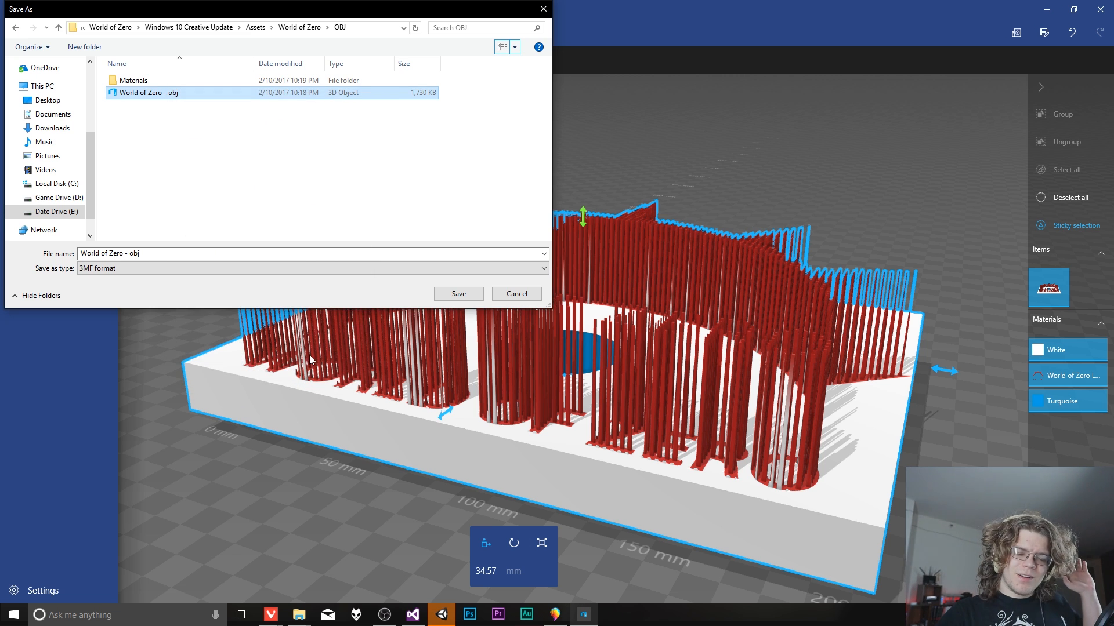
# Step: Save the model in OBJ format as World of Zero - obj, replacing the existing model, MTL and World of Zero Logo image files
pyautogui.click(141, 269)
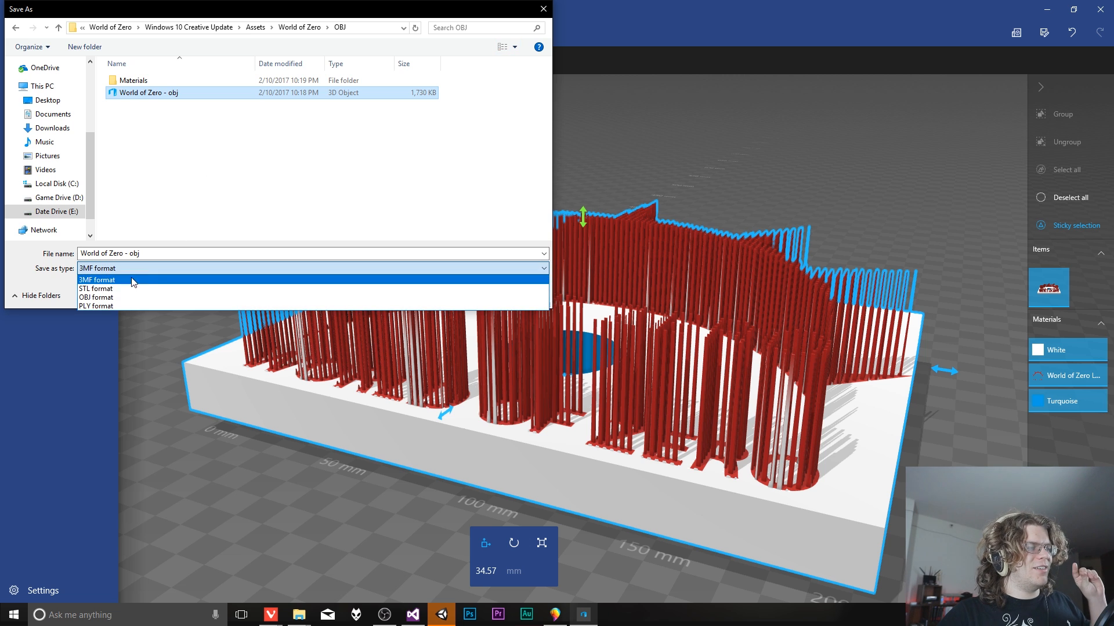
pyautogui.click(117, 297)
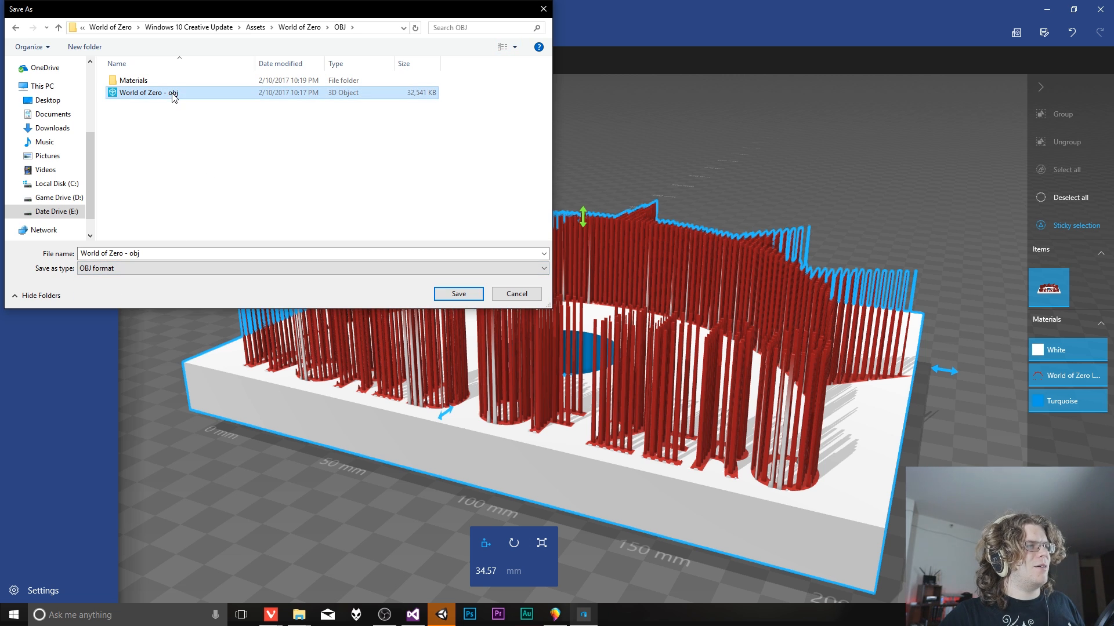
pyautogui.click(459, 294)
pyautogui.click(585, 308)
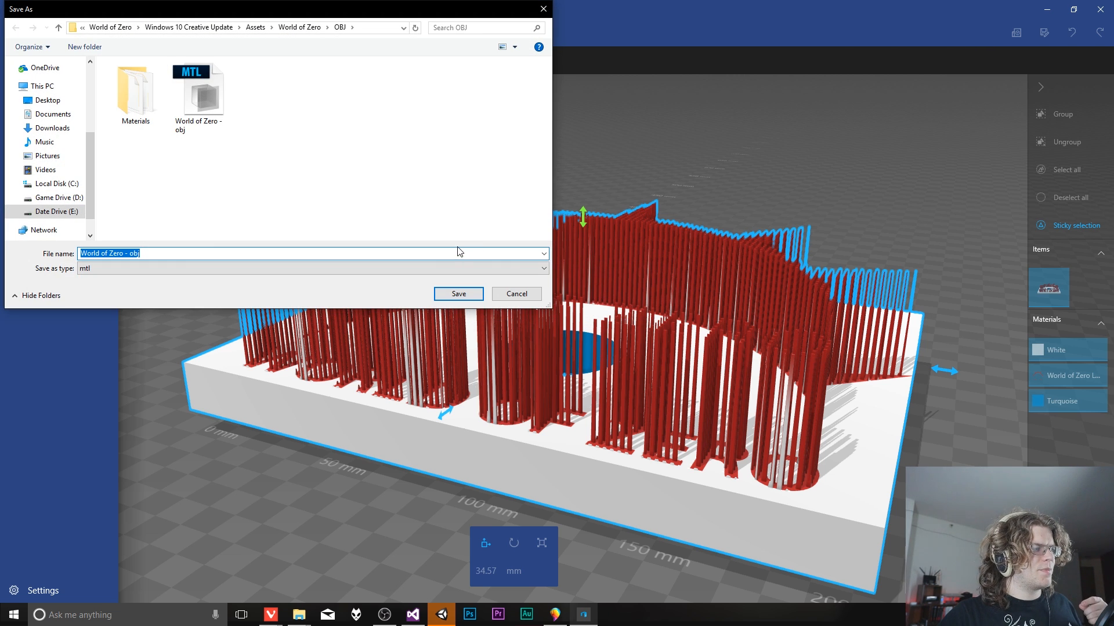
pyautogui.click(460, 293)
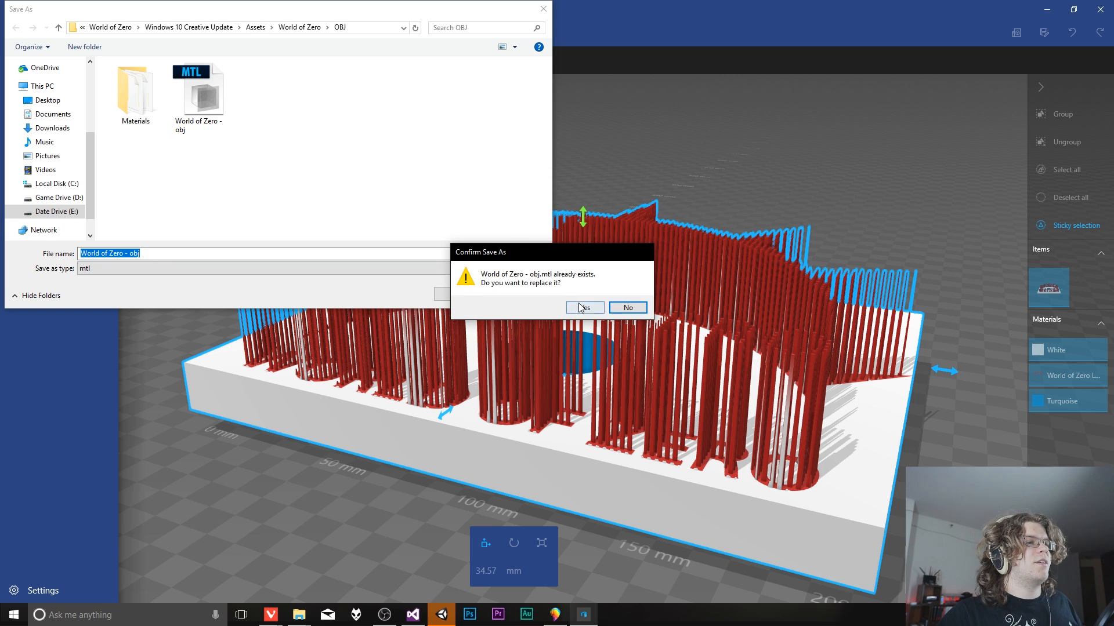
pyautogui.click(582, 308)
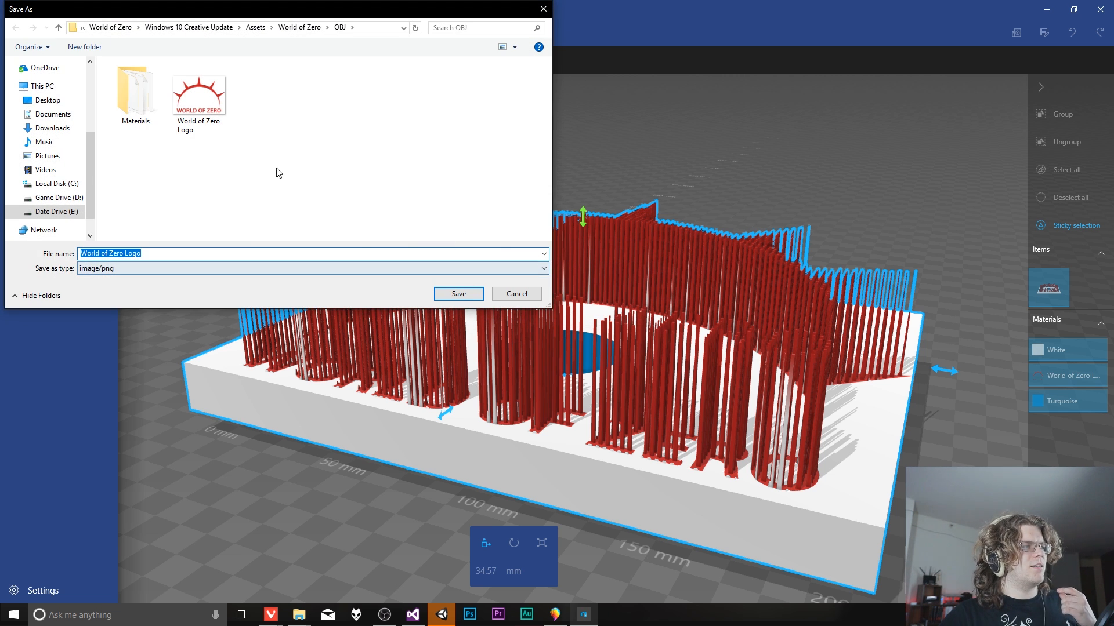
pyautogui.click(463, 294)
pyautogui.click(586, 312)
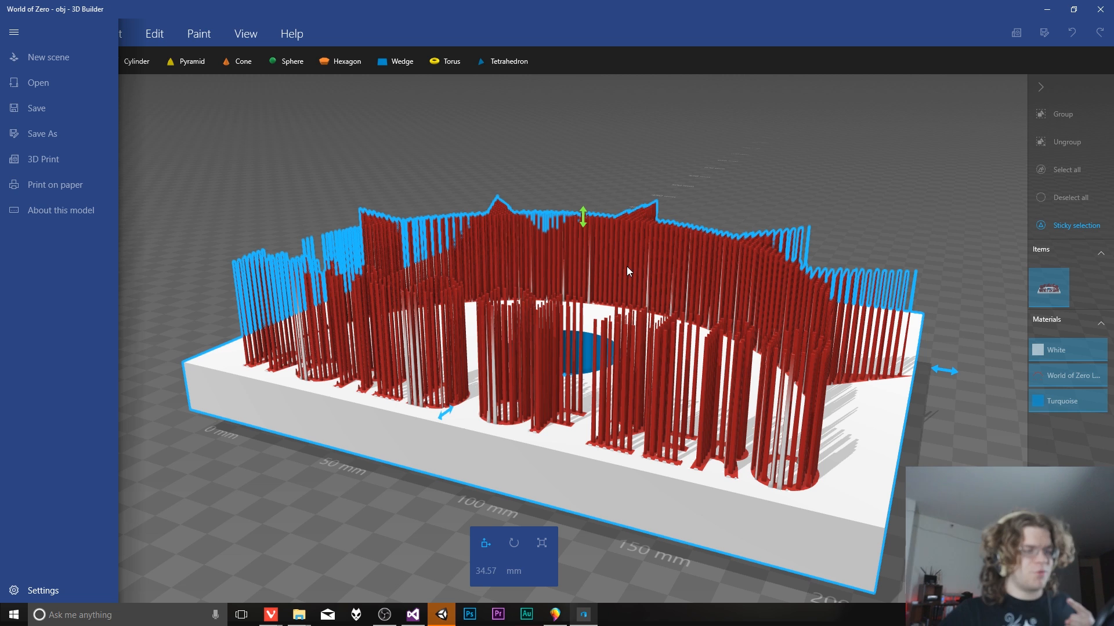
# Step: Switch to Unity and preview the World of Zero - obj model from the World of Zero OBJ assets folder
pyautogui.click(441, 614)
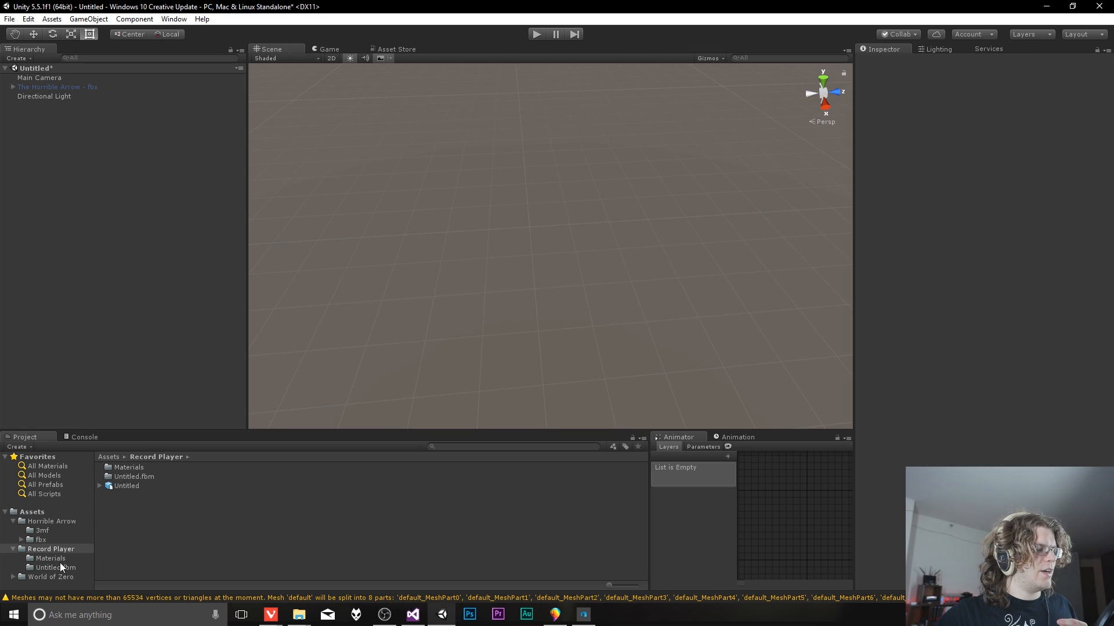
pyautogui.click(58, 568)
pyautogui.click(52, 575)
pyautogui.click(114, 469)
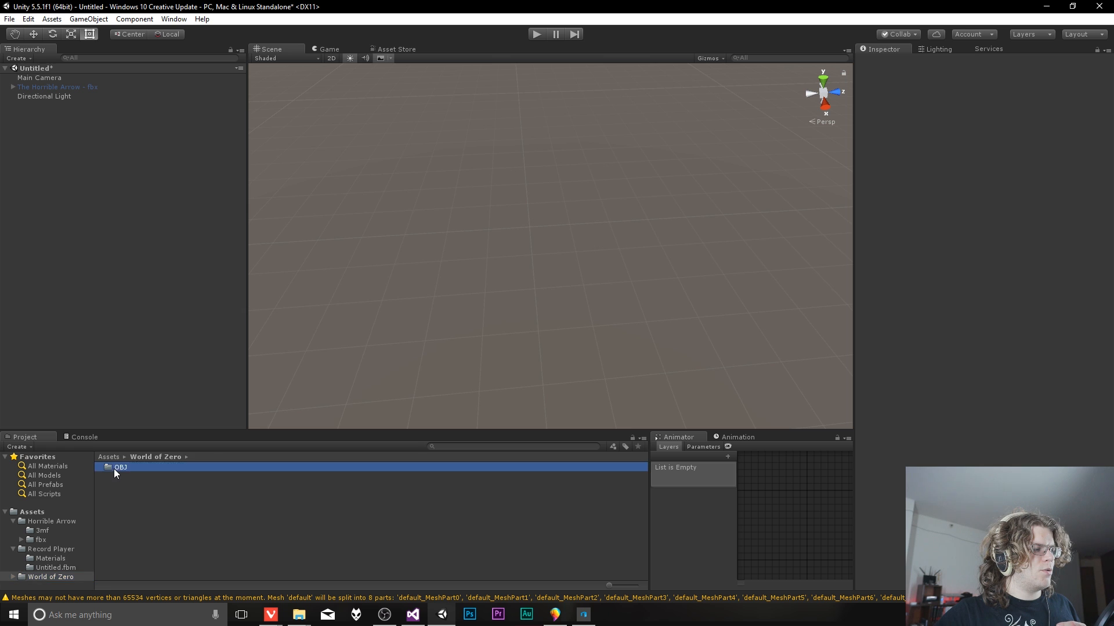
pyautogui.doubleClick(113, 468)
pyautogui.click(142, 496)
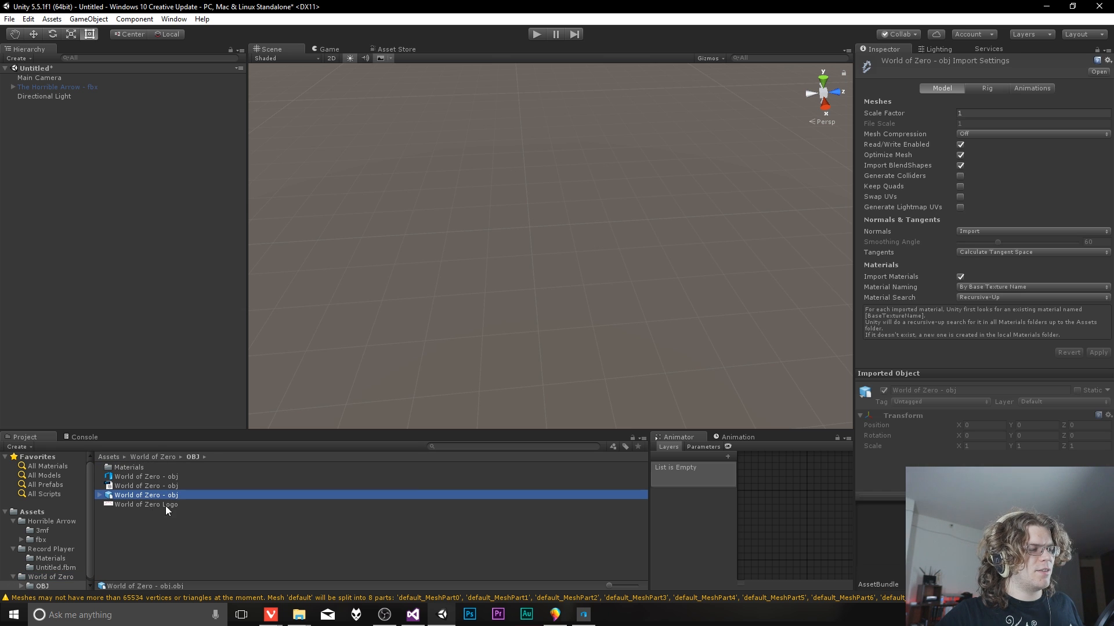
pyautogui.moveTo(945, 536); pyautogui.dragTo(986, 536)
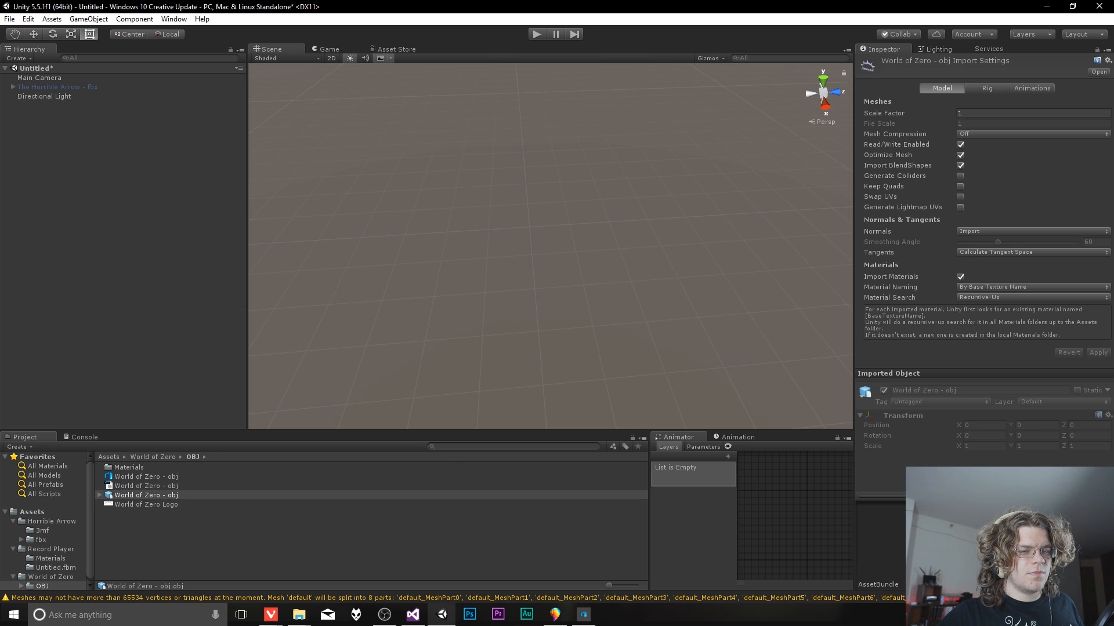
# Step: Place the World of Zero - obj model from the project assets into the scene
pyautogui.click(141, 478)
pyautogui.click(145, 496)
pyautogui.moveTo(146, 496); pyautogui.dragTo(529, 238)
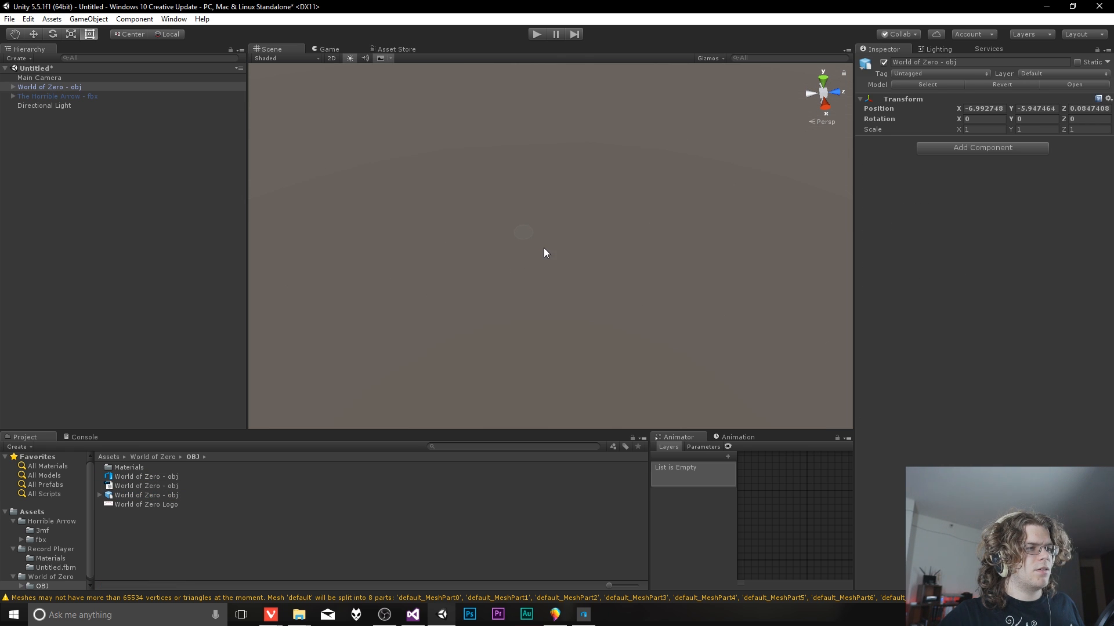
# Step: Set the World of Zero - obj object's position to X 0, Y 0, Z 0 in the scene
pyautogui.click(52, 89)
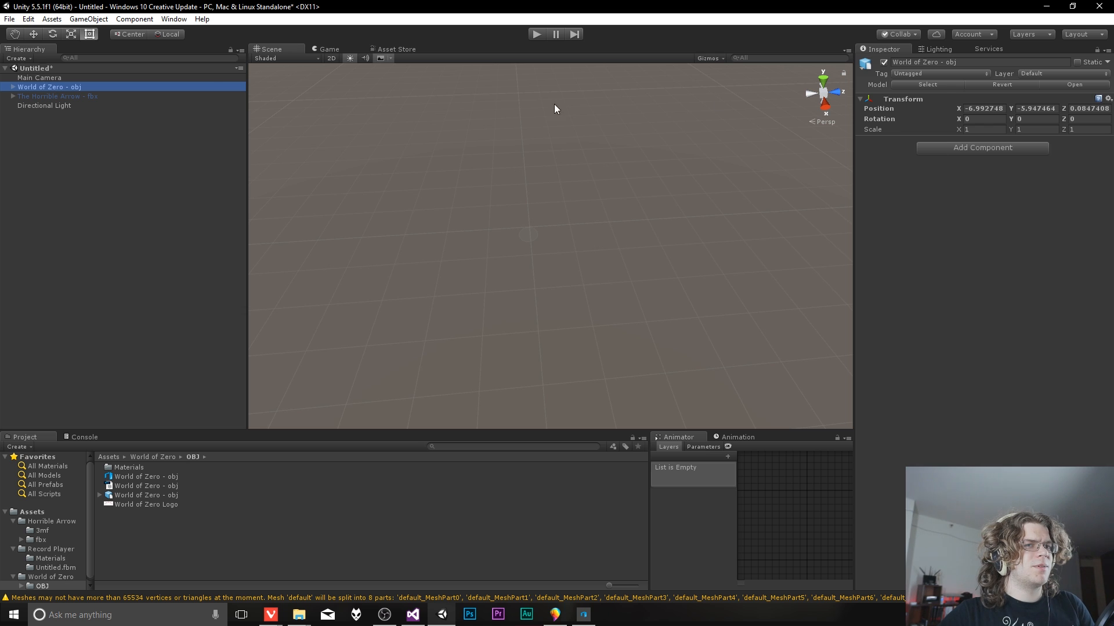
pyautogui.click(983, 109)
pyautogui.write('0')
pyautogui.click(1043, 113)
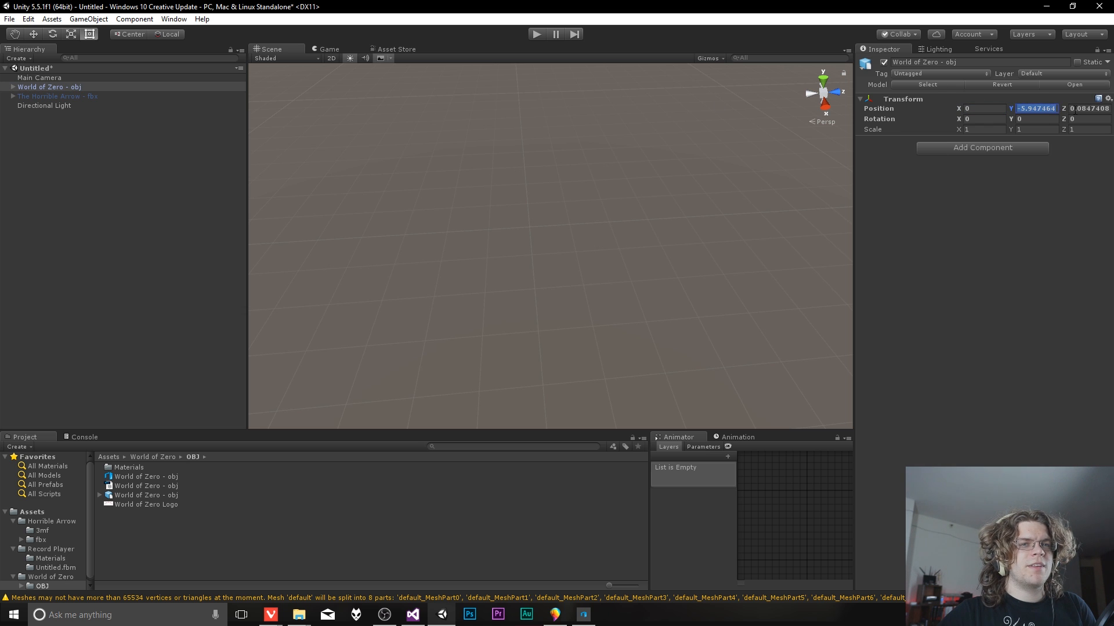
pyautogui.write('0')
pyautogui.press('Tab')
pyautogui.write('0')
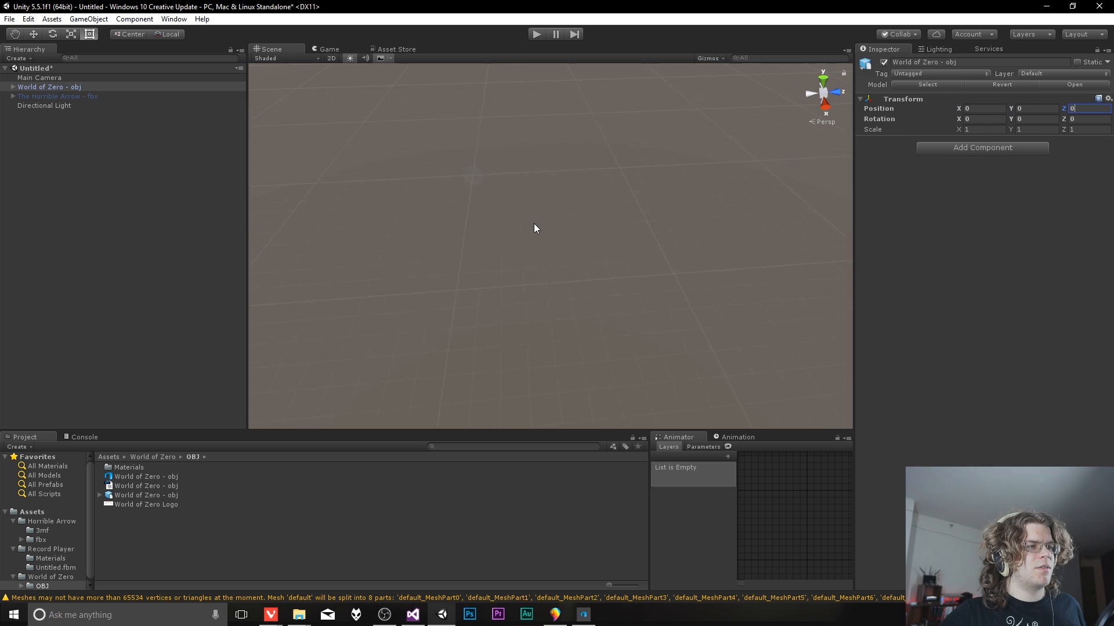
pyautogui.moveTo(539, 232)
pyautogui.keyDown('alt'); pyautogui.mouseDown()
pyautogui.moveTo(511, 190)
pyautogui.moveTo(541, 234)
pyautogui.mouseUp(); pyautogui.keyUp('alt')
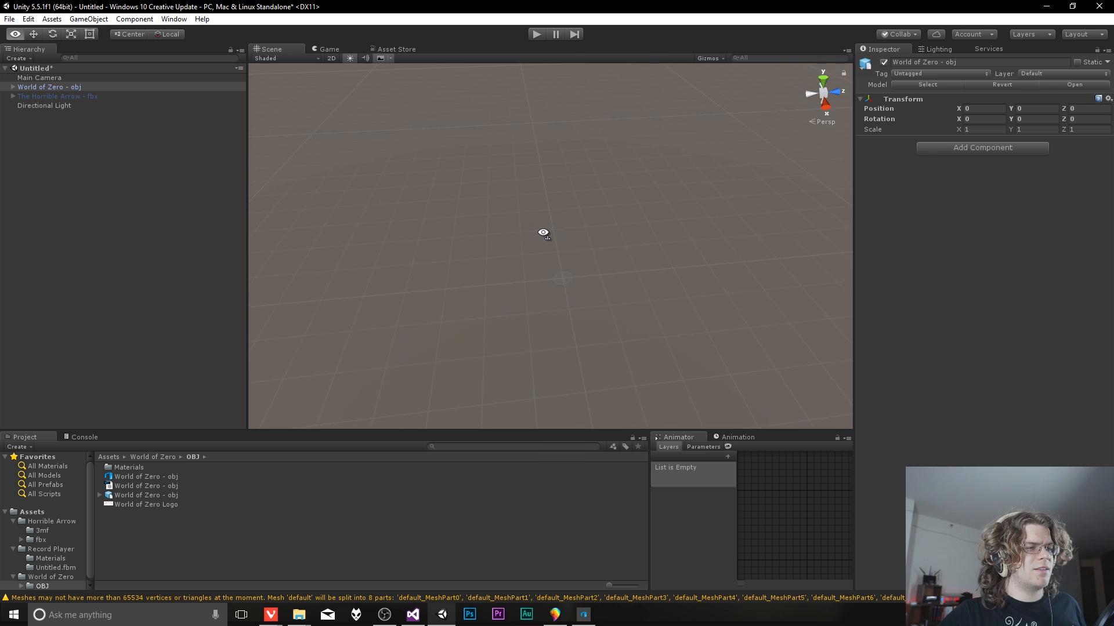
# Step: Set the Scale Factor of the World of Zero - obj import settings to 100 and apply it
pyautogui.click(144, 494)
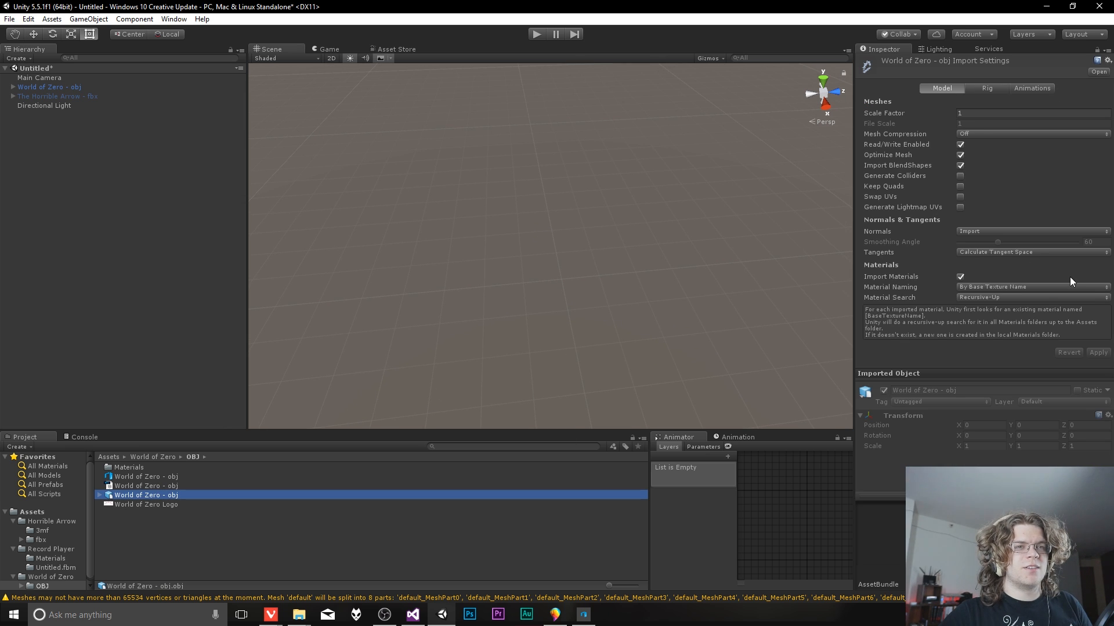
pyautogui.click(981, 111)
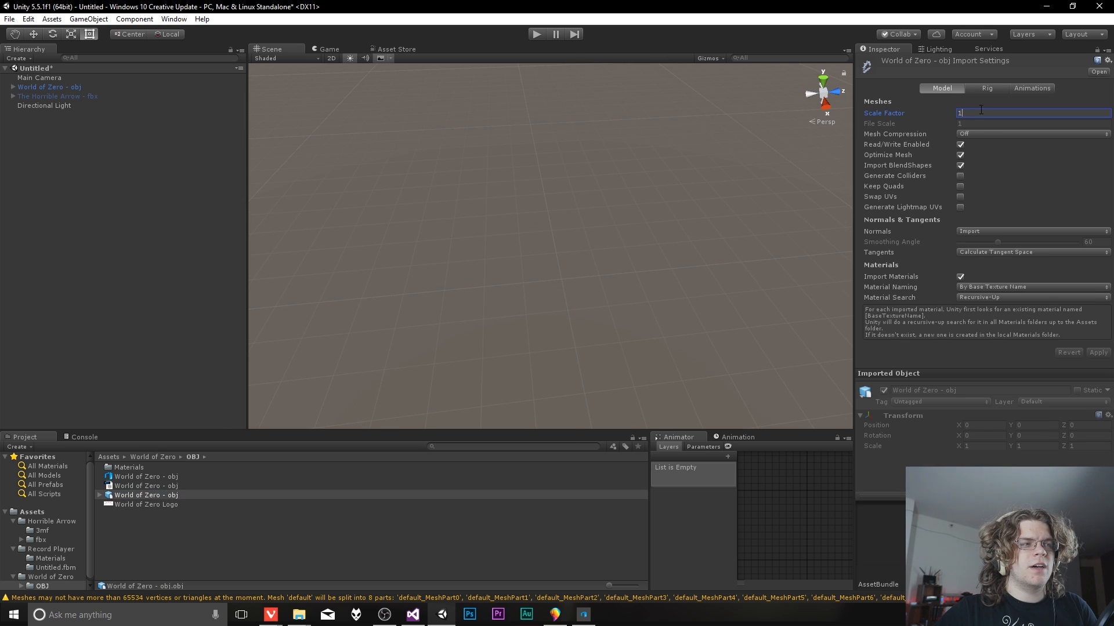
pyautogui.write('00')
pyautogui.click(1098, 353)
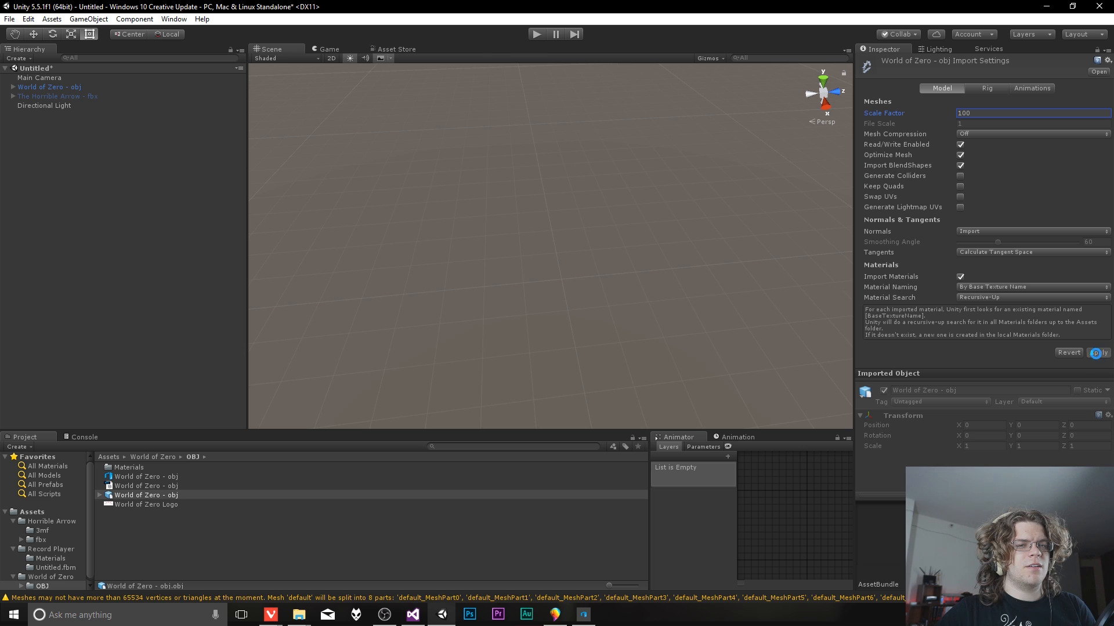
# Step: Set the Scale Factor of the World of Zero - obj import settings to 1 and apply it
pyautogui.moveTo(783, 226); pyautogui.dragTo(599, 241, button='right')
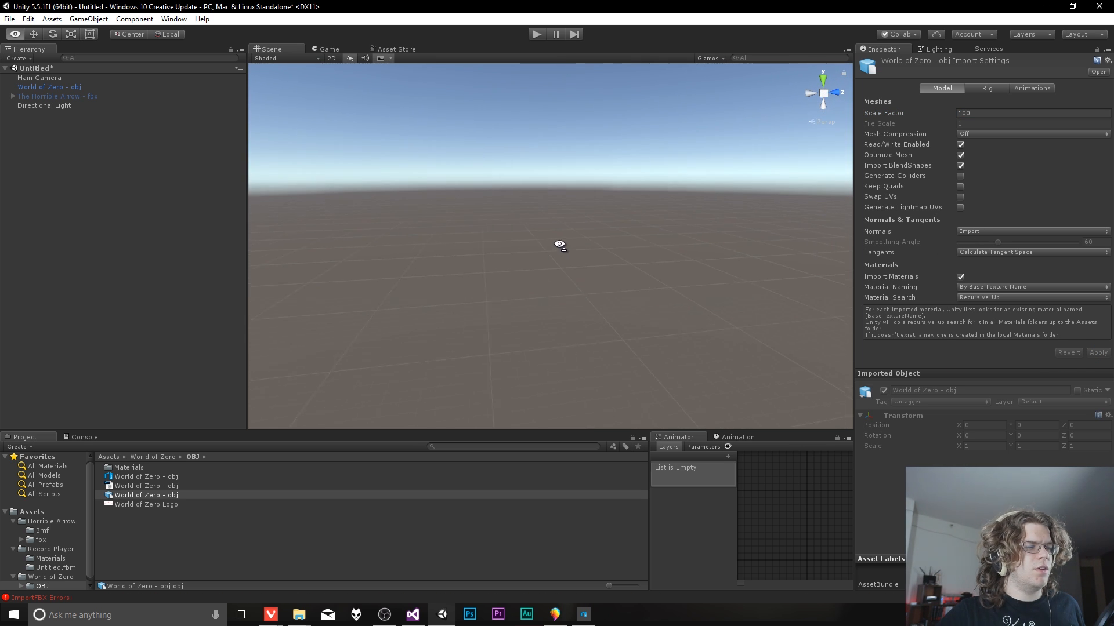
pyautogui.press('t')
pyautogui.click(151, 476)
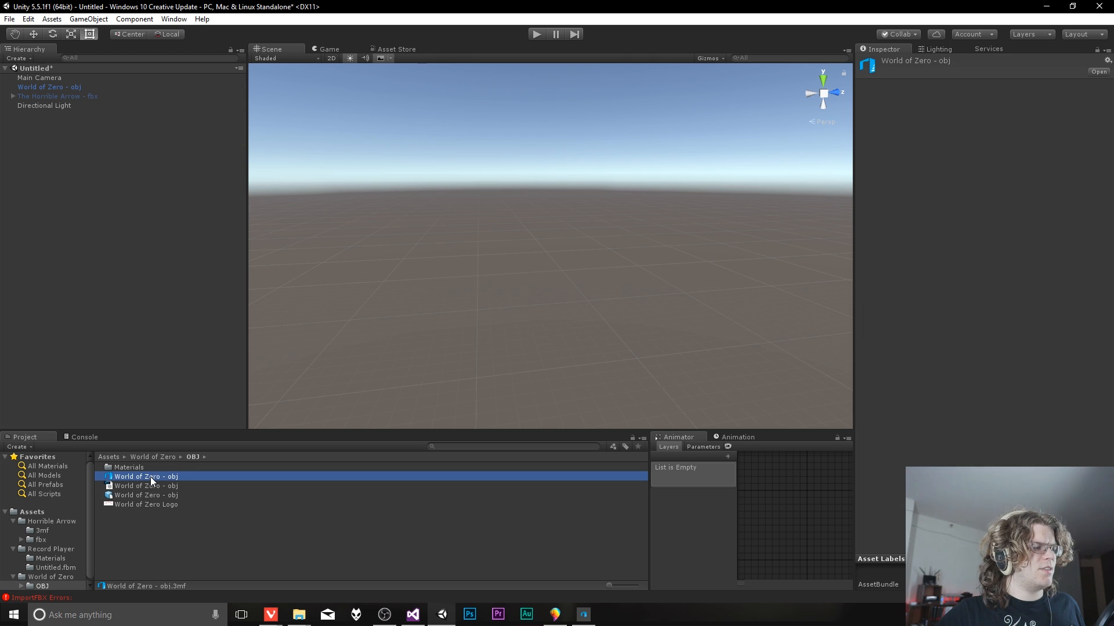
pyautogui.click(138, 494)
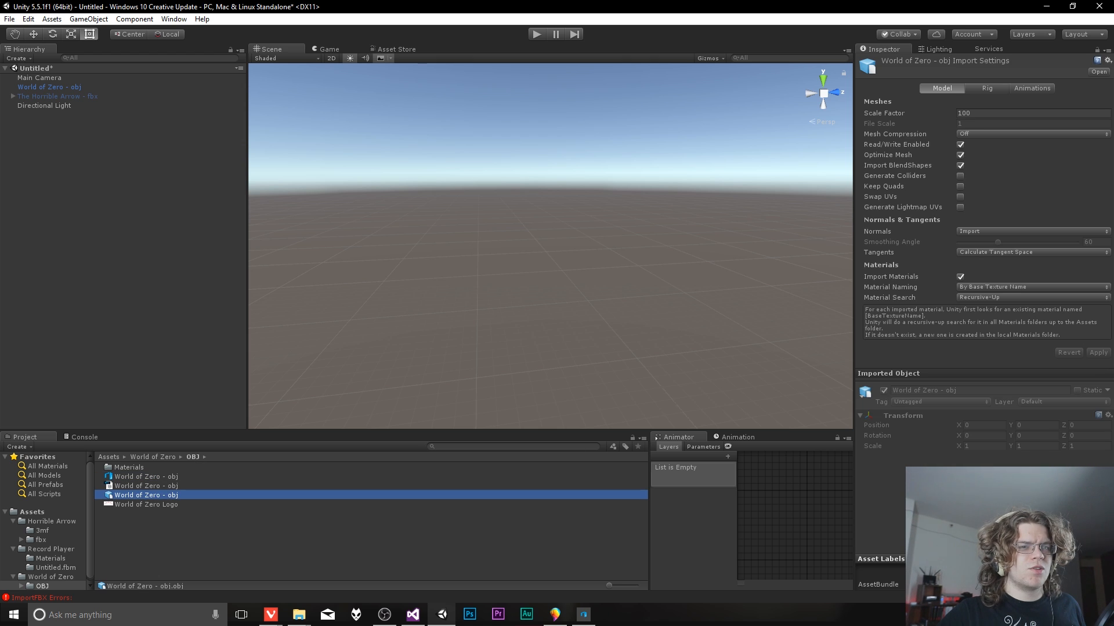
pyautogui.click(991, 105)
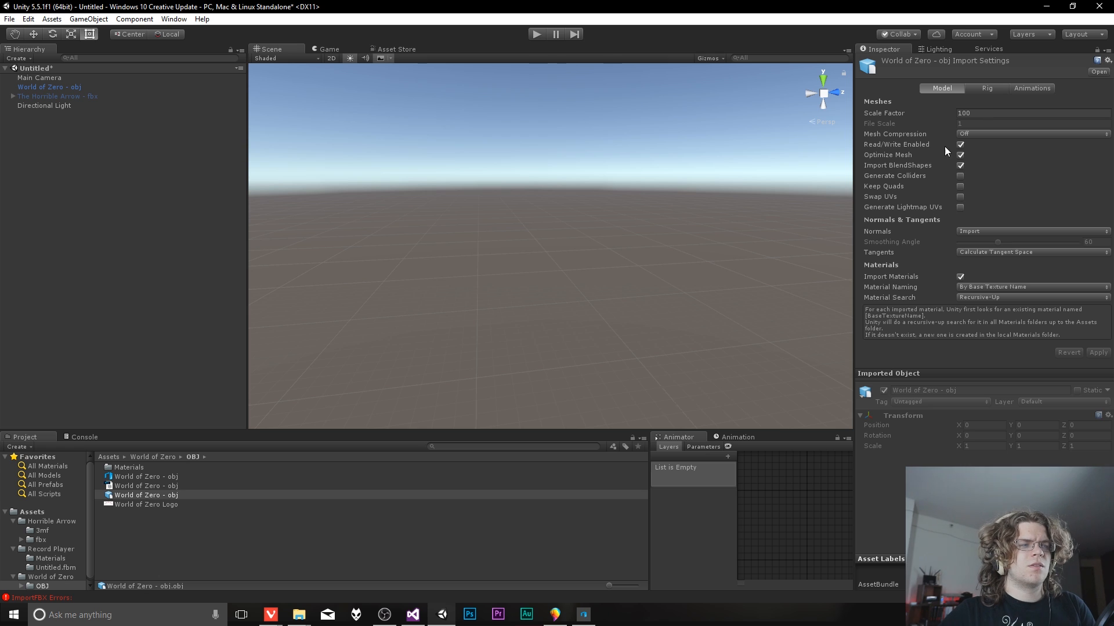
pyautogui.click(152, 495)
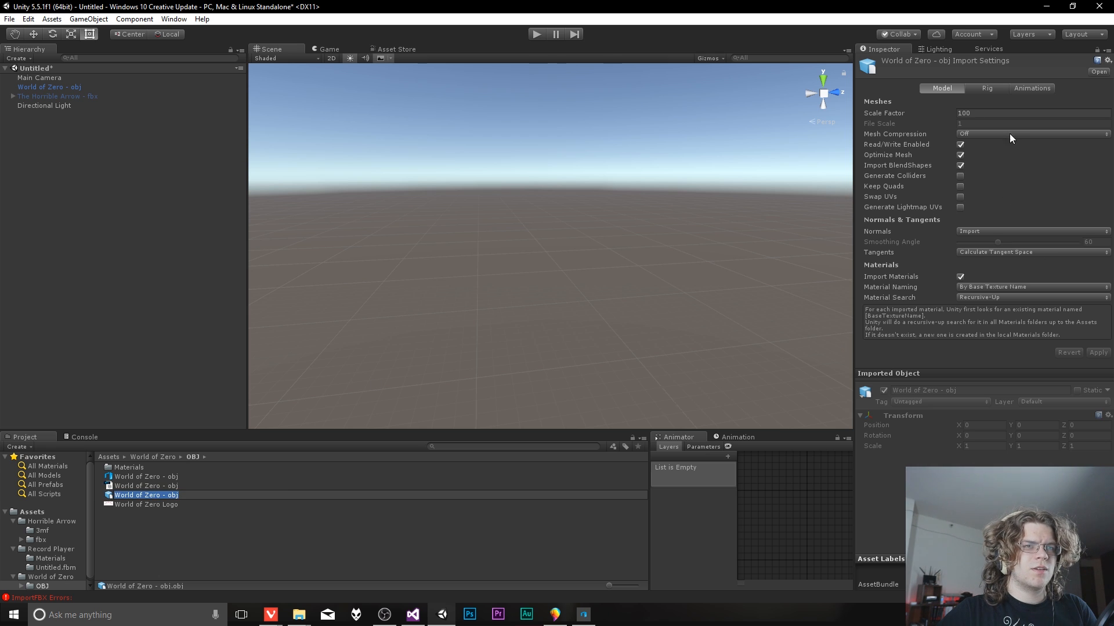
pyautogui.click(986, 113)
pyautogui.write('1')
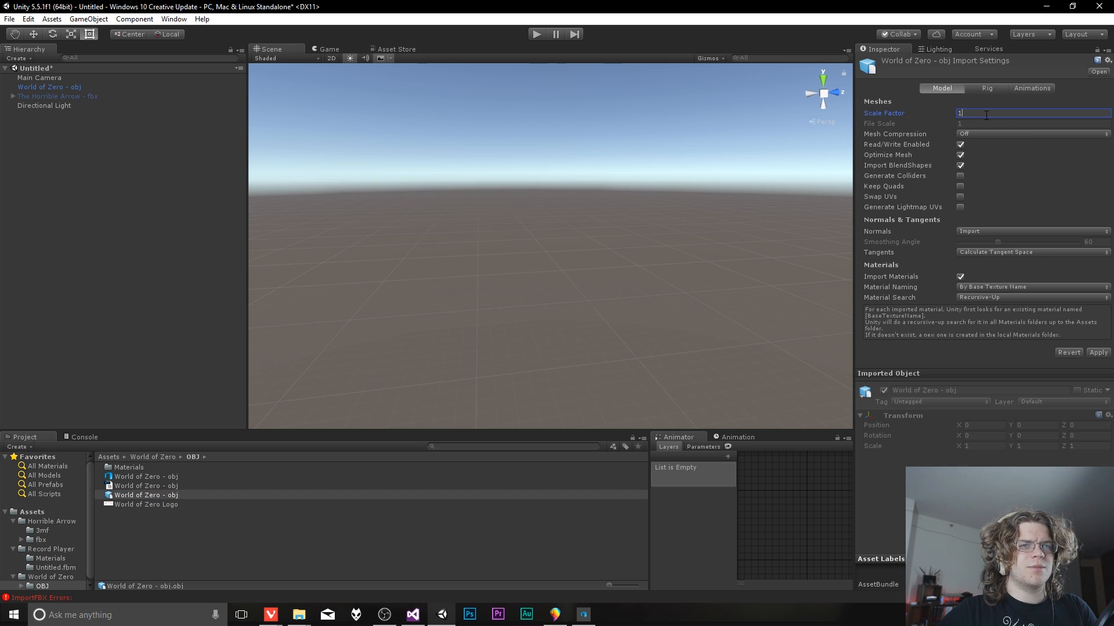
pyautogui.click(1092, 352)
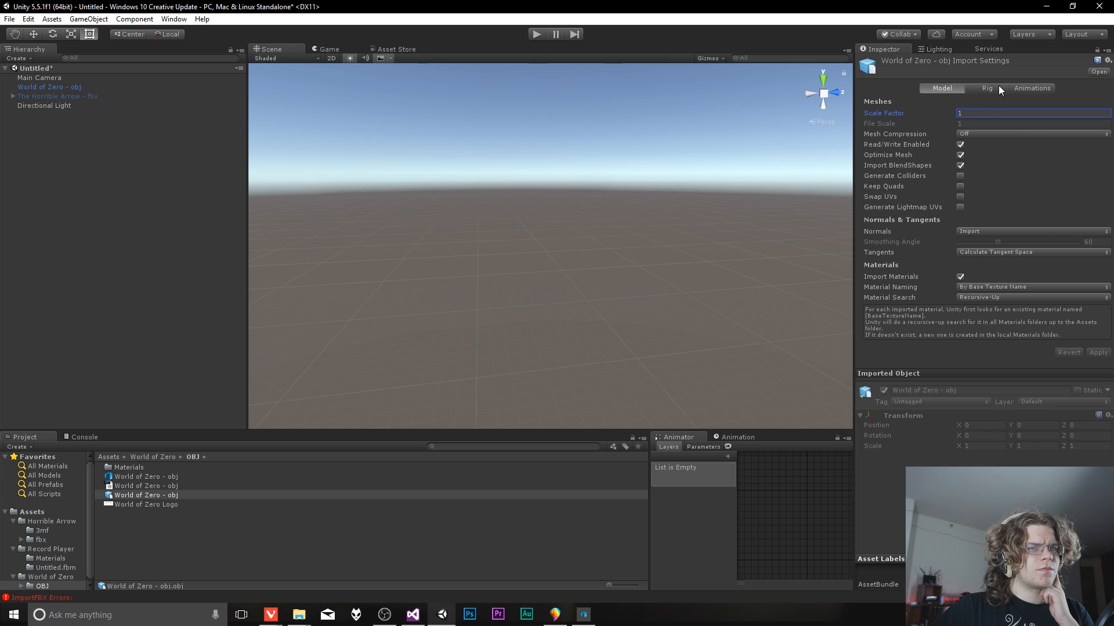
pyautogui.click(145, 496)
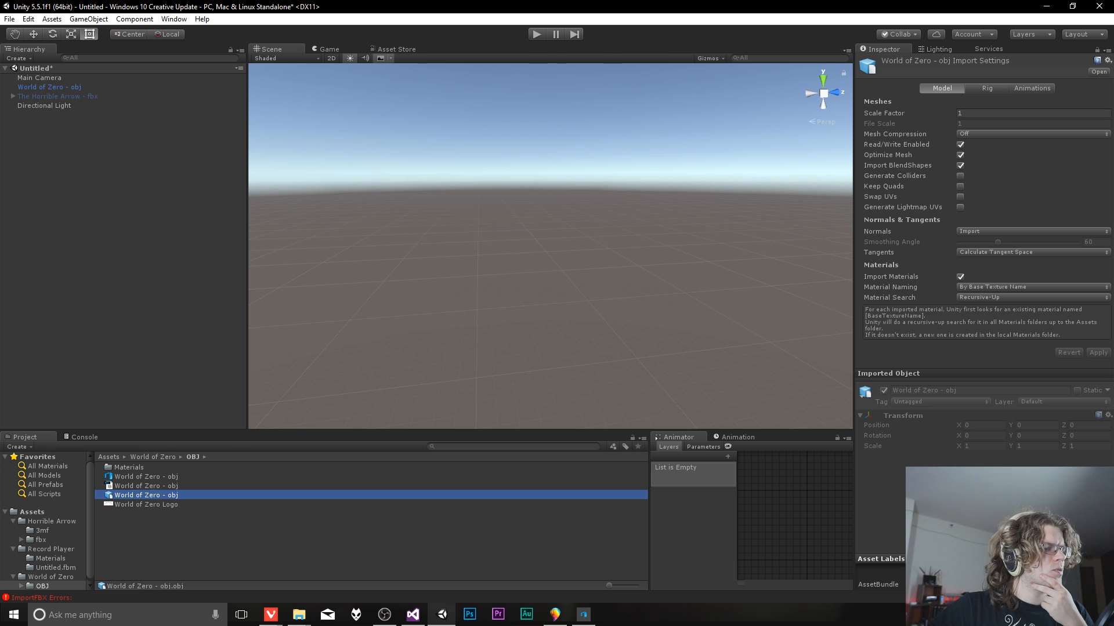
pyautogui.click(152, 487)
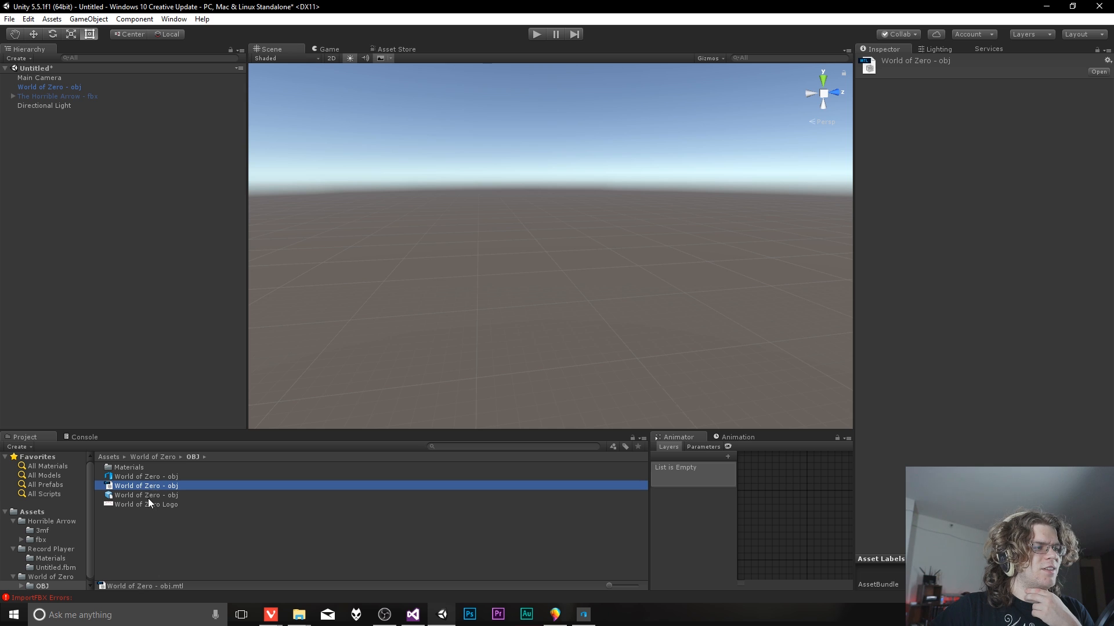
pyautogui.click(152, 496)
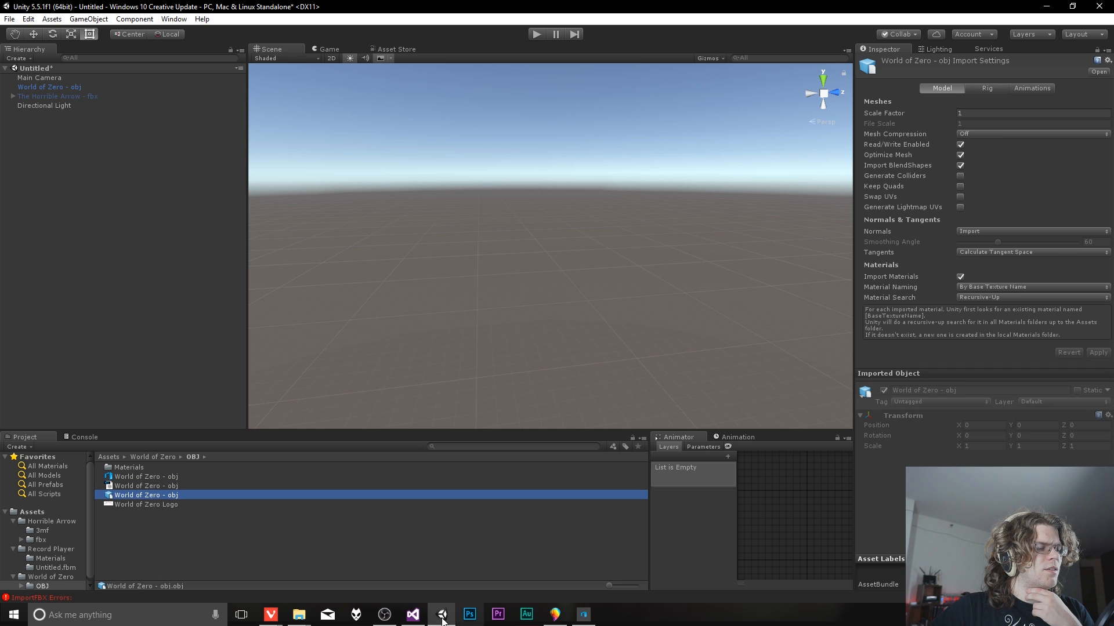
# Step: Switch to 3D Builder and begin saving a copy of the World of Zero model with STL as the file format
pyautogui.moveTo(413, 614)
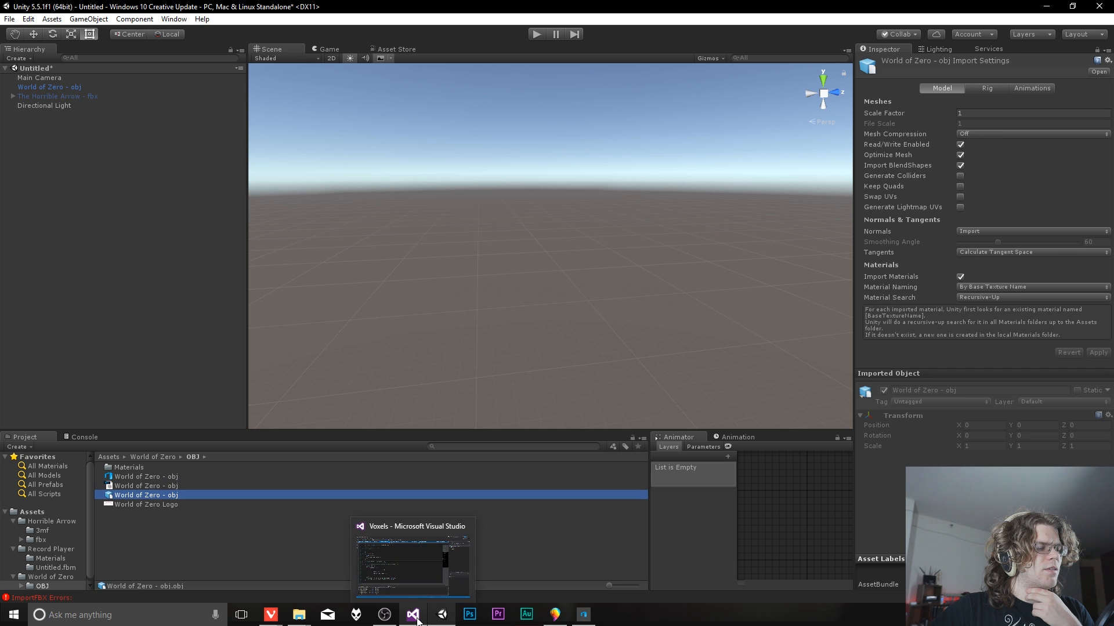
pyautogui.click(584, 615)
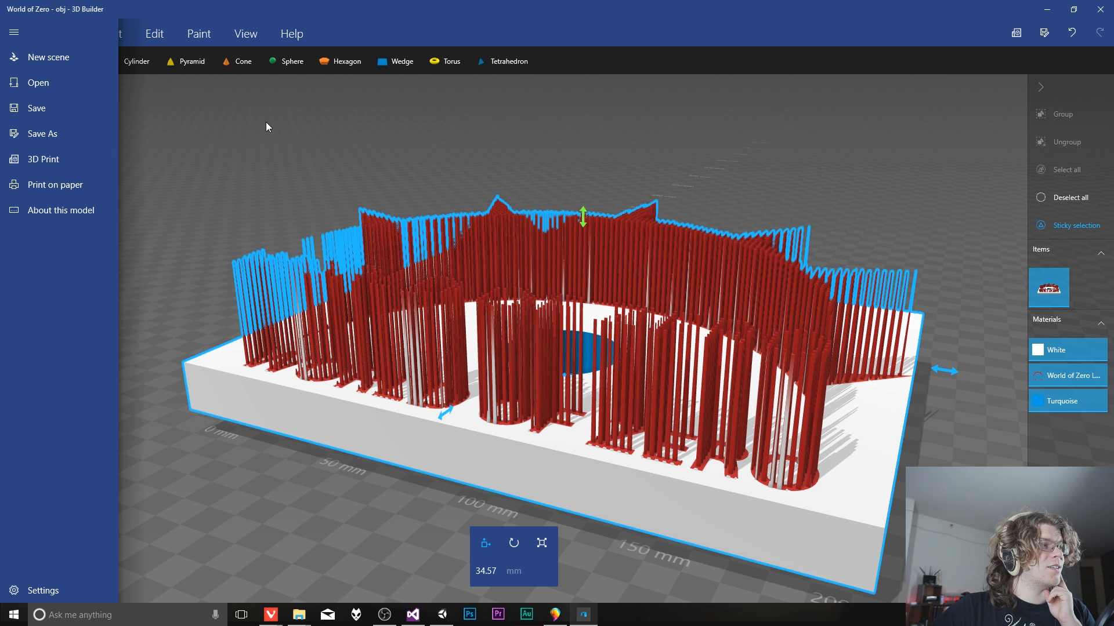
pyautogui.click(69, 143)
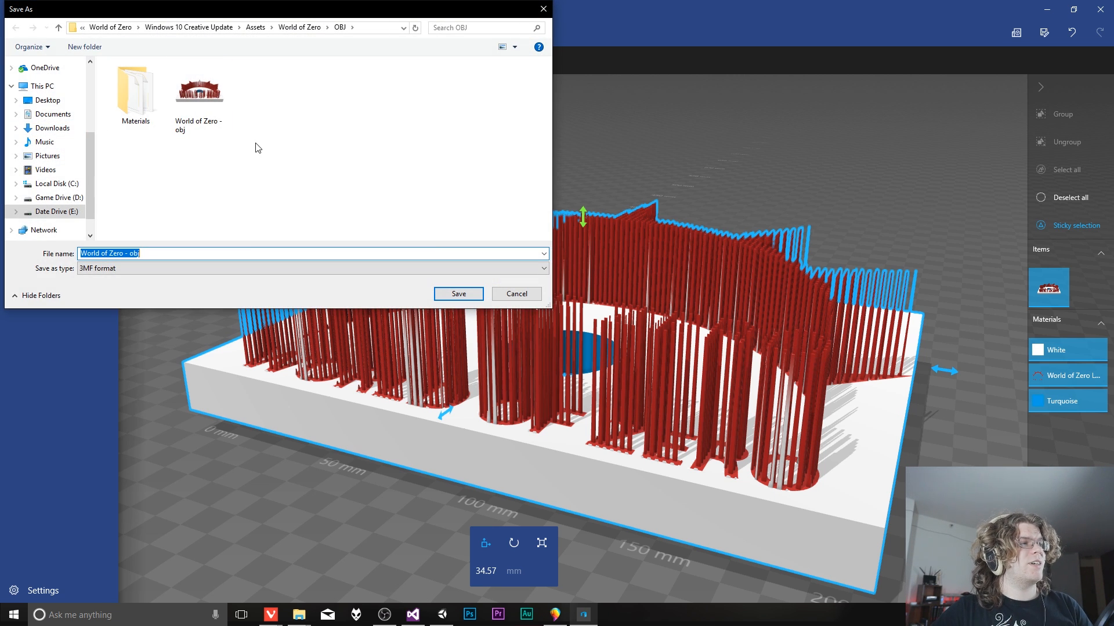
pyautogui.click(206, 98)
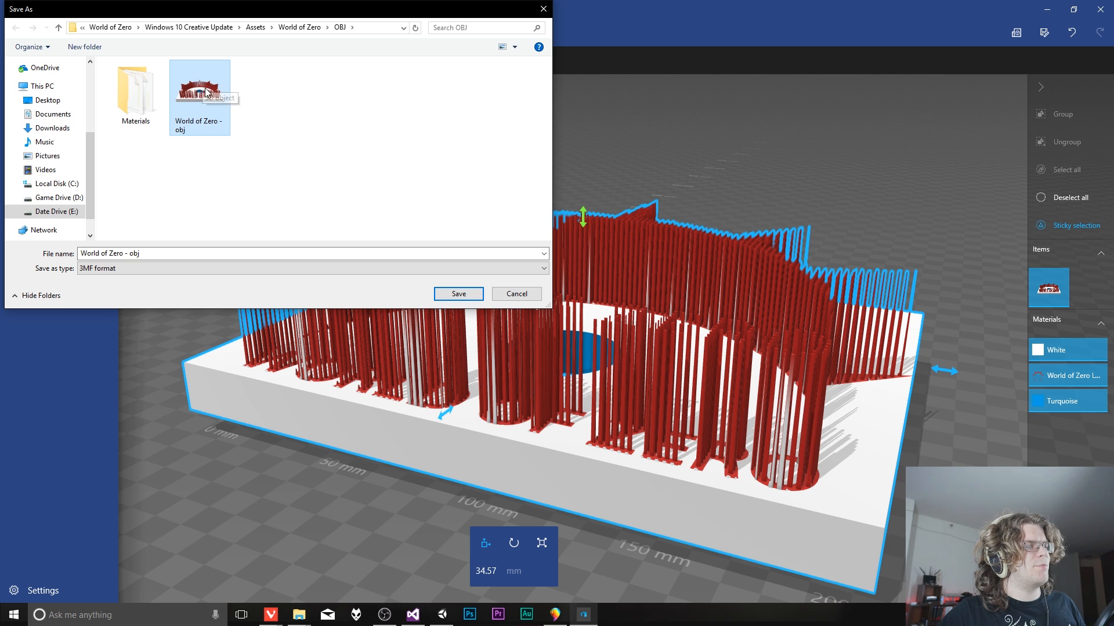
pyautogui.click(162, 269)
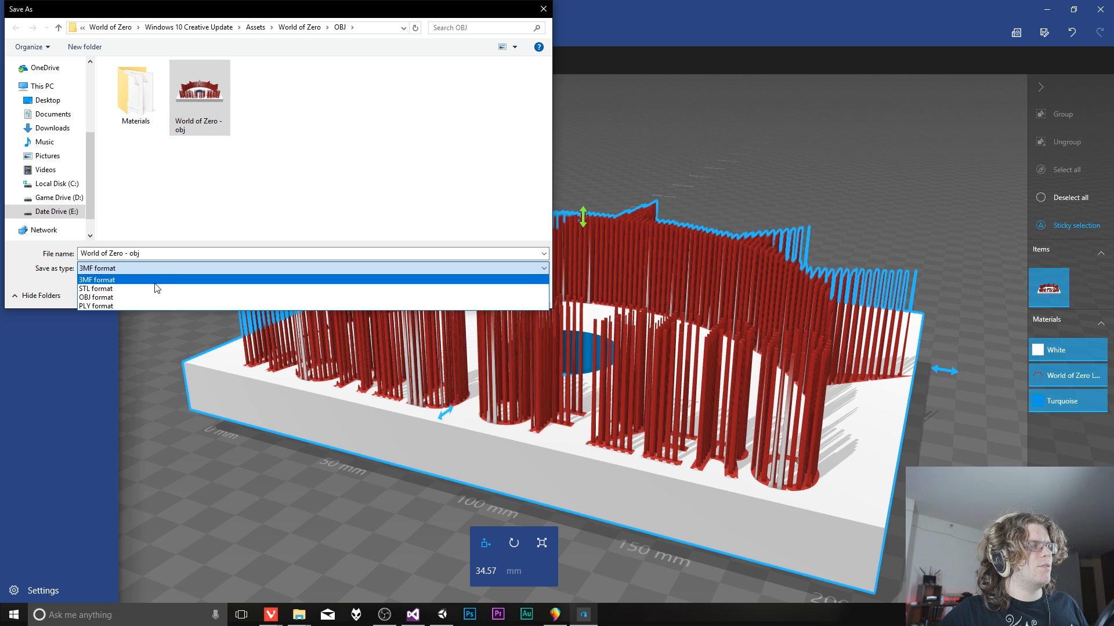
pyautogui.click(100, 298)
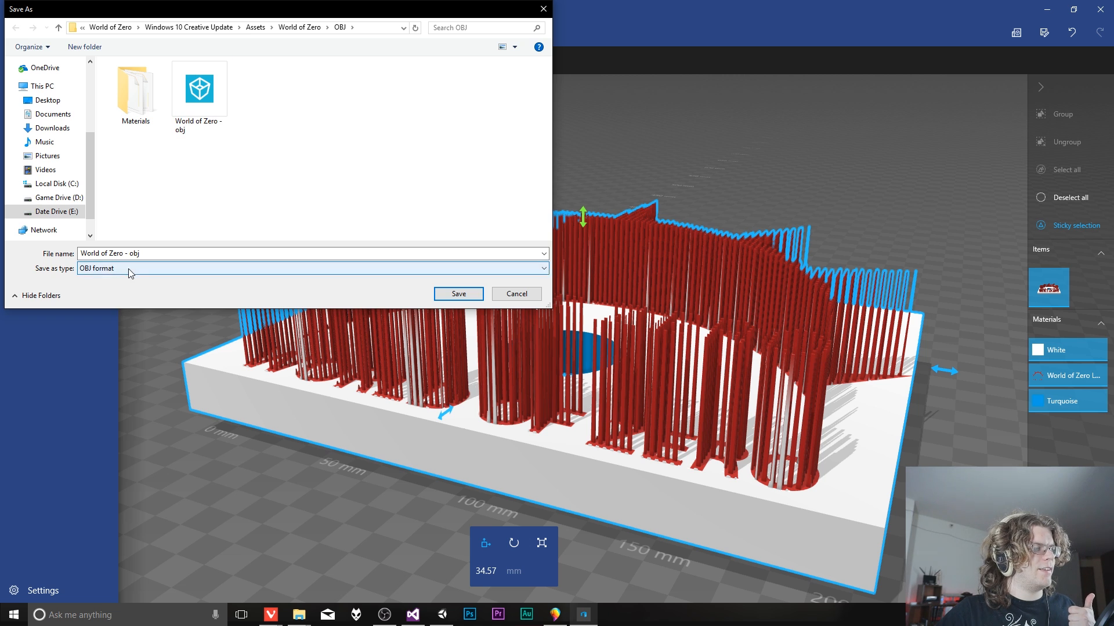
pyautogui.click(130, 270)
pyautogui.click(101, 289)
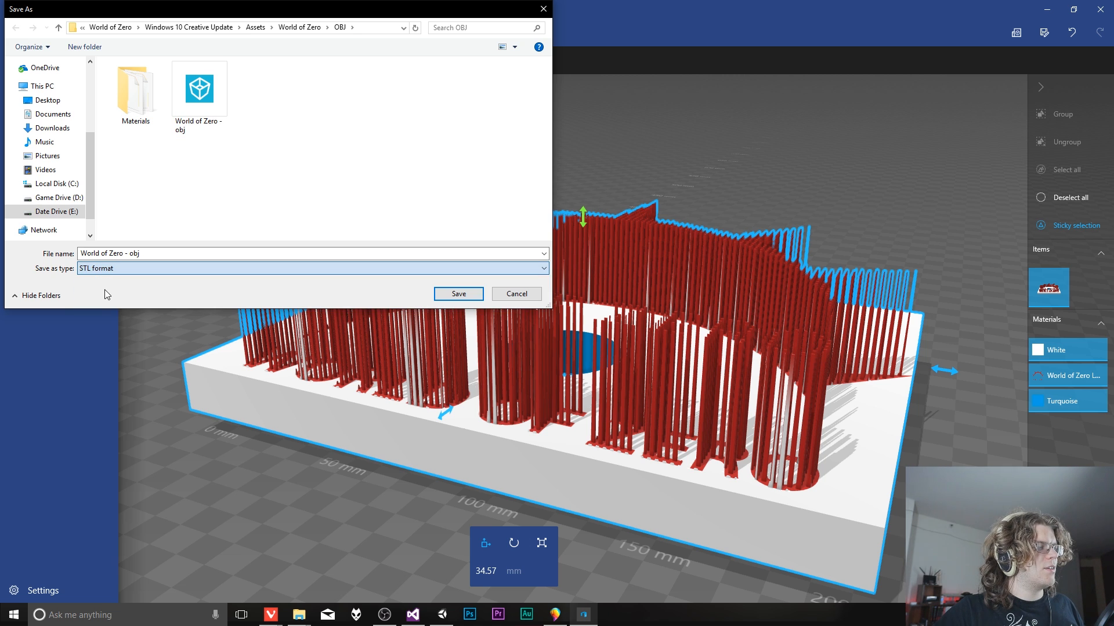
# Step: Create a folder named STL inside the World of Zero assets folder and open it as the save location
pyautogui.click(300, 28)
pyautogui.rightClick(268, 153)
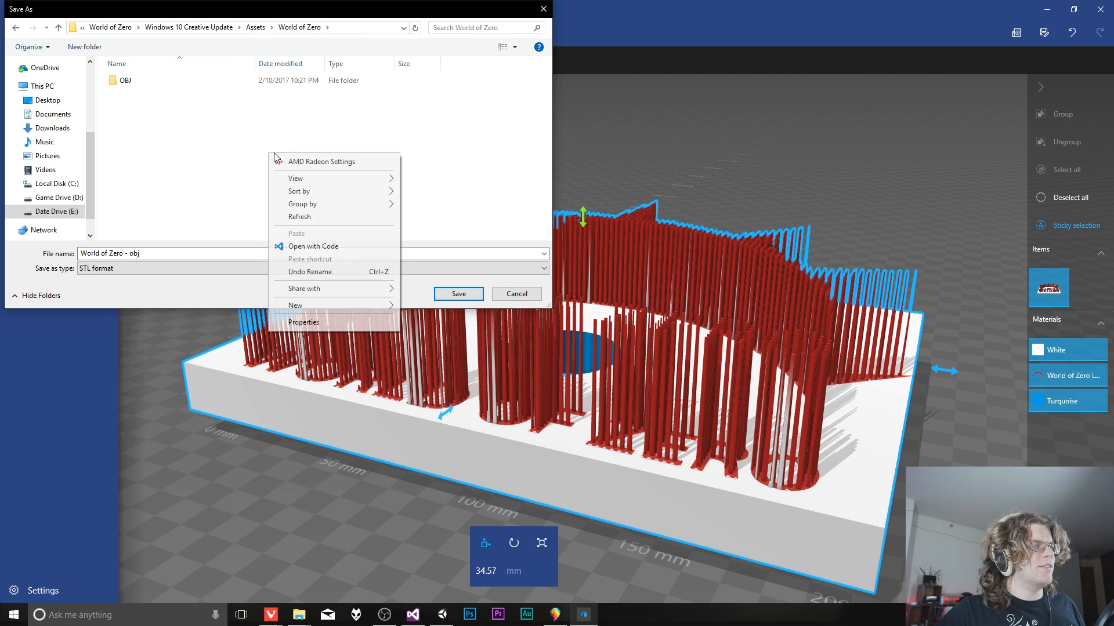
pyautogui.moveTo(342, 308)
pyautogui.click(430, 303)
pyautogui.write('STL')
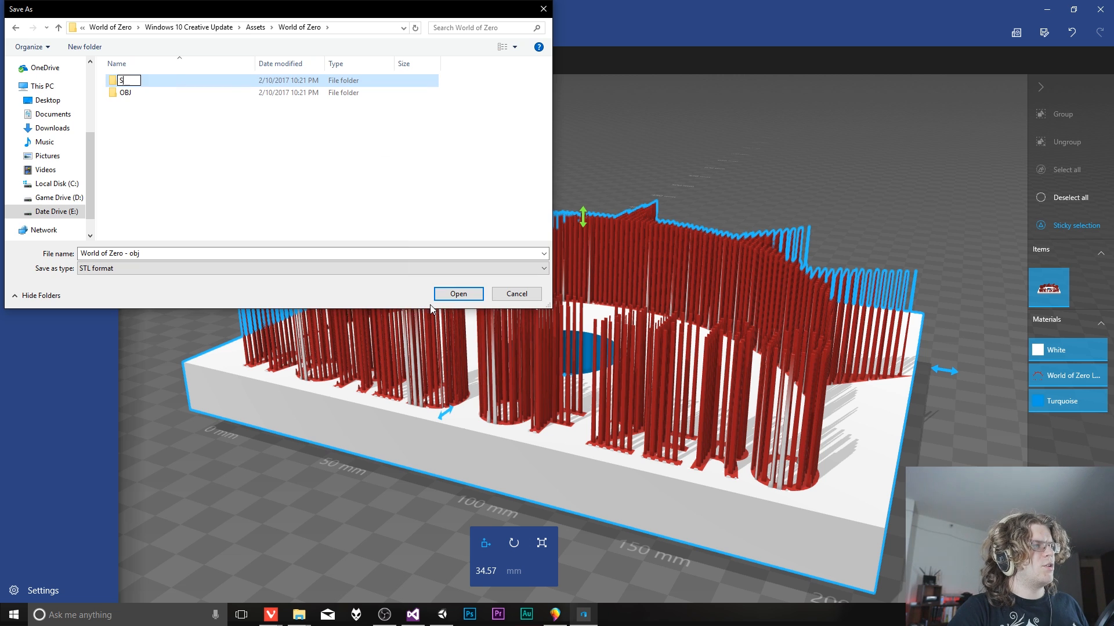
pyautogui.press('Return')
pyautogui.press('Return')
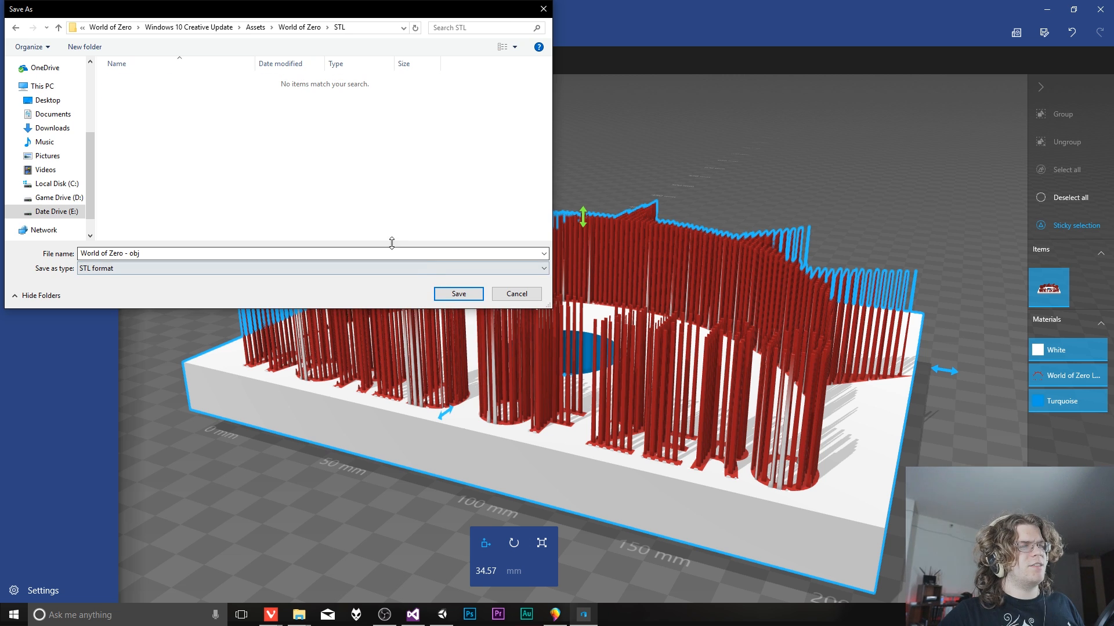
# Step: Name the file World of Zero - stl and save it in STL format, accepting the loss of unsupported information
pyautogui.click(188, 254)
pyautogui.doubleClick(132, 253)
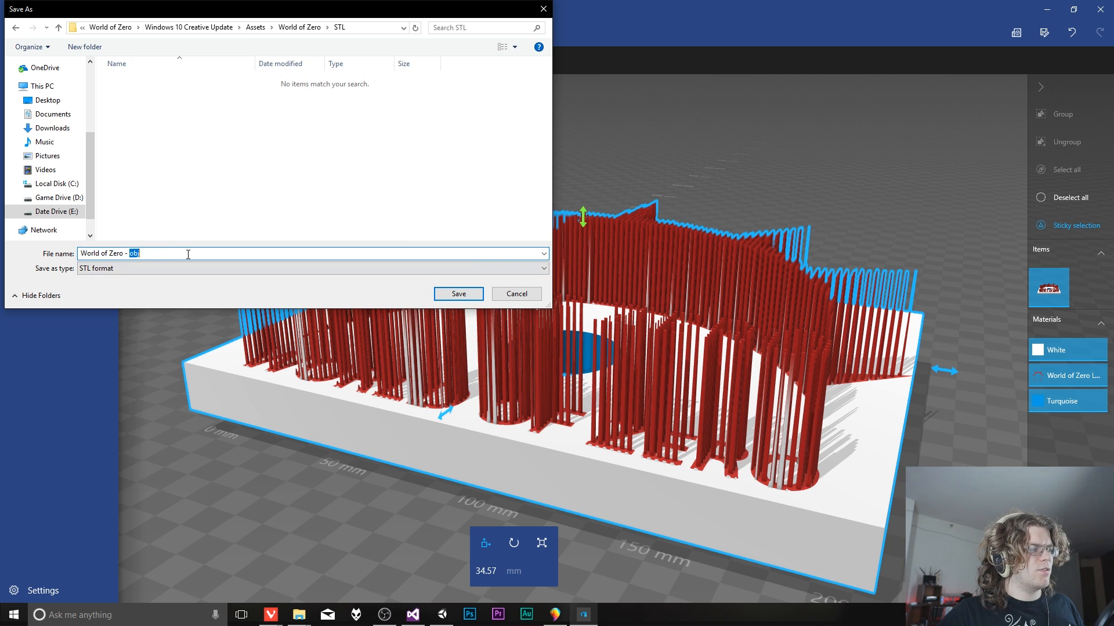
pyautogui.write('stl')
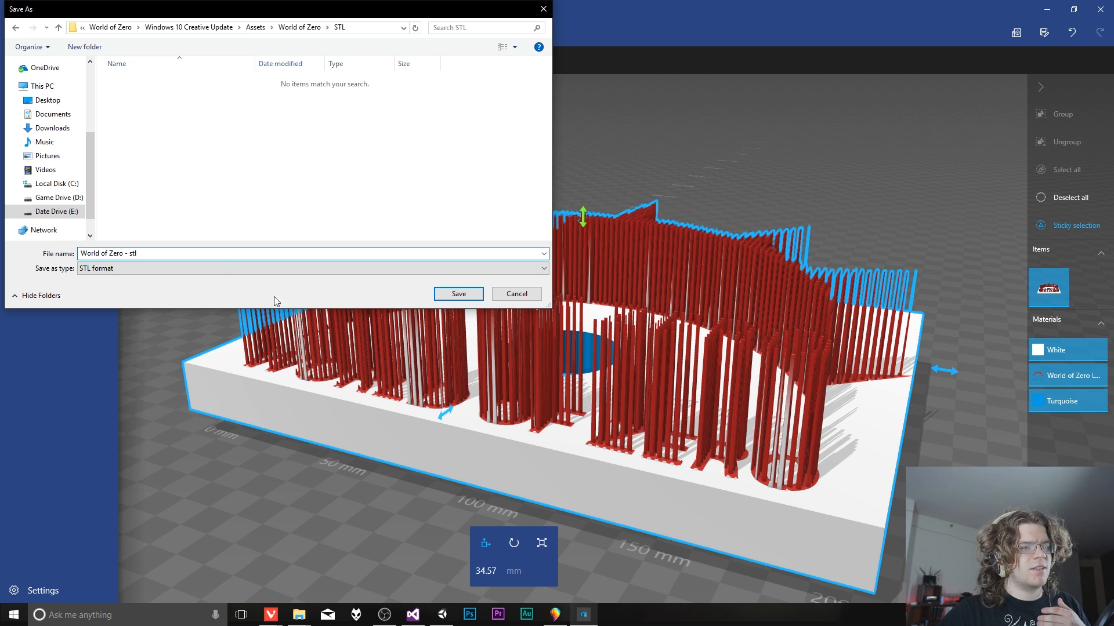
pyautogui.press('Return')
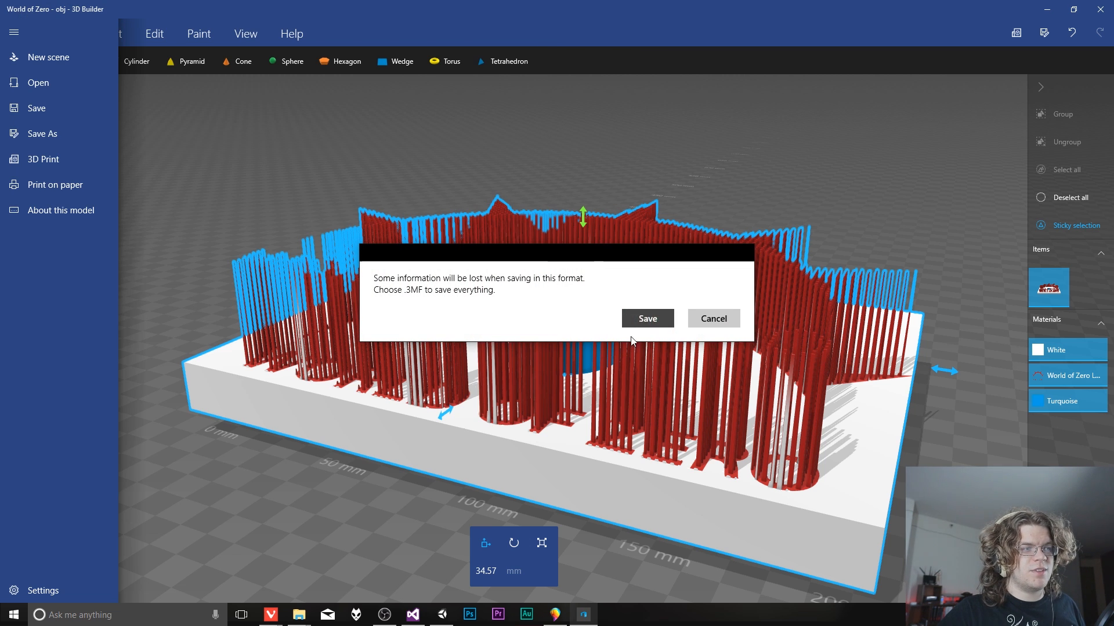
pyautogui.click(651, 318)
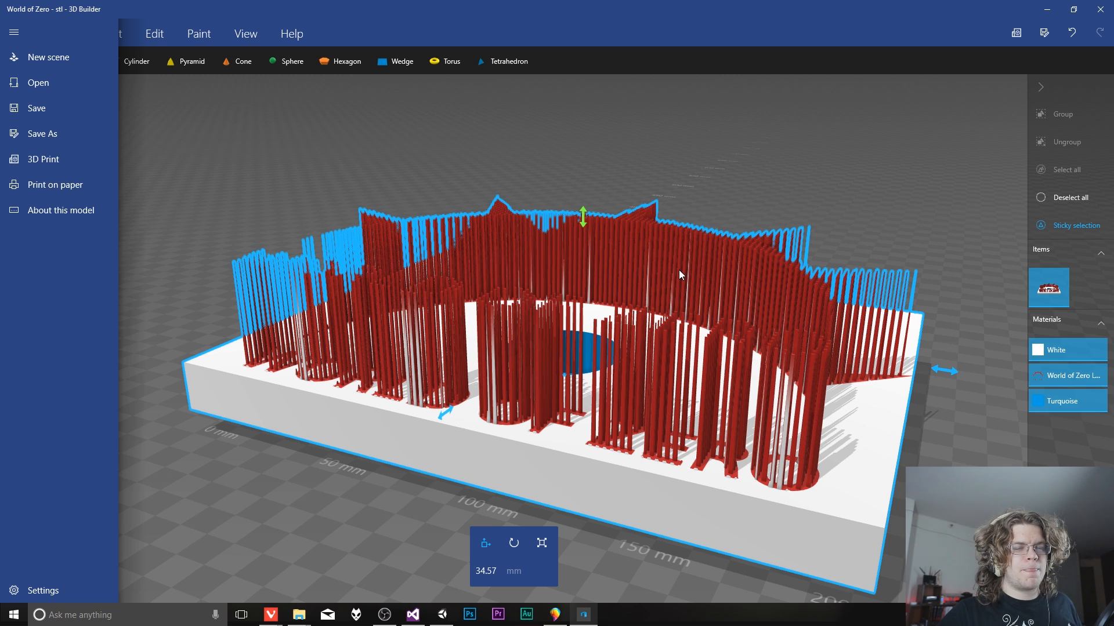
# Step: Begin saving another copy of the model in the World of Zero assets folder with PLY as the file format
pyautogui.click(57, 139)
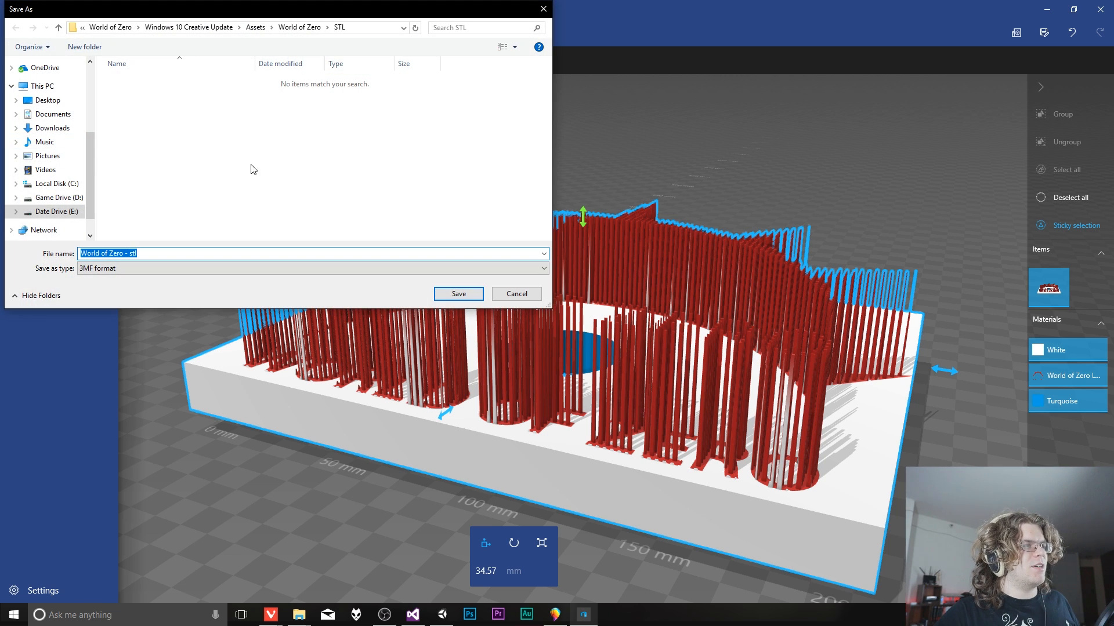
pyautogui.click(294, 28)
pyautogui.click(127, 266)
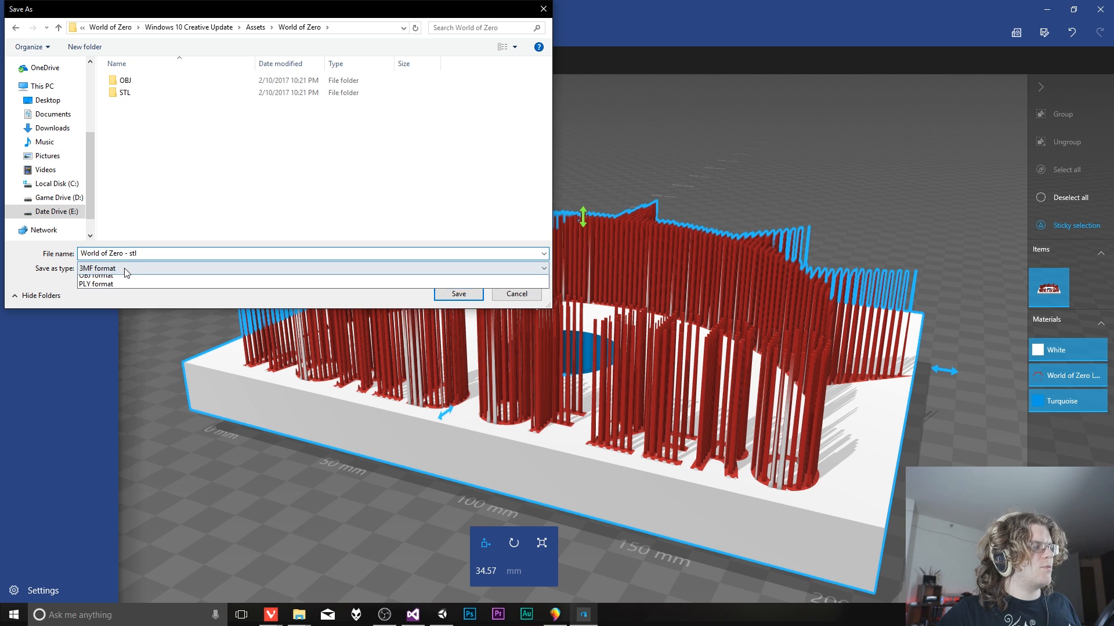
pyautogui.click(89, 306)
# Step: Create a folder named PLY inside the World of Zero assets folder and open it as the save location
pyautogui.rightClick(191, 116)
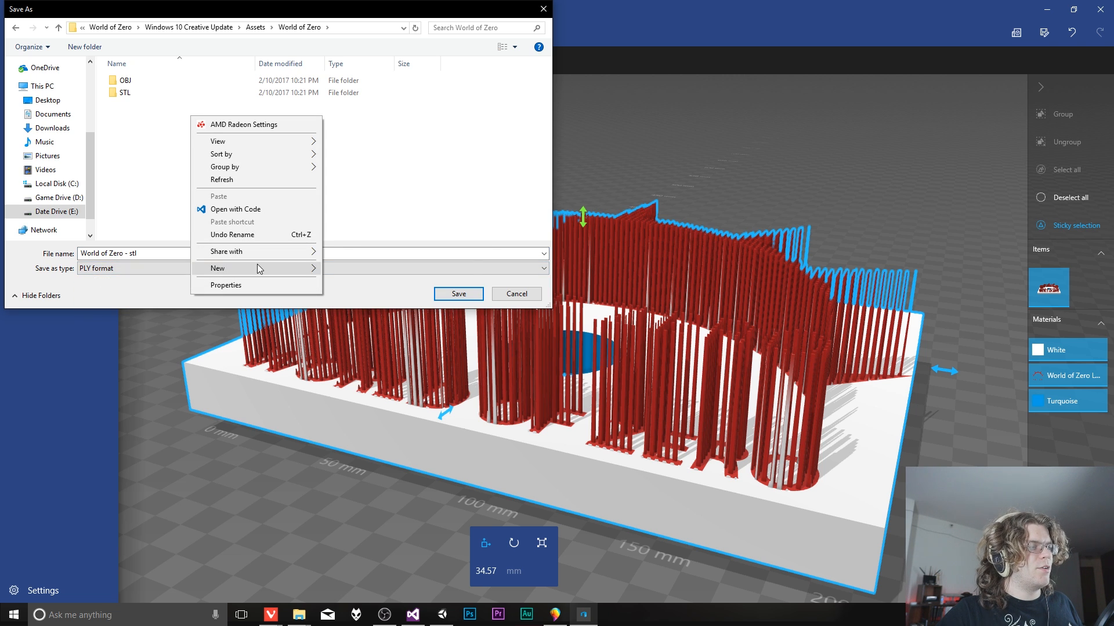
pyautogui.moveTo(256, 266)
pyautogui.click(348, 269)
pyautogui.write('ply')
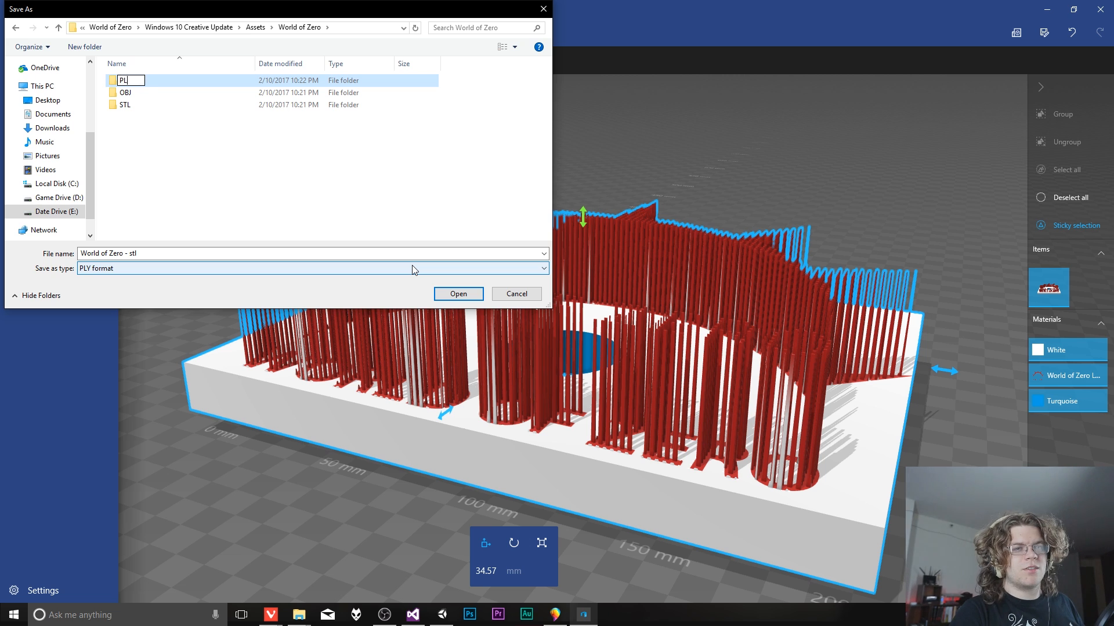
pyautogui.press('Return')
pyautogui.press('Return')
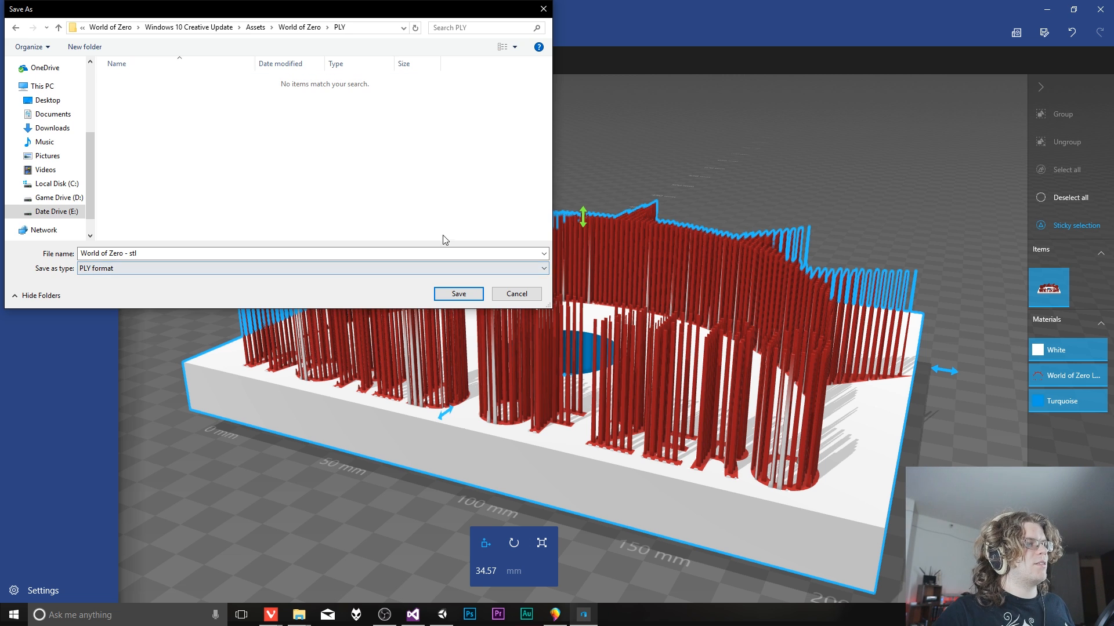
# Step: Save the model in PLY format as World of Zero - ply, along with its World of Zero Logo PNG texture
pyautogui.click(132, 258)
pyautogui.moveTo(126, 253); pyautogui.dragTo(146, 252)
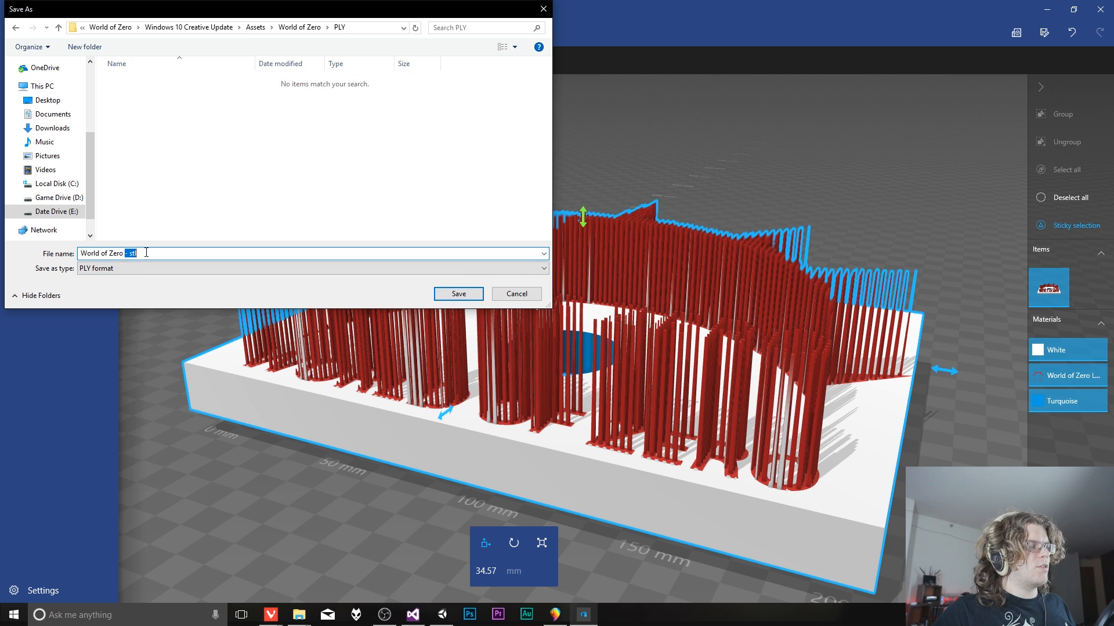
pyautogui.write('- ')
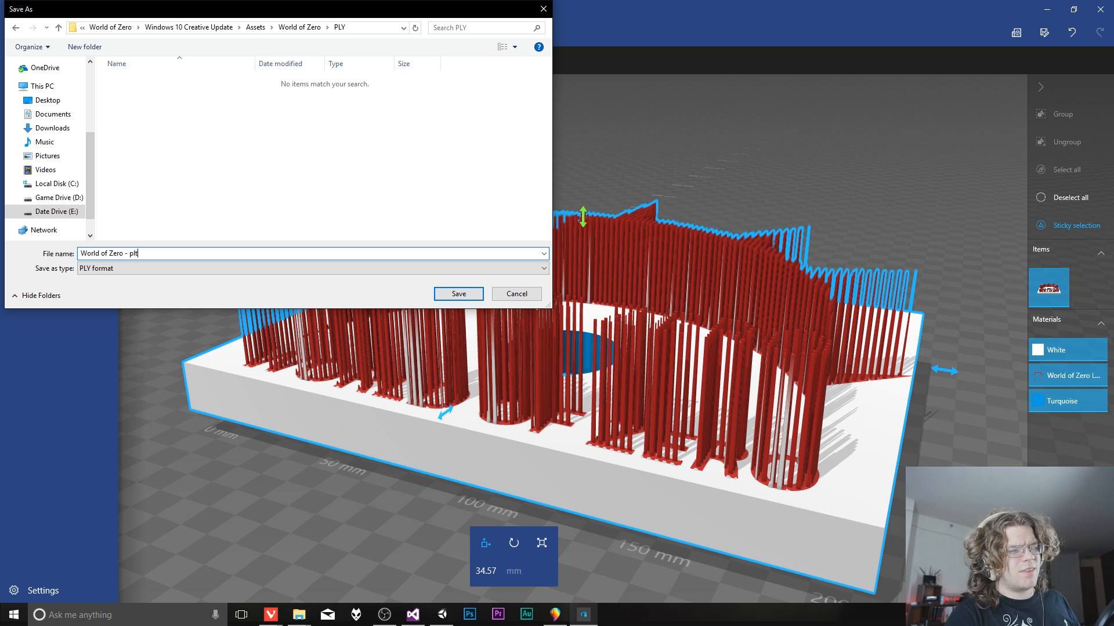
pyautogui.write('ply')
pyautogui.press('Return')
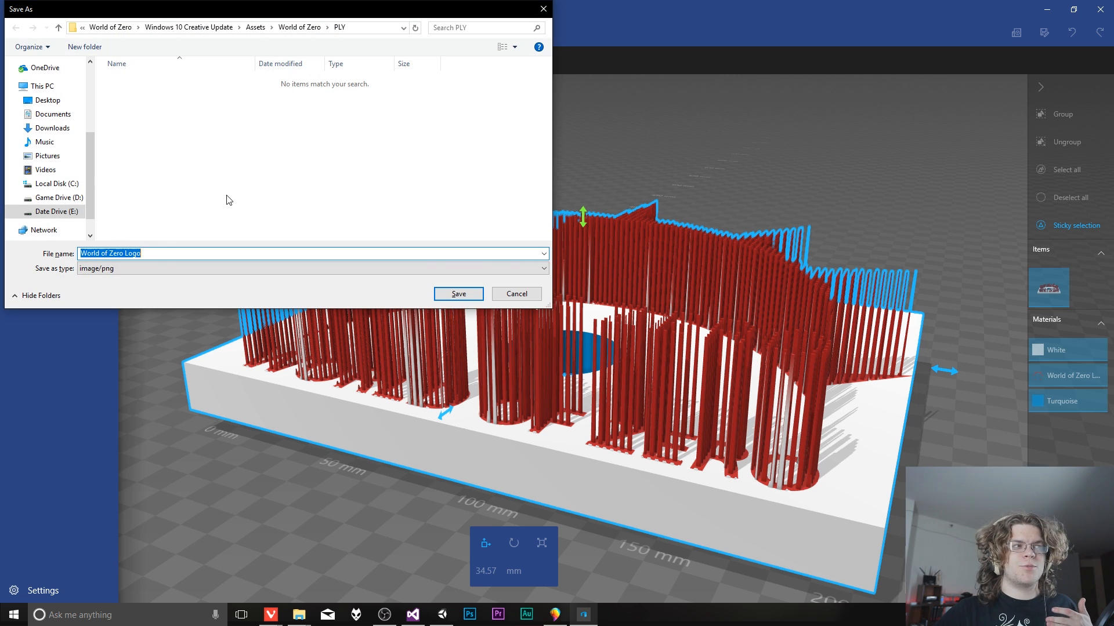
pyautogui.click(458, 294)
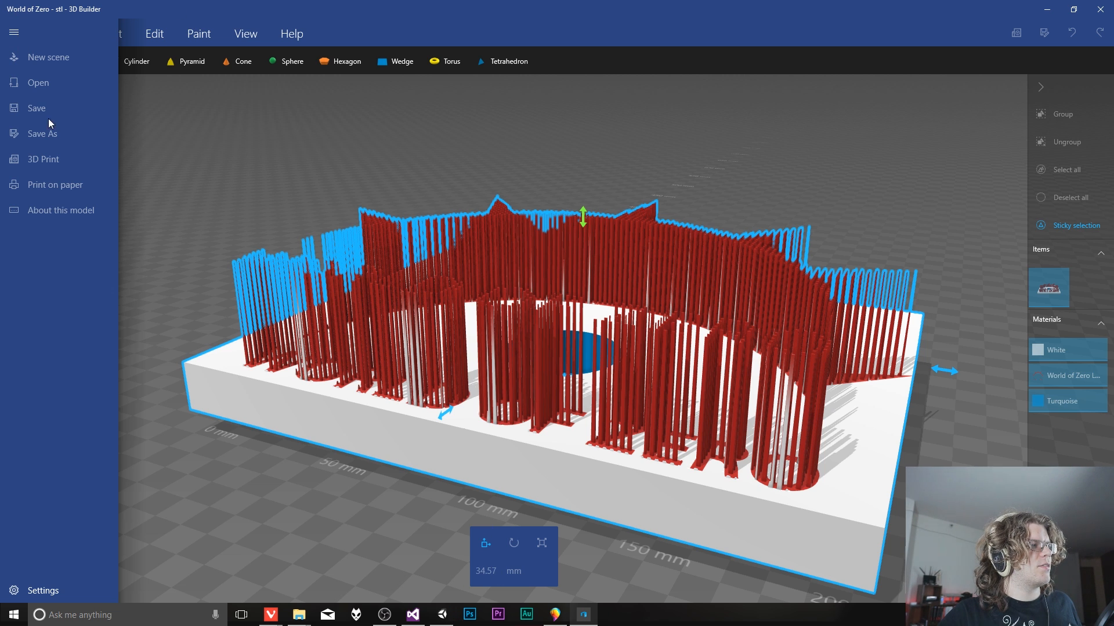
# Step: Switch to Unity and view the import settings of the World of Zero - obj model in the OBJ folder
pyautogui.click(442, 614)
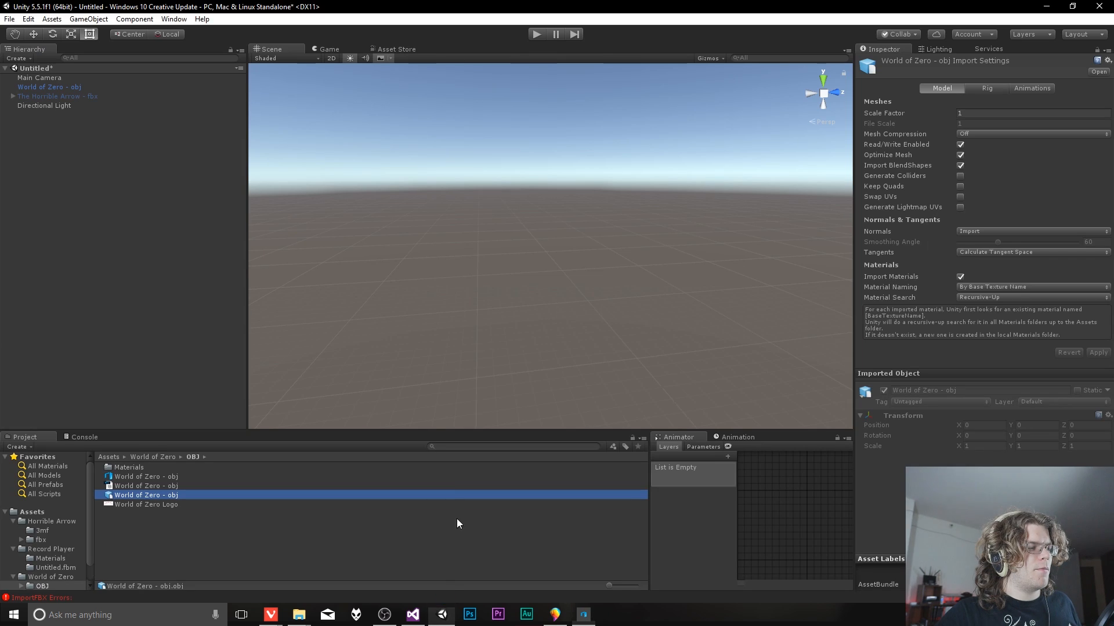
pyautogui.moveTo(569, 276); pyautogui.dragTo(569, 303, button='right')
pyautogui.click(155, 486)
pyautogui.click(156, 495)
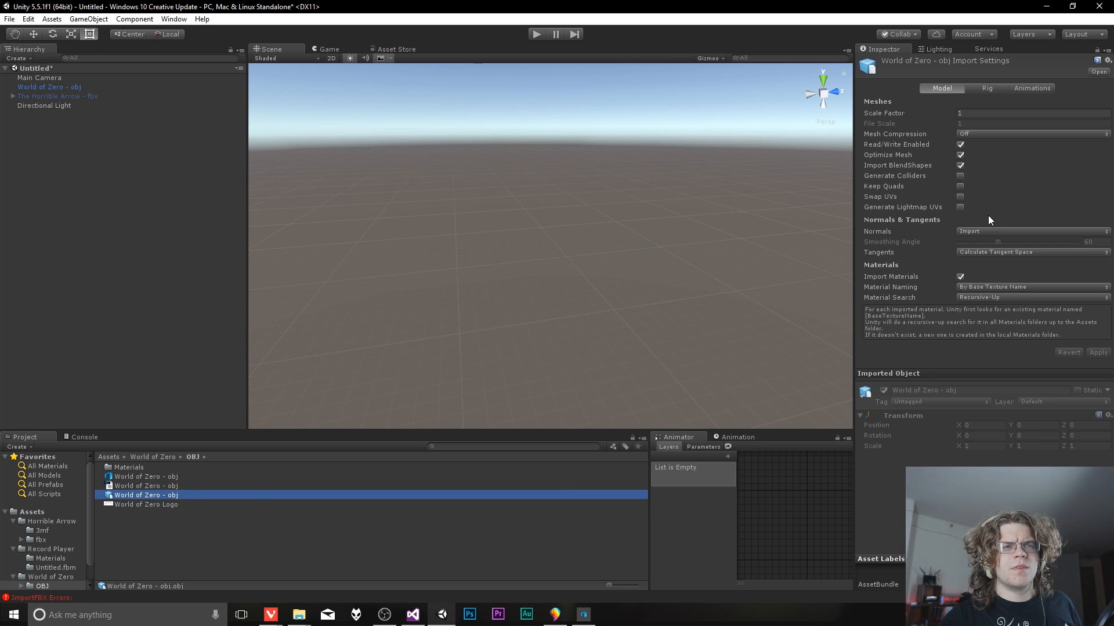
# Step: Switch to 3D Builder, begin saving another copy of the model, and delete the existing OBJ folder from the World of Zero assets folder
pyautogui.click(992, 134)
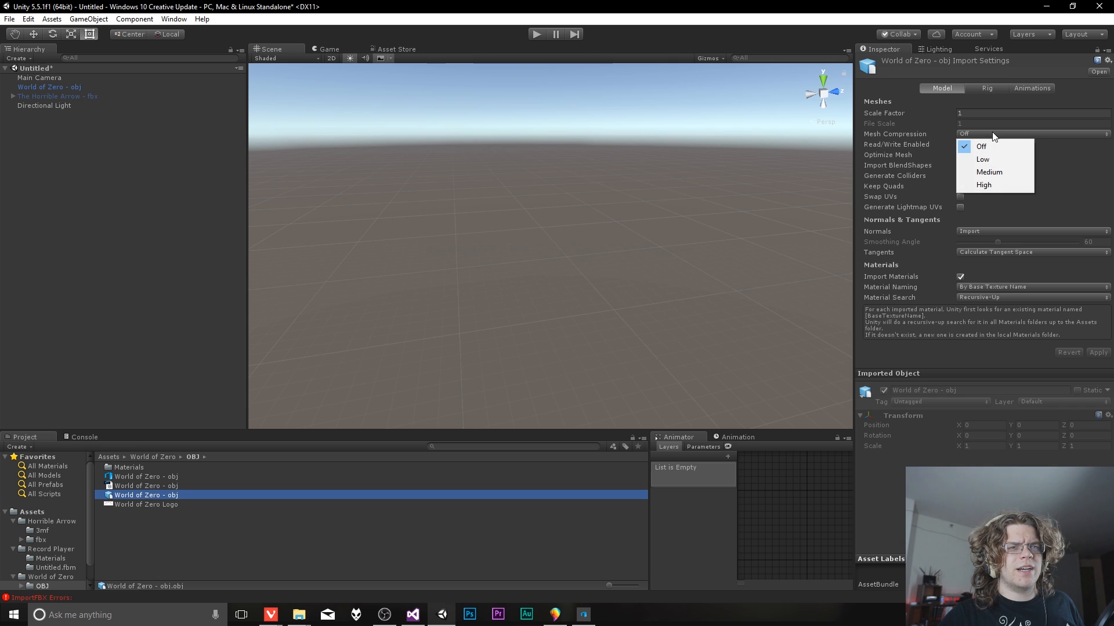
pyautogui.click(583, 614)
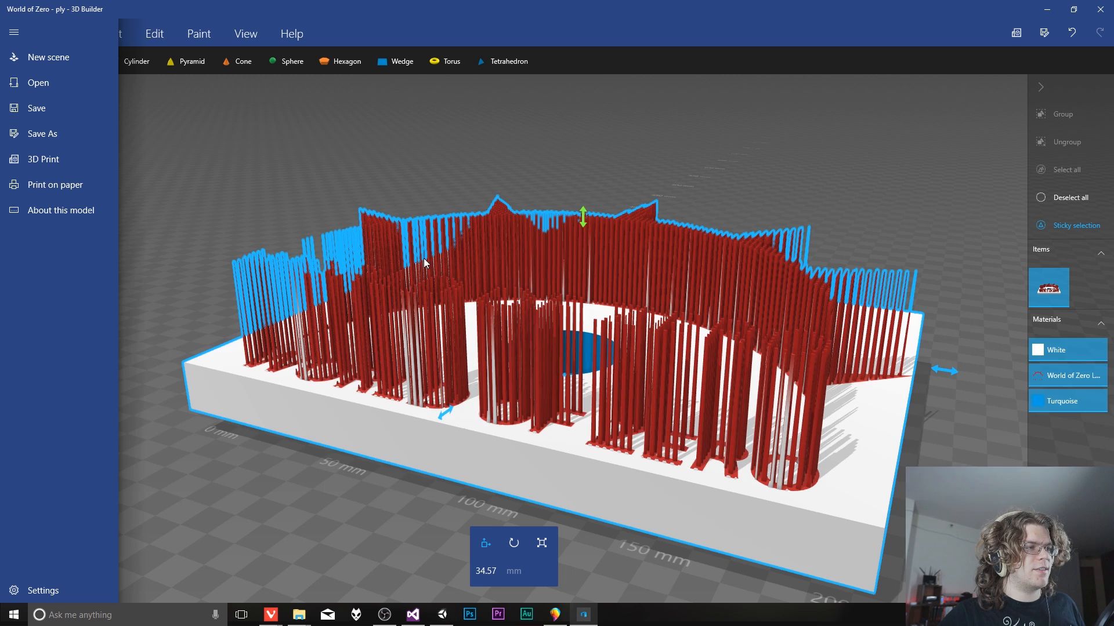
pyautogui.click(47, 139)
pyautogui.click(299, 28)
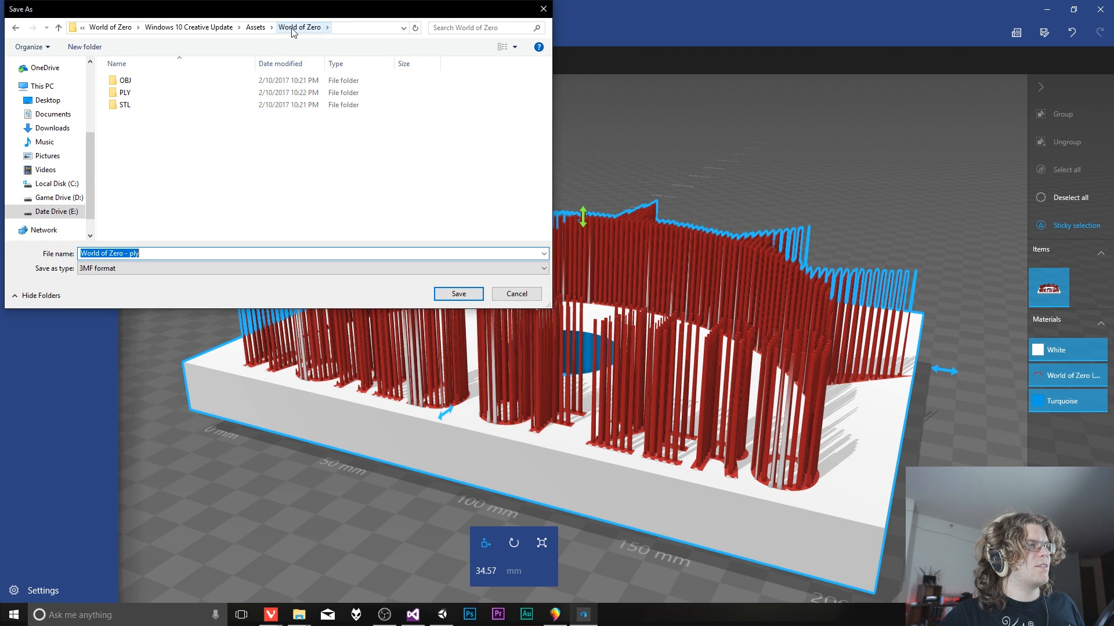
pyautogui.click(137, 81)
pyautogui.press('Delete')
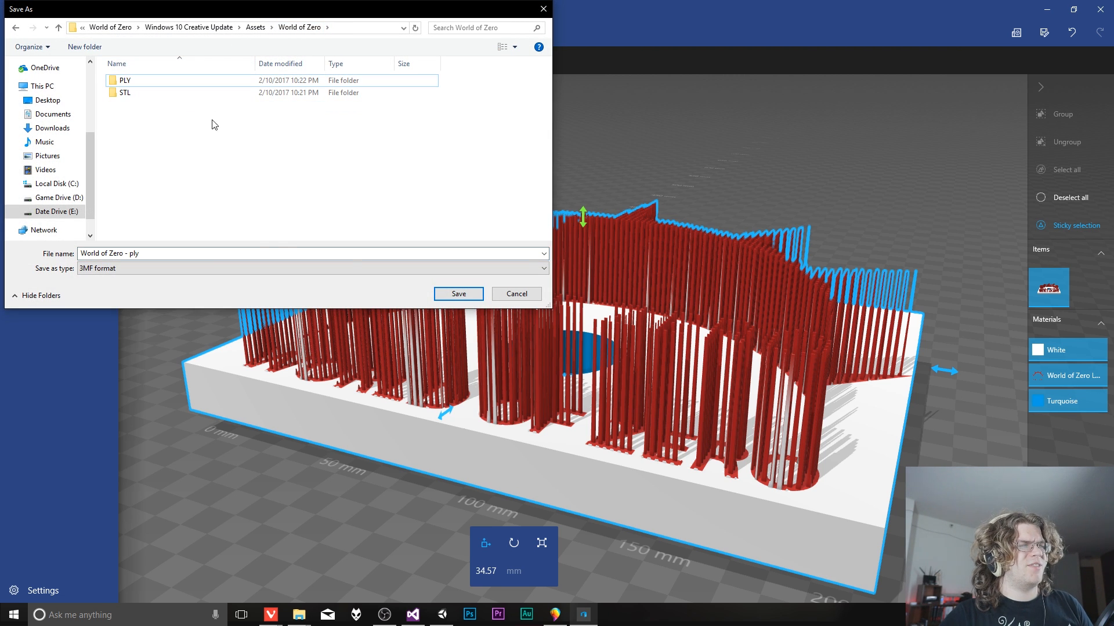
# Step: Create a new folder named OBJ inside the World of Zero assets folder and open it as the save location
pyautogui.rightClick(221, 154)
pyautogui.moveTo(272, 311)
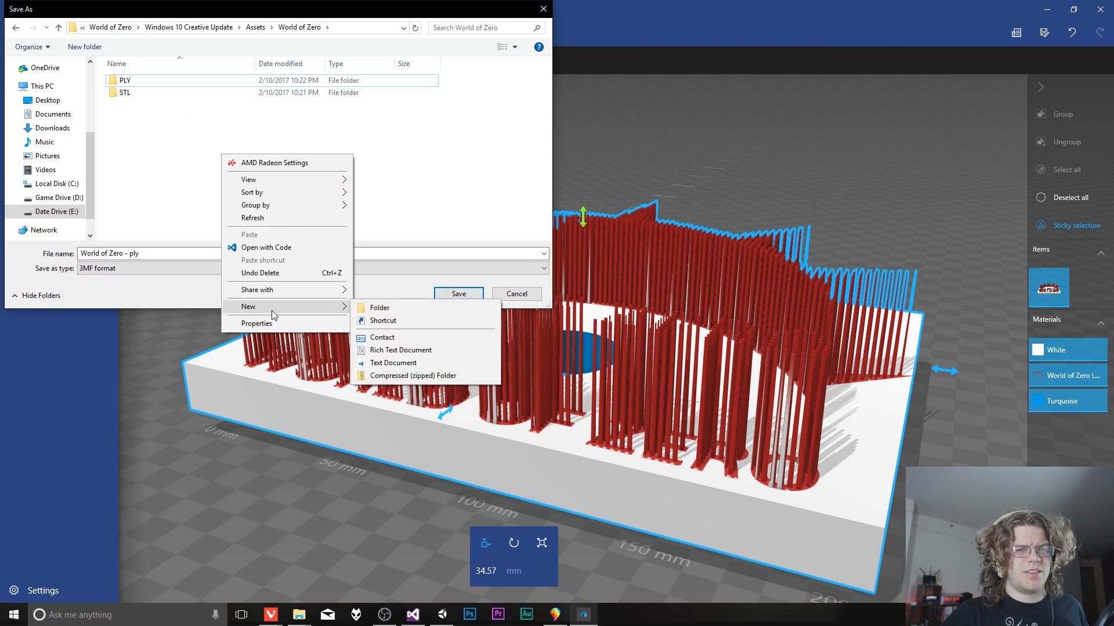
pyautogui.click(405, 306)
pyautogui.write('OBJ')
pyautogui.press('Return')
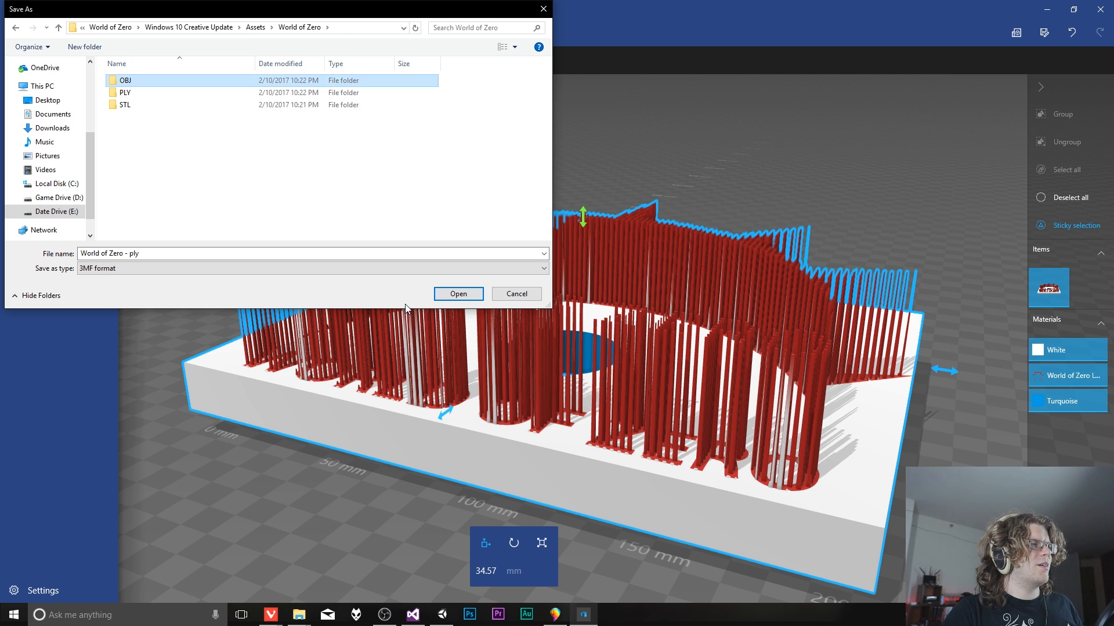
pyautogui.press('Return')
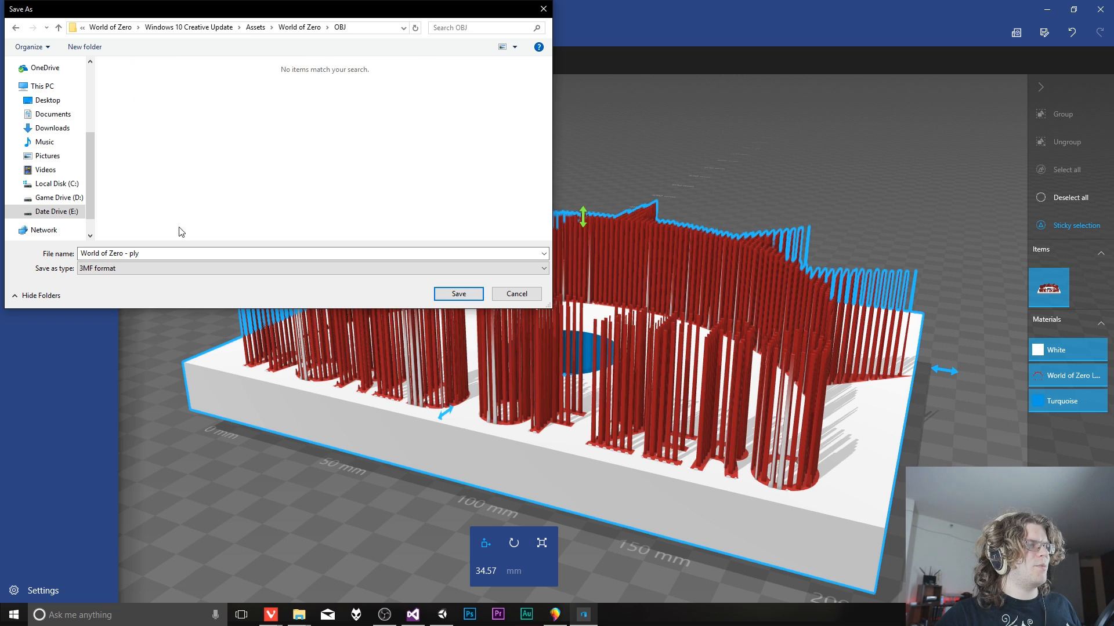
# Step: Save the model into the OBJ folder as World of Zero - obj in 3MF format
pyautogui.click(133, 253)
pyautogui.moveTo(130, 254); pyautogui.dragTo(153, 253)
pyautogui.press('BackSpace')
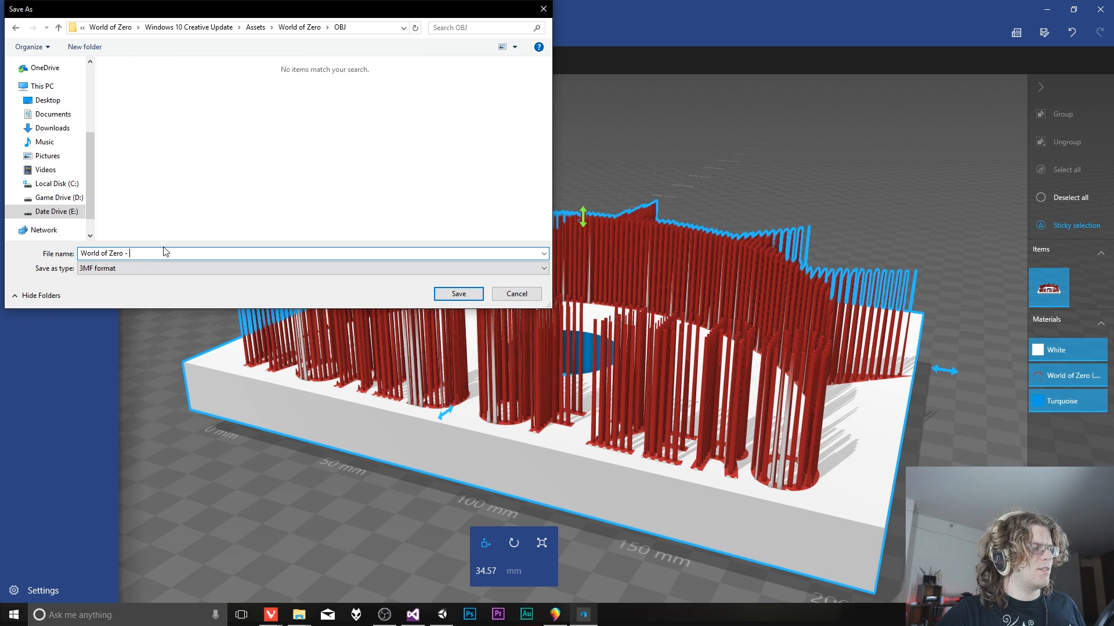
pyautogui.write('obj')
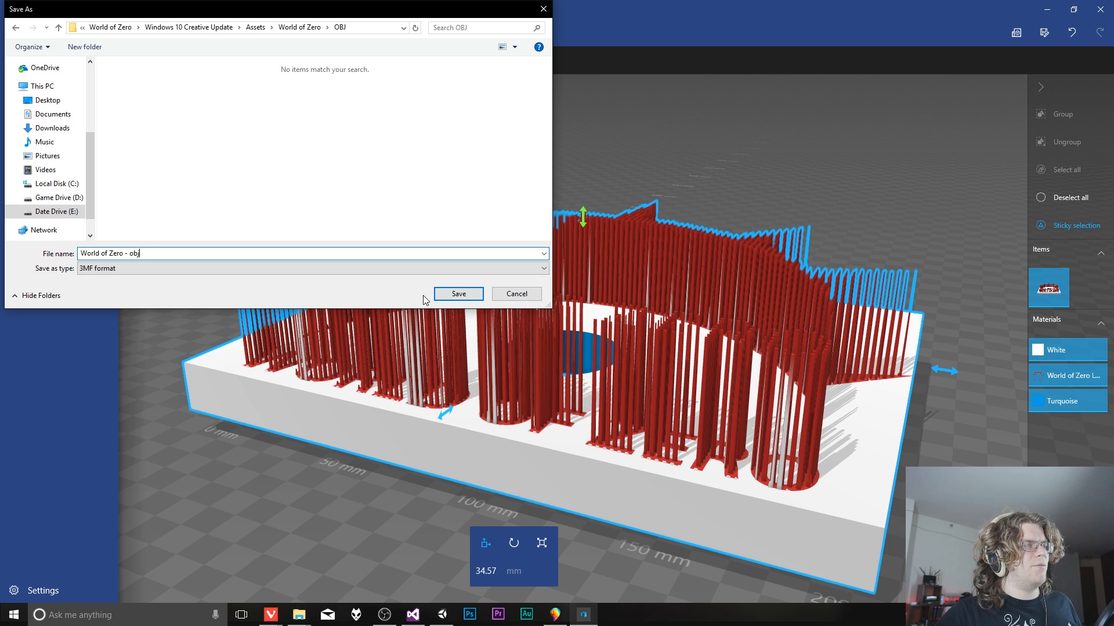
pyautogui.click(443, 296)
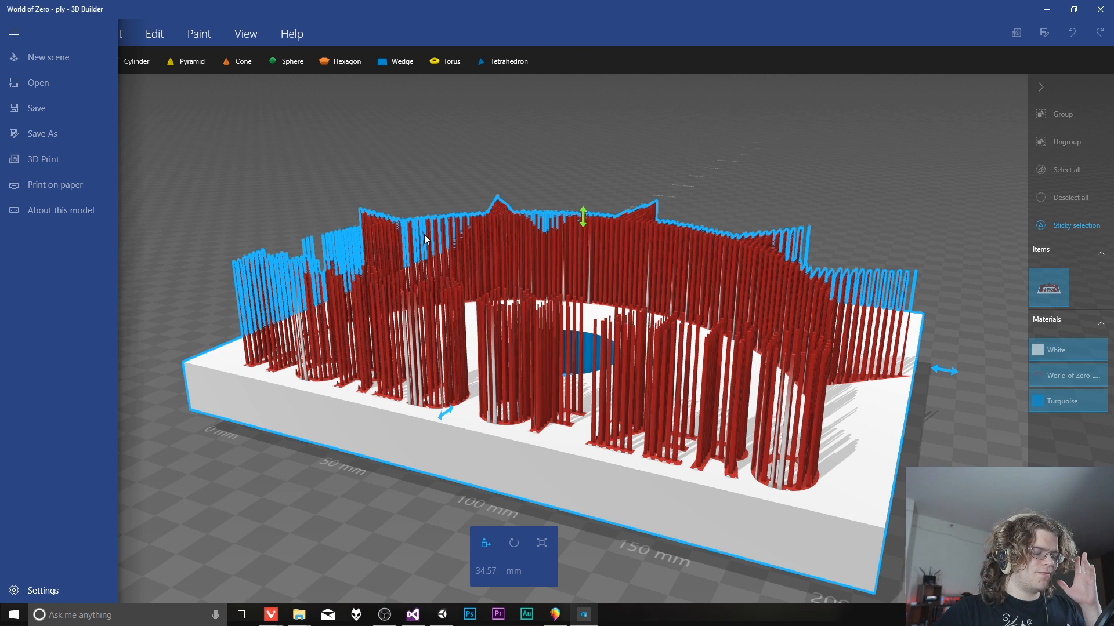
# Step: Delete the World of Zero - obj 3MF file and save the model in OBJ format as World of Zero - obj.3mf, including its mtl file
pyautogui.click(46, 135)
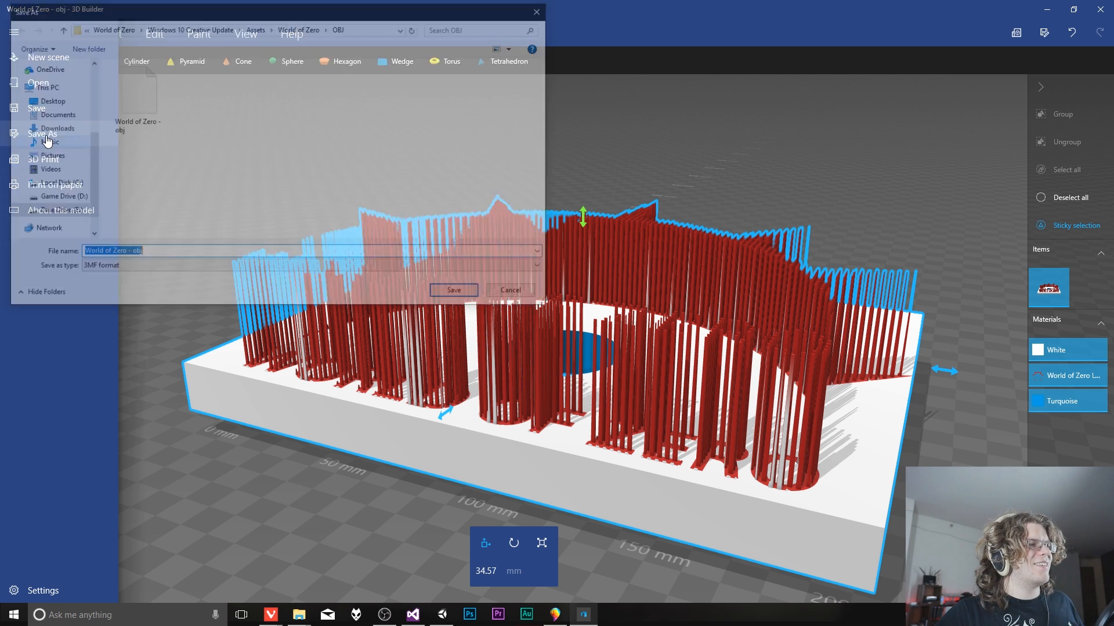
pyautogui.click(143, 145)
pyautogui.click(131, 114)
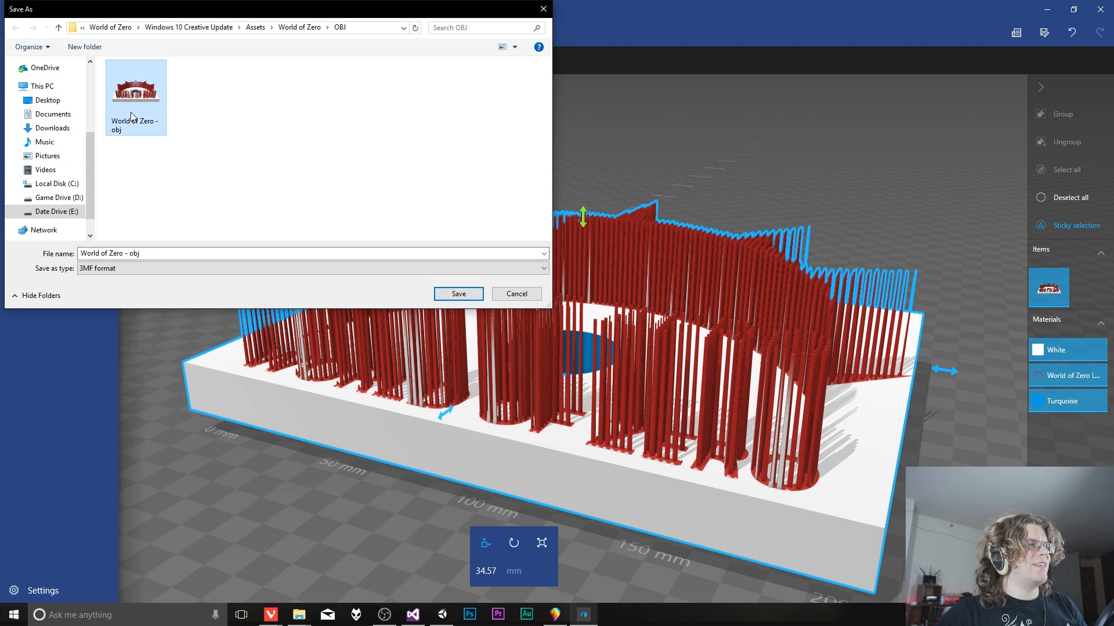
pyautogui.click(116, 268)
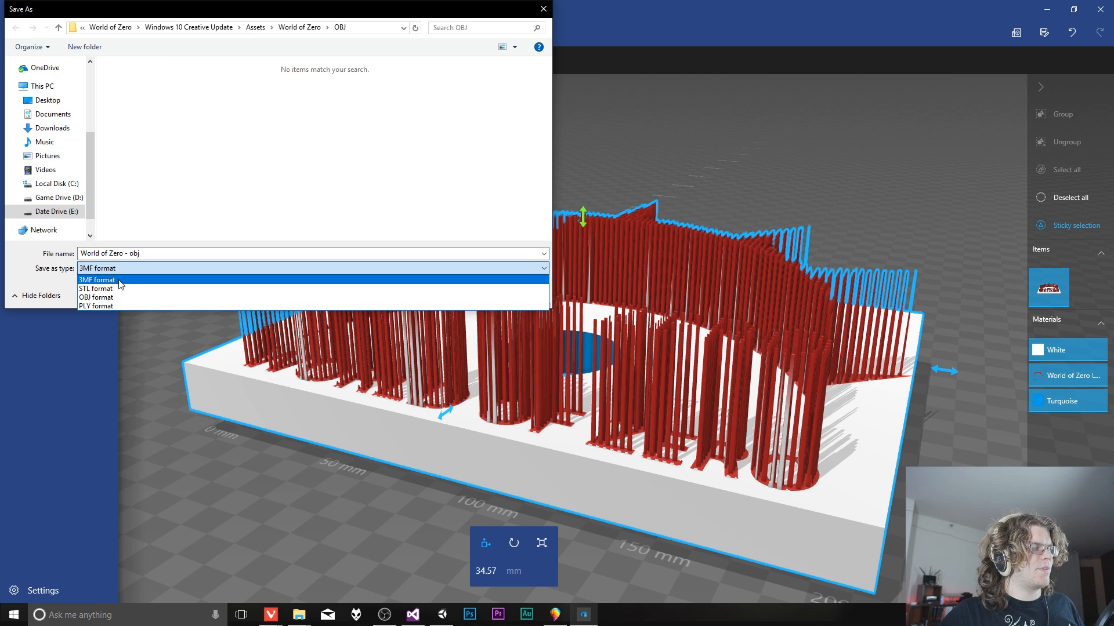
pyautogui.click(122, 297)
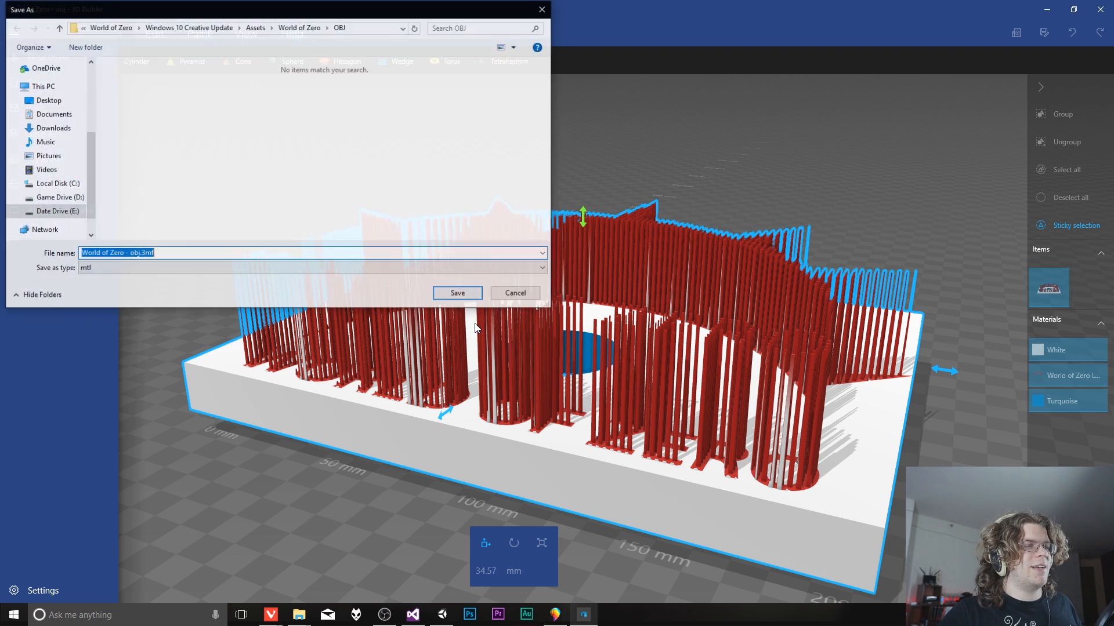
pyautogui.click(460, 295)
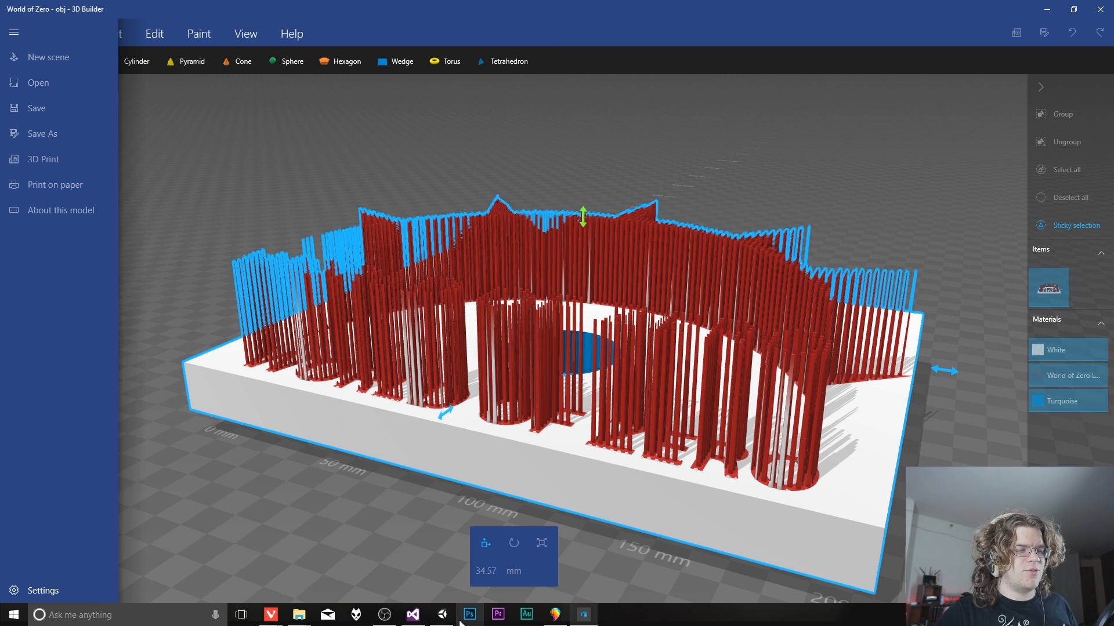
# Step: Switch to Unity and inspect the exported files in the PLY and STL folders under World of Zero
pyautogui.click(442, 615)
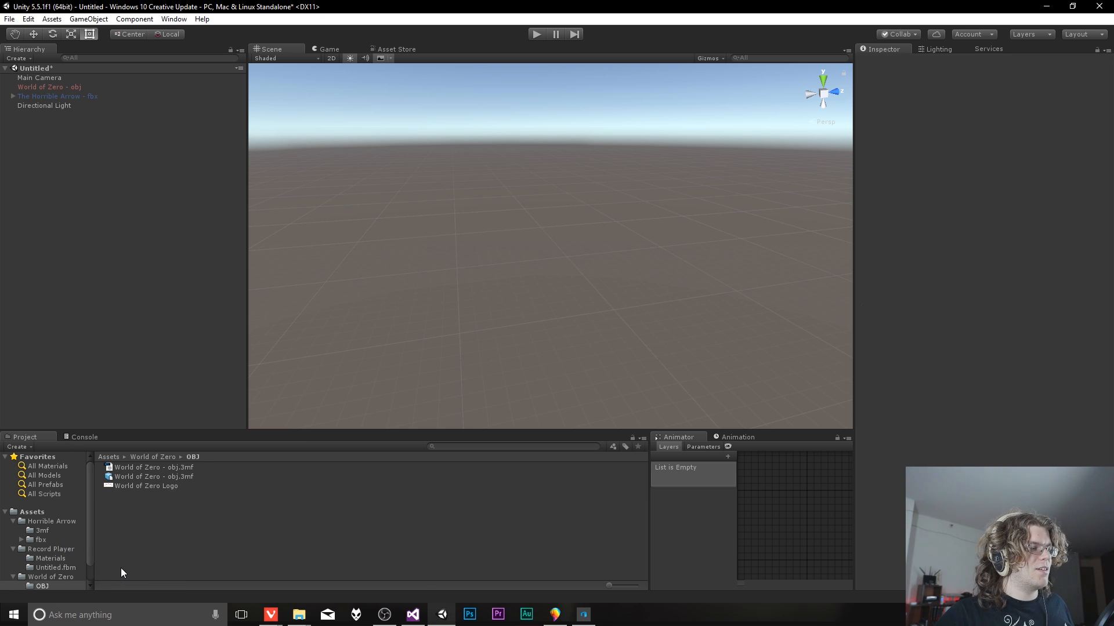
pyautogui.scroll(-2, 58, 556)
pyautogui.click(40, 575)
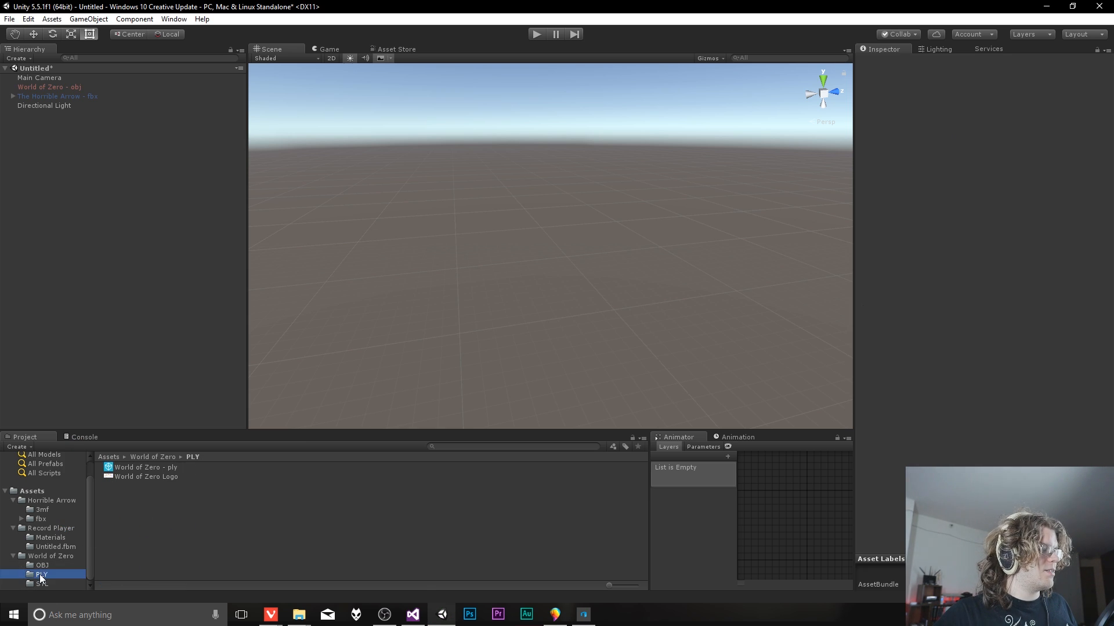
pyautogui.click(141, 468)
pyautogui.click(139, 475)
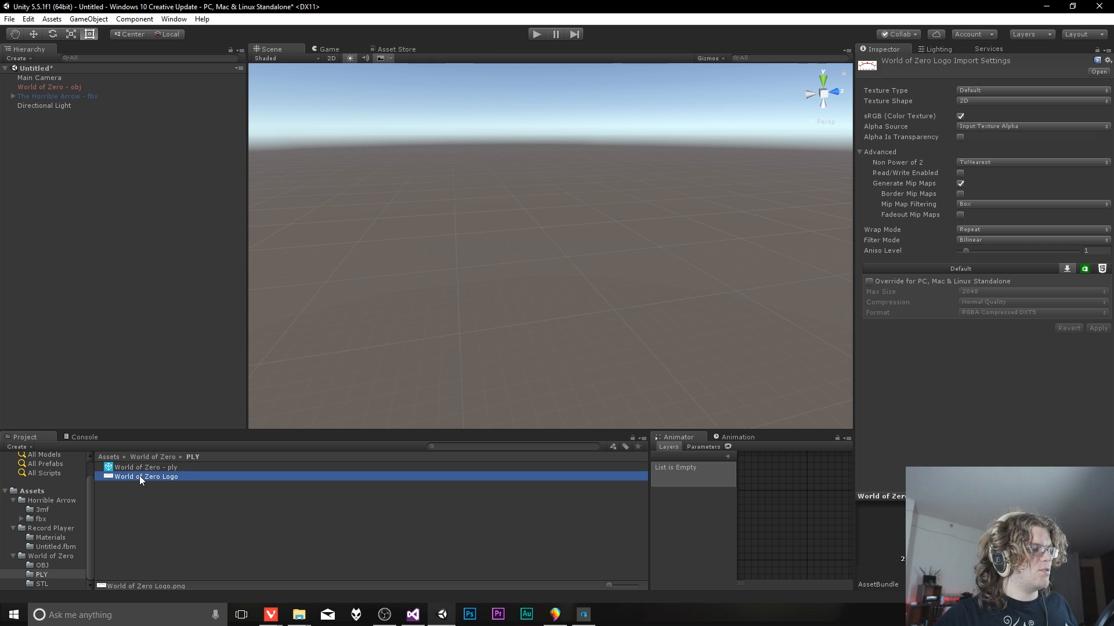
pyautogui.click(147, 468)
pyautogui.click(44, 584)
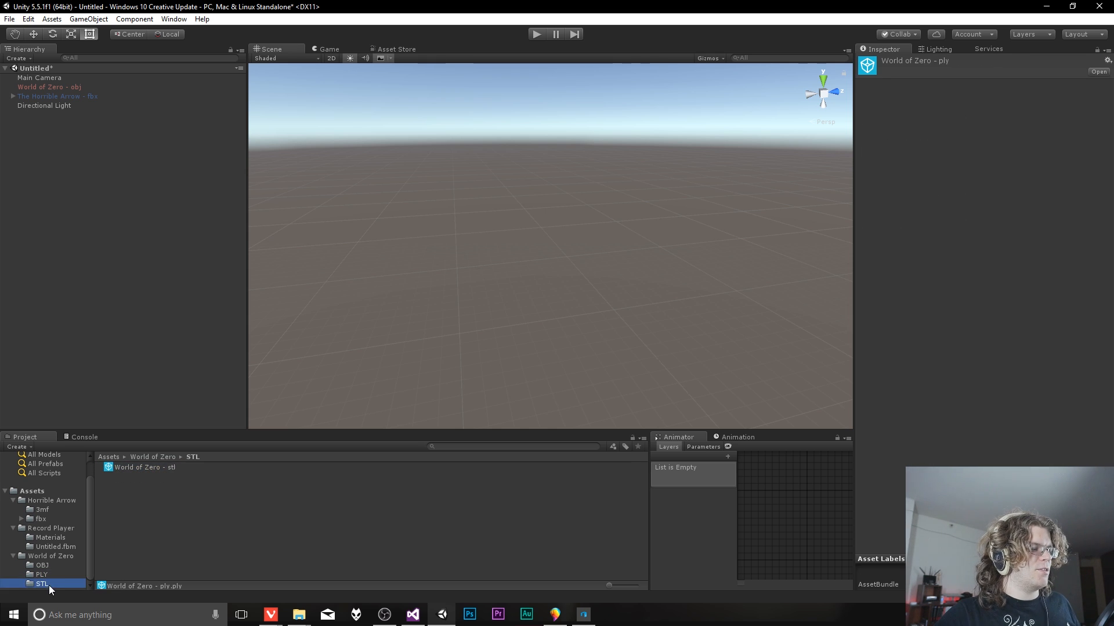
pyautogui.click(128, 469)
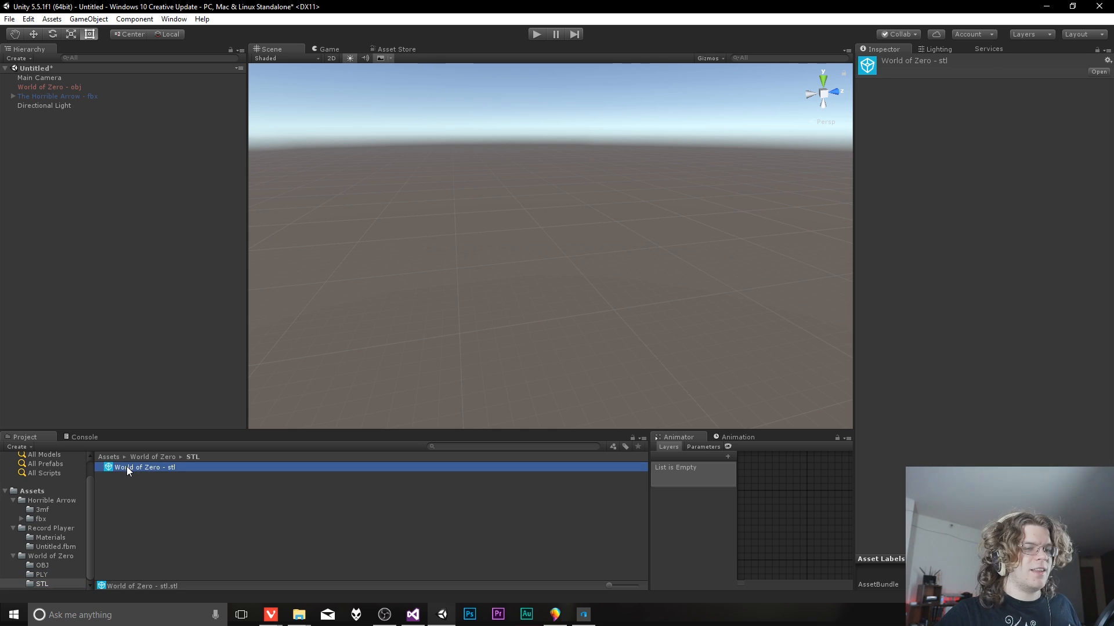
# Step: Check the files in the OBJ folder and place the World of Zero - obj.3mf model in the scene
pyautogui.click(42, 565)
pyautogui.click(174, 467)
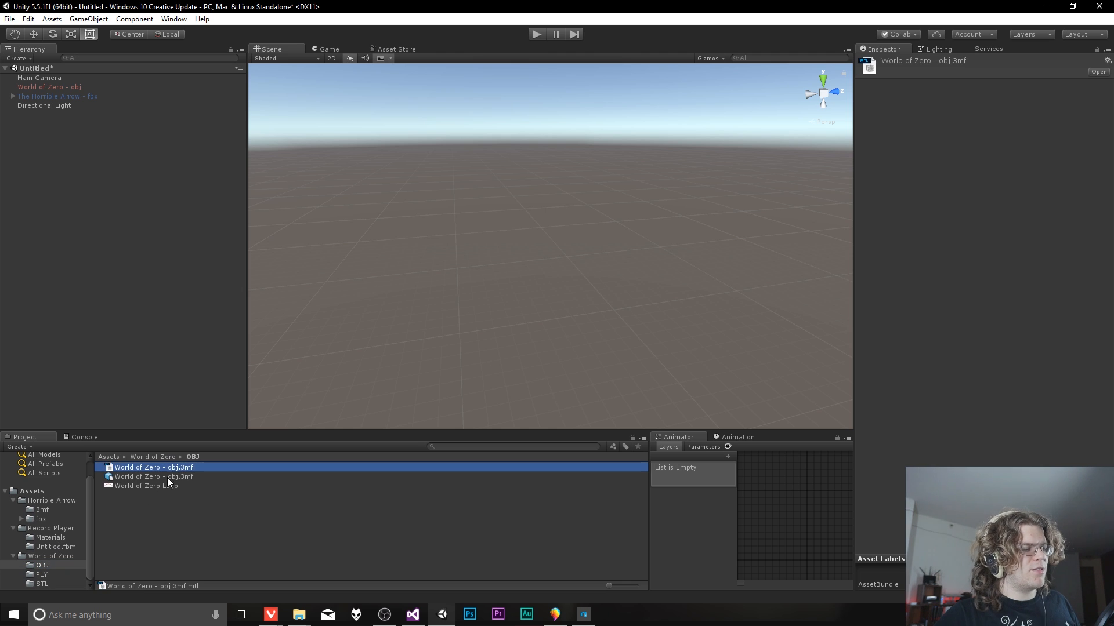
pyautogui.click(167, 477)
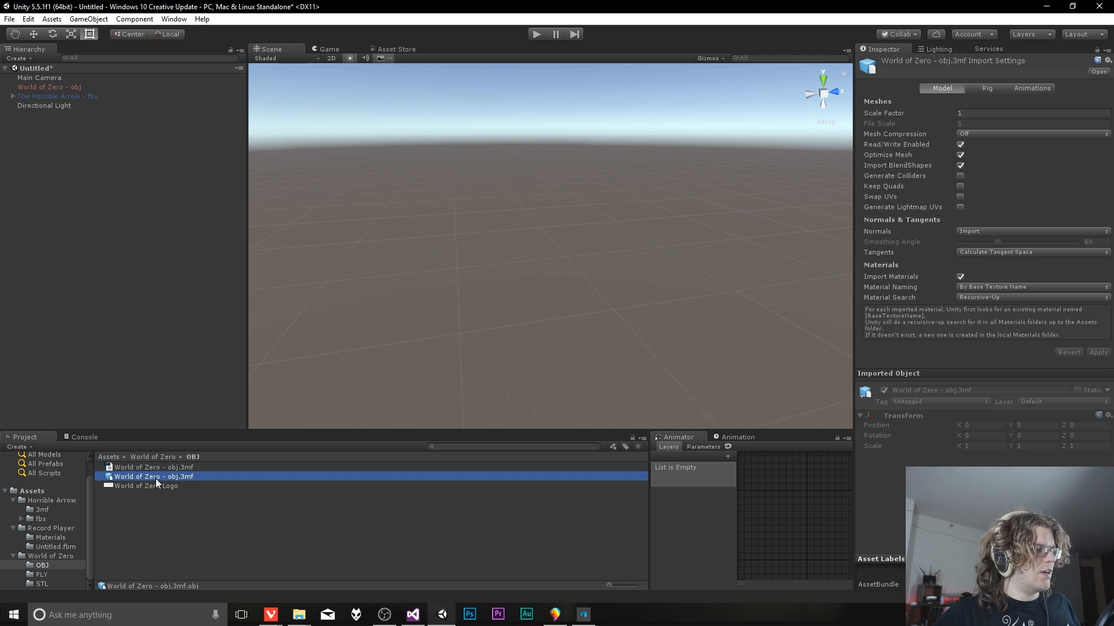
pyautogui.moveTo(155, 479); pyautogui.dragTo(573, 275)
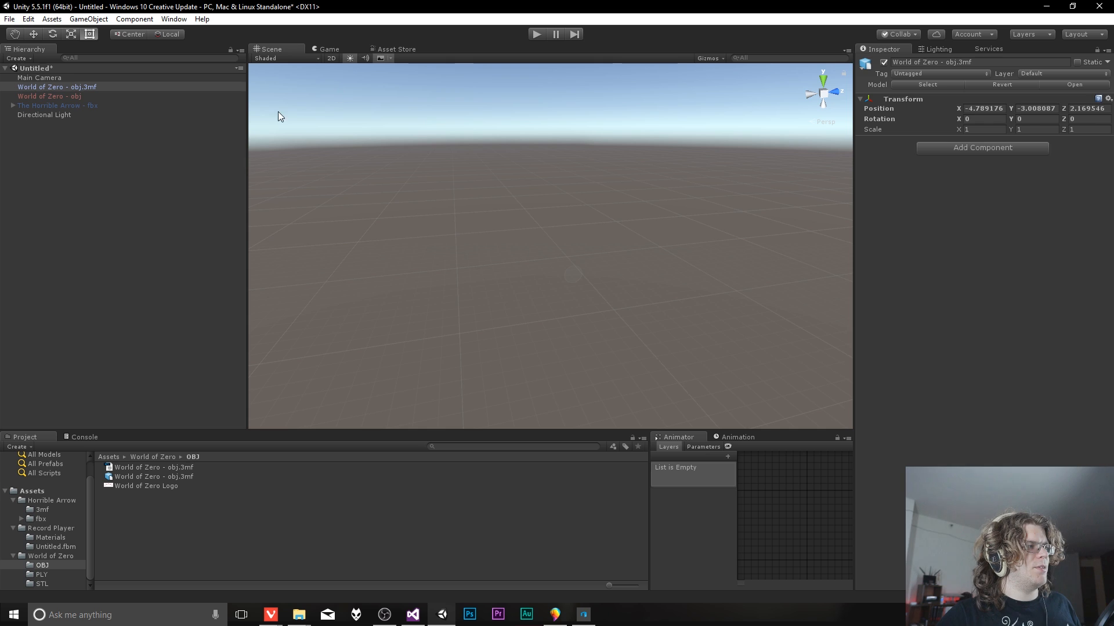
# Step: Delete the old World of Zero - obj object from the scene and inspect the newly placed World of Zero - obj.3mf object
pyautogui.click(64, 96)
pyautogui.press('Delete')
pyautogui.click(90, 88)
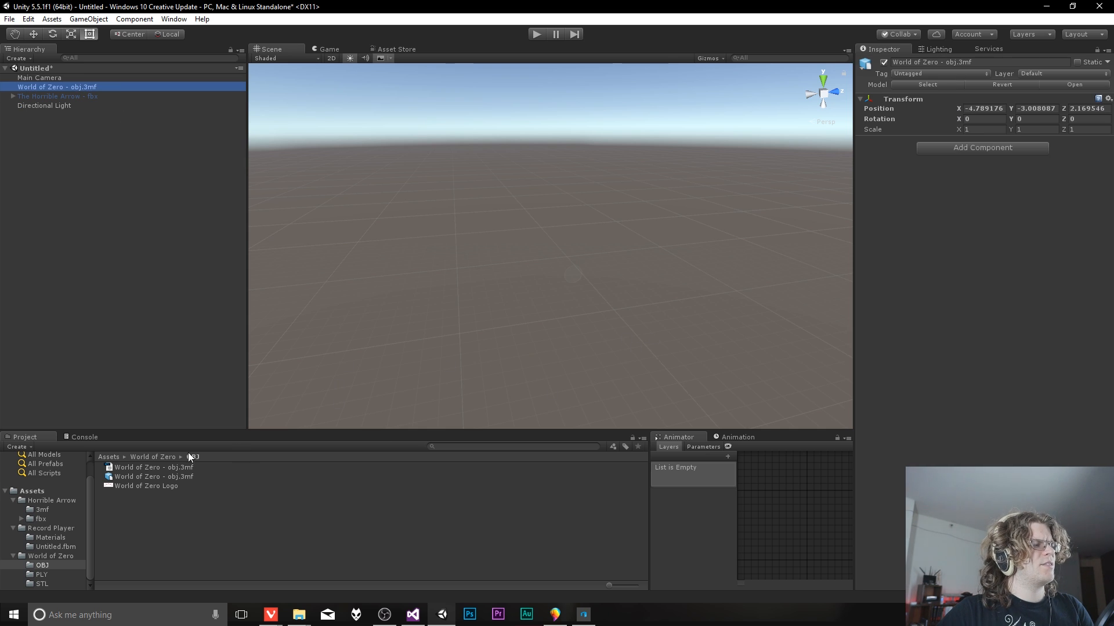
pyautogui.click(172, 470)
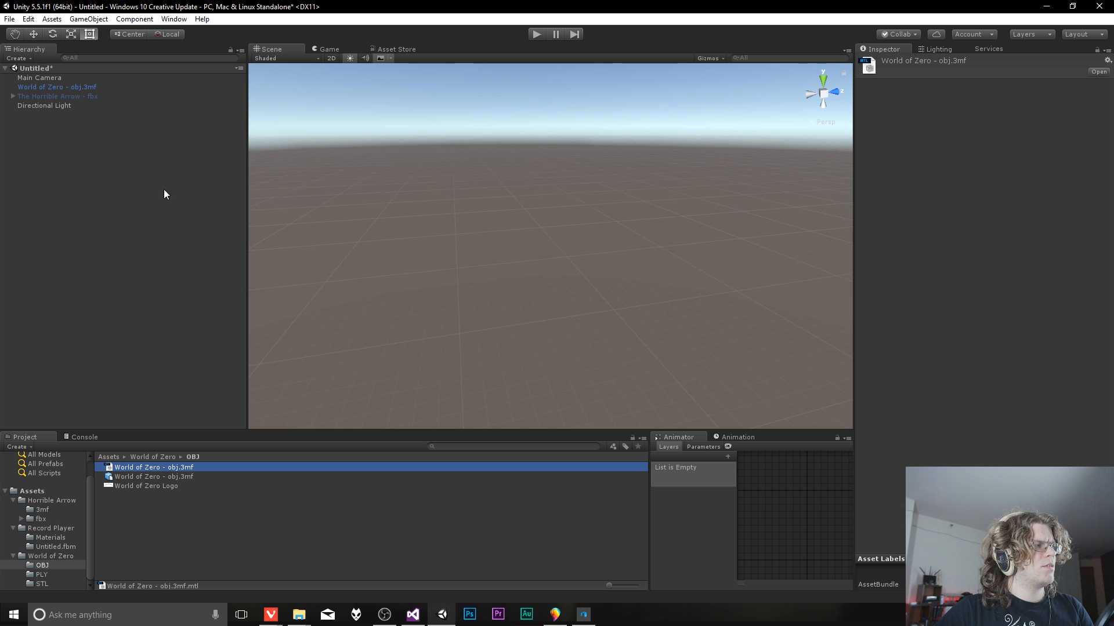
pyautogui.click(72, 79)
pyautogui.click(73, 87)
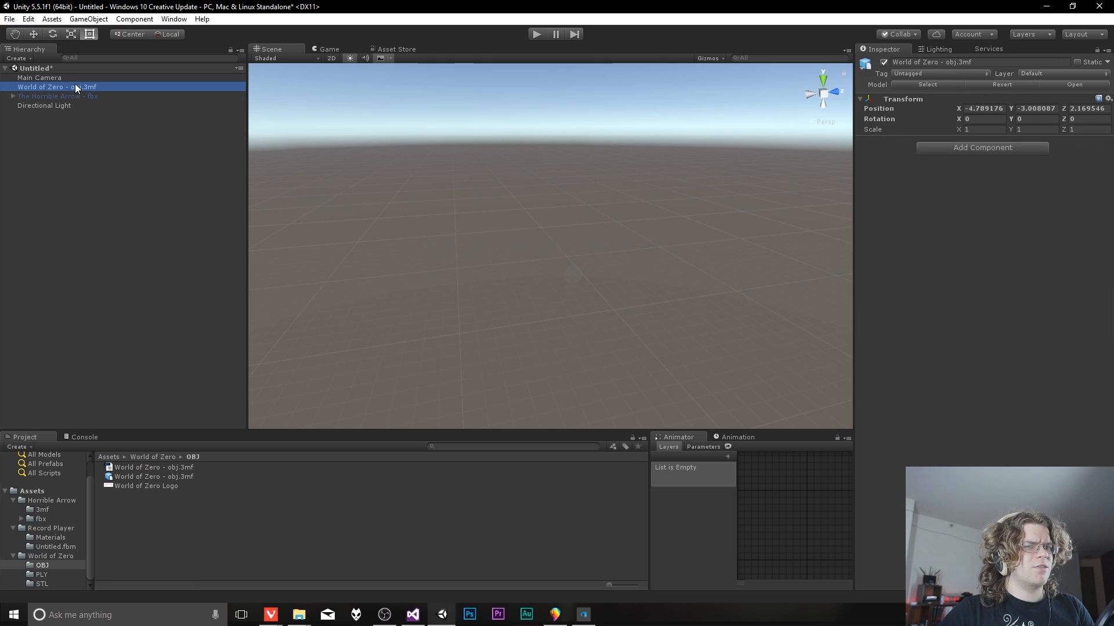
pyautogui.doubleClick(162, 477)
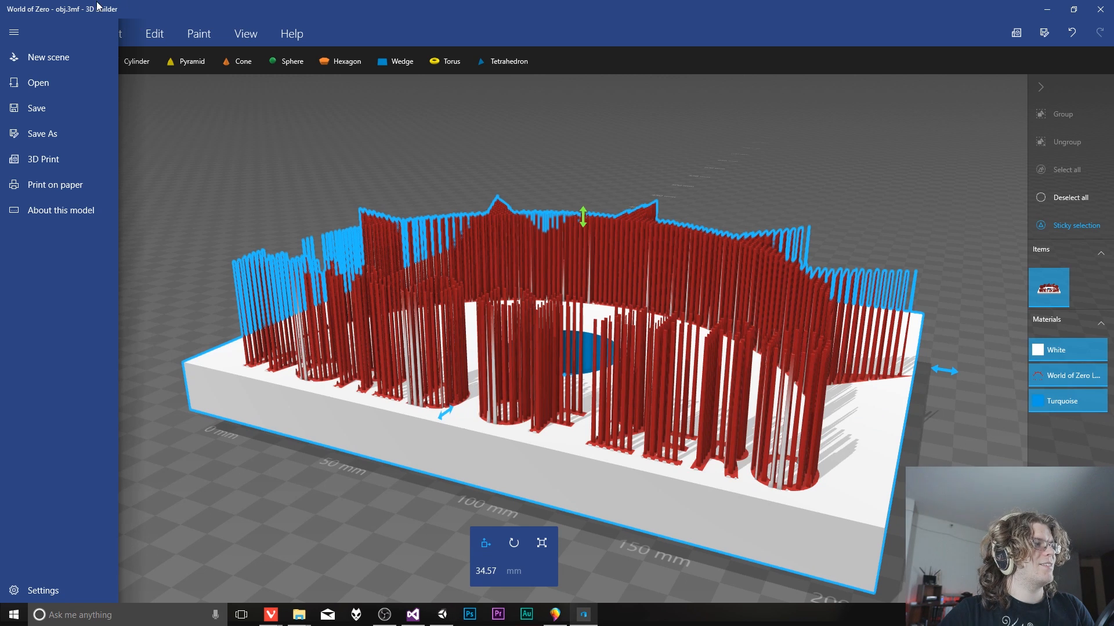
pyautogui.click(57, 135)
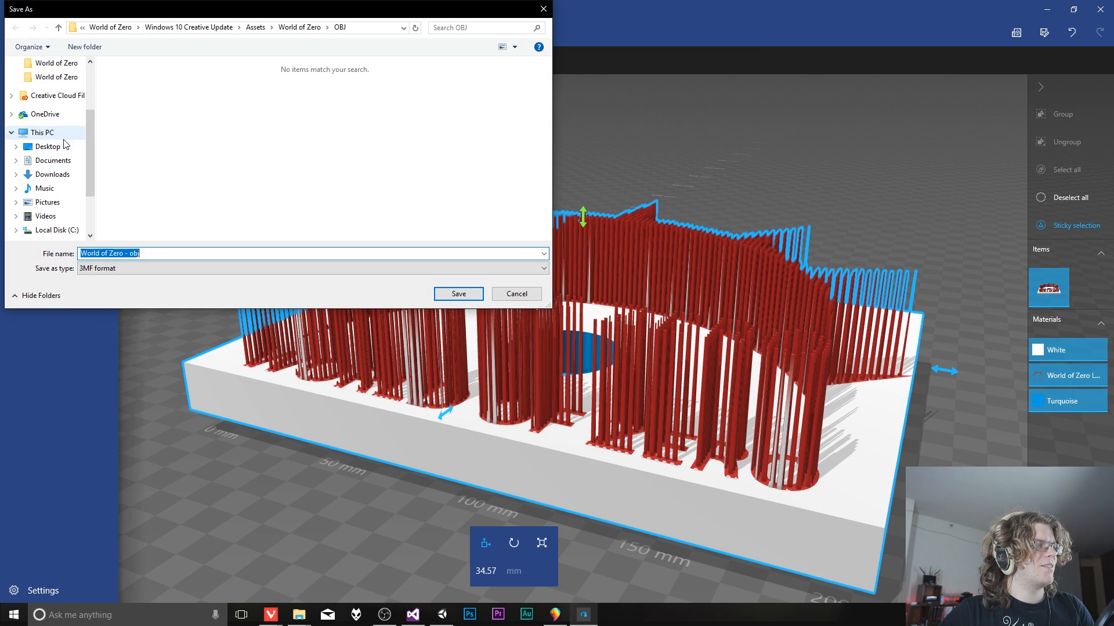
pyautogui.click(156, 269)
pyautogui.click(131, 299)
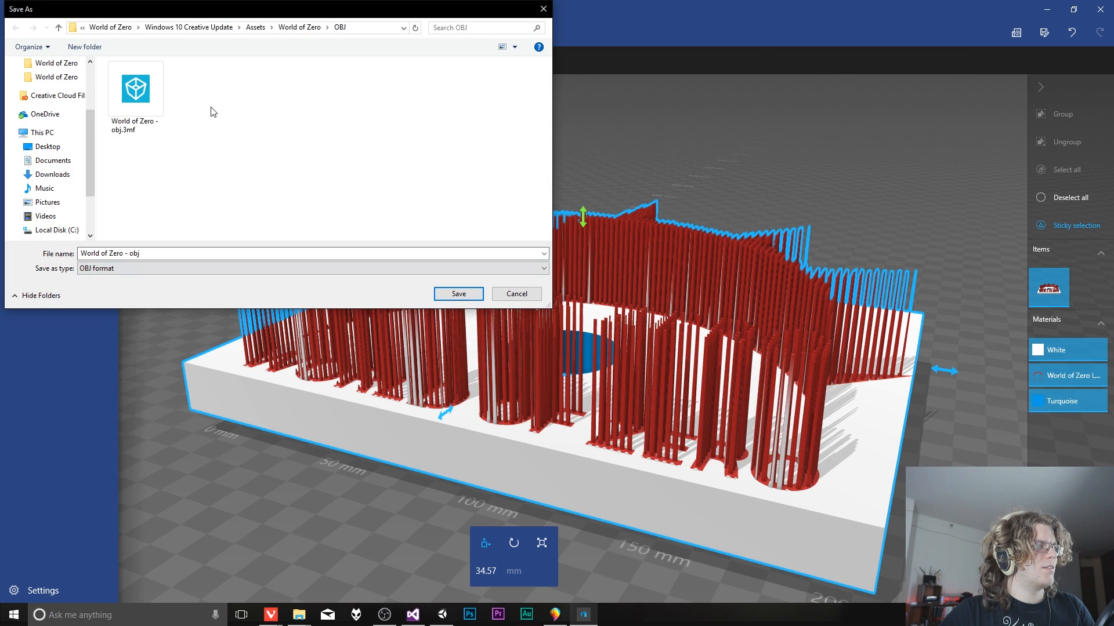
pyautogui.click(146, 120)
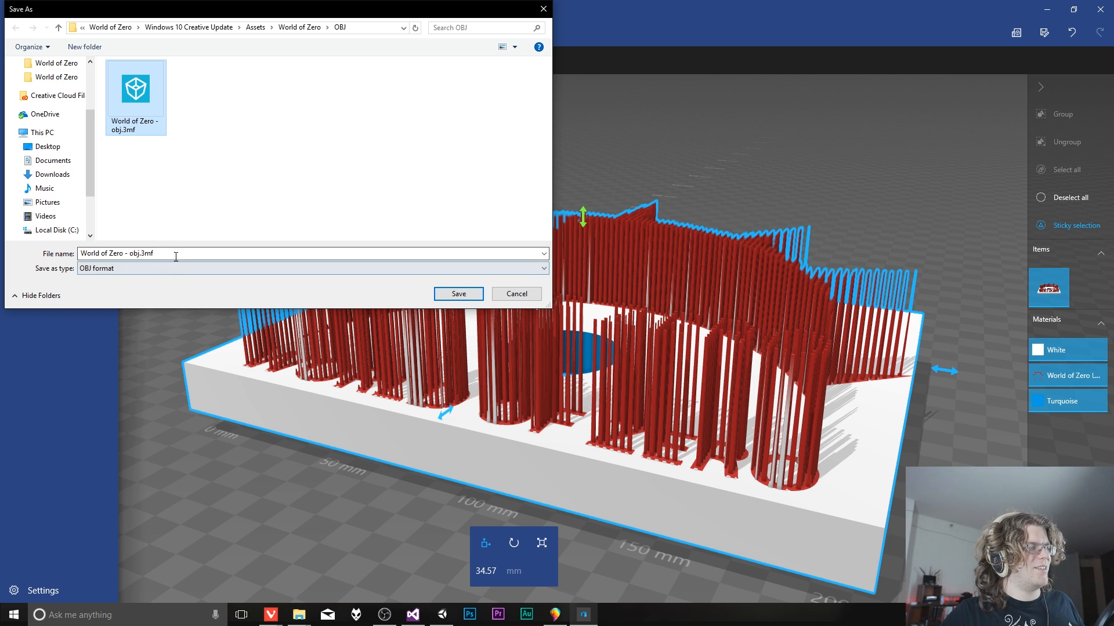
pyautogui.click(141, 255)
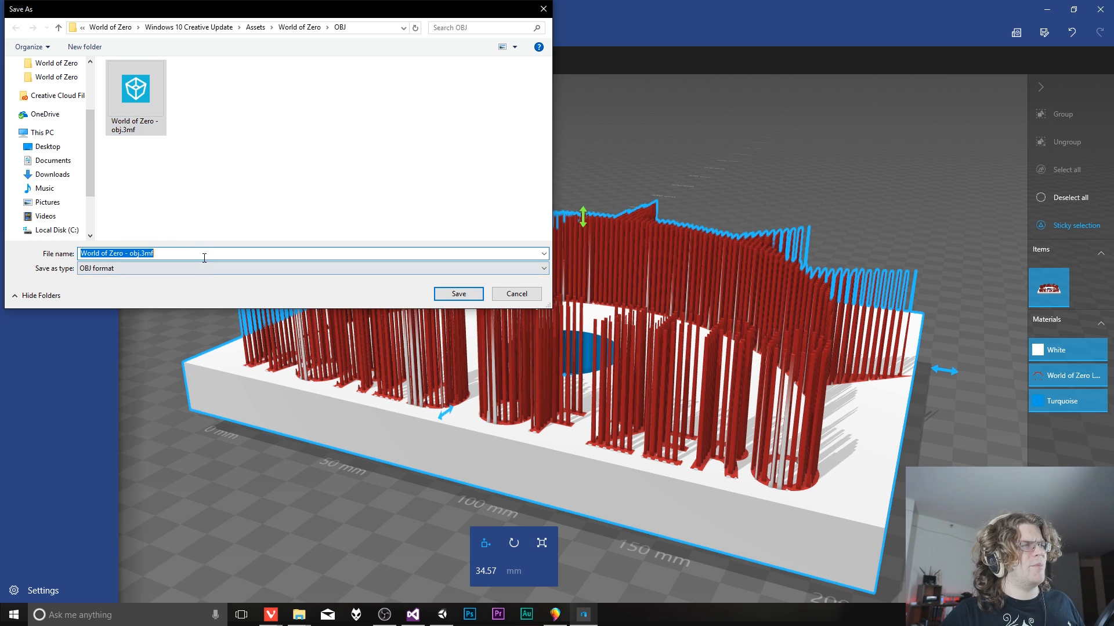
pyautogui.click(509, 294)
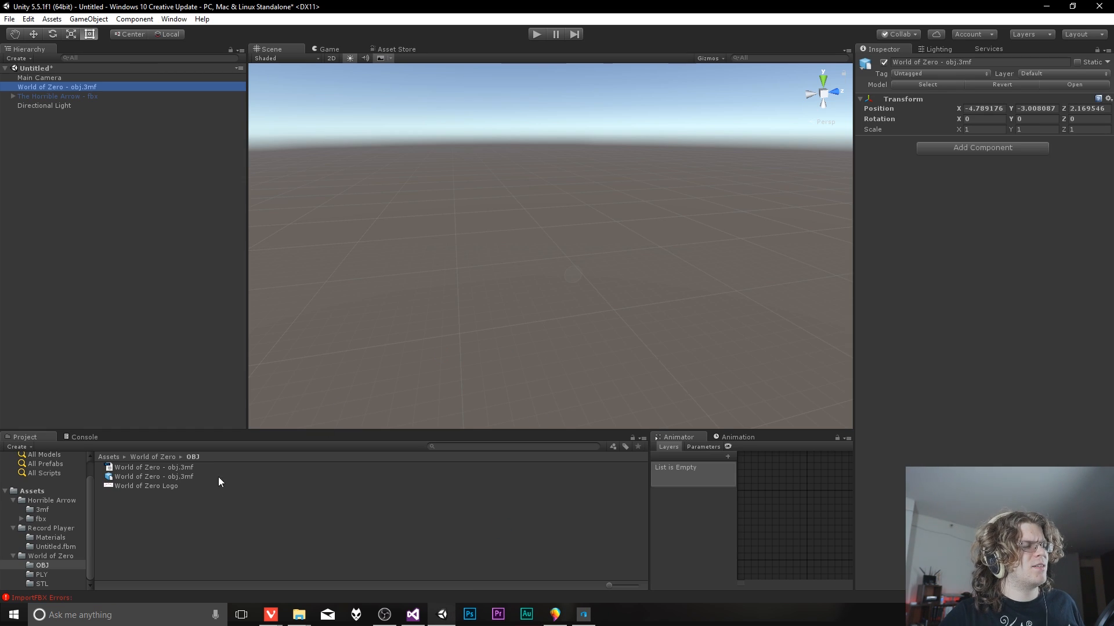
# Step: Switch to 3D Builder and save the model in 3MF format as World of Zero - obj in the World of Zero folder
pyautogui.click(180, 477)
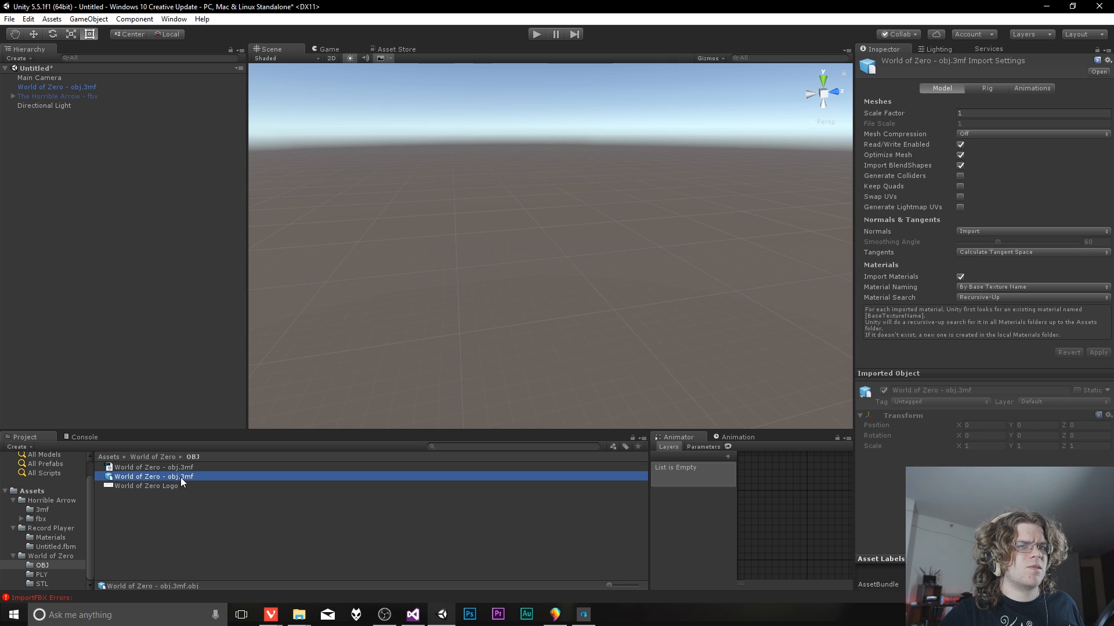
pyautogui.click(556, 614)
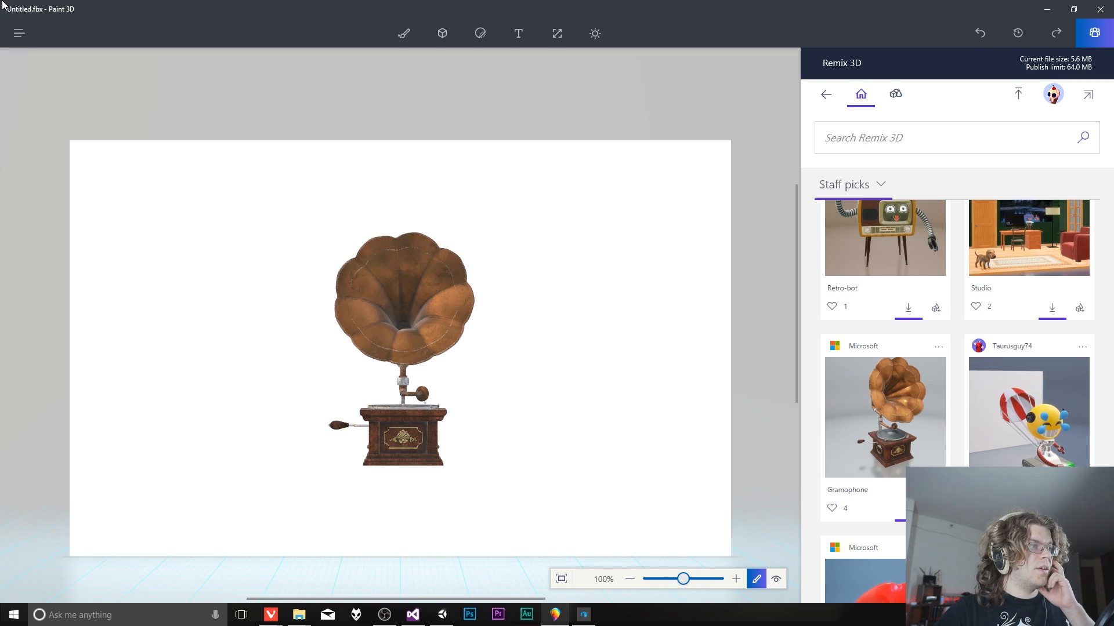
pyautogui.click(14, 43)
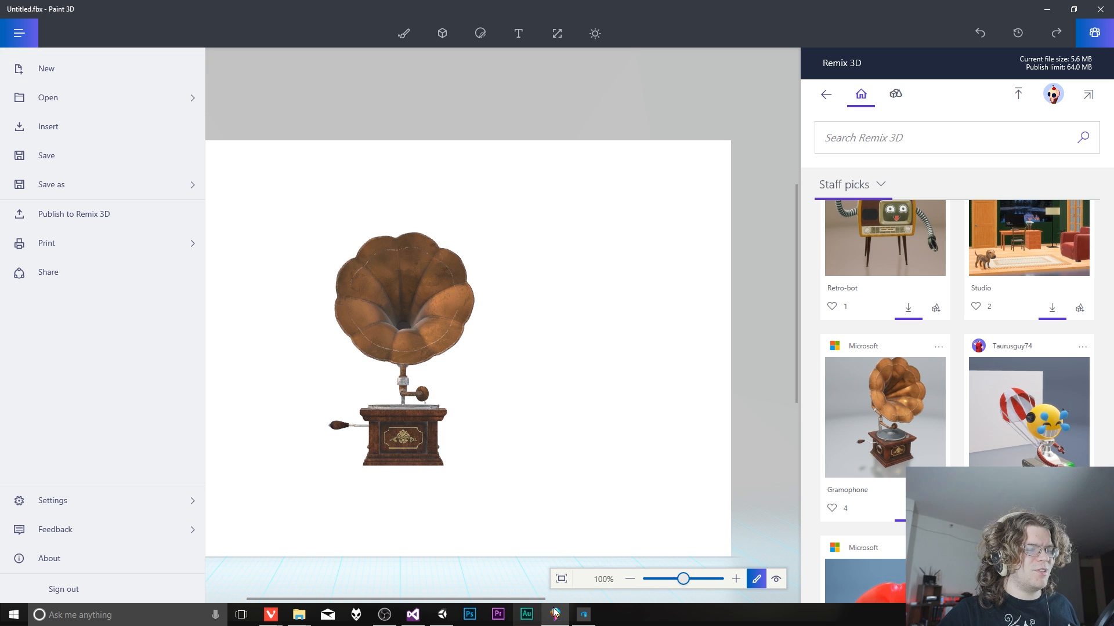
pyautogui.click(583, 614)
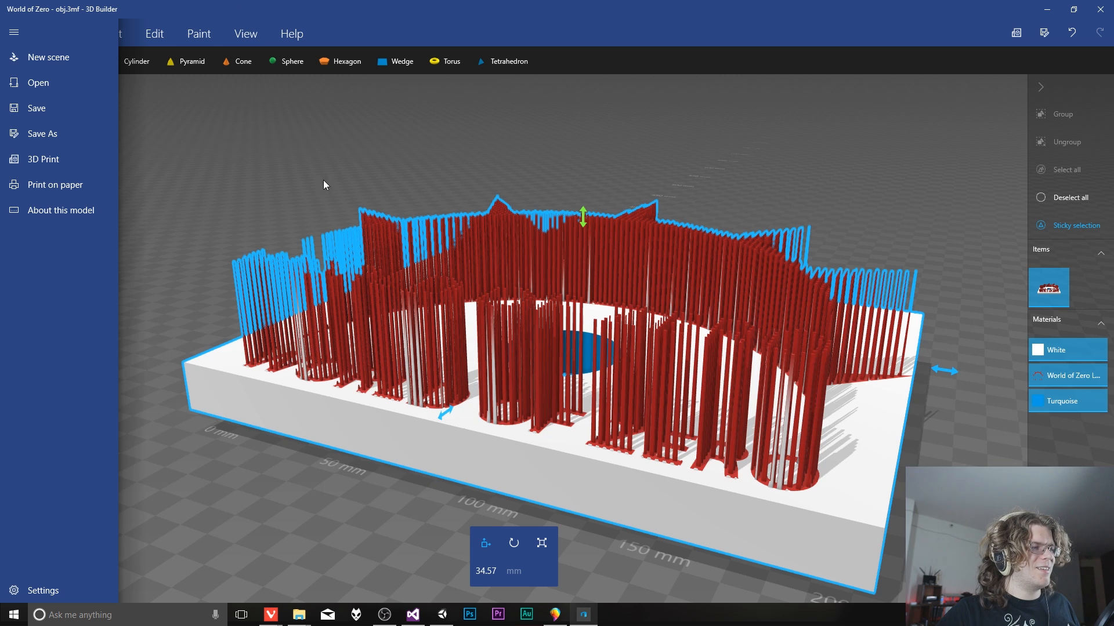
pyautogui.click(52, 141)
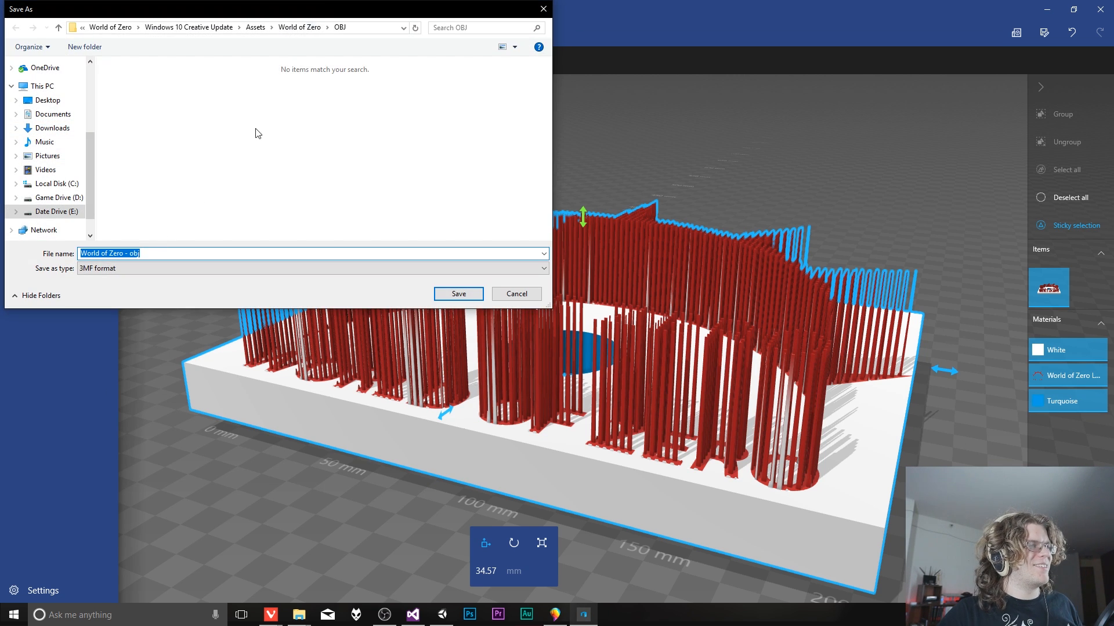
pyautogui.click(307, 28)
pyautogui.rightClick(248, 182)
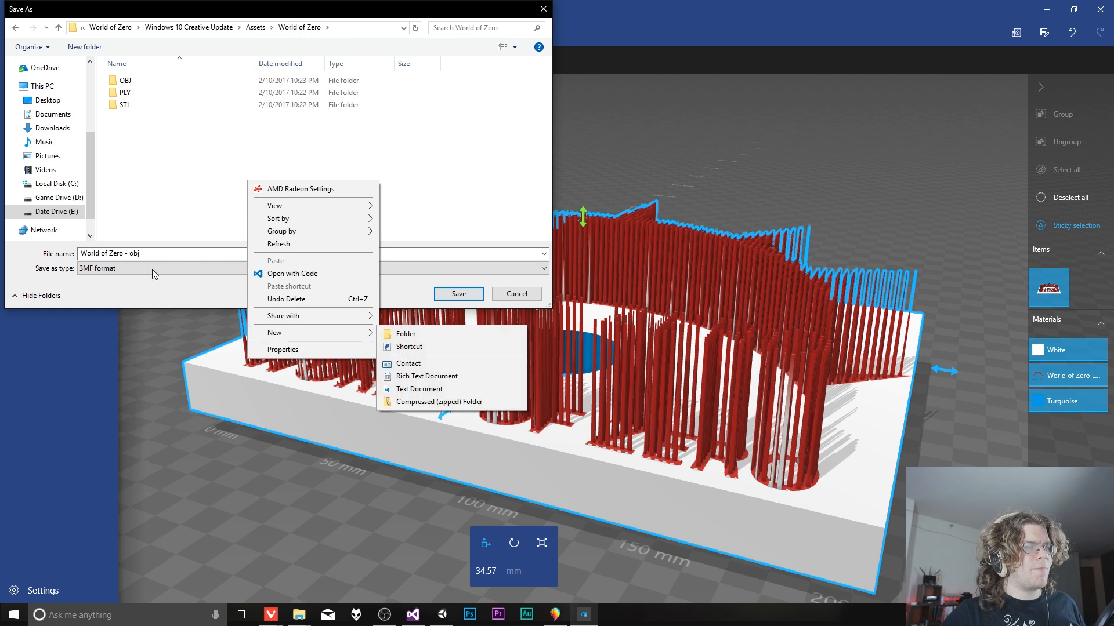
pyautogui.click(170, 229)
pyautogui.click(459, 294)
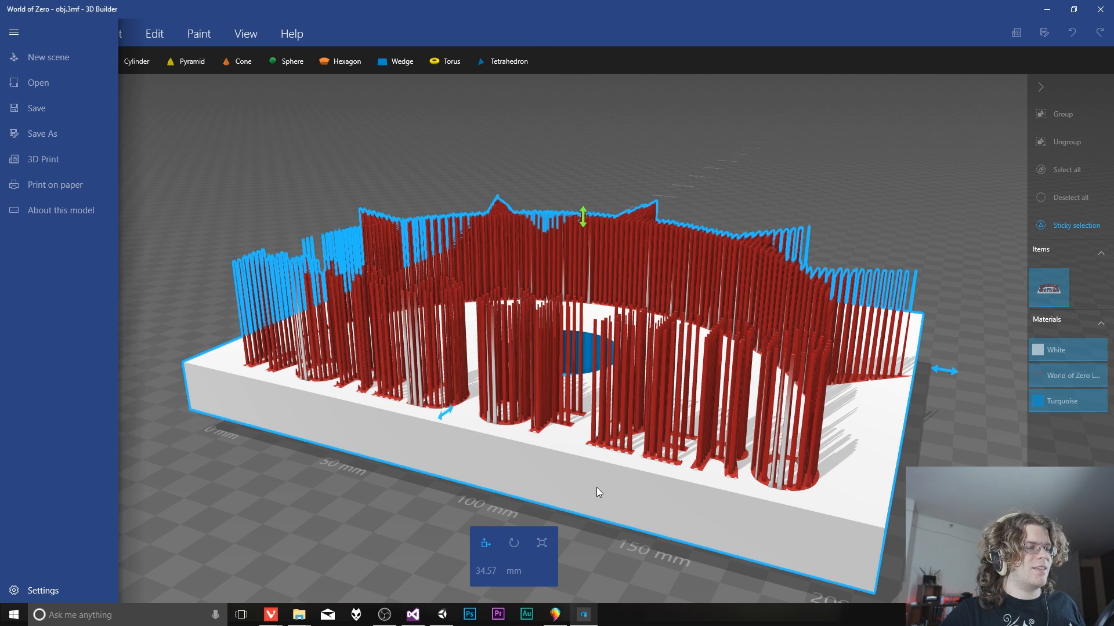
# Step: Switch to Paint 3D and delete the gramophone model from the canvas
pyautogui.click(555, 615)
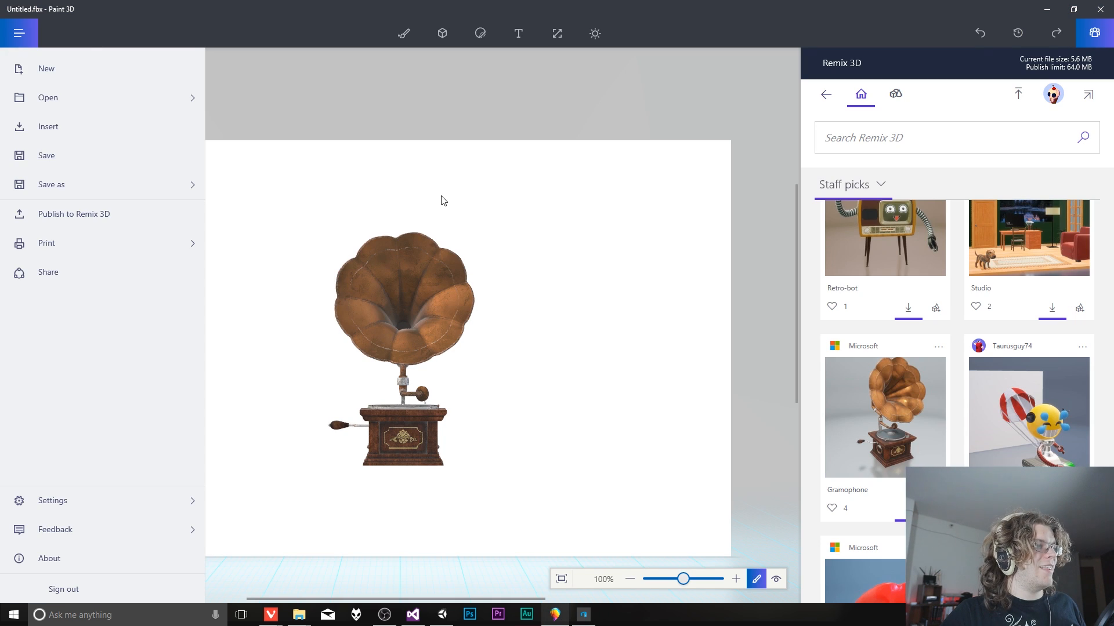
pyautogui.click(440, 270)
pyautogui.click(419, 293)
pyautogui.press('Delete')
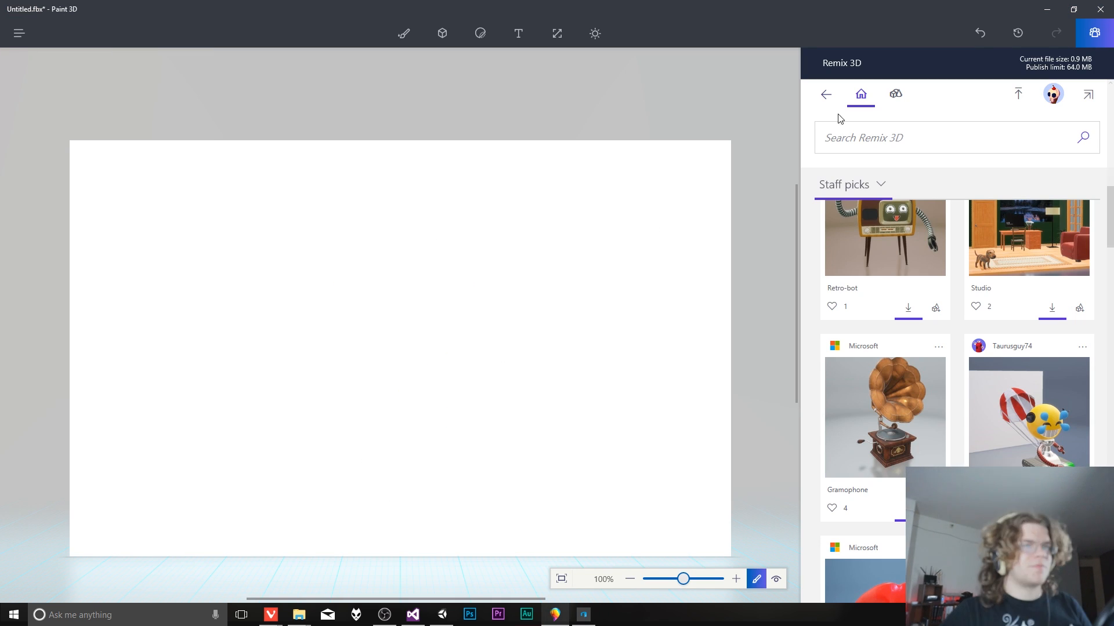
# Step: Open World of Zero - obj.3mf without saving the changes to Untitled.fbx
pyautogui.click(19, 33)
pyautogui.click(159, 97)
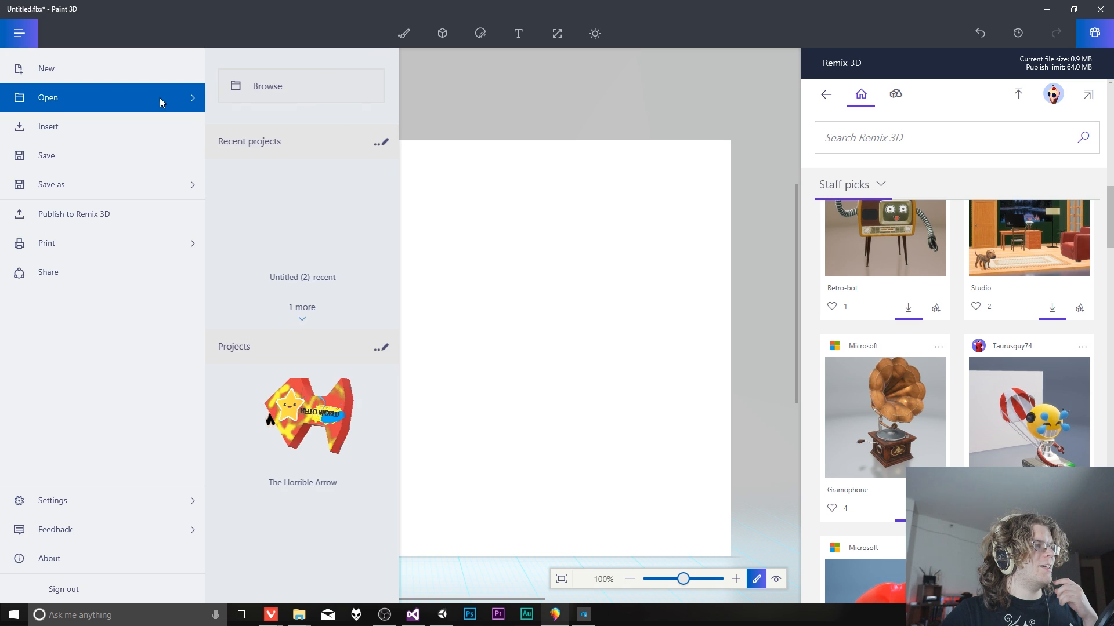
pyautogui.click(295, 90)
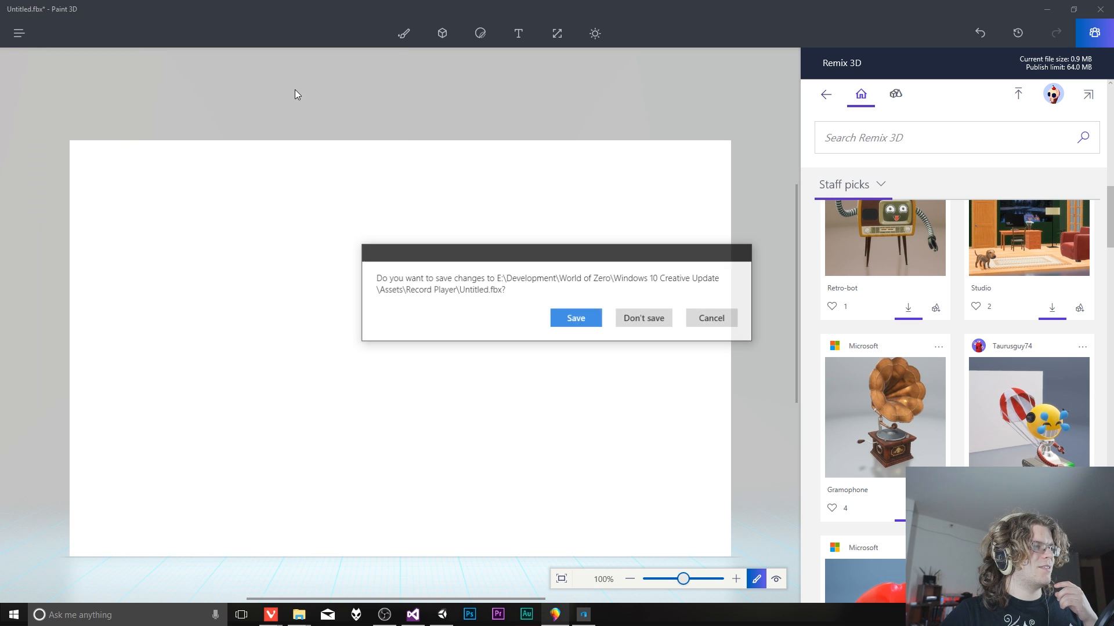
pyautogui.click(641, 320)
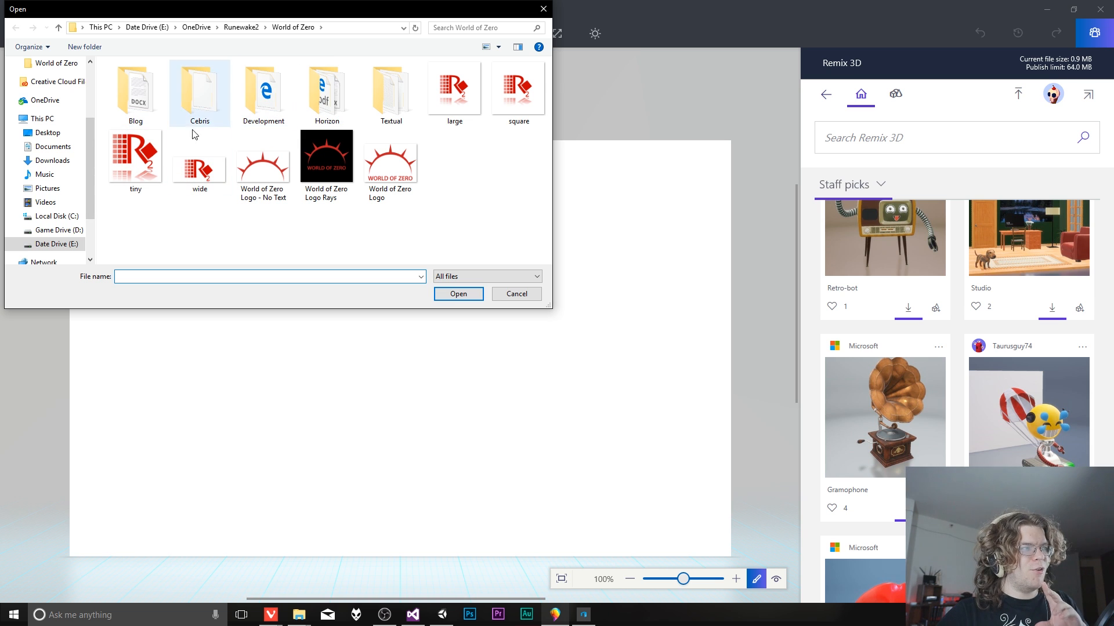
pyautogui.click(70, 244)
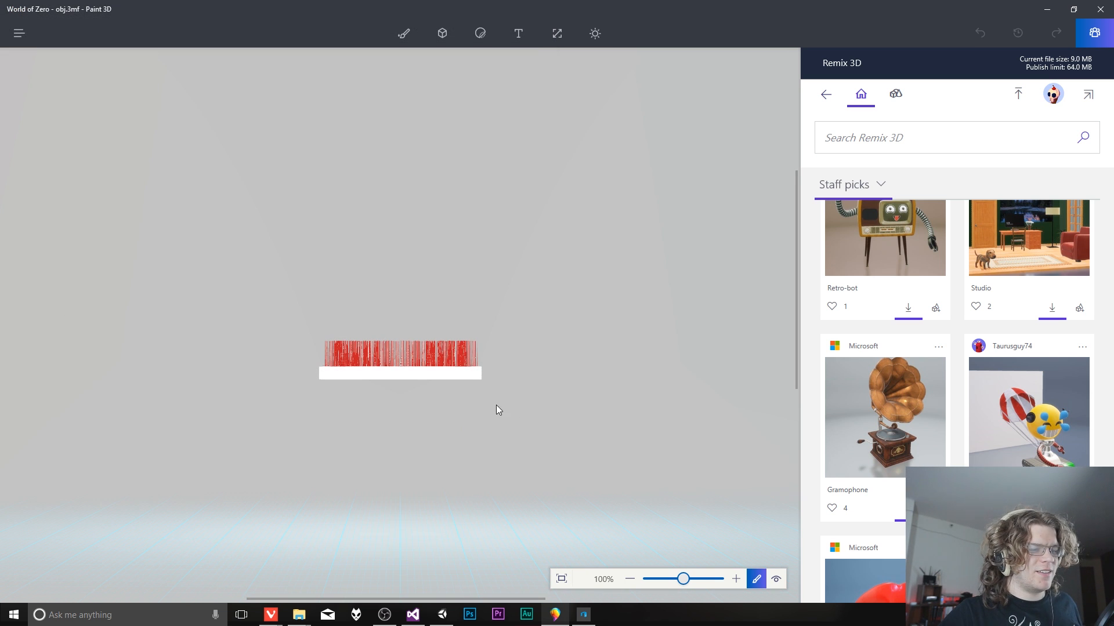
# Step: Examine the World of Zero model up close from several angles in the 3D view
pyautogui.click(776, 579)
pyautogui.moveTo(531, 404); pyautogui.dragTo(486, 407)
pyautogui.scroll(5, 486, 407)
pyautogui.scroll(10, 534, 471)
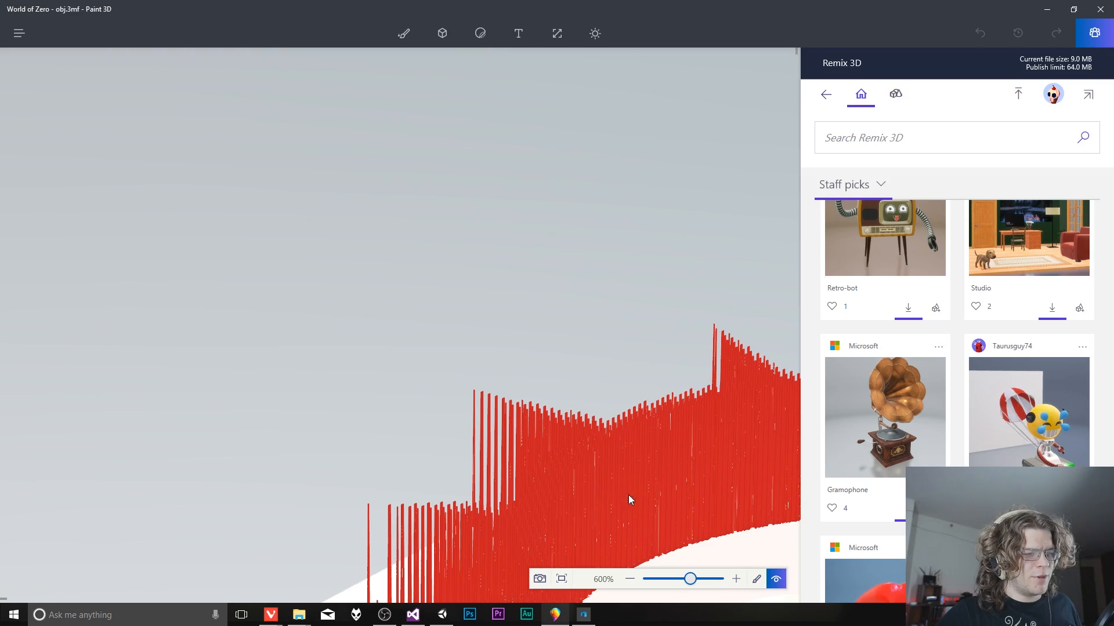
pyautogui.moveTo(650, 492); pyautogui.dragTo(285, 216)
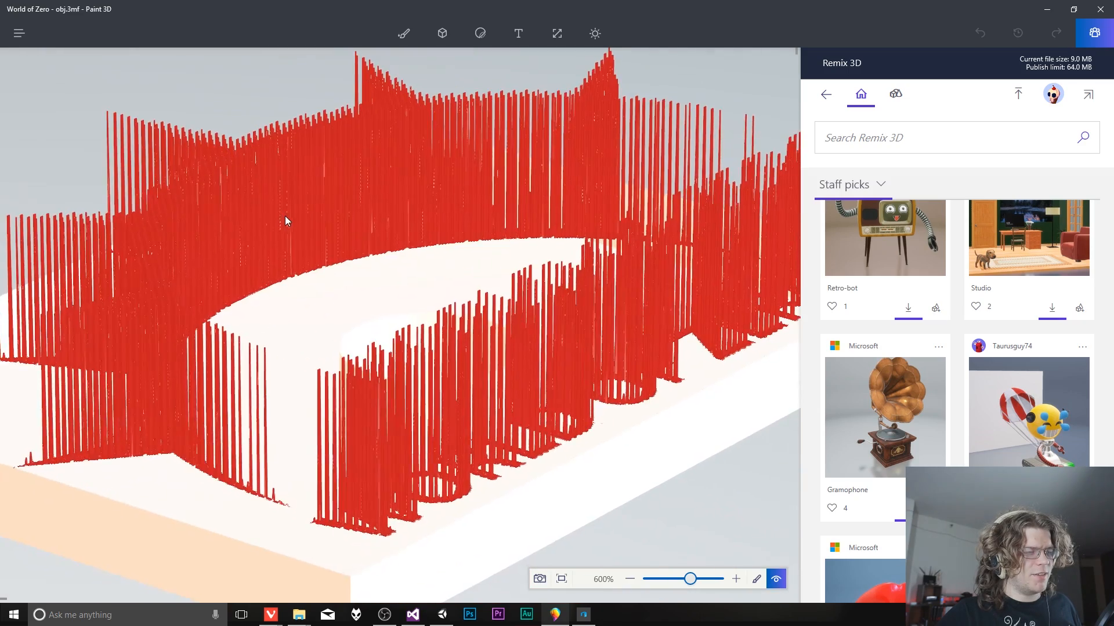
pyautogui.moveTo(509, 352); pyautogui.dragTo(433, 365)
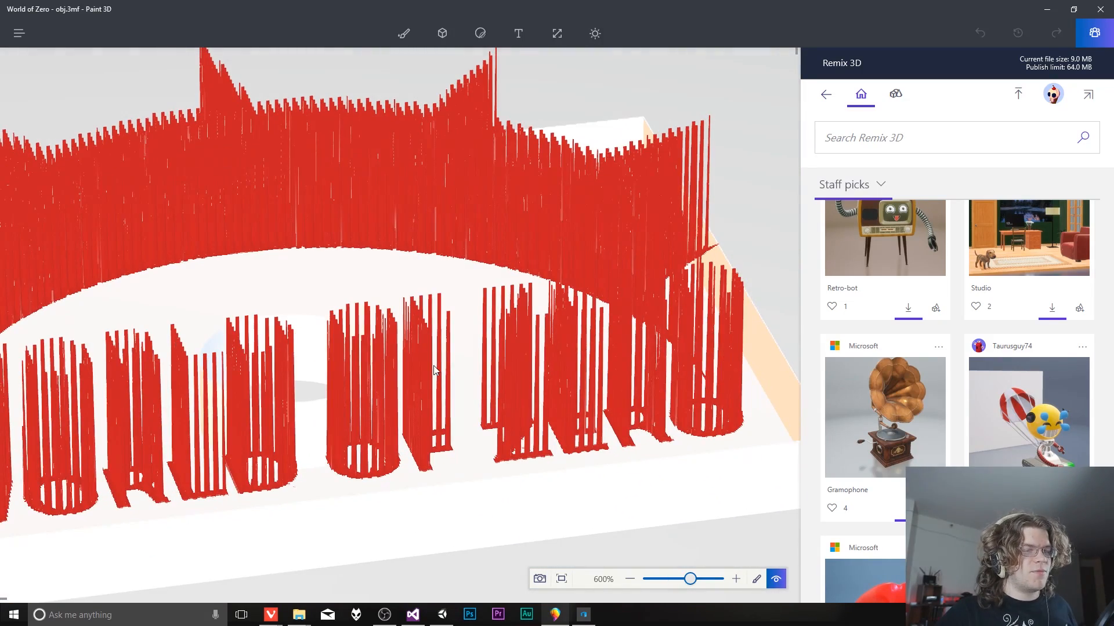
# Step: Apply the Stratus lighting filter and examine the model in the 3D view
pyautogui.click(595, 33)
pyautogui.click(1044, 248)
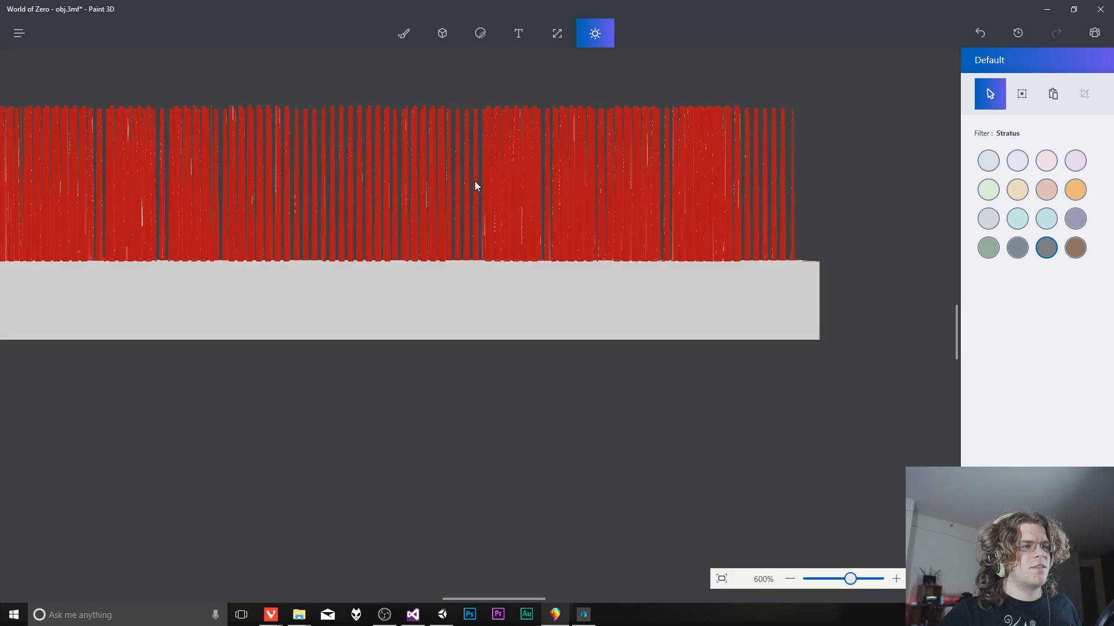
pyautogui.moveTo(475, 181); pyautogui.dragTo(769, 380, button='middle')
pyautogui.click(721, 579)
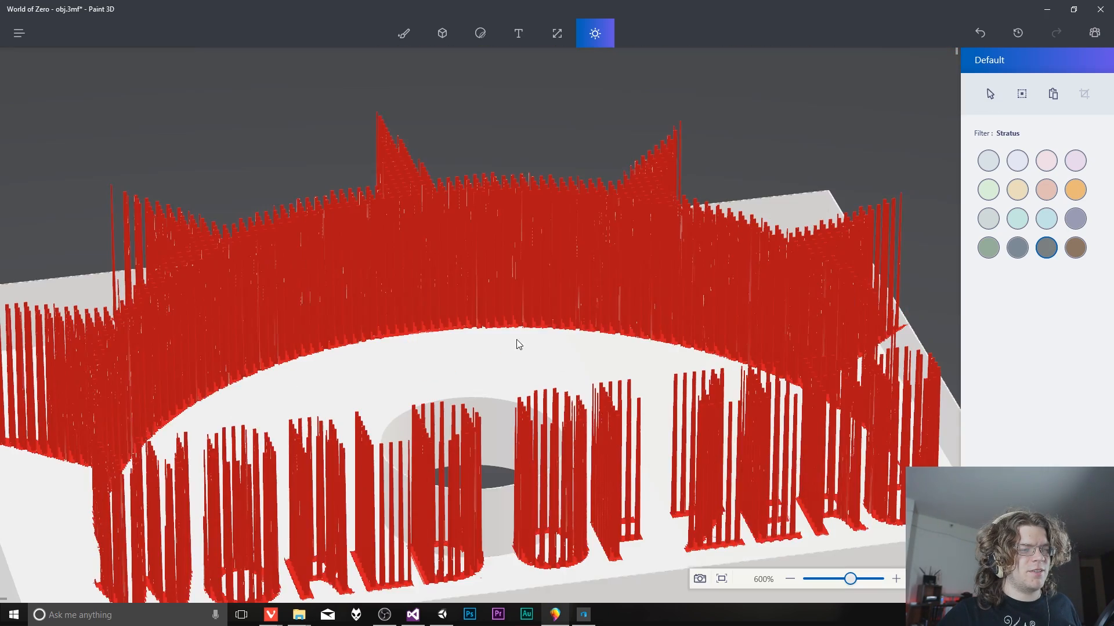
pyautogui.moveTo(515, 340); pyautogui.dragTo(512, 395)
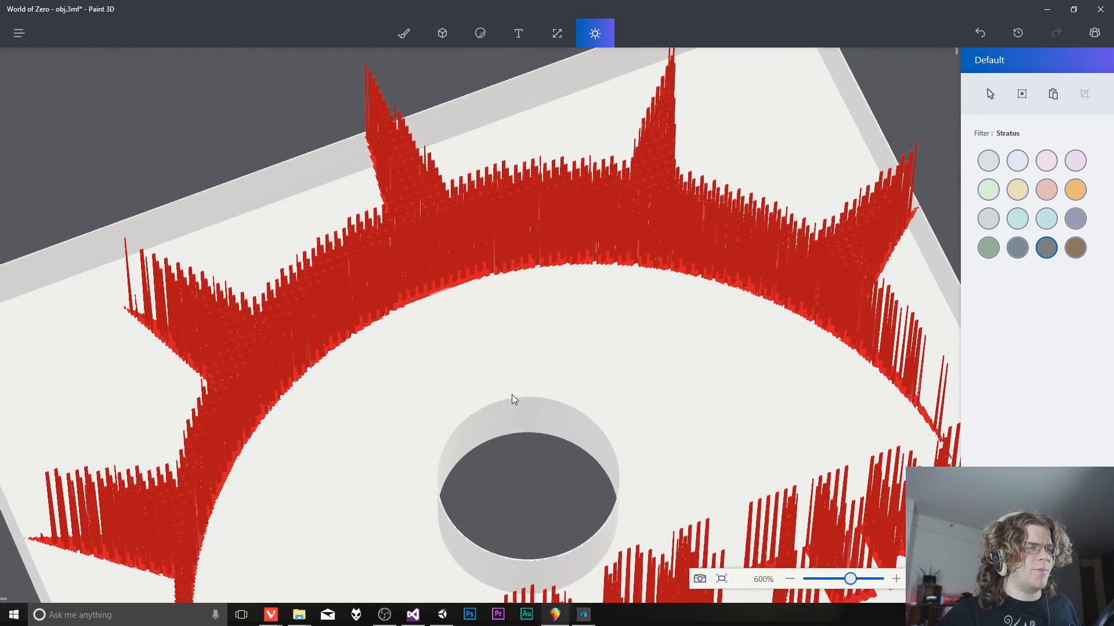
# Step: Start exporting the model and create a folder named FBX inside Assets > World of Zero as the destination
pyautogui.click(20, 36)
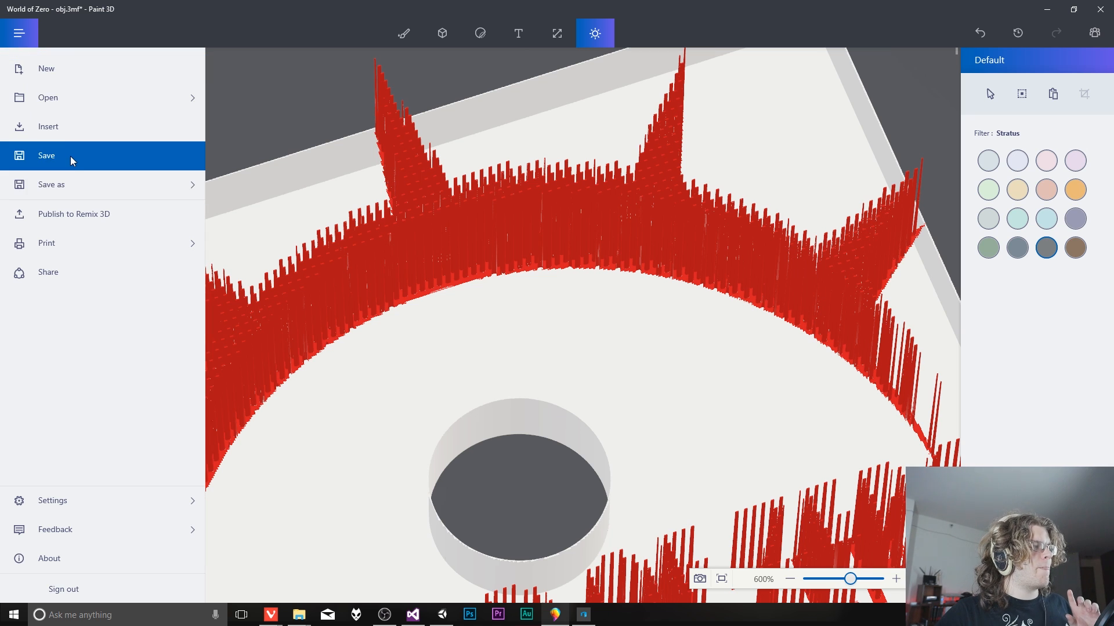
pyautogui.click(68, 184)
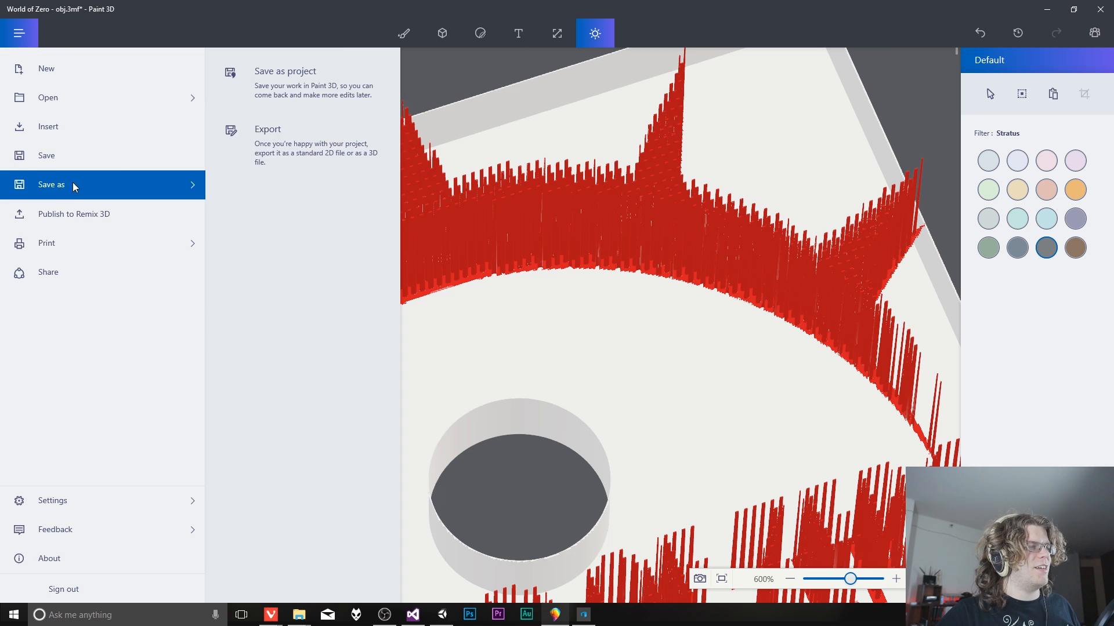
pyautogui.click(308, 149)
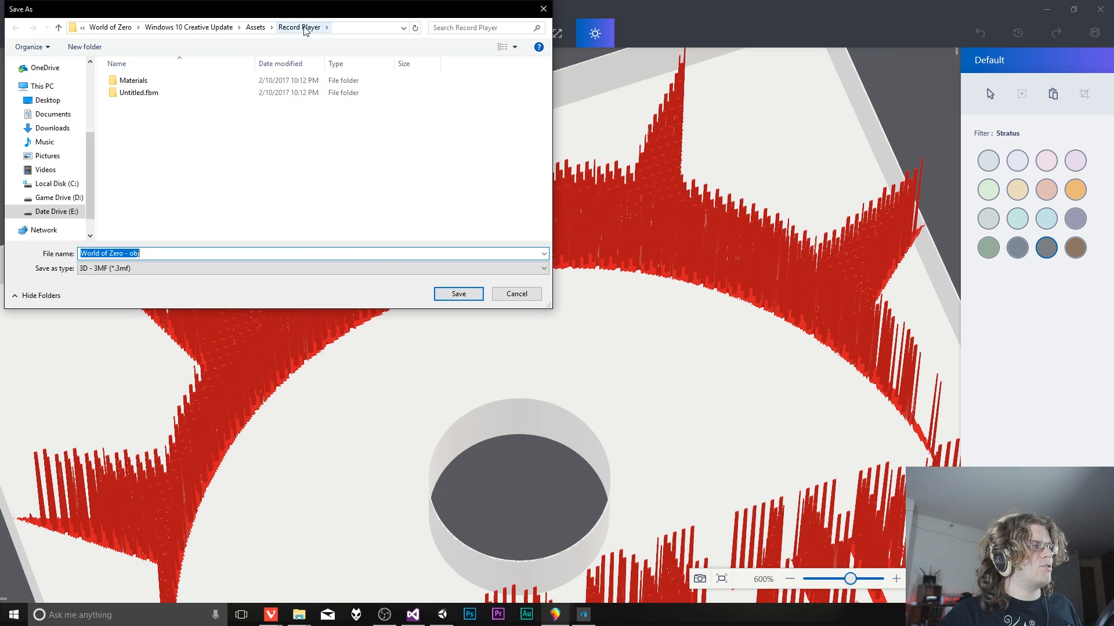
pyautogui.click(255, 27)
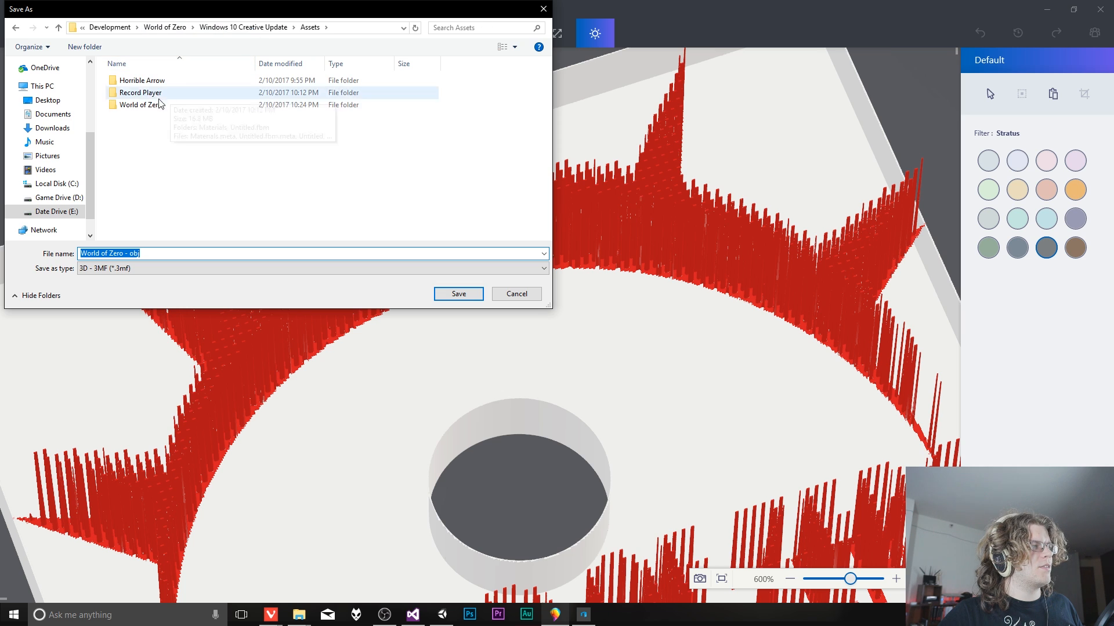
pyautogui.doubleClick(142, 92)
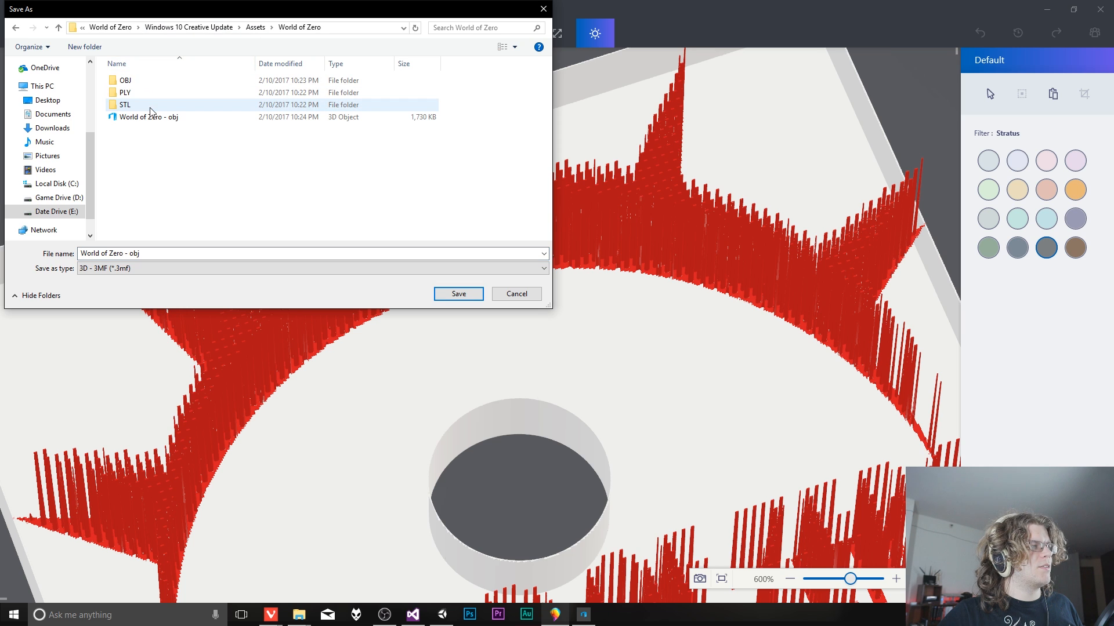
pyautogui.rightClick(169, 203)
pyautogui.moveTo(230, 359)
pyautogui.click(324, 352)
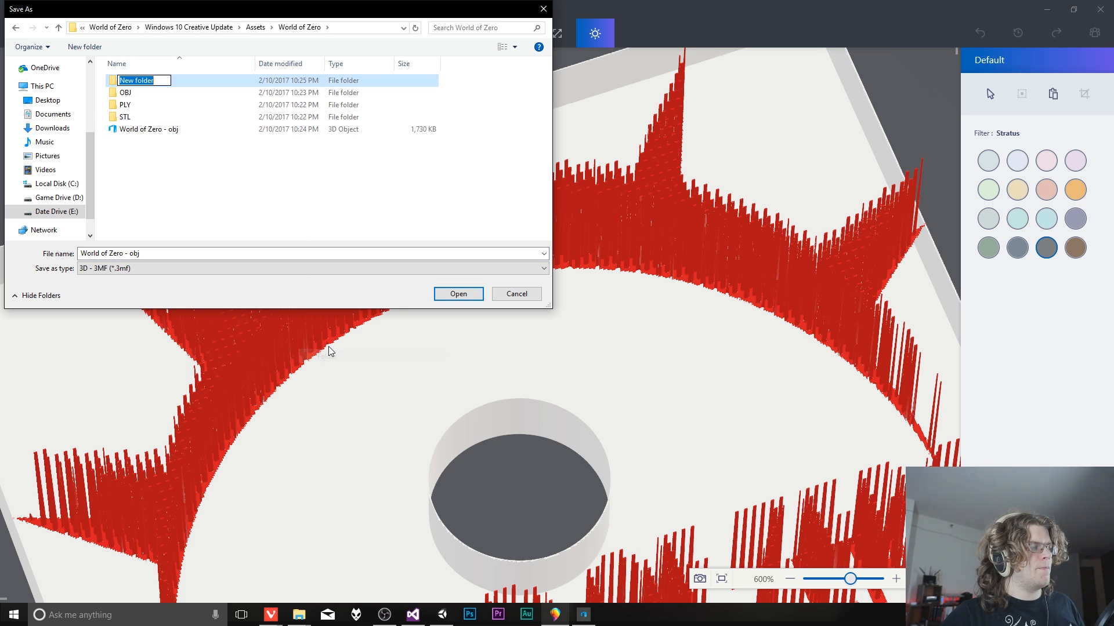
pyautogui.write('FBX')
pyautogui.press('Return')
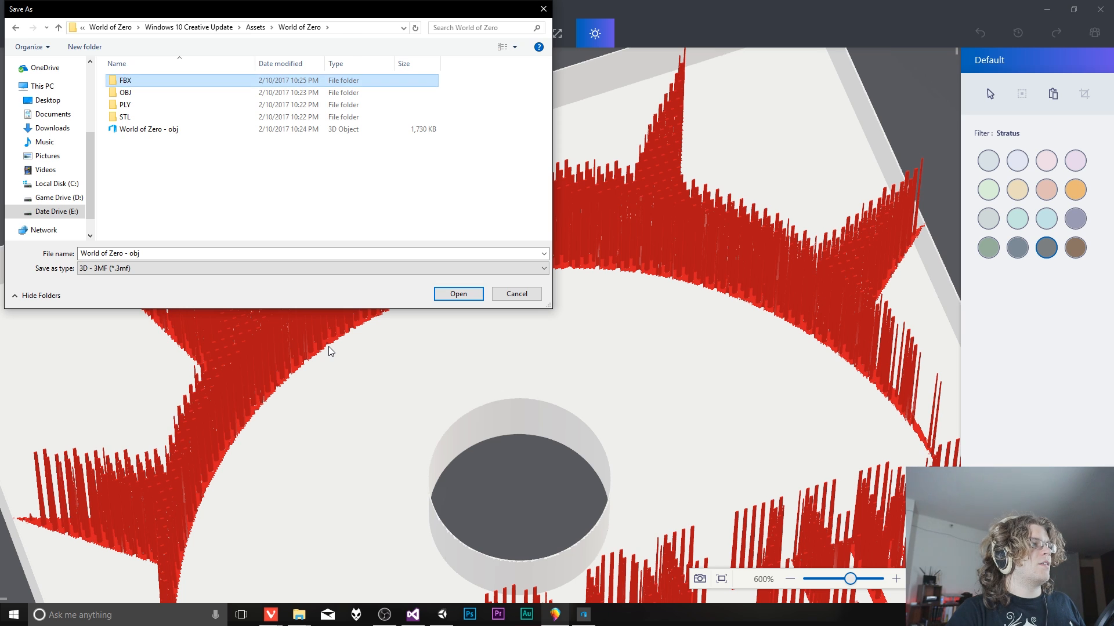
pyautogui.press('Return')
# Step: Export the model in 3D - FBX format as World of Zero - fbx
pyautogui.click(311, 269)
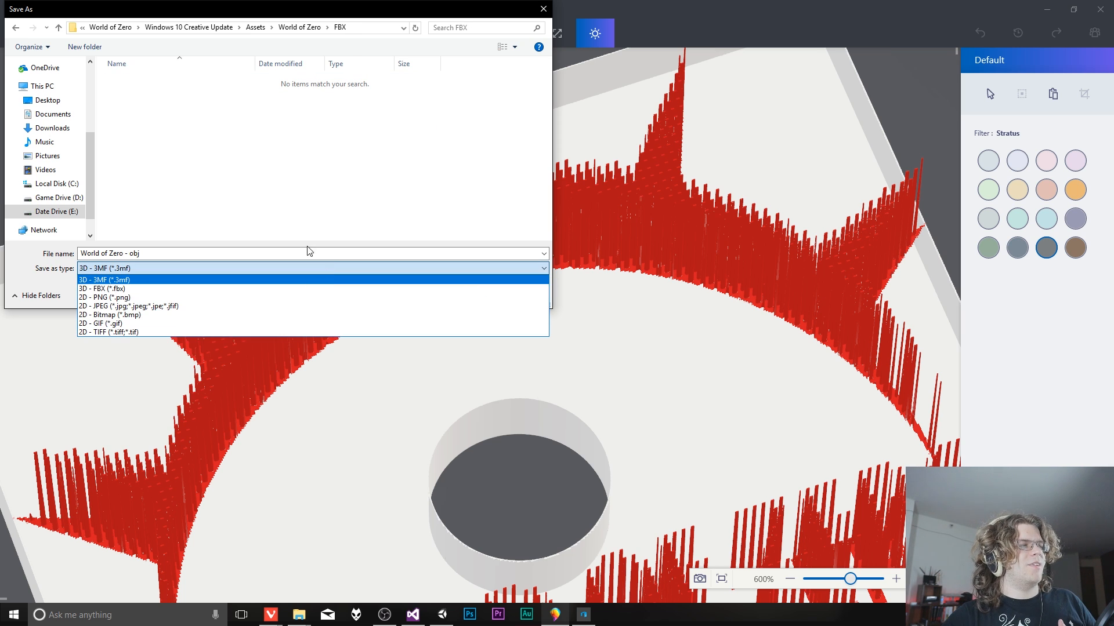
pyautogui.click(112, 291)
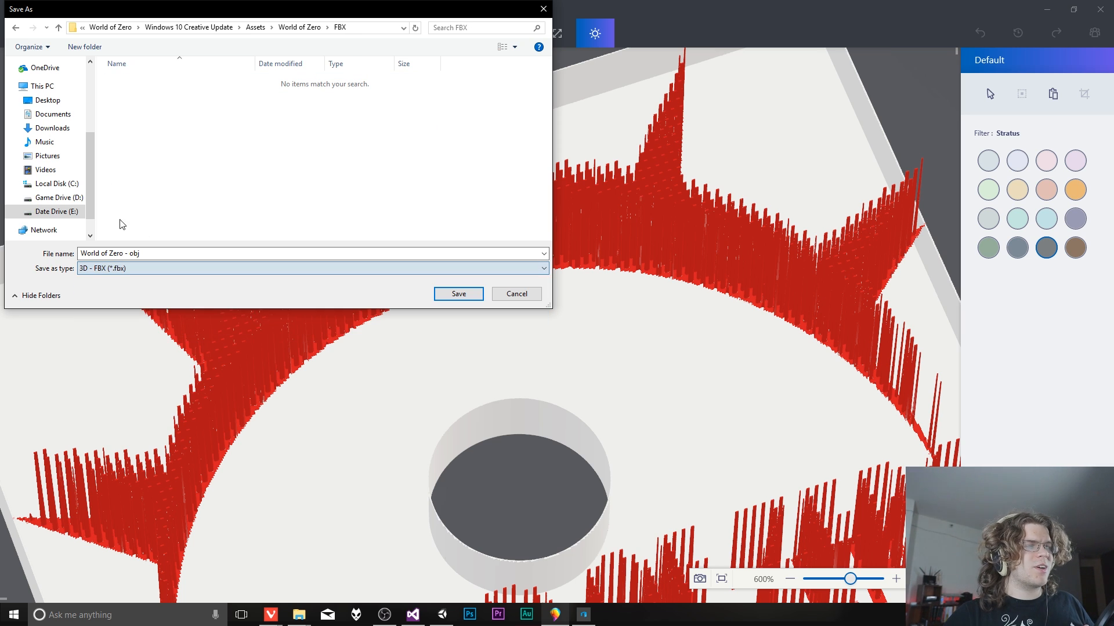
pyautogui.click(141, 254)
pyautogui.doubleClick(130, 255)
pyautogui.write('f')
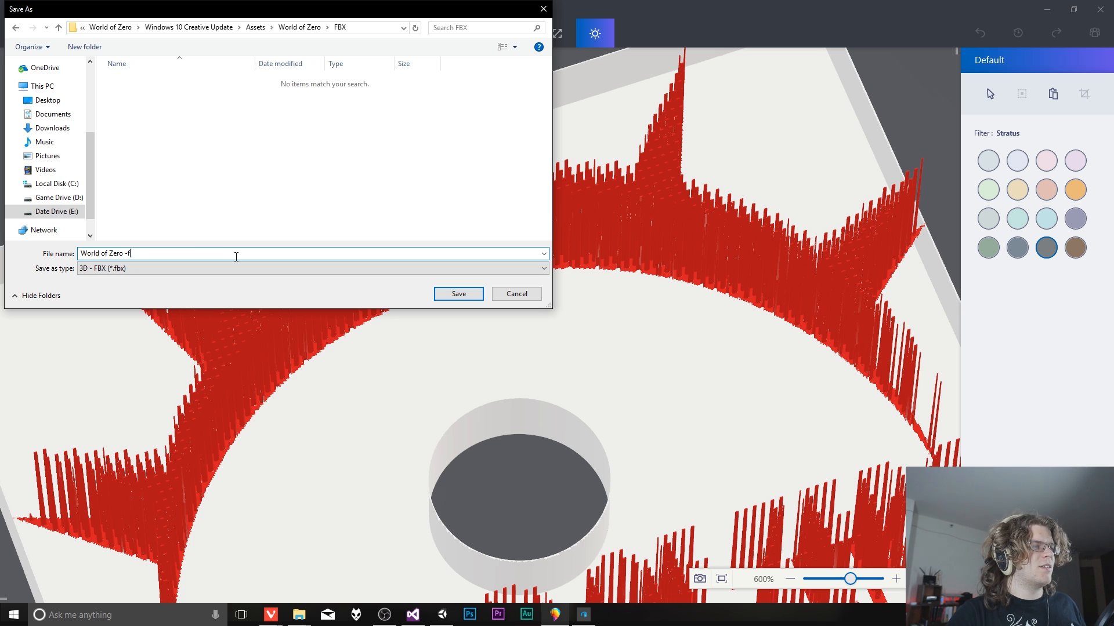
pyautogui.write('bx')
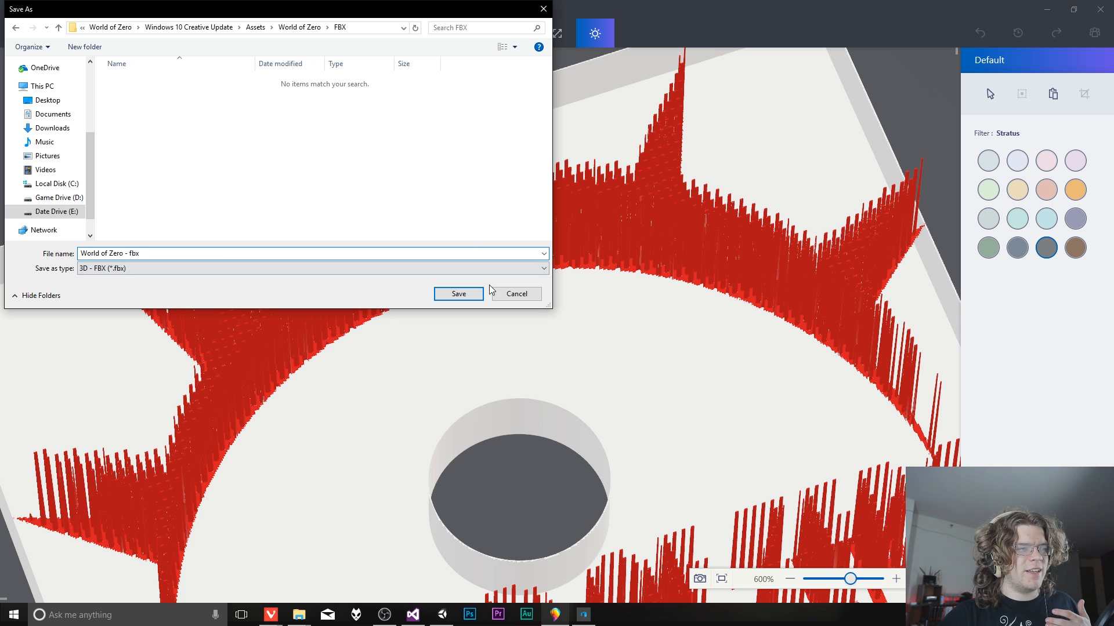
pyautogui.click(471, 291)
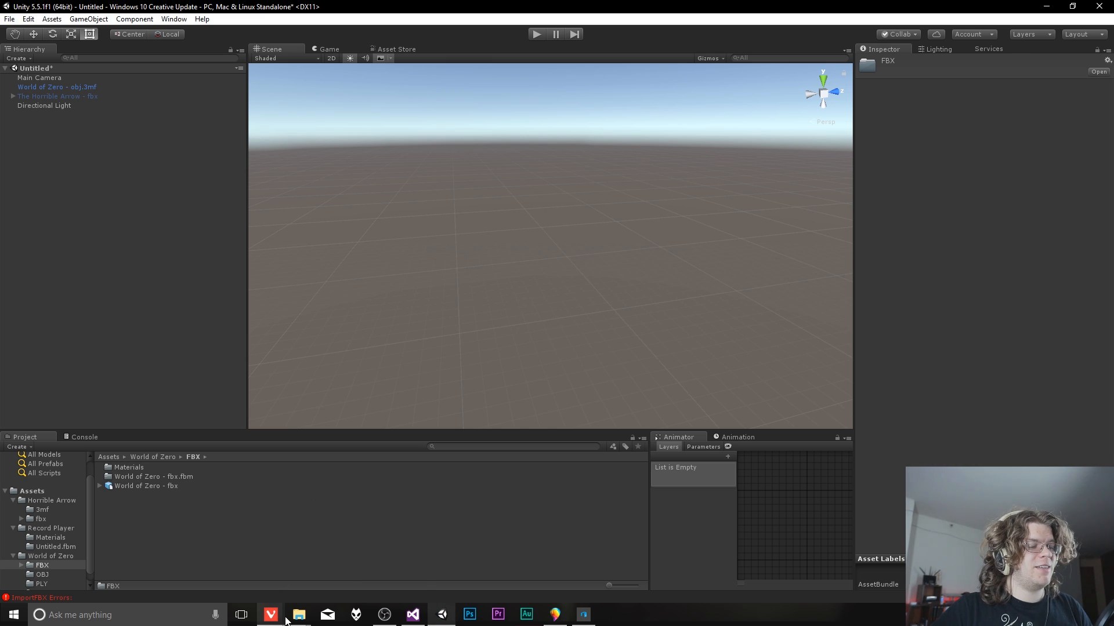
# Step: Check the World of Zero folder in File Explorer and return to Unity
pyautogui.moveTo(299, 615)
pyautogui.click(497, 575)
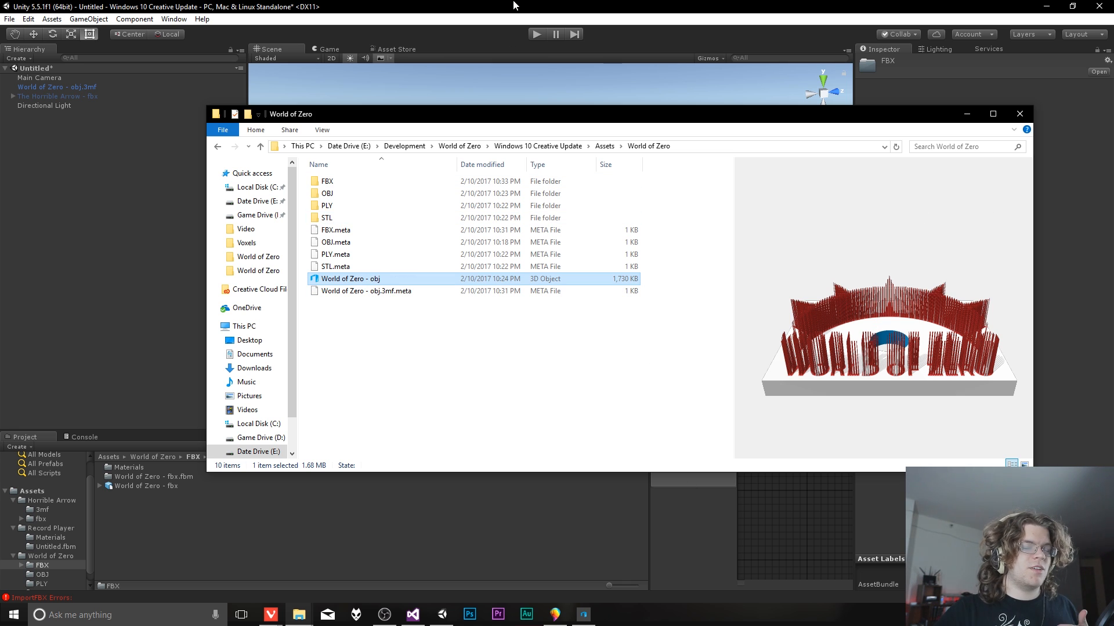
pyautogui.click(545, 6)
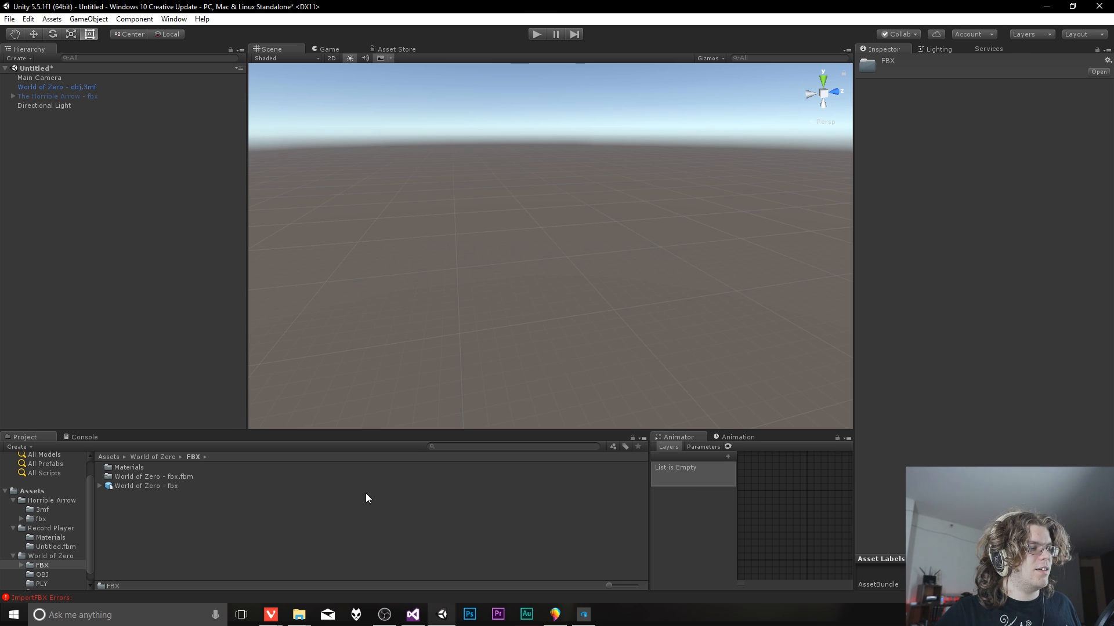
# Step: Check the import settings of World of Zero - fbx and place the model in the scene
pyautogui.scroll(-1, 90, 556)
pyautogui.click(137, 487)
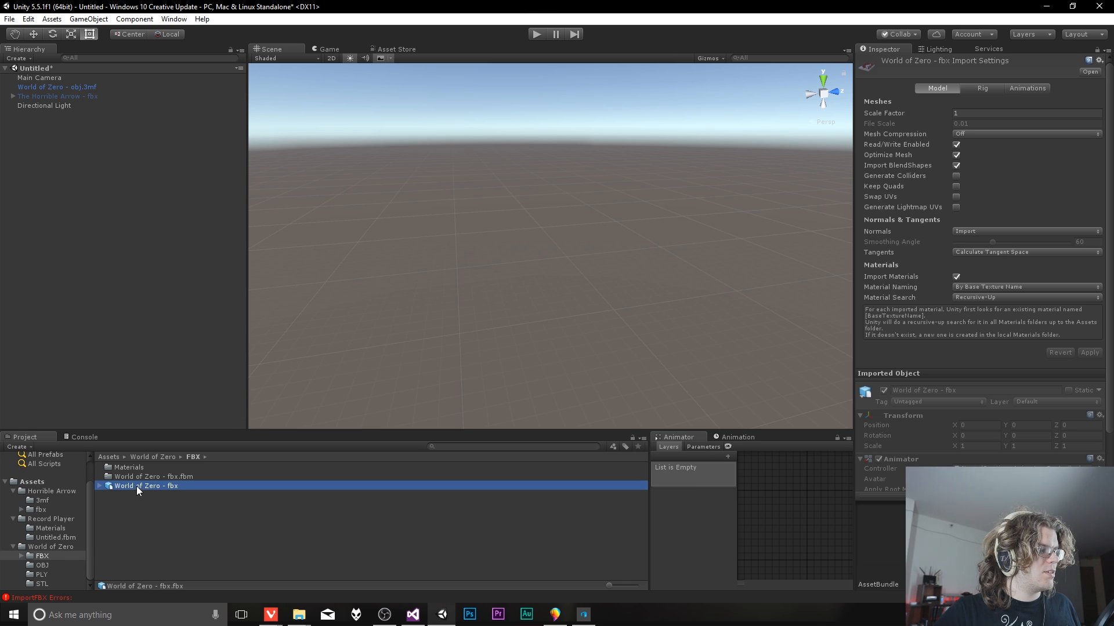
pyautogui.moveTo(981, 539)
pyautogui.mouseDown()
pyautogui.moveTo(1018, 541)
pyautogui.moveTo(998, 539)
pyautogui.mouseUp()
pyautogui.moveTo(197, 485); pyautogui.dragTo(618, 313)
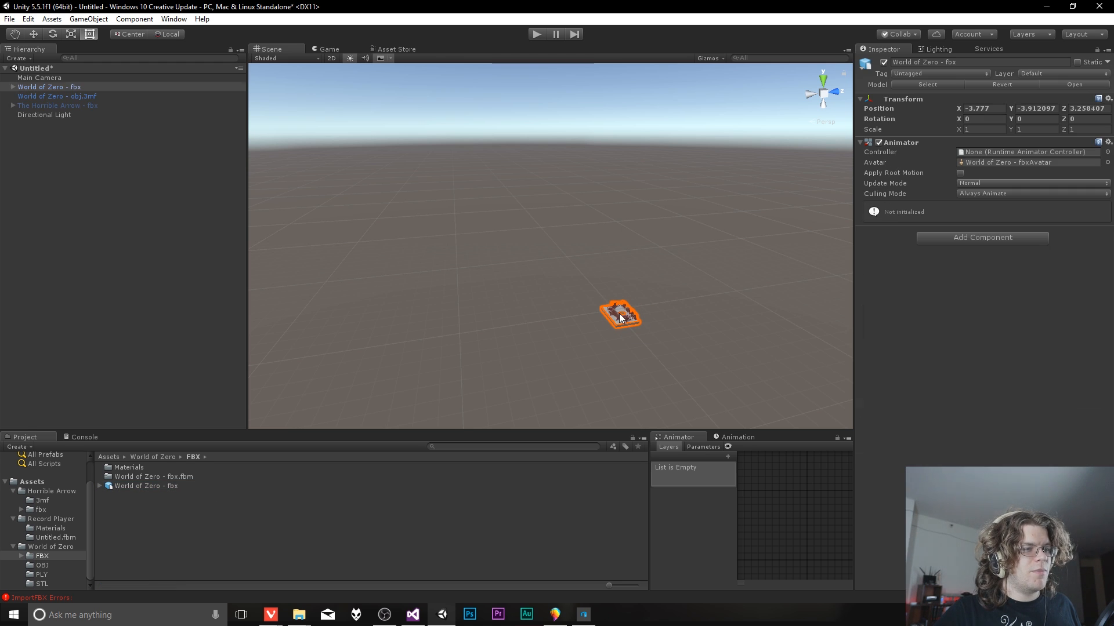
# Step: Set the position of World of Zero - fbx to X 0, Y 0 and Z 0
pyautogui.doubleClick(1036, 109)
pyautogui.write('0')
pyautogui.click(1081, 108)
pyautogui.write('0')
pyautogui.click(986, 109)
pyautogui.write('0')
# Step: Examine the imported World of Zero - fbx model up close, including its raised spikes, lettering and central hole
pyautogui.moveTo(605, 235); pyautogui.dragTo(284, 416, button='right')
pyautogui.press('d')
pyautogui.press('w')
pyautogui.press('w')
pyautogui.press('w')
pyautogui.press('s')
pyautogui.press('d')
pyautogui.press('s')
pyautogui.press('w')
pyautogui.press('s')
pyautogui.click(515, 329)
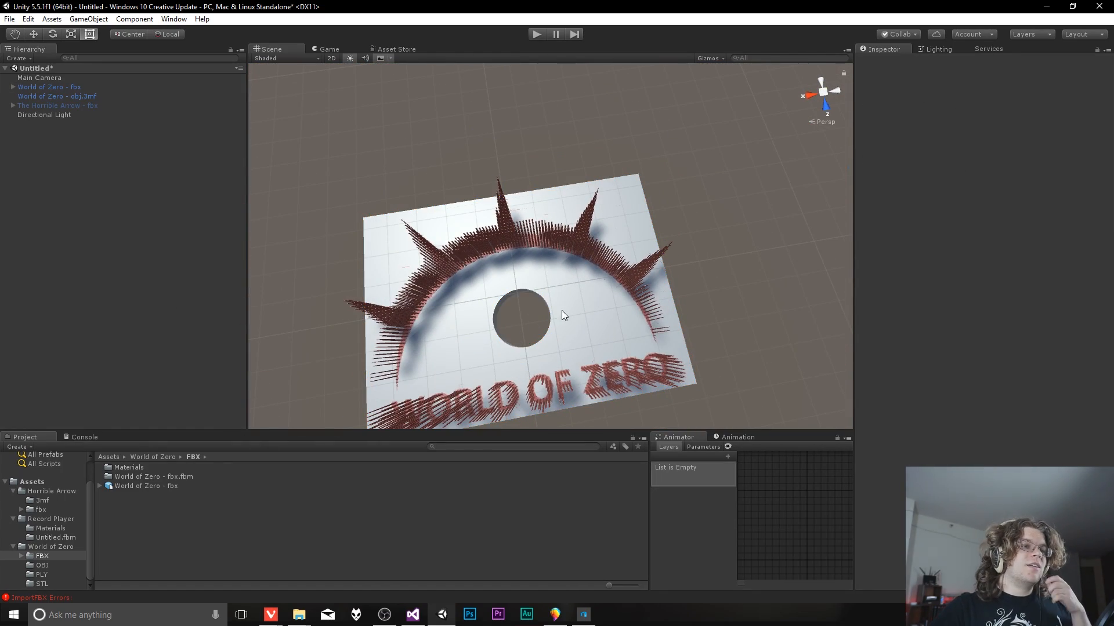
pyautogui.moveTo(528, 339); pyautogui.dragTo(556, 204, button='right')
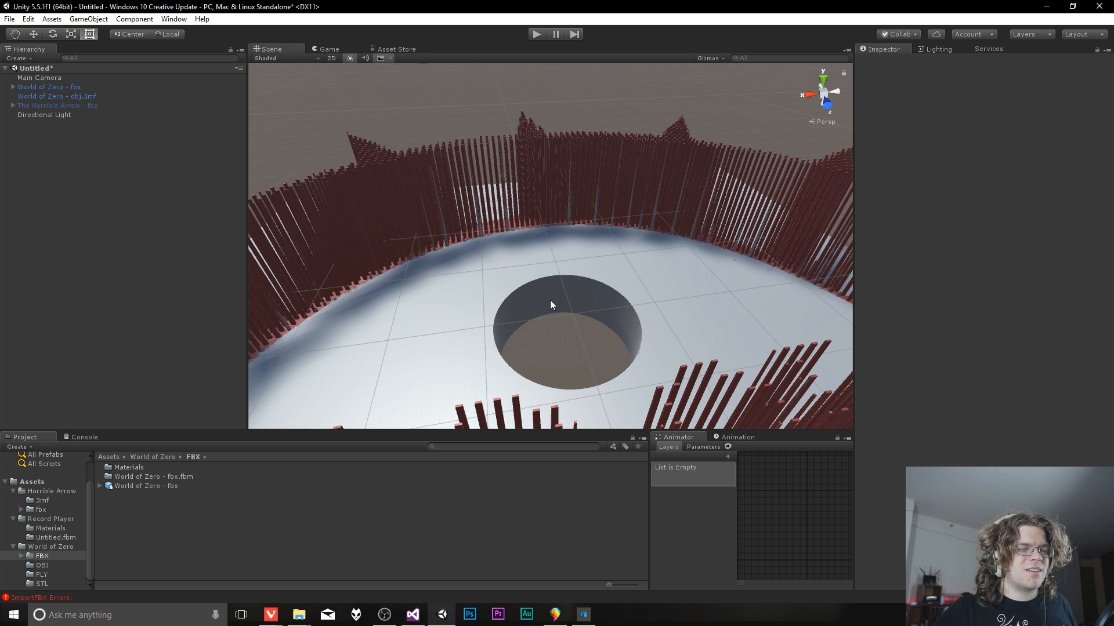
# Step: Check the model in Paint 3D, switch to 3D Builder and lower the World of Zero model to about 20 mm
pyautogui.click(555, 615)
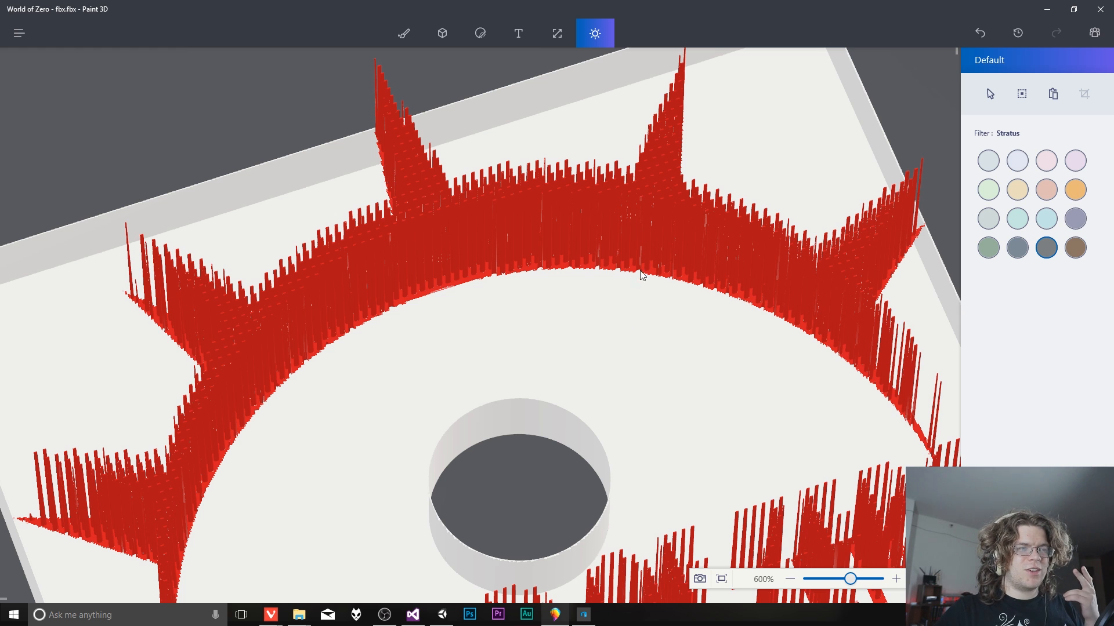
pyautogui.click(583, 614)
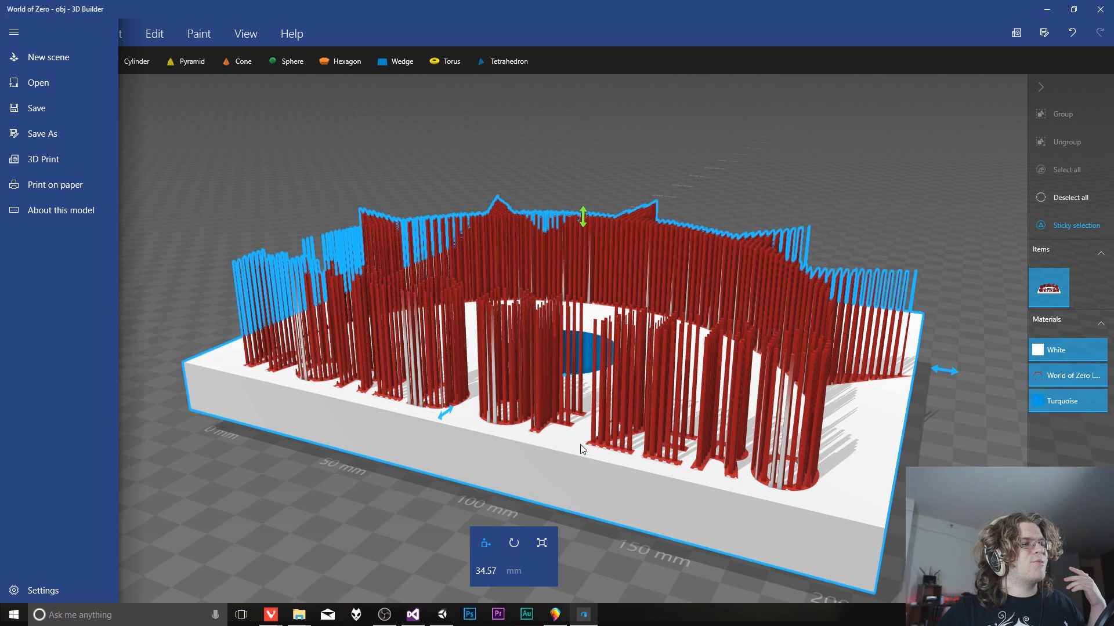
pyautogui.click(702, 166)
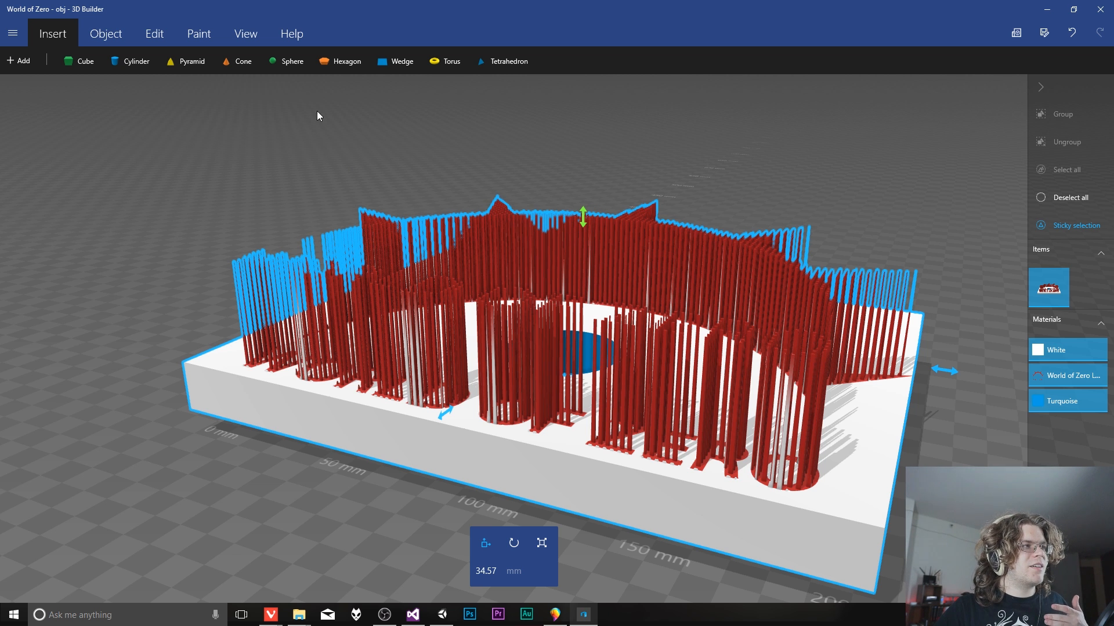
pyautogui.moveTo(583, 218); pyautogui.dragTo(596, 239)
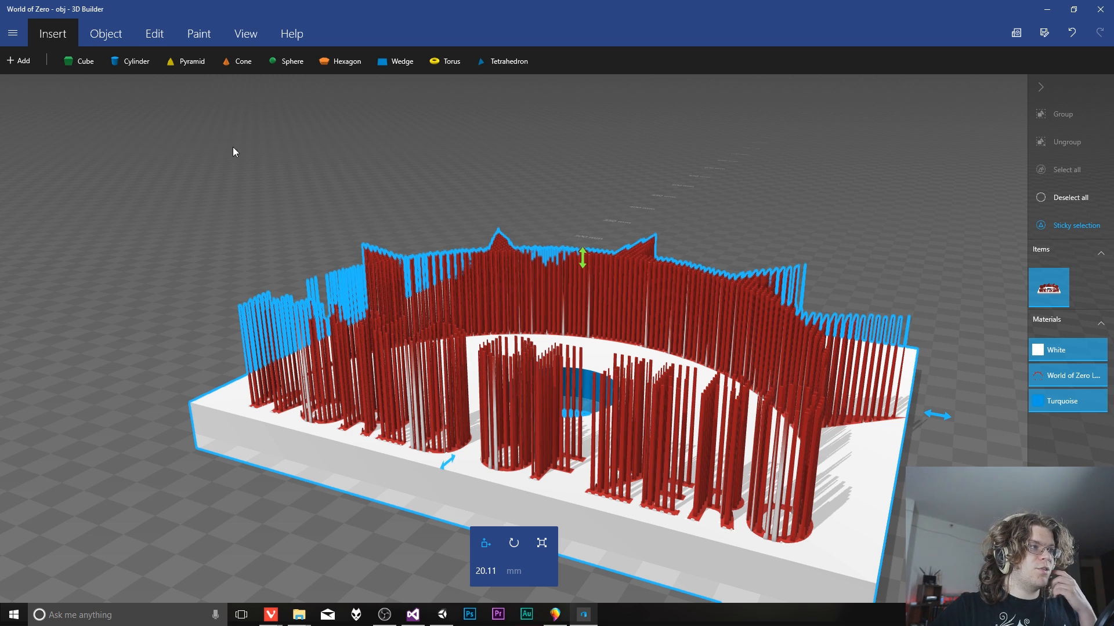
pyautogui.scroll(-2, 510, 273)
pyautogui.scroll(3, 517, 269)
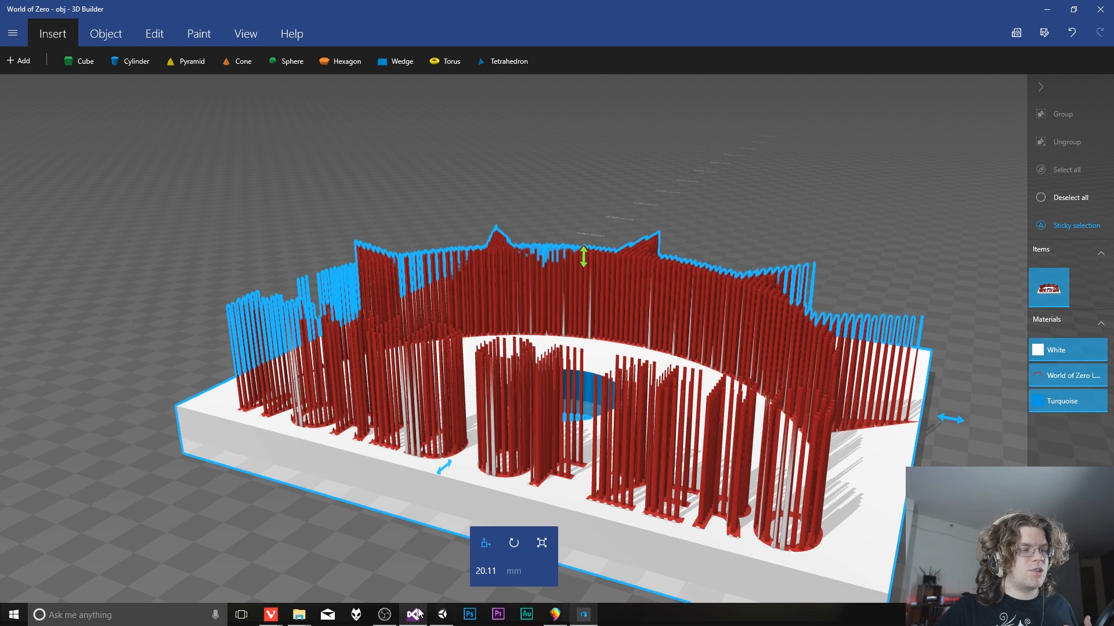
# Step: Return to Unity and inspect the FBX model's spikes and lettering from several angles for comparison
pyautogui.click(442, 614)
pyautogui.scroll(-12, 611, 321)
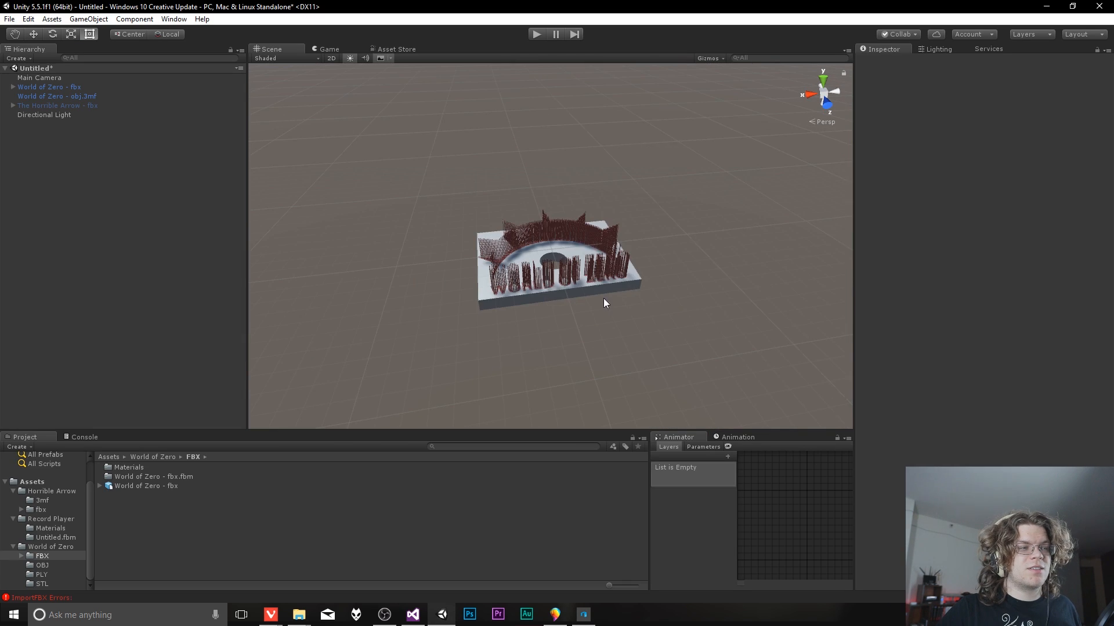
pyautogui.scroll(5, 604, 301)
pyautogui.moveTo(616, 377); pyautogui.dragTo(608, 399, button='right')
pyautogui.press('q')
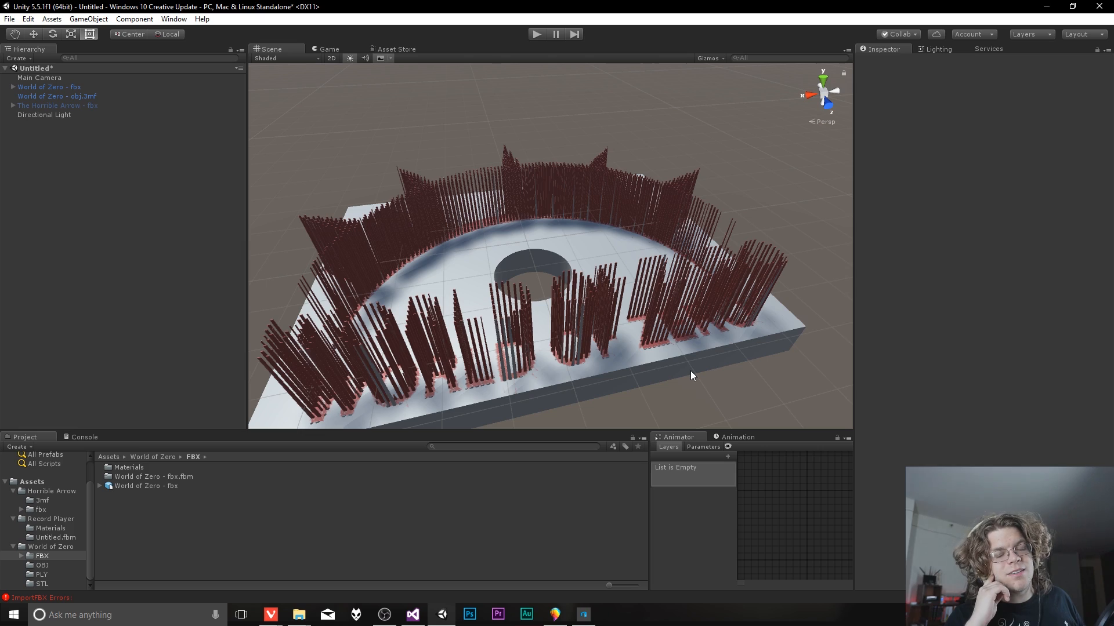
pyautogui.moveTo(603, 256); pyautogui.dragTo(430, 391, button='right')
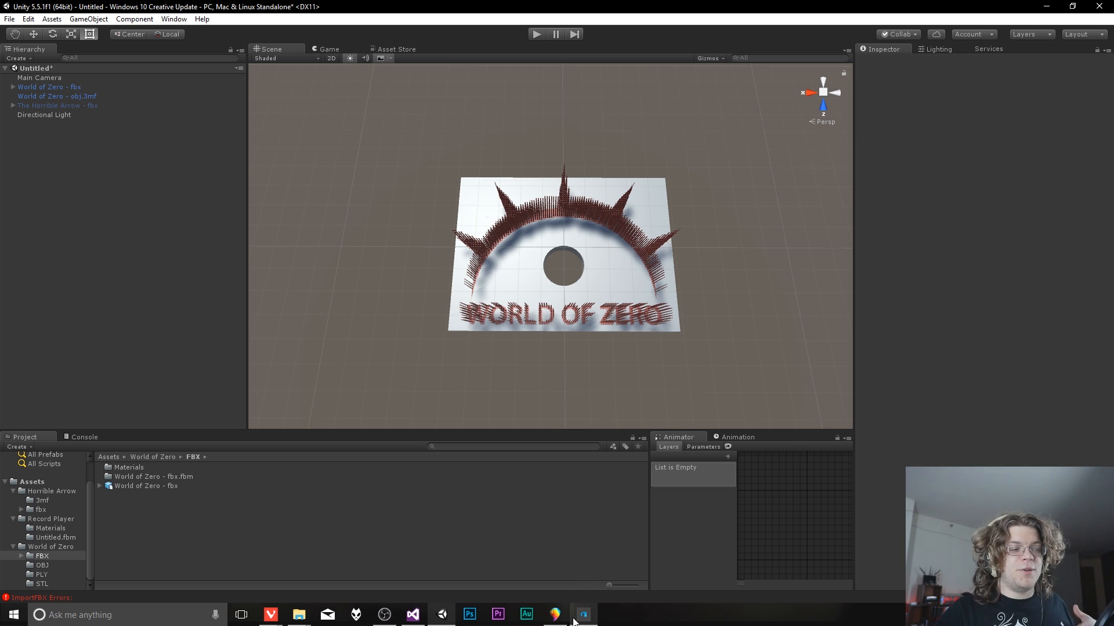
# Step: Switch to Paint 3D and examine the whole World of Zero model from the front and at different distances
pyautogui.click(555, 614)
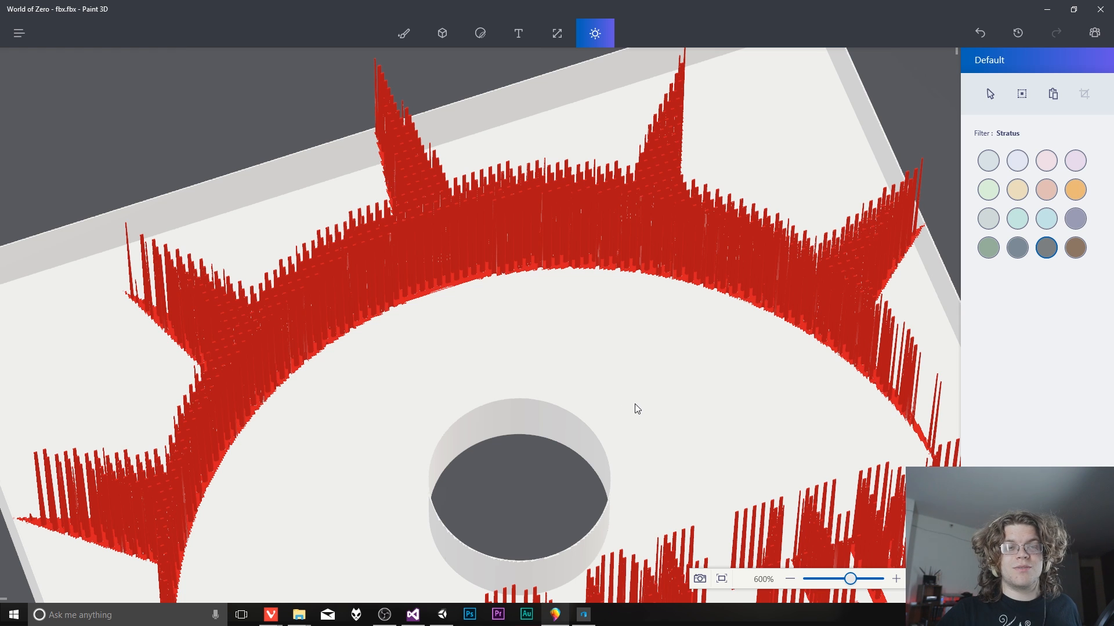
pyautogui.scroll(-3, 533, 365)
pyautogui.scroll(2, 534, 363)
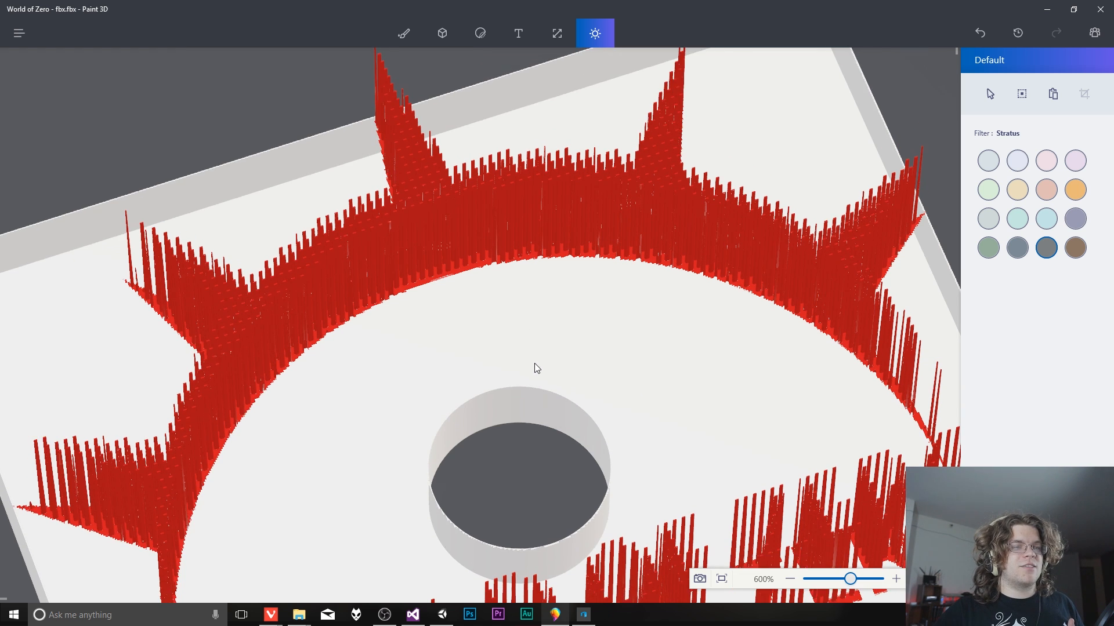
pyautogui.scroll(-4, 534, 363)
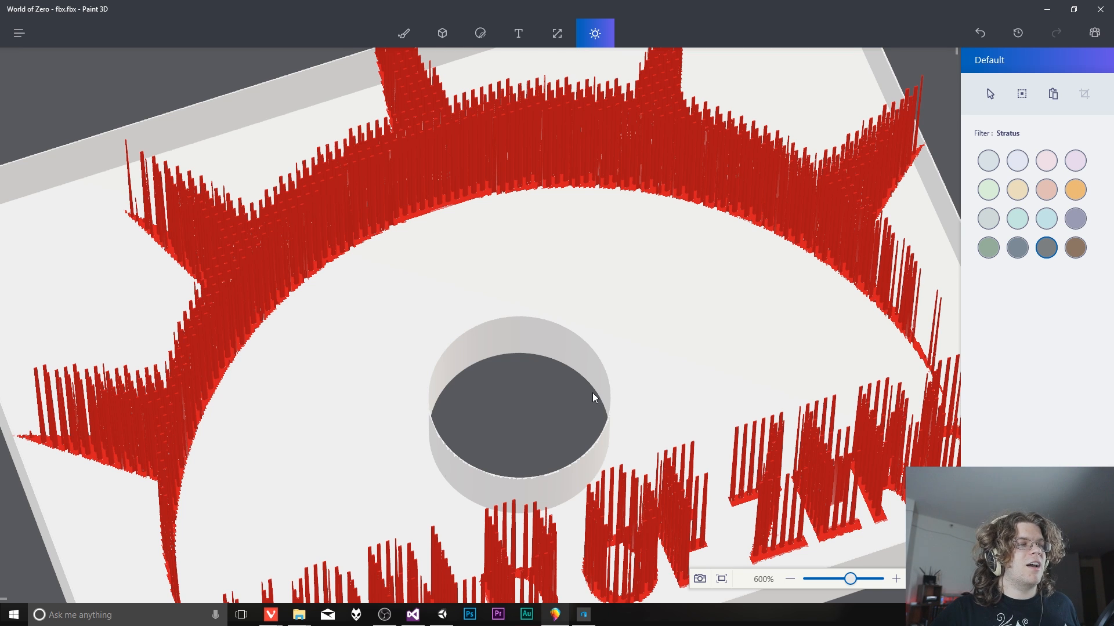
pyautogui.scroll(-2, 591, 393)
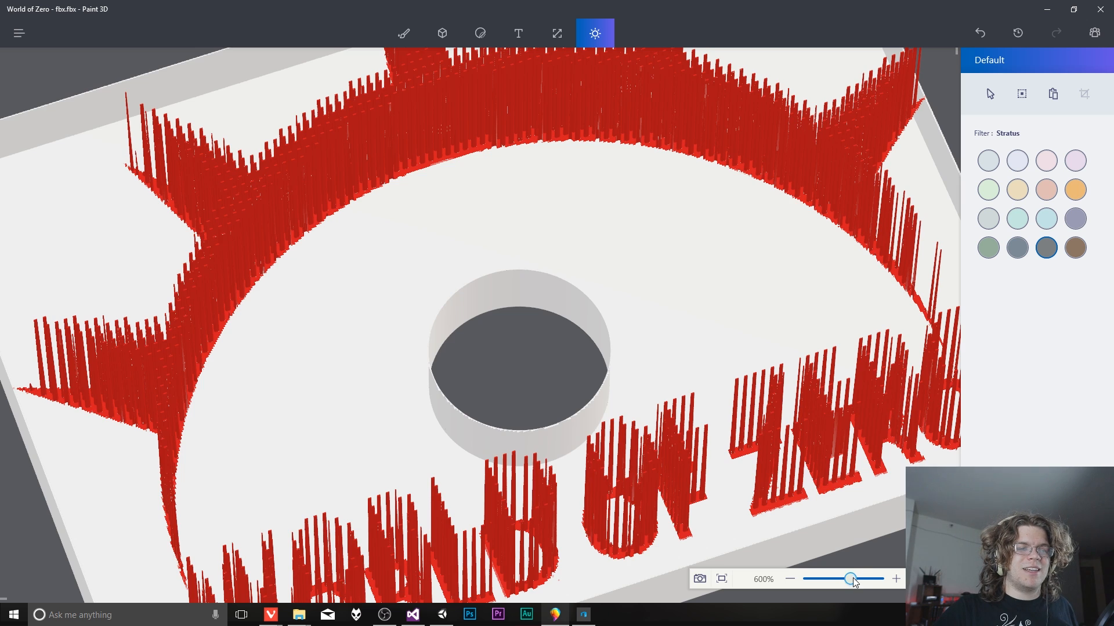
pyautogui.moveTo(853, 577)
pyautogui.mouseDown()
pyautogui.moveTo(841, 577)
pyautogui.moveTo(847, 569)
pyautogui.mouseUp()
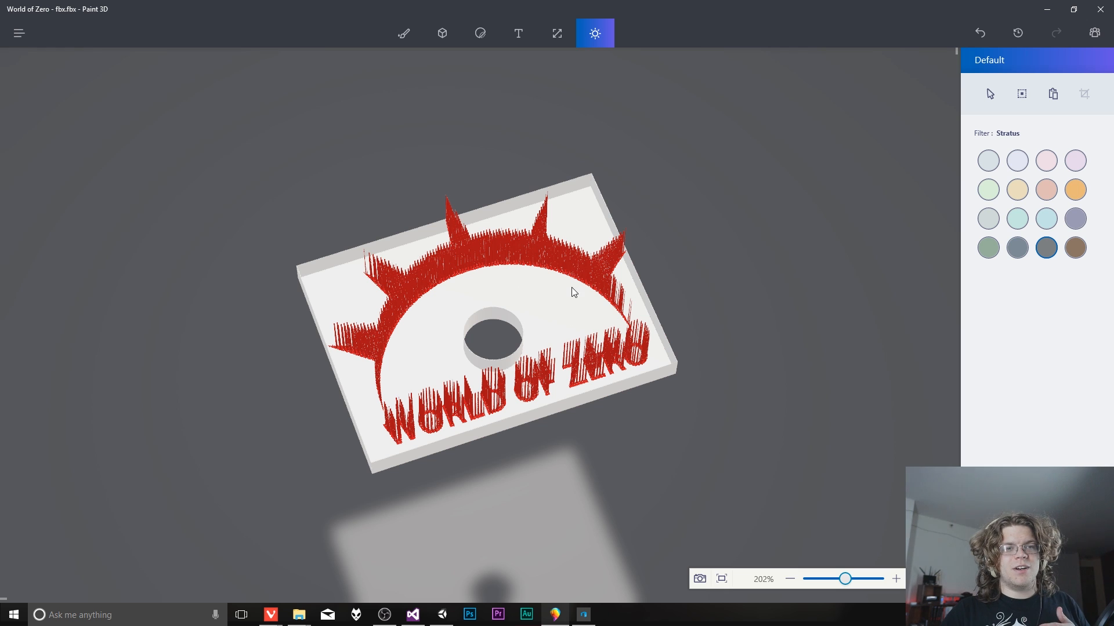
pyautogui.moveTo(555, 477); pyautogui.dragTo(518, 455)
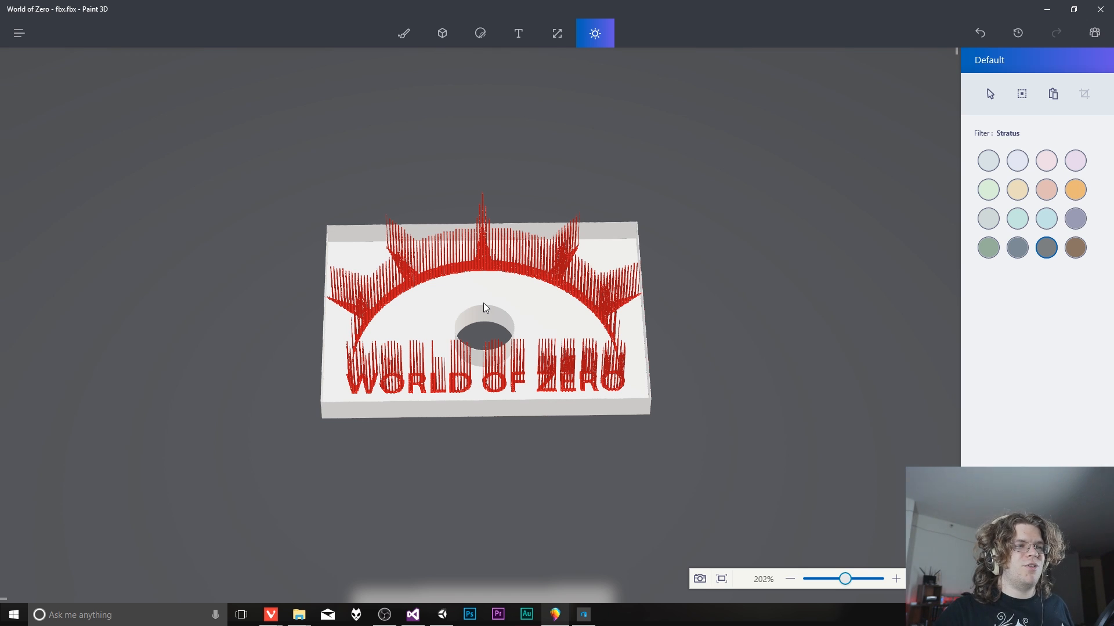
pyautogui.scroll(2, 516, 457)
pyautogui.scroll(-2, 521, 454)
pyautogui.scroll(1, 518, 441)
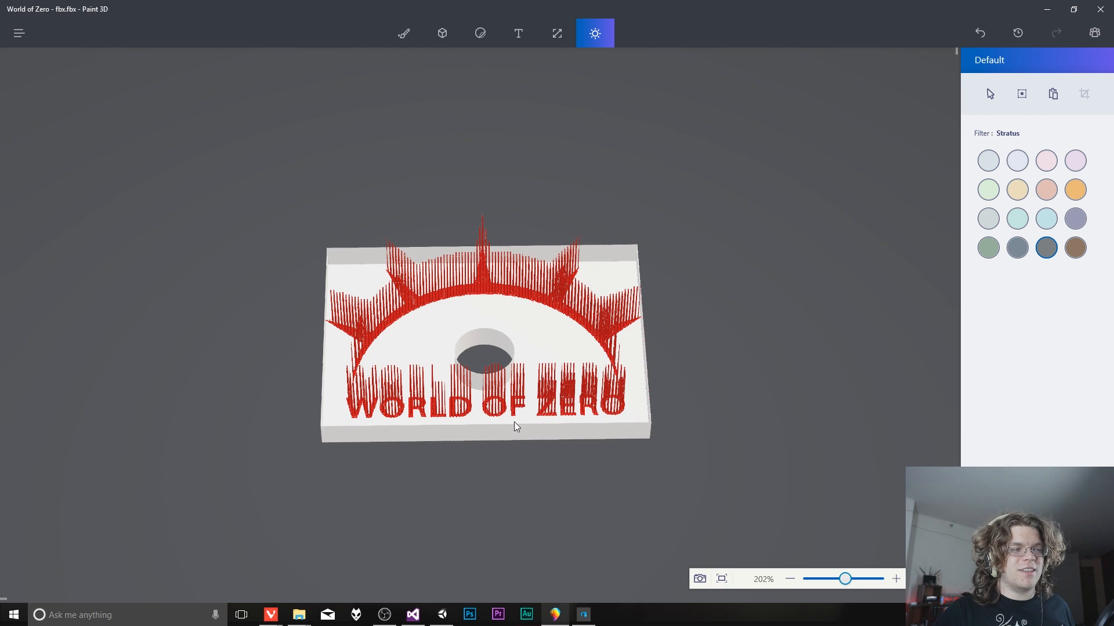
pyautogui.scroll(-1, 514, 429)
pyautogui.scroll(1, 514, 436)
pyautogui.scroll(-1, 513, 437)
pyautogui.scroll(4, 510, 446)
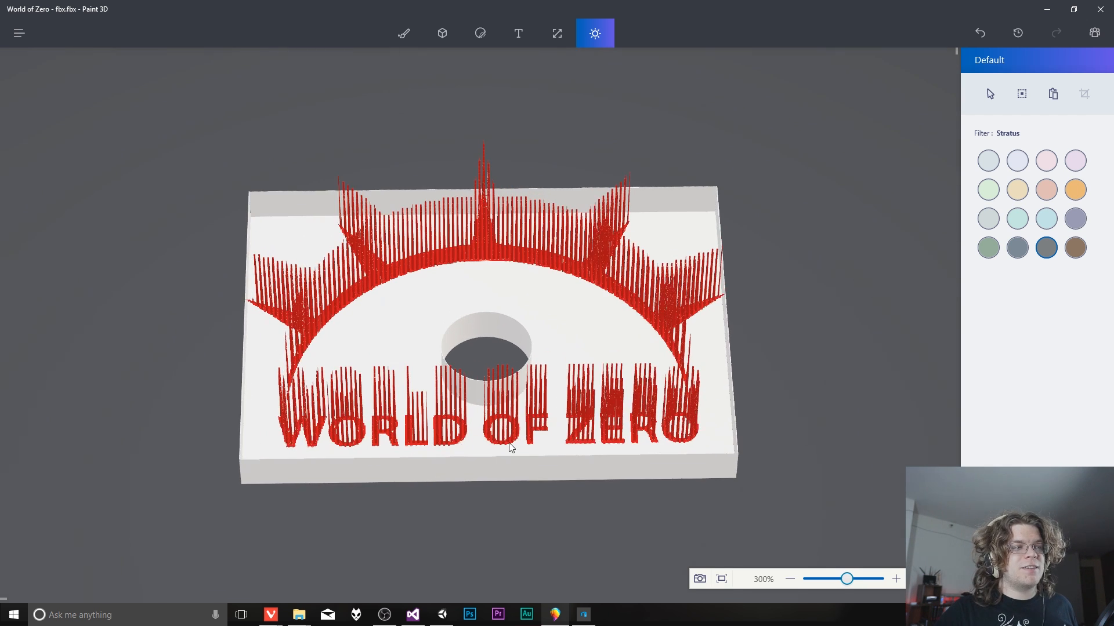